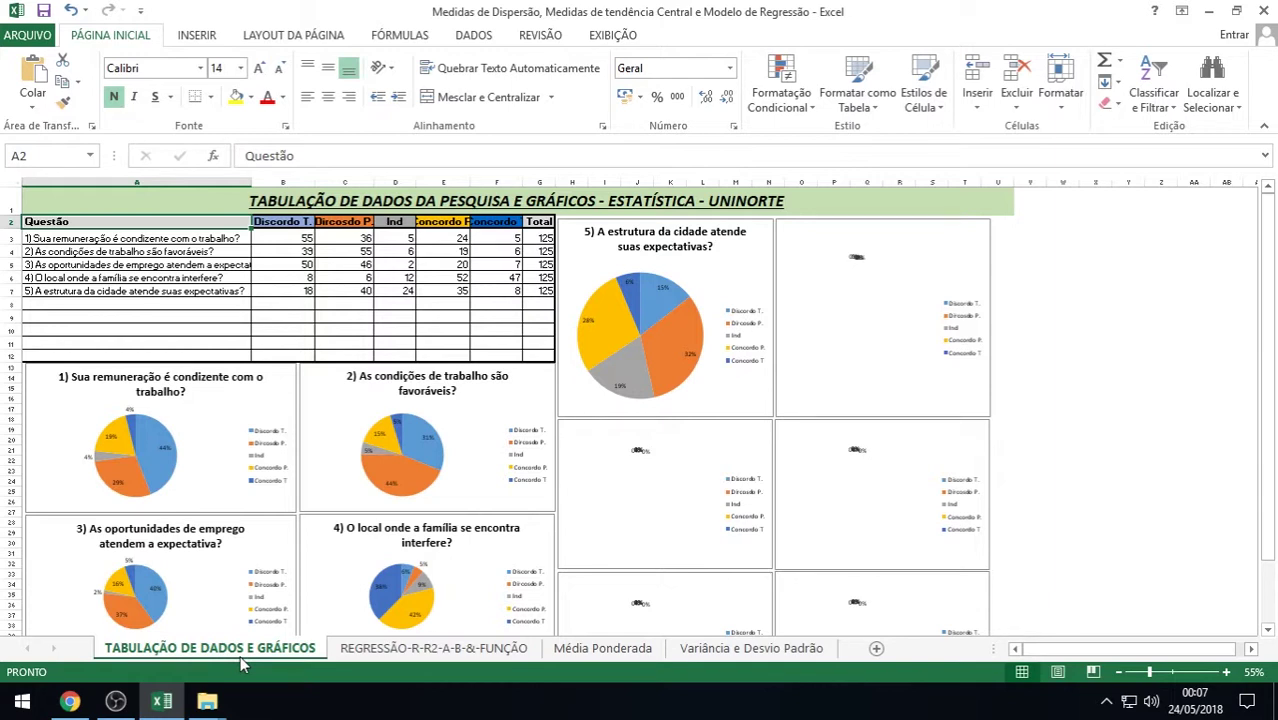
Open the Variância e Desvio Padrão sheet and review the workers, weekdays and daily production in A3:A6, B2:F2 and B3:F6
left_click(720, 652)
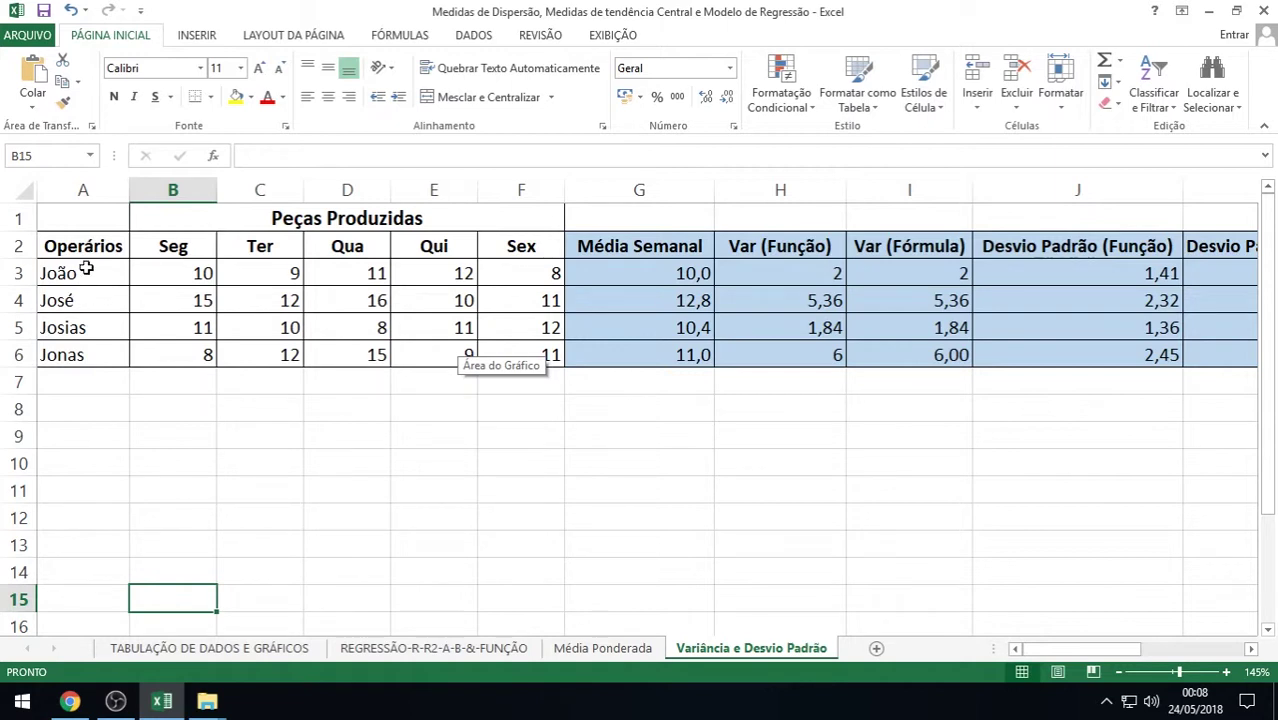
left_click_drag(86, 273, 80, 355)
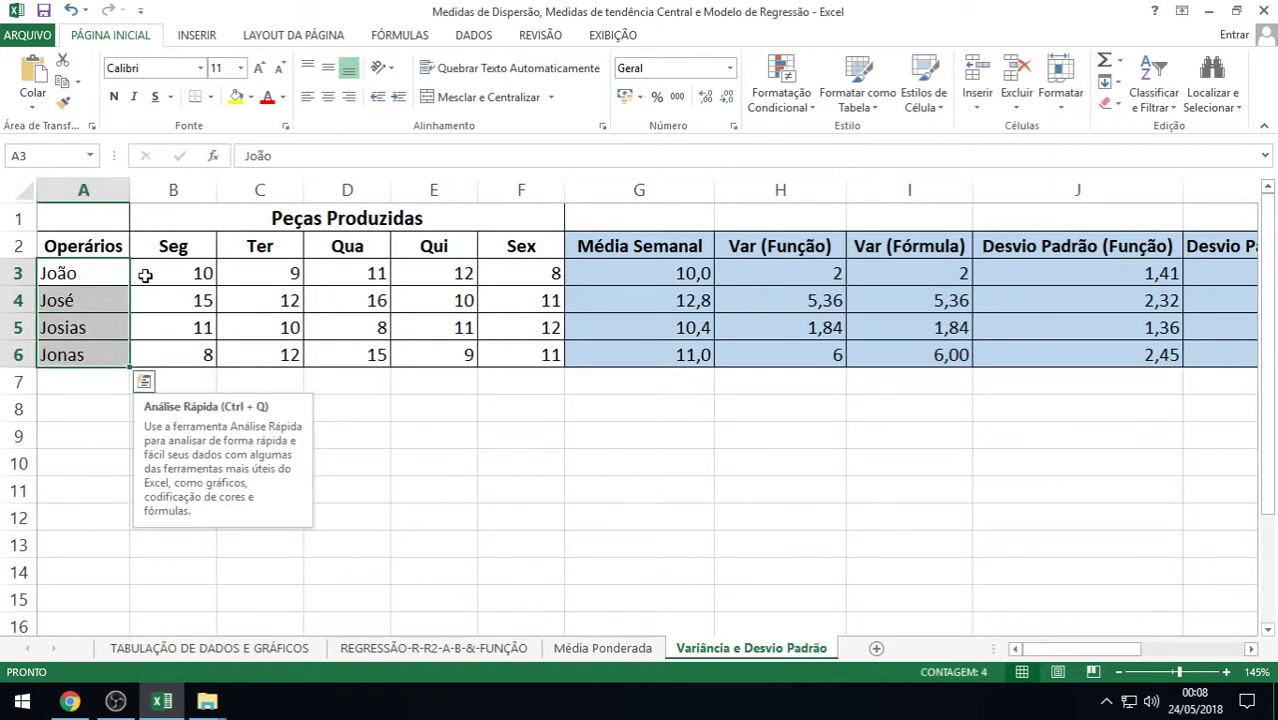
left_click_drag(171, 244, 530, 245)
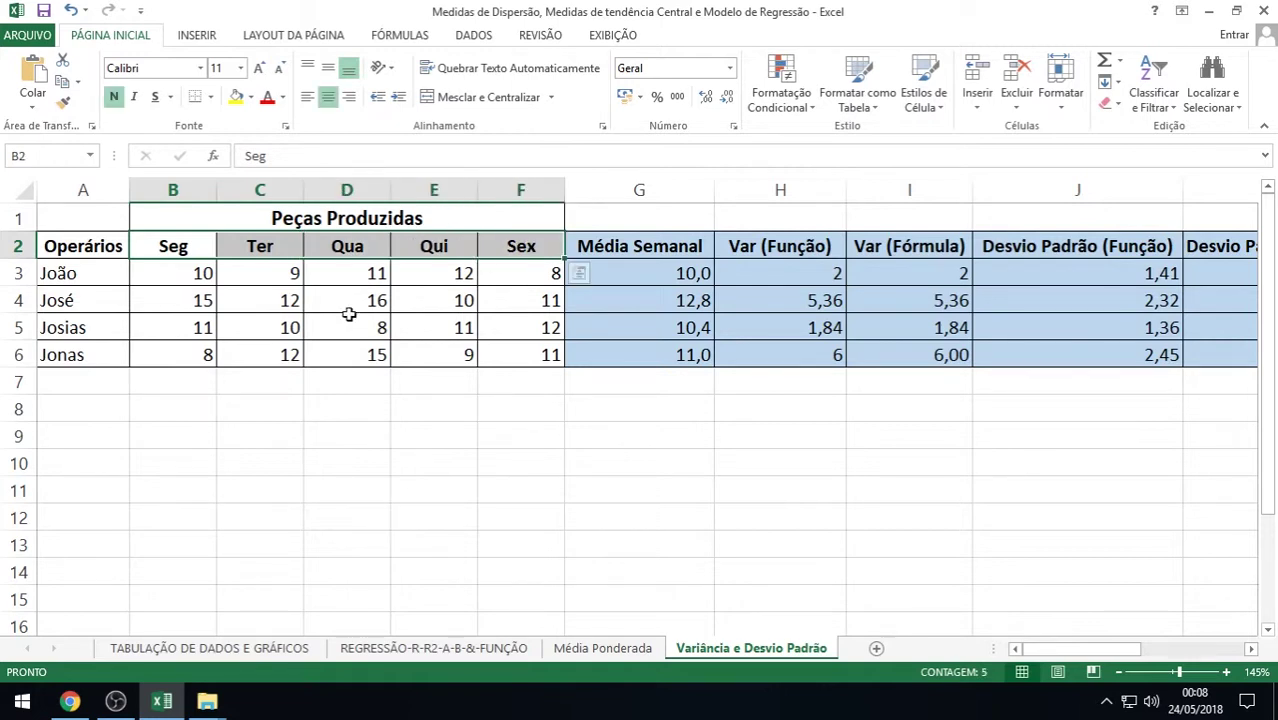
left_click_drag(190, 276, 523, 355)
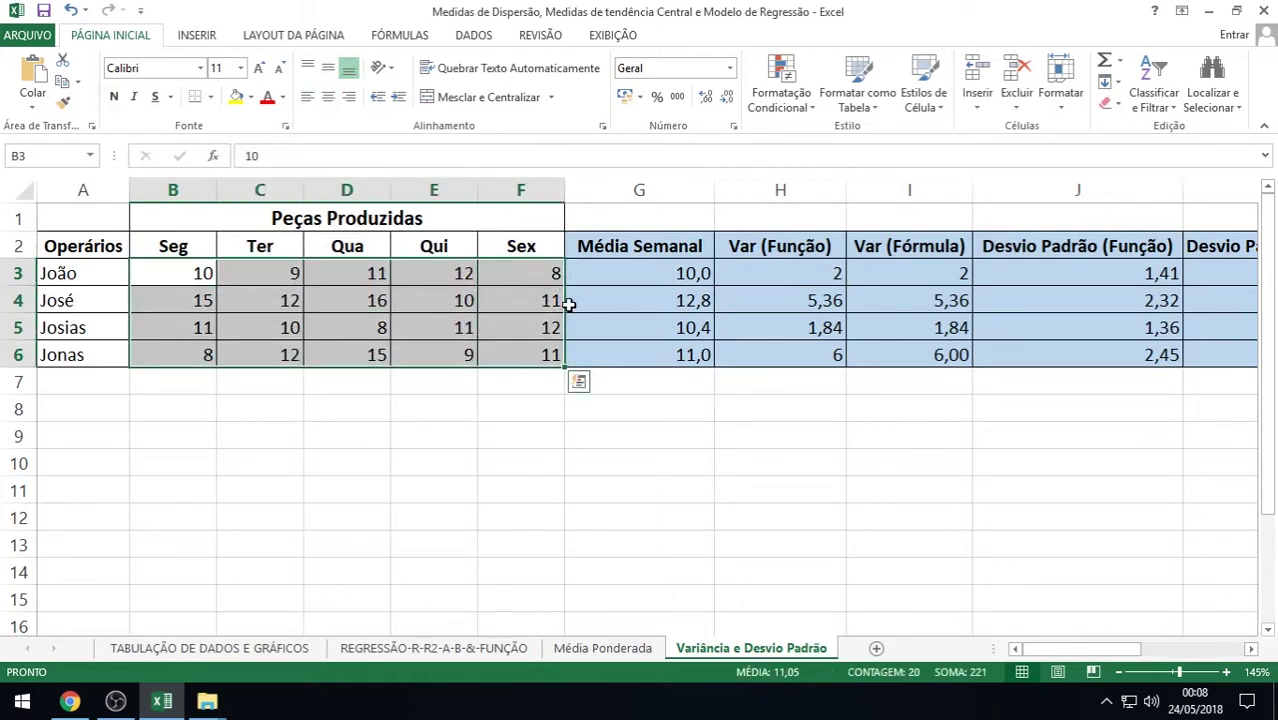
Inspect the Média Semanal formula in G3 and the daily production range it averages
double_click(652, 275)
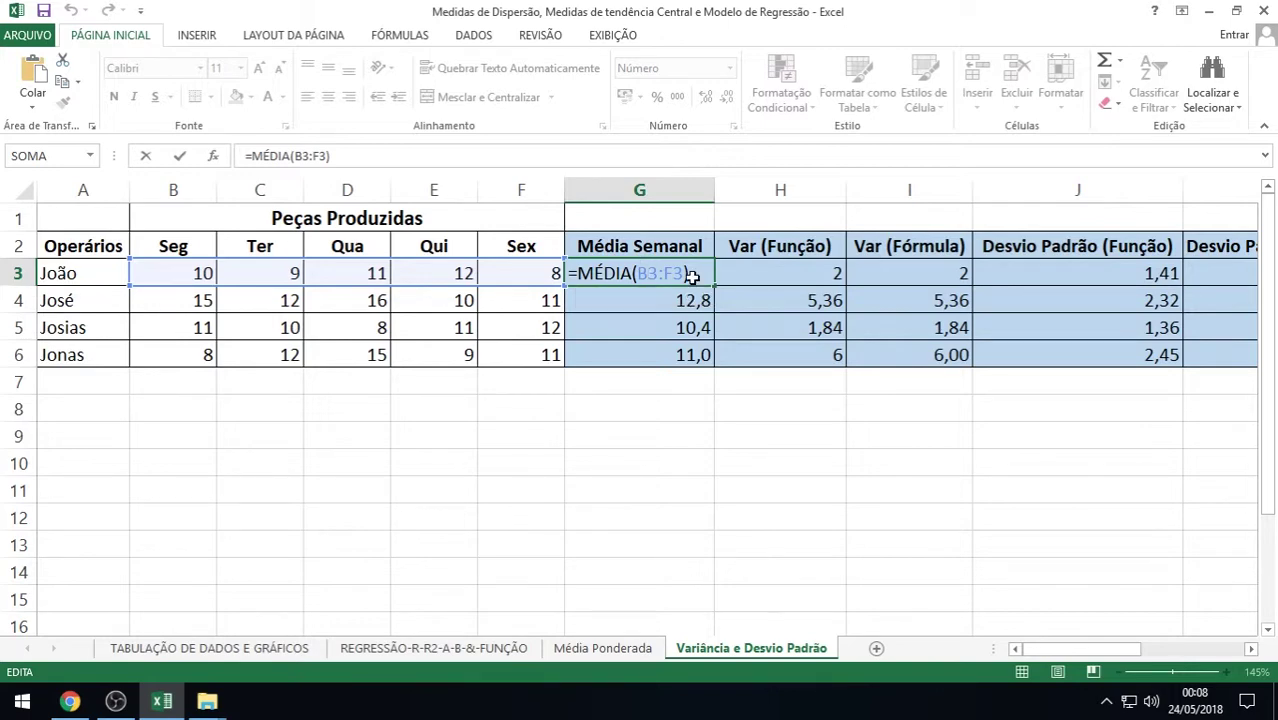
key("Escape")
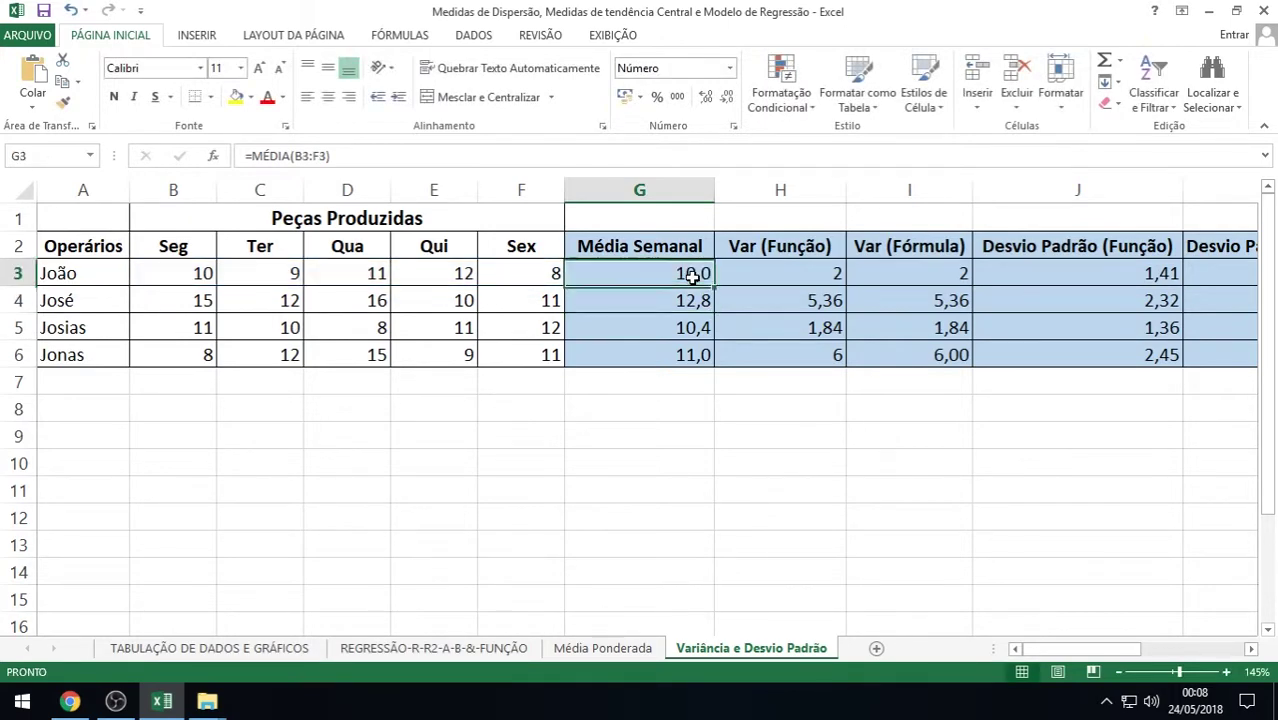
left_click(1227, 672)
left_click(1227, 672)
left_click(1227, 672)
left_click(1227, 672)
left_click(1227, 672)
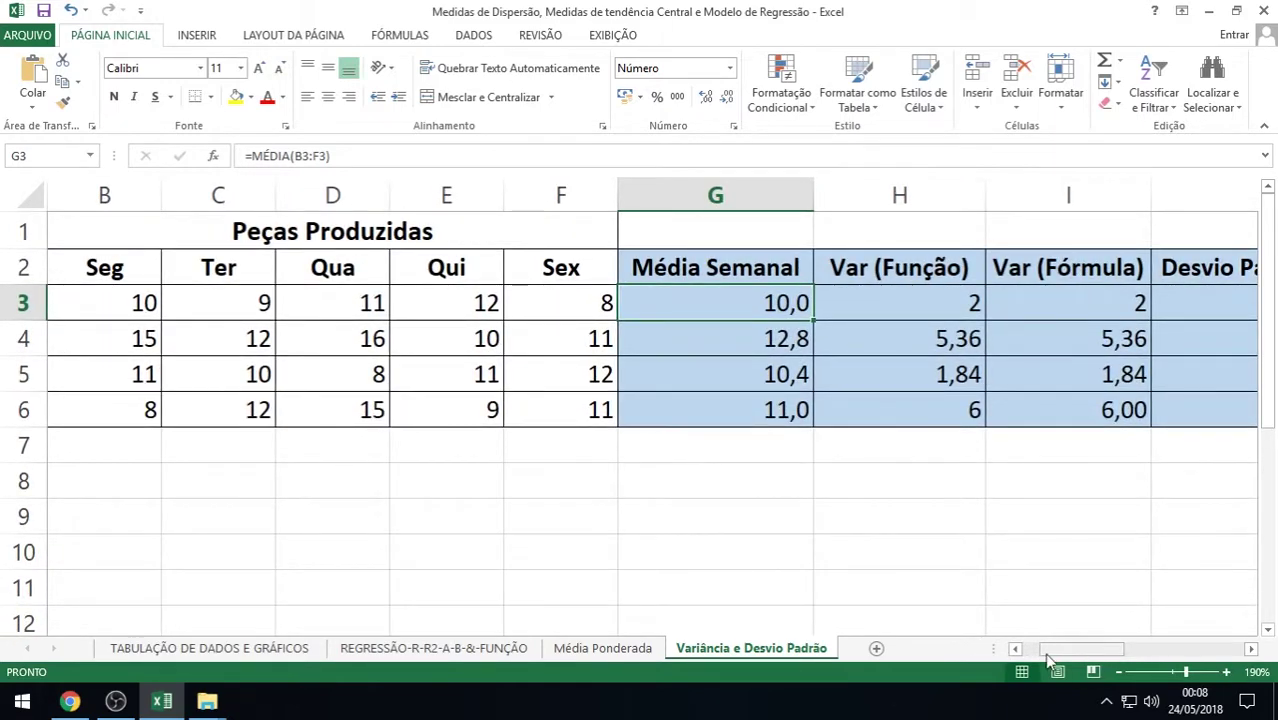
left_click(1015, 648)
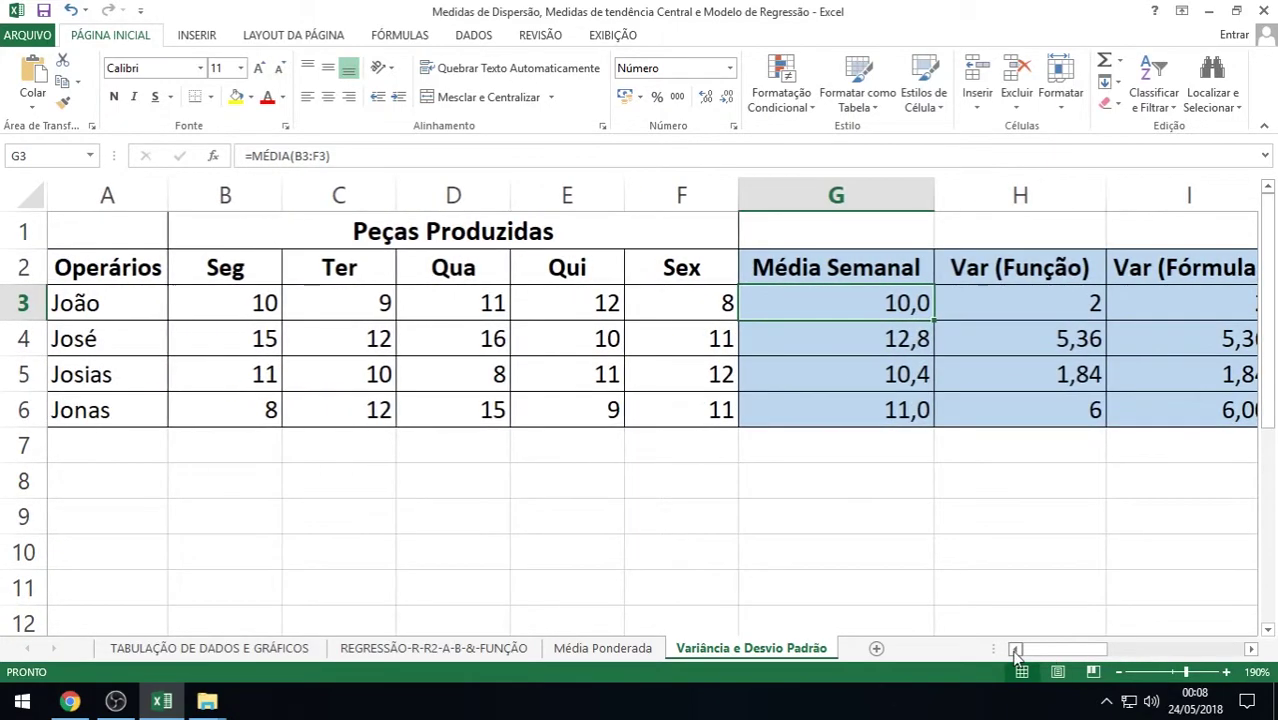
double_click(815, 305)
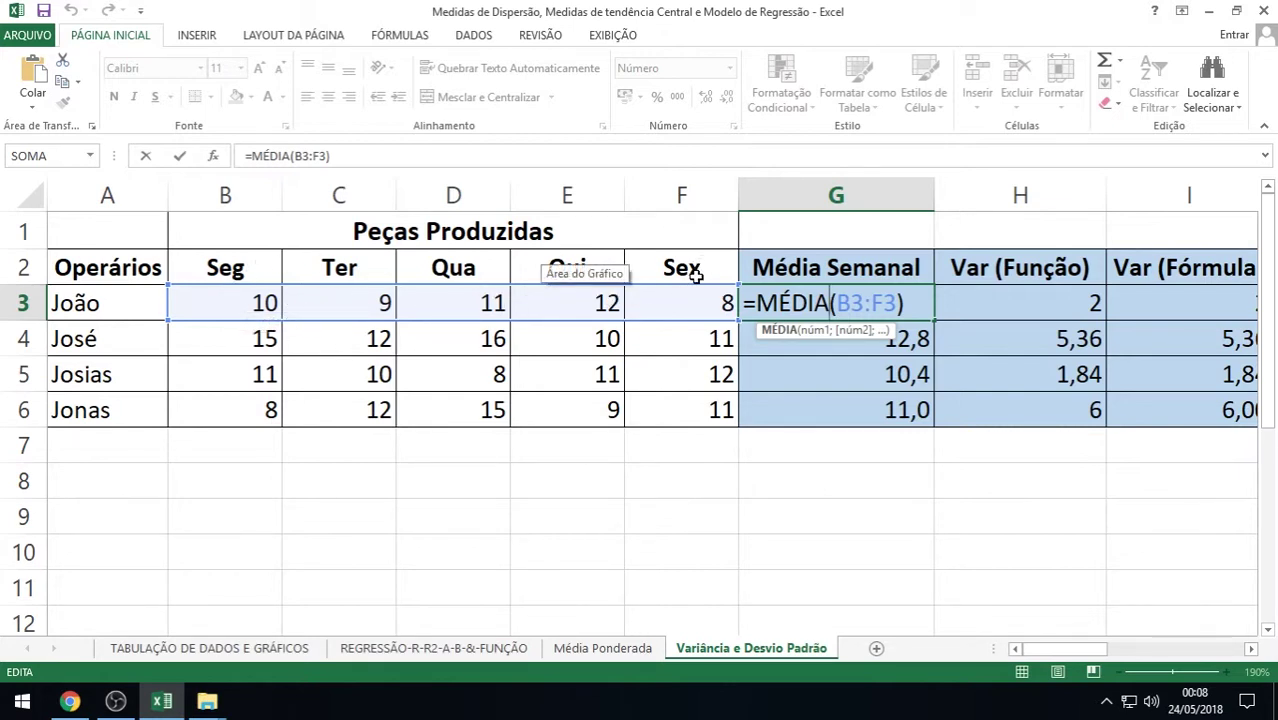
key("Return")
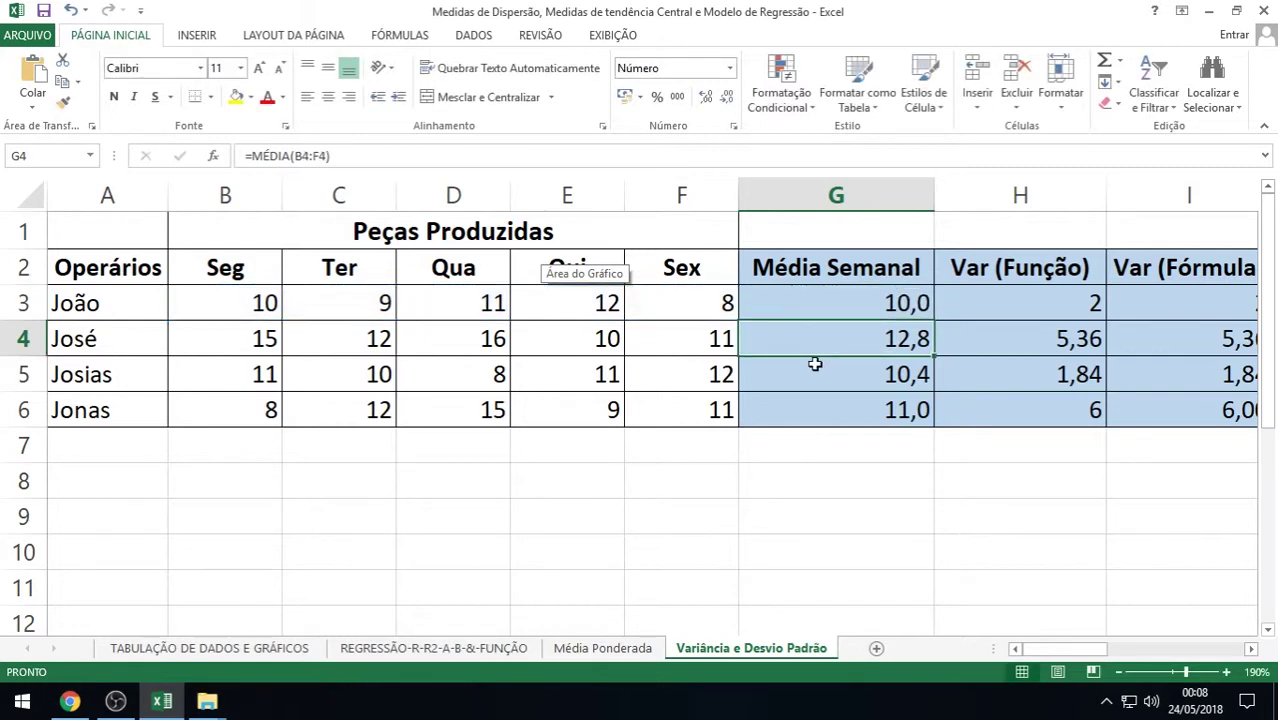
Check the weekly average formulas in G3, G6 and G5 against their rows of produced pieces
double_click(869, 302)
key("Return")
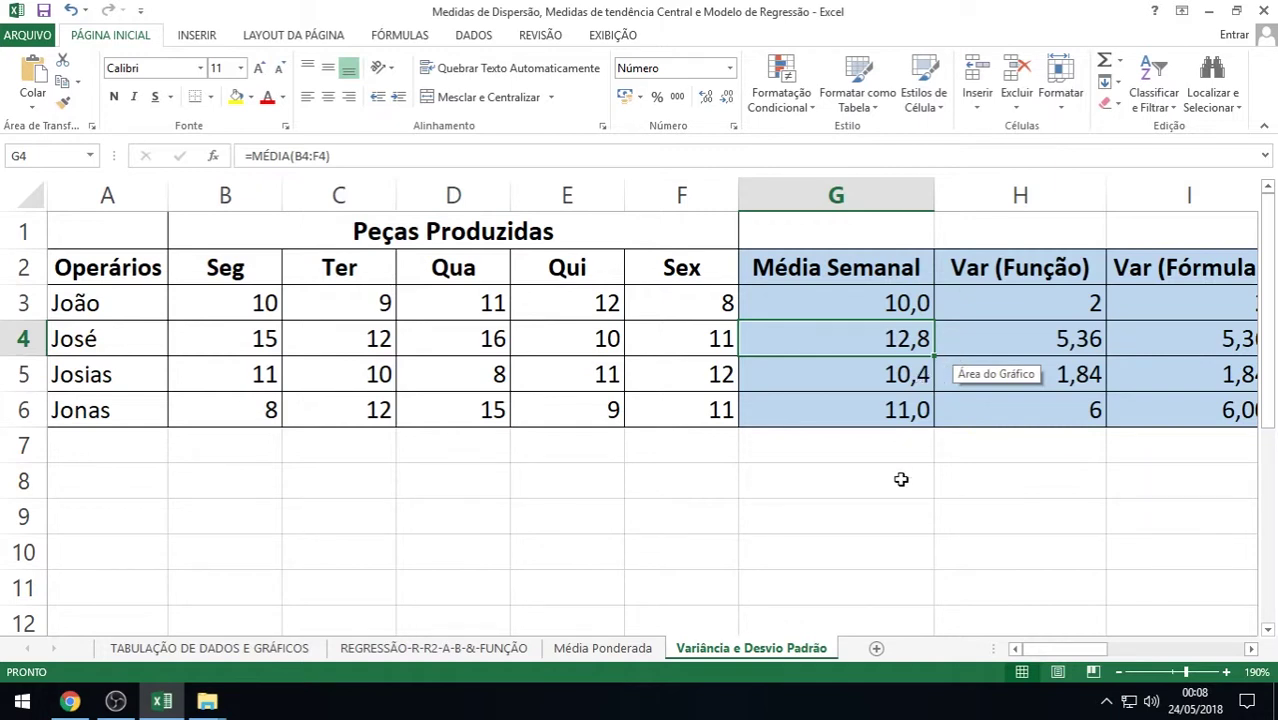
left_click(913, 418)
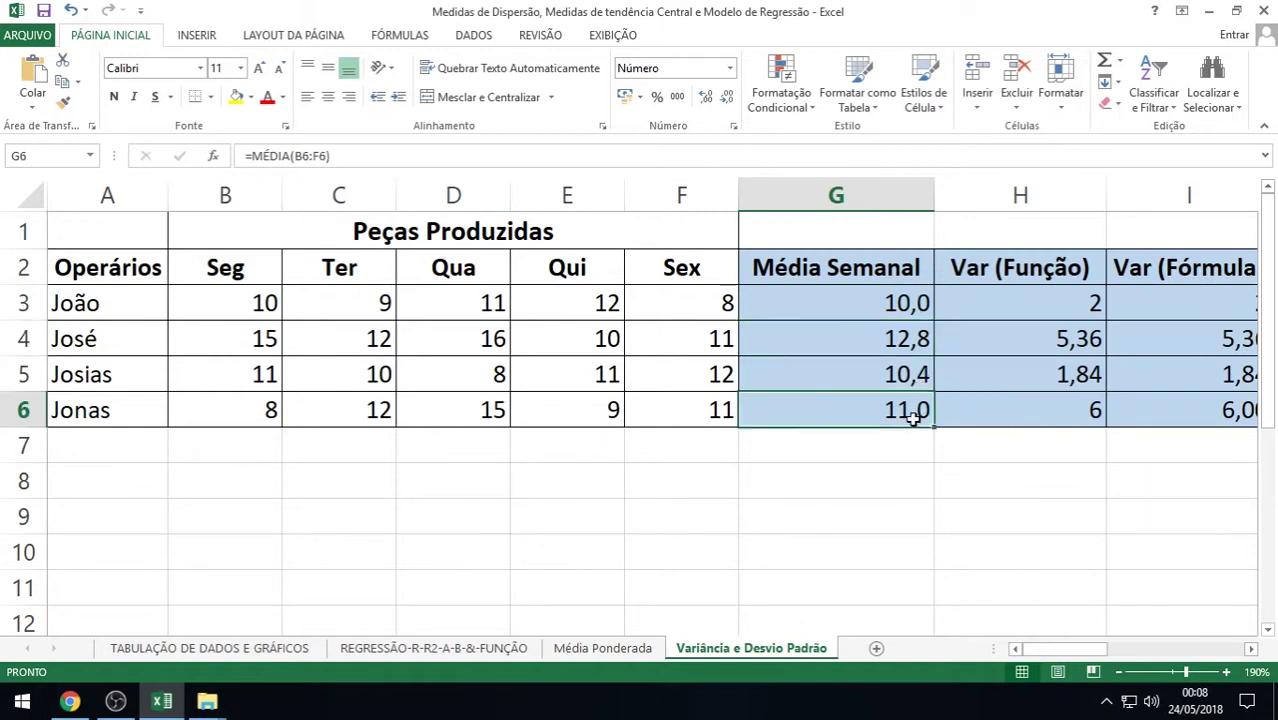
double_click(916, 304)
key("Return")
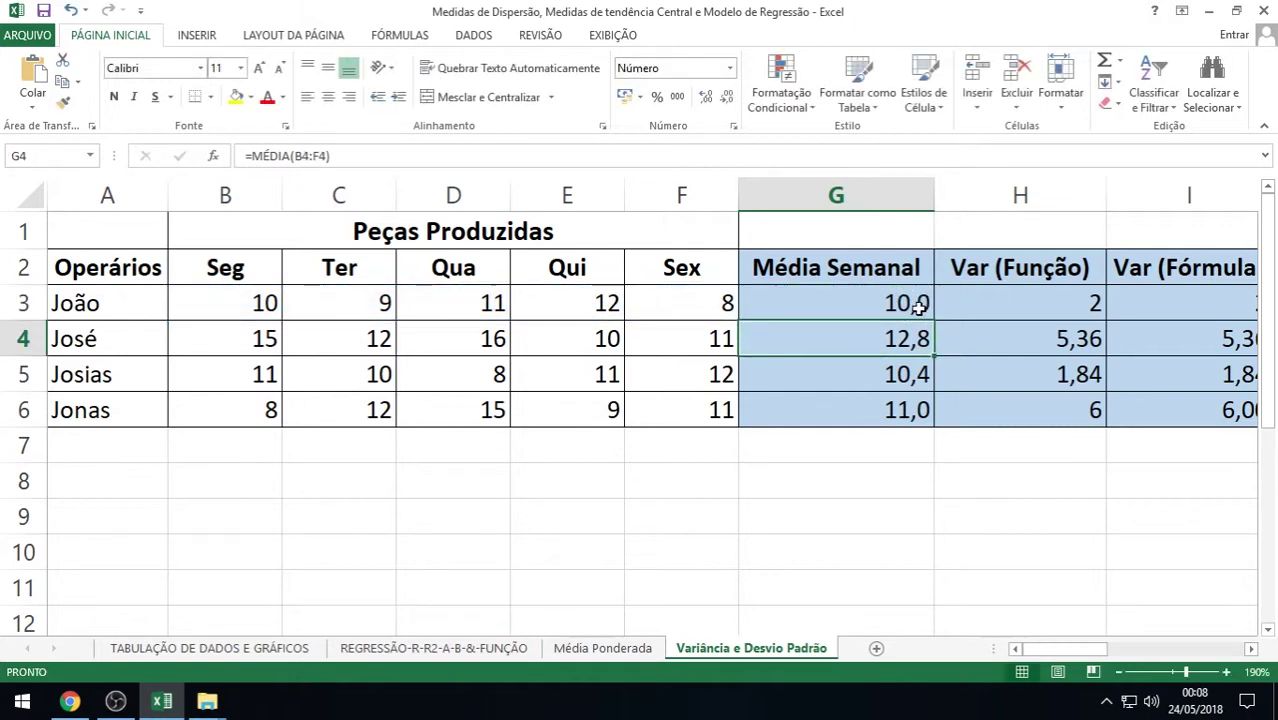
double_click(910, 378)
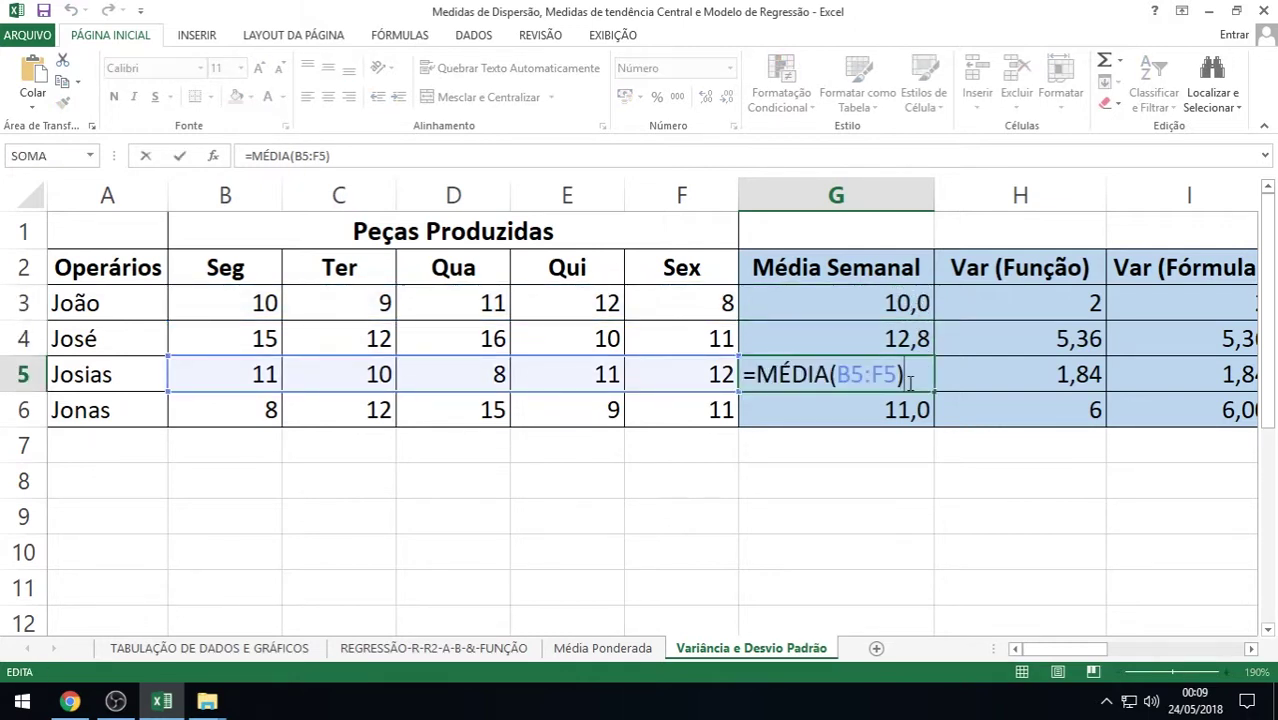
key("Return")
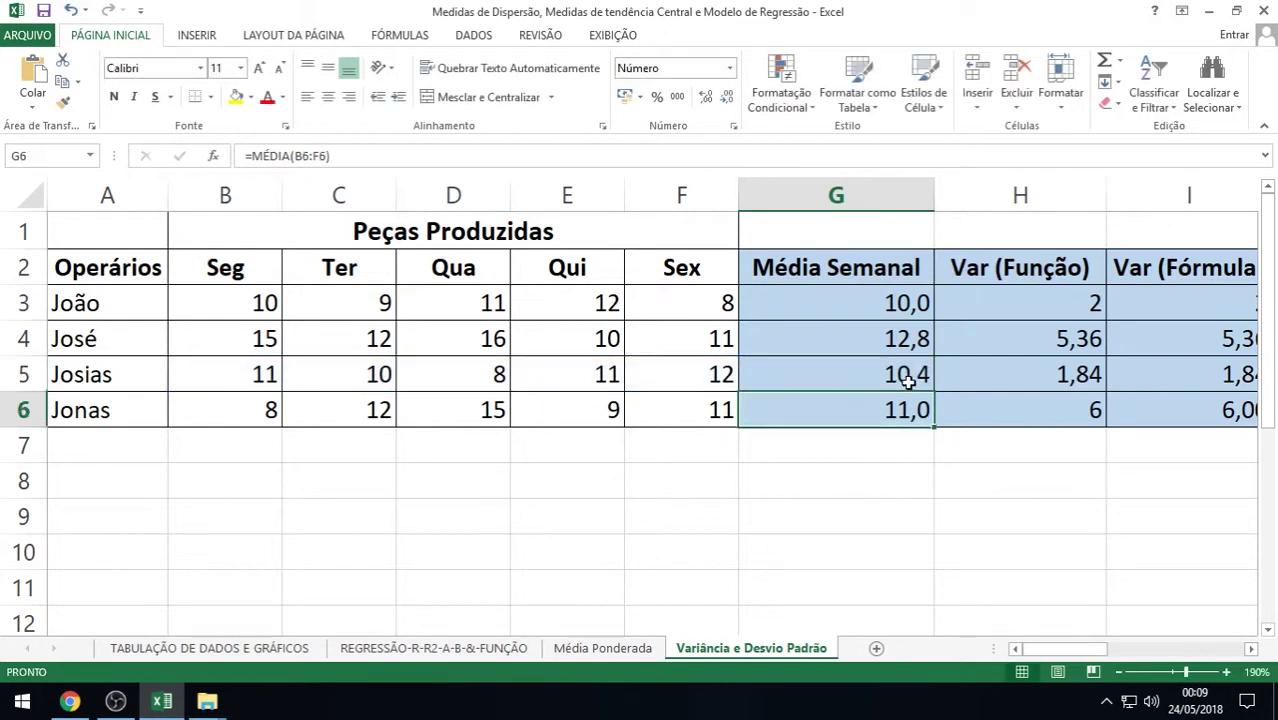
Inspect the Var (Função) formulas in H3 and H4, and compare the daily production values across row 4
left_click(1030, 300)
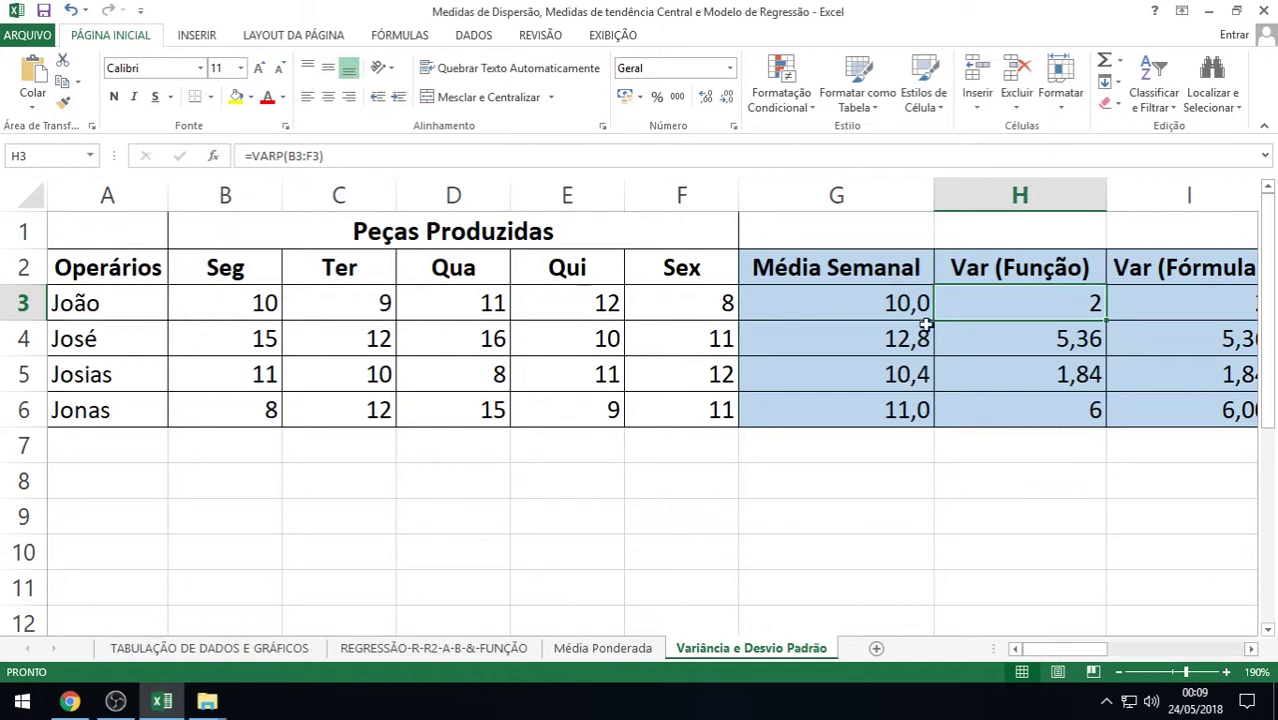
double_click(1067, 342)
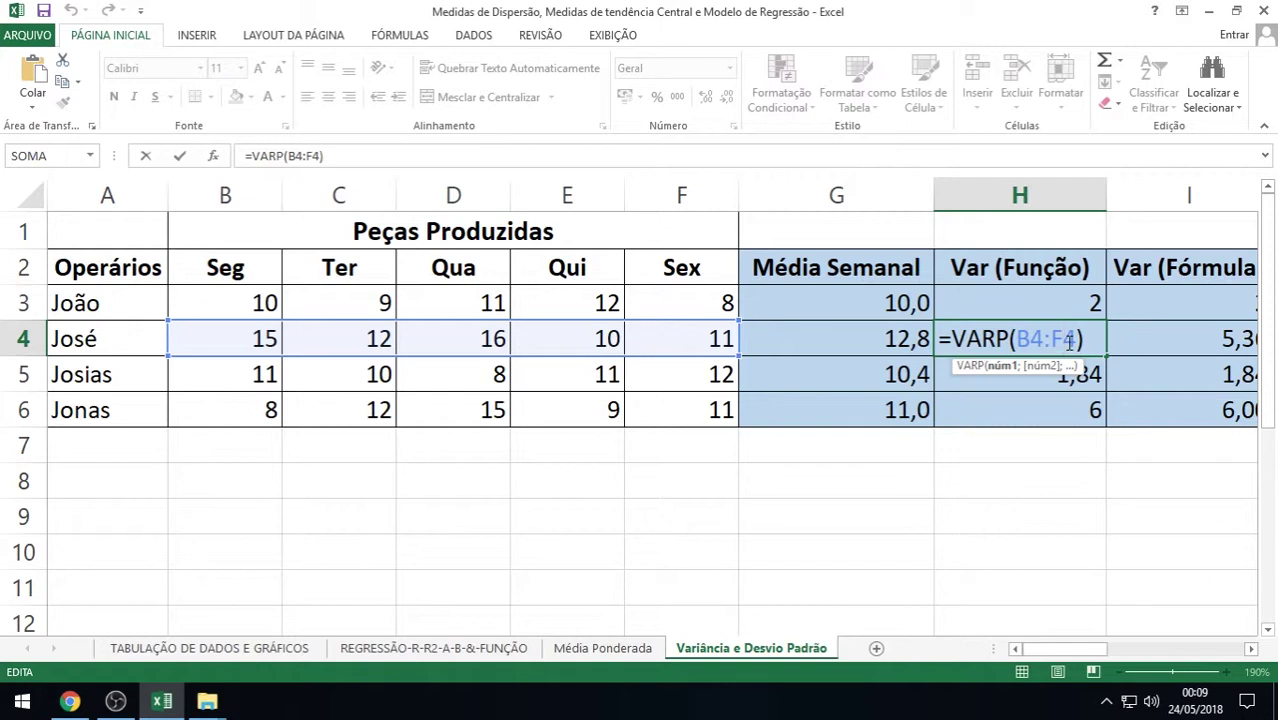
key("Return")
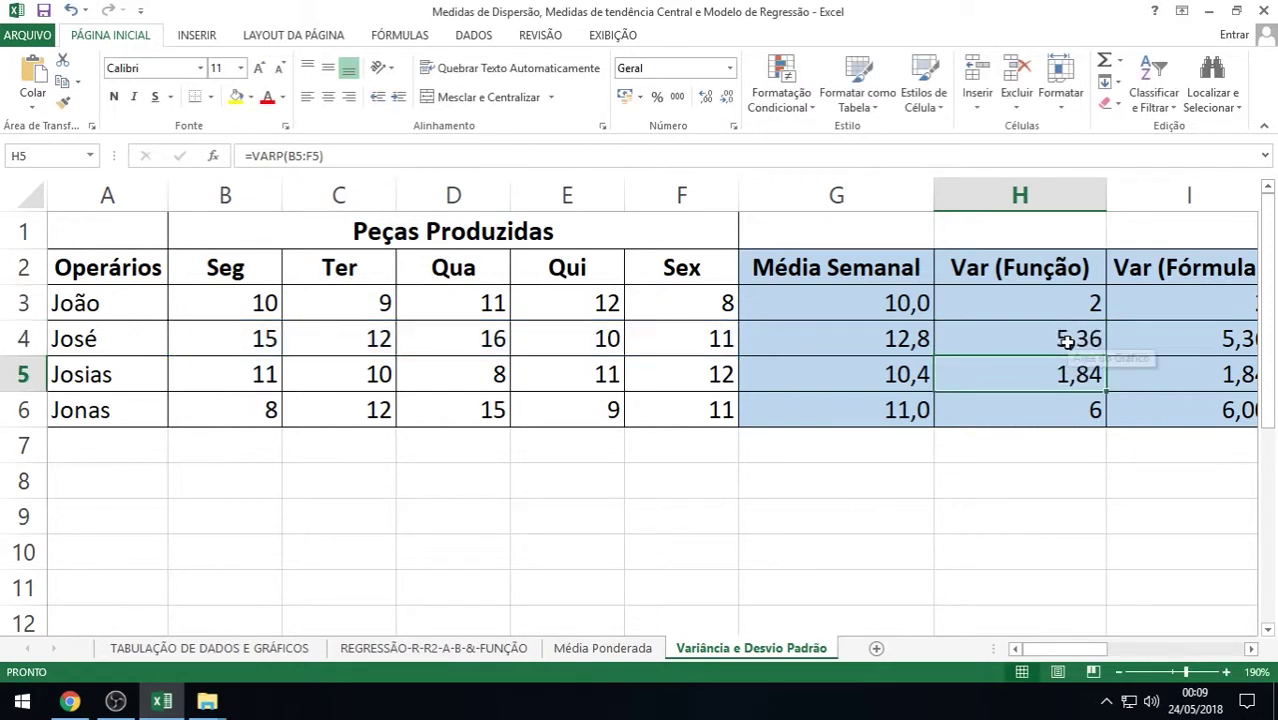
left_click(222, 330)
left_click(566, 337)
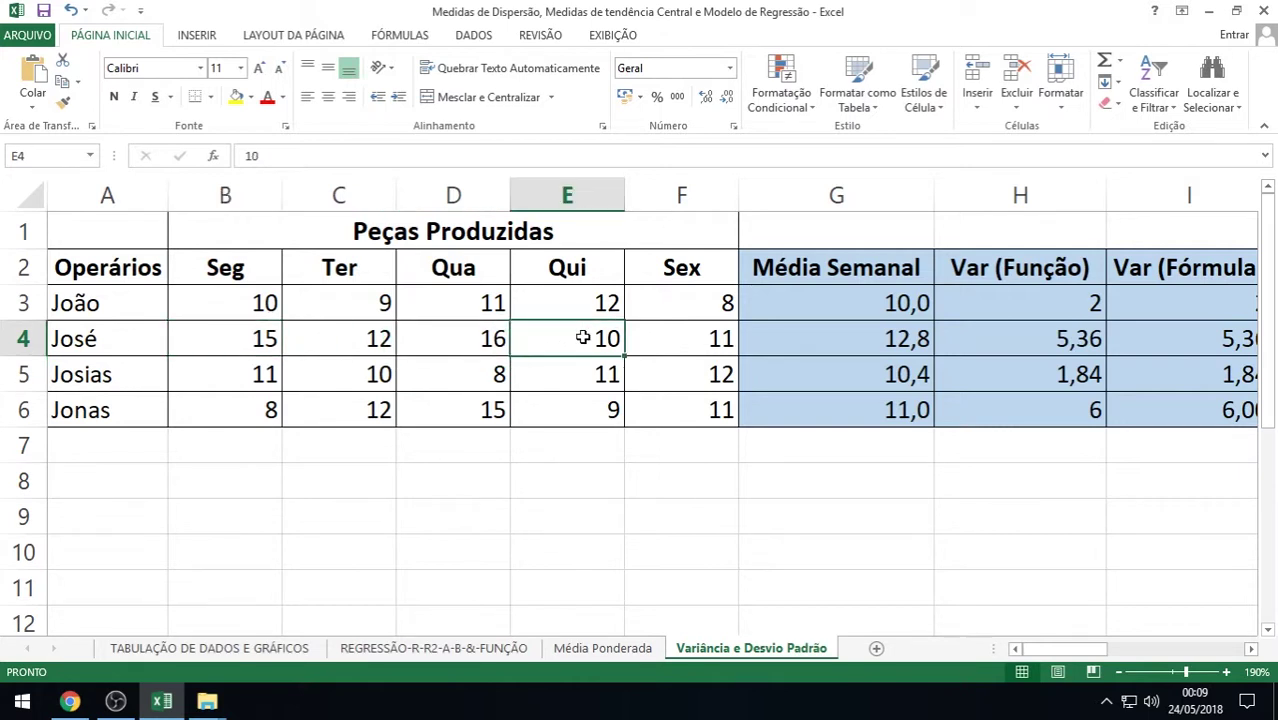
left_click(683, 343)
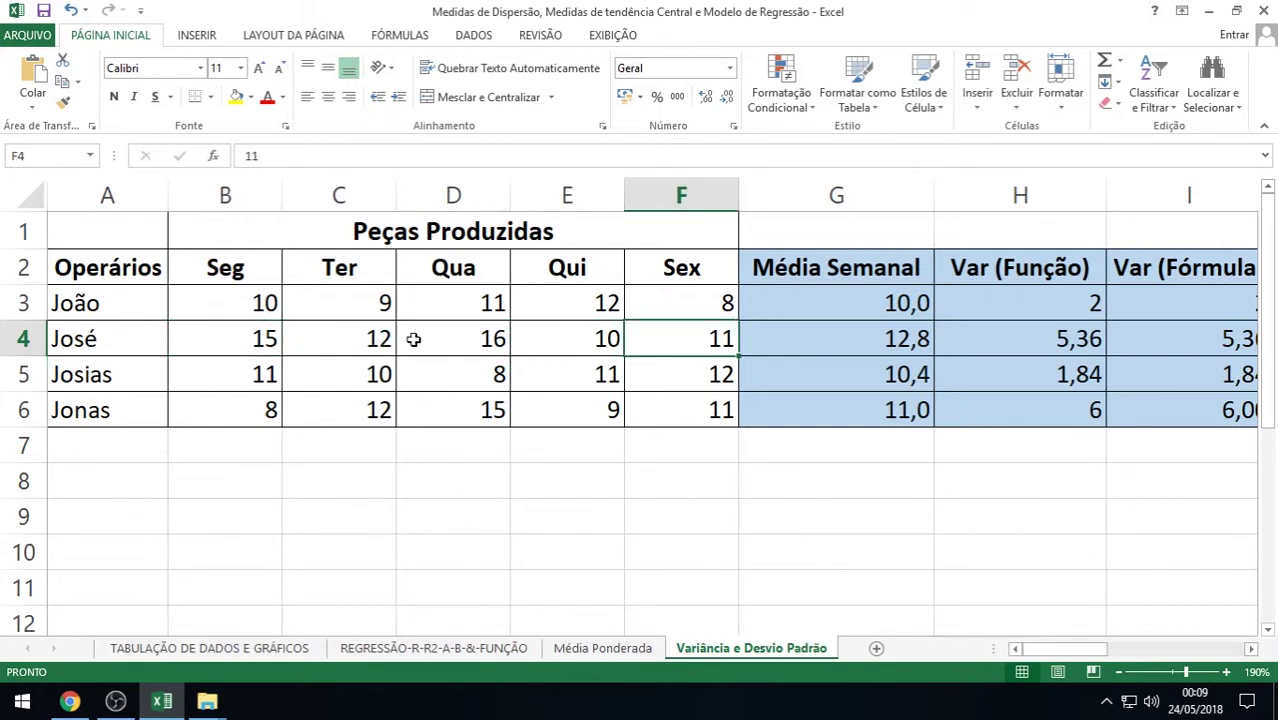
left_click(373, 340)
left_click(454, 340)
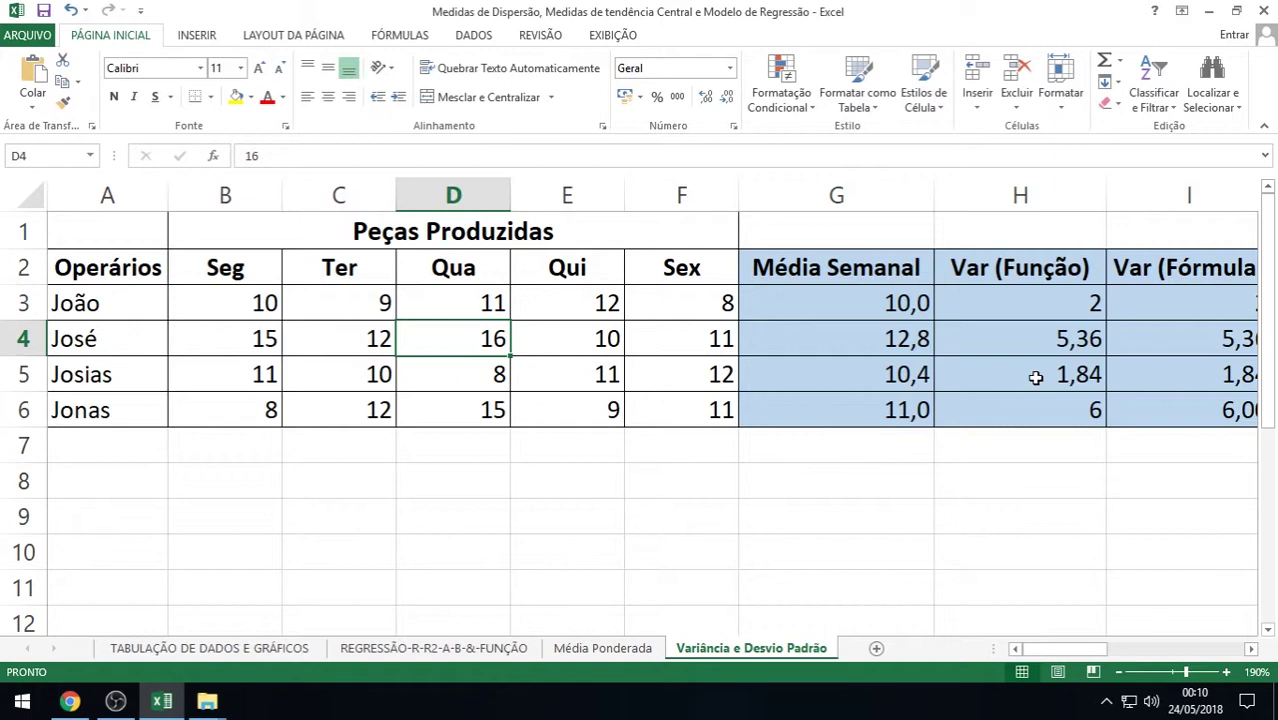
Format the Var (Função) result in H6 to show two decimal places
left_click(1066, 412)
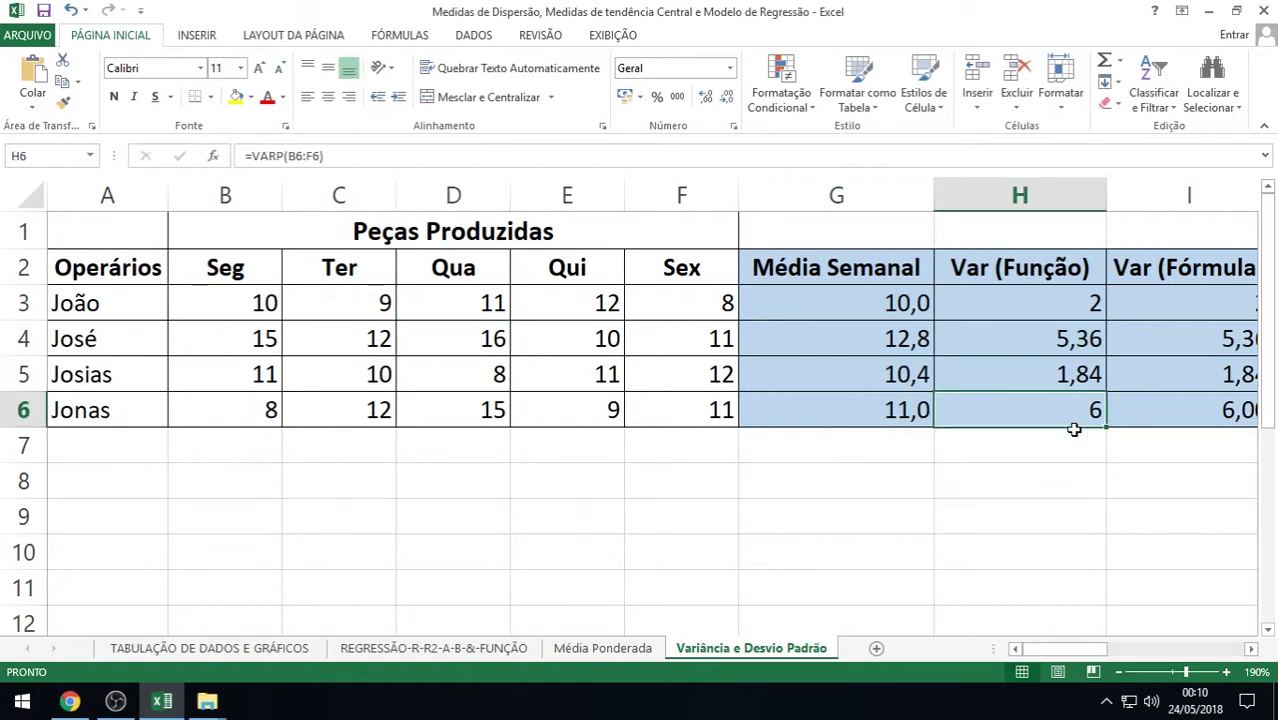
left_click(705, 97)
left_click(727, 97)
left_click(705, 97)
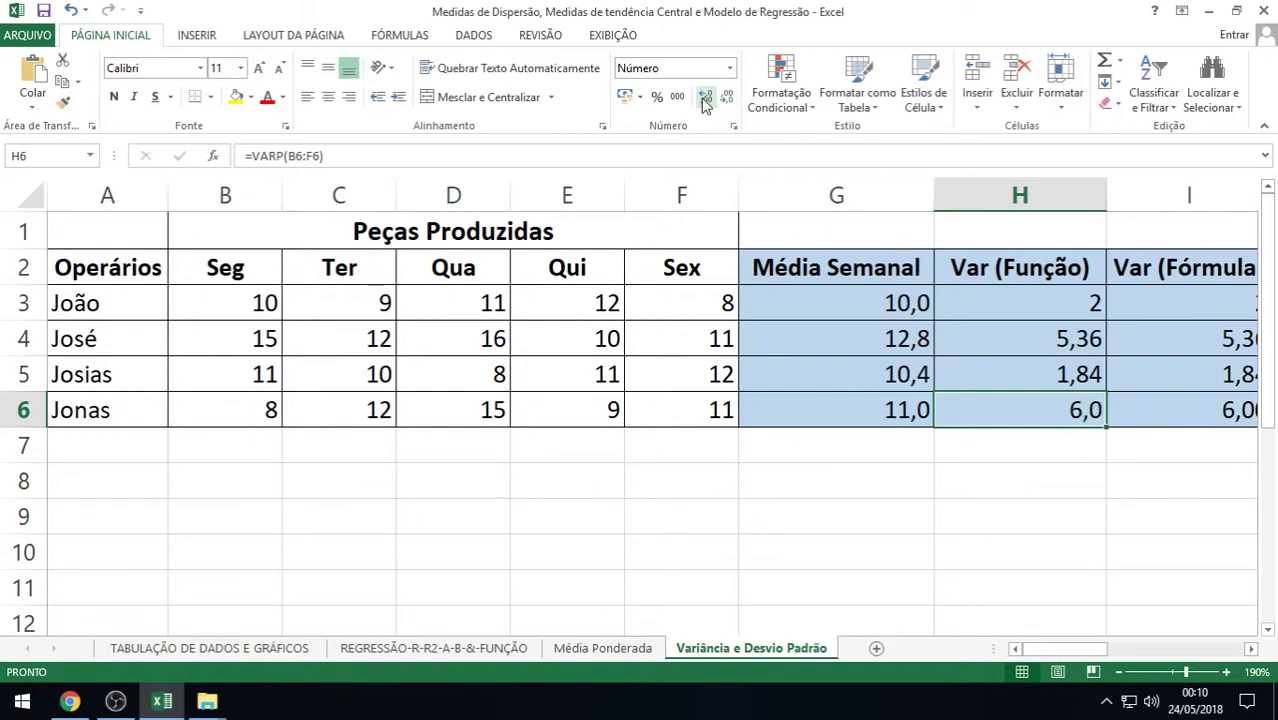
left_click(705, 97)
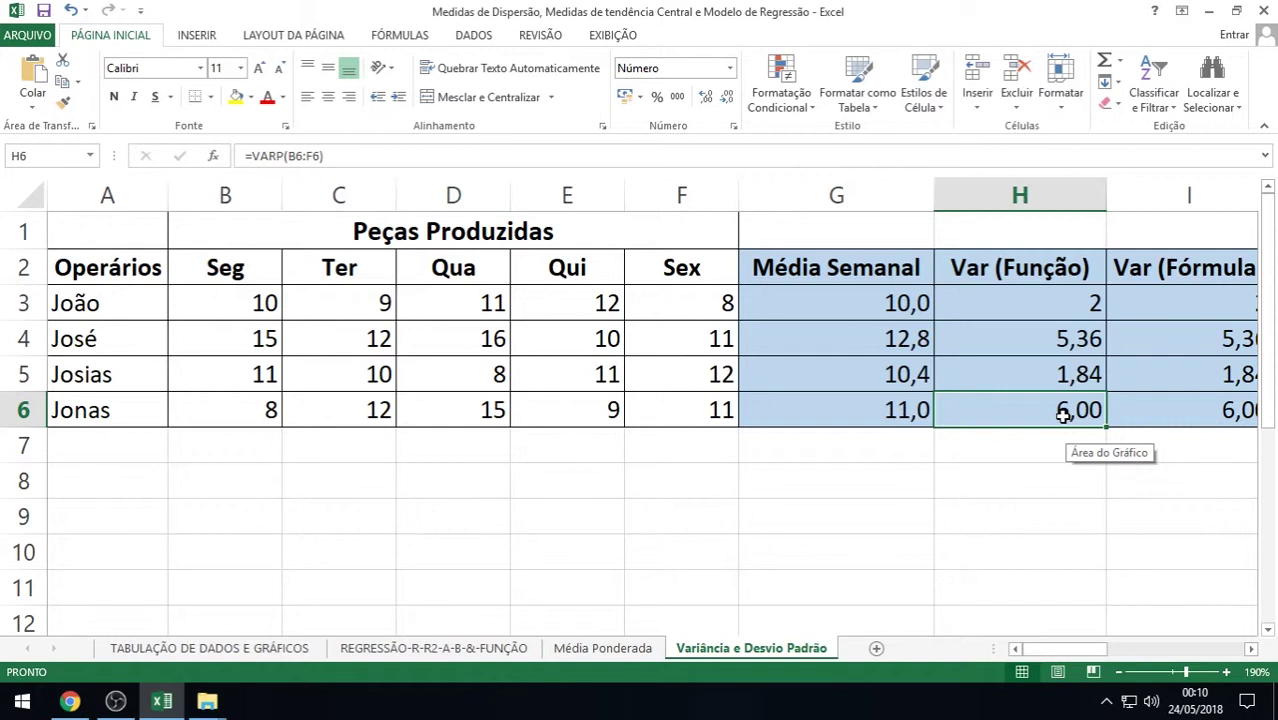
Compare the Monday and Wednesday production in row 6 with that row's variance in H6
left_click(261, 420)
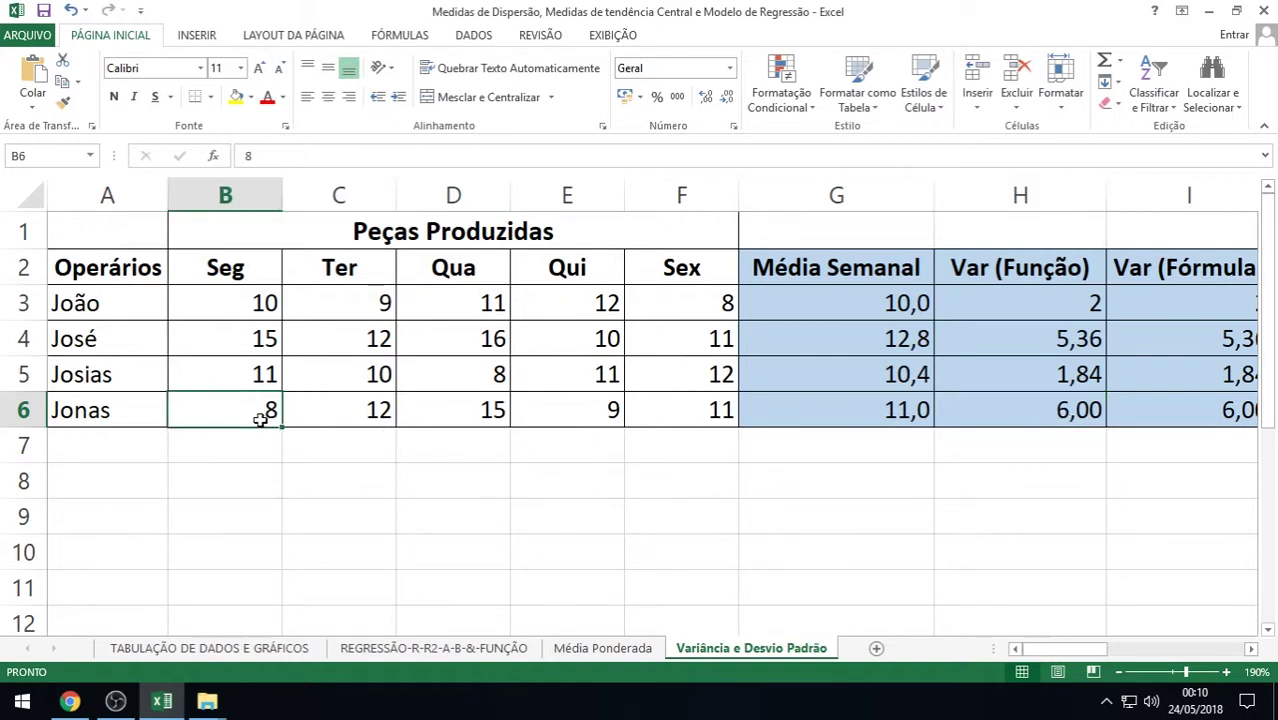
left_click(500, 417)
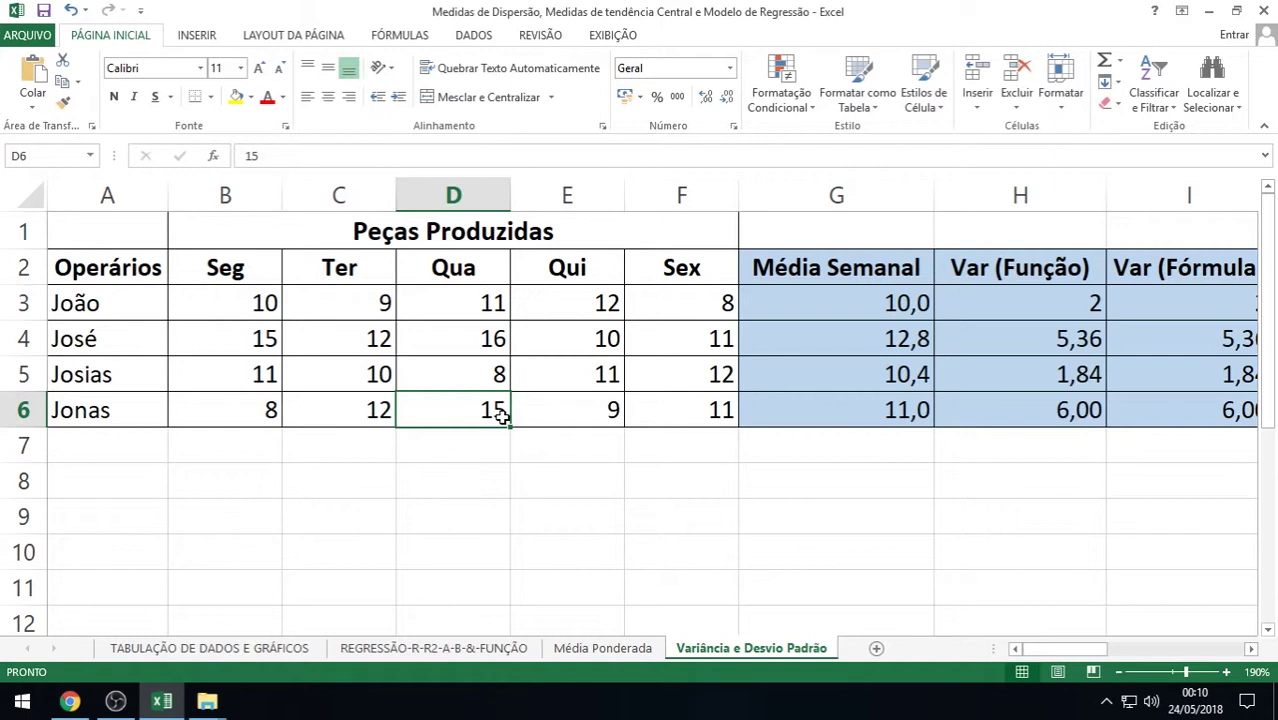
left_click(1042, 409)
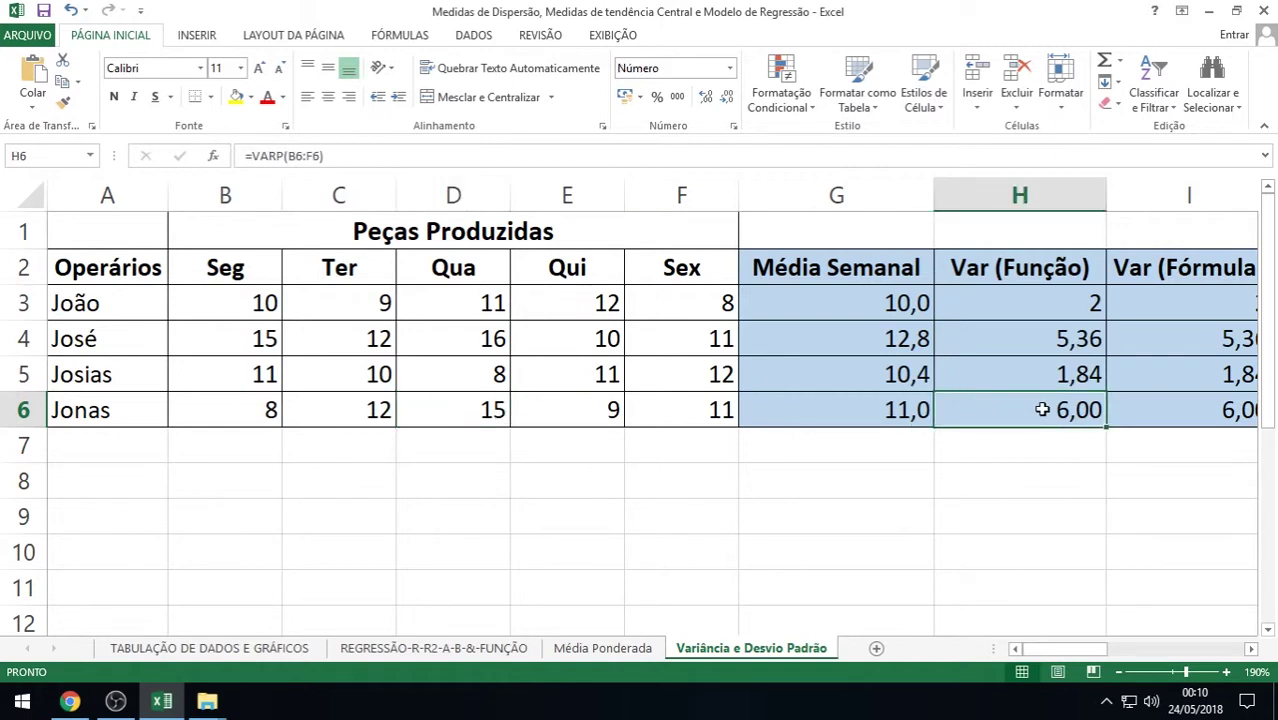
Examine the VARP function and its argument range in the Var (Função) cell H3
left_click(1250, 648)
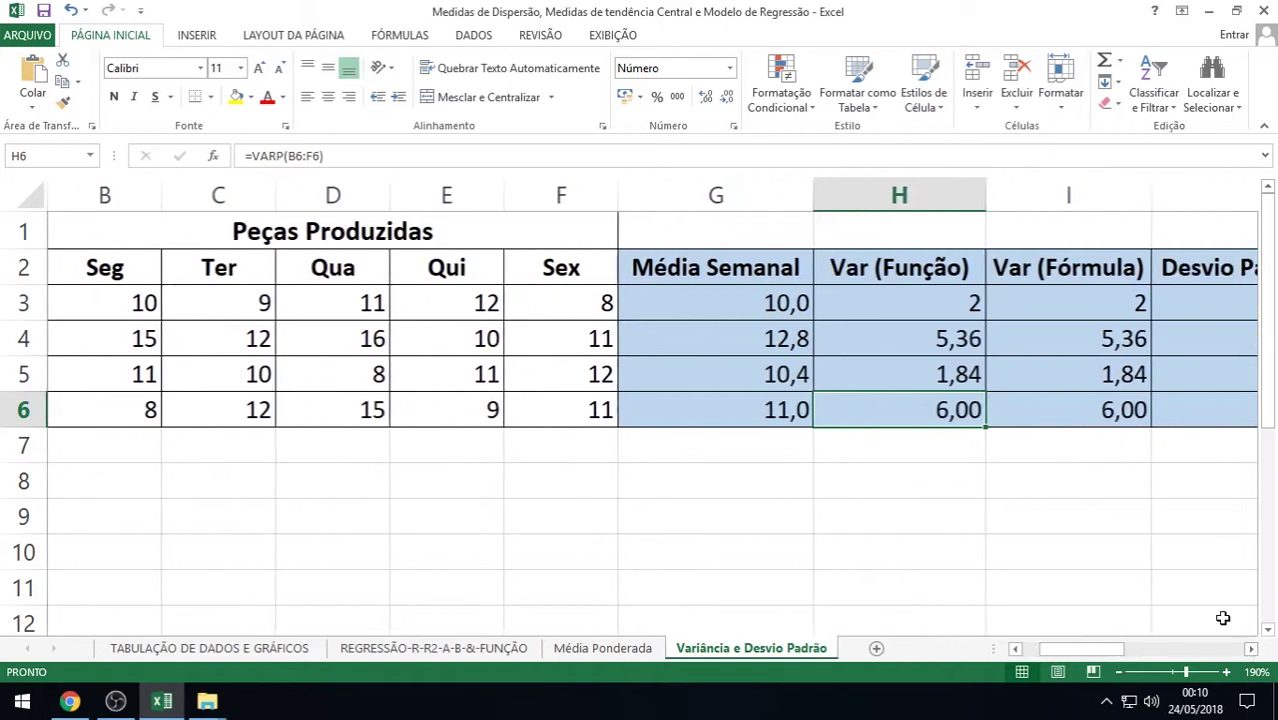
double_click(899, 287)
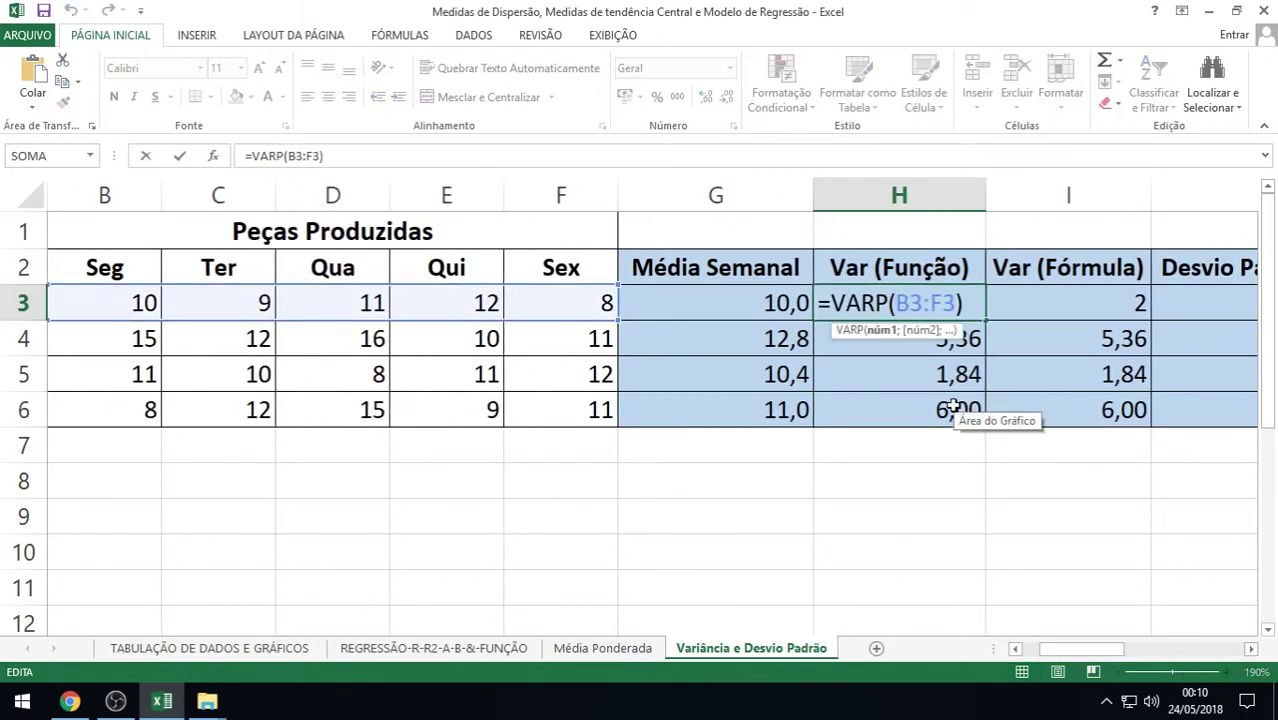
key("End")
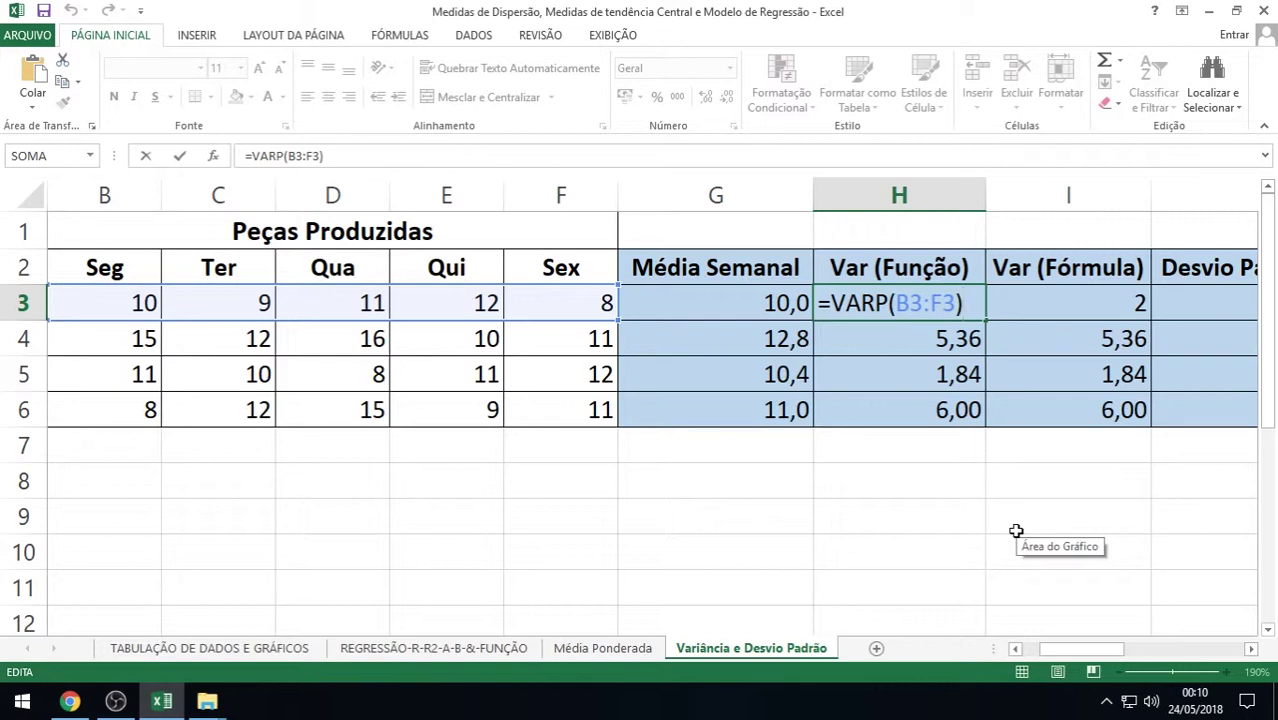
key("Return")
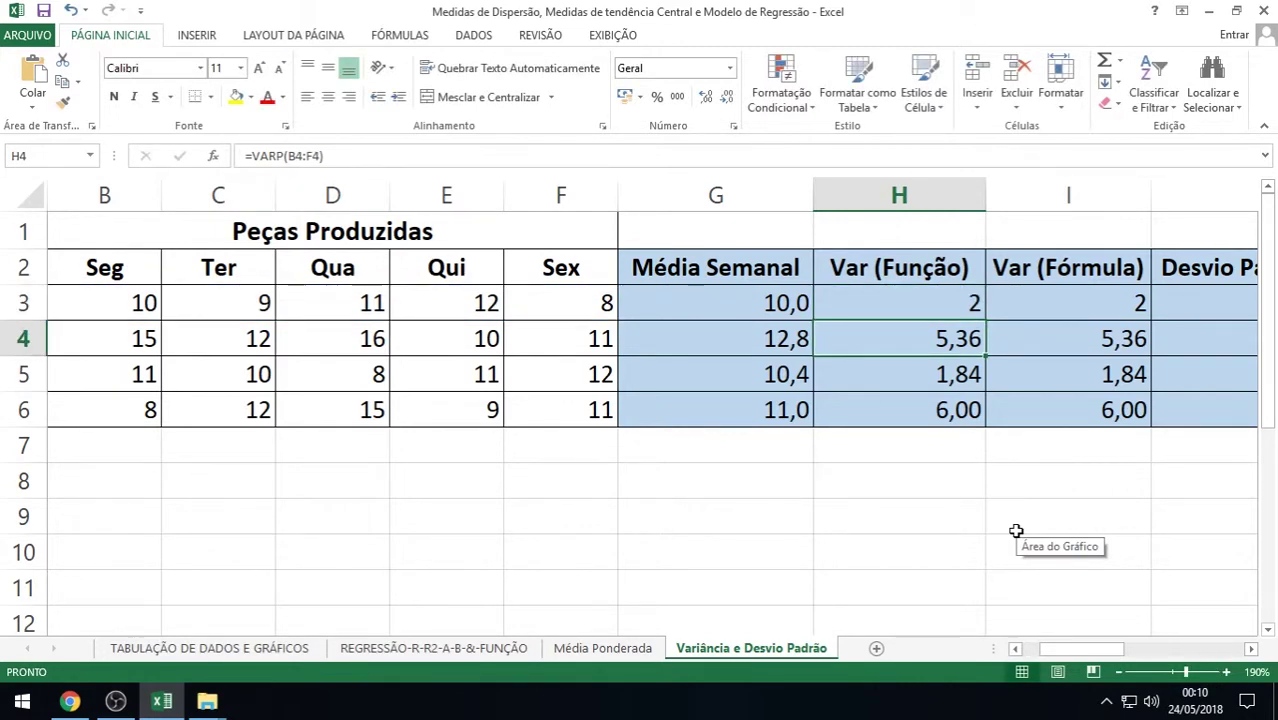
left_click(1226, 671)
left_click(1226, 671)
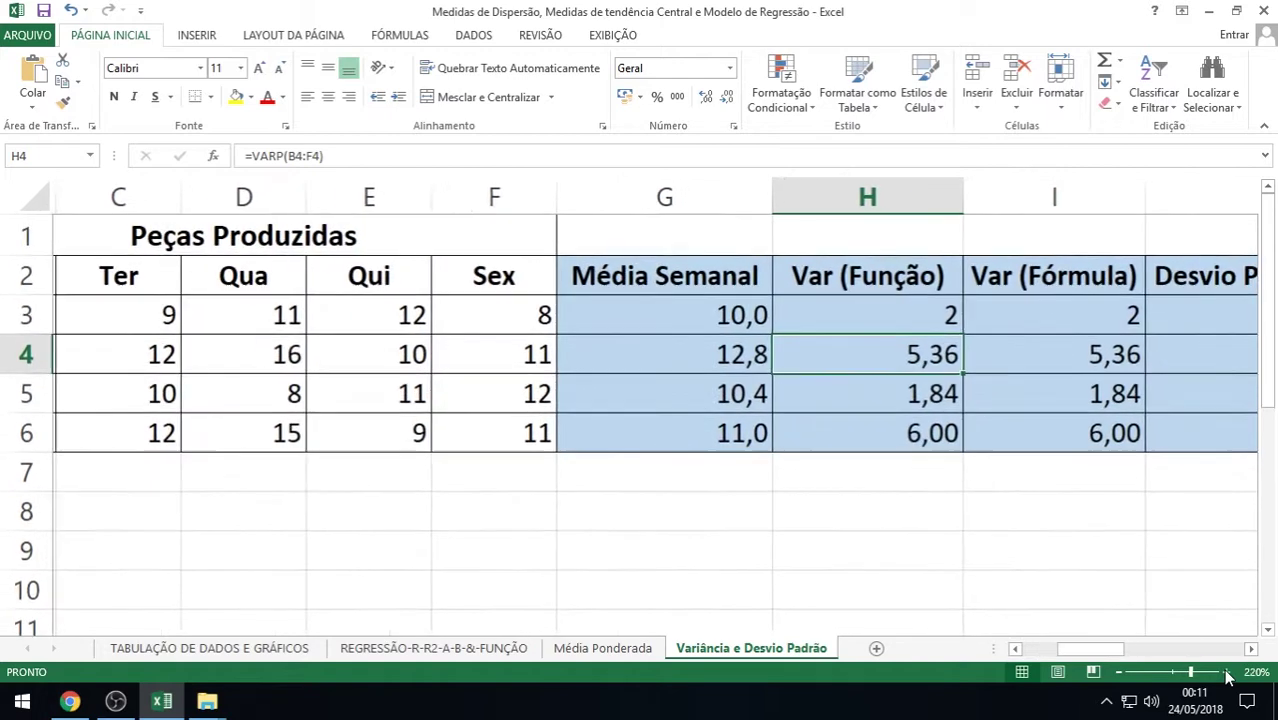
left_click(1226, 671)
left_click(1226, 671)
double_click(864, 326)
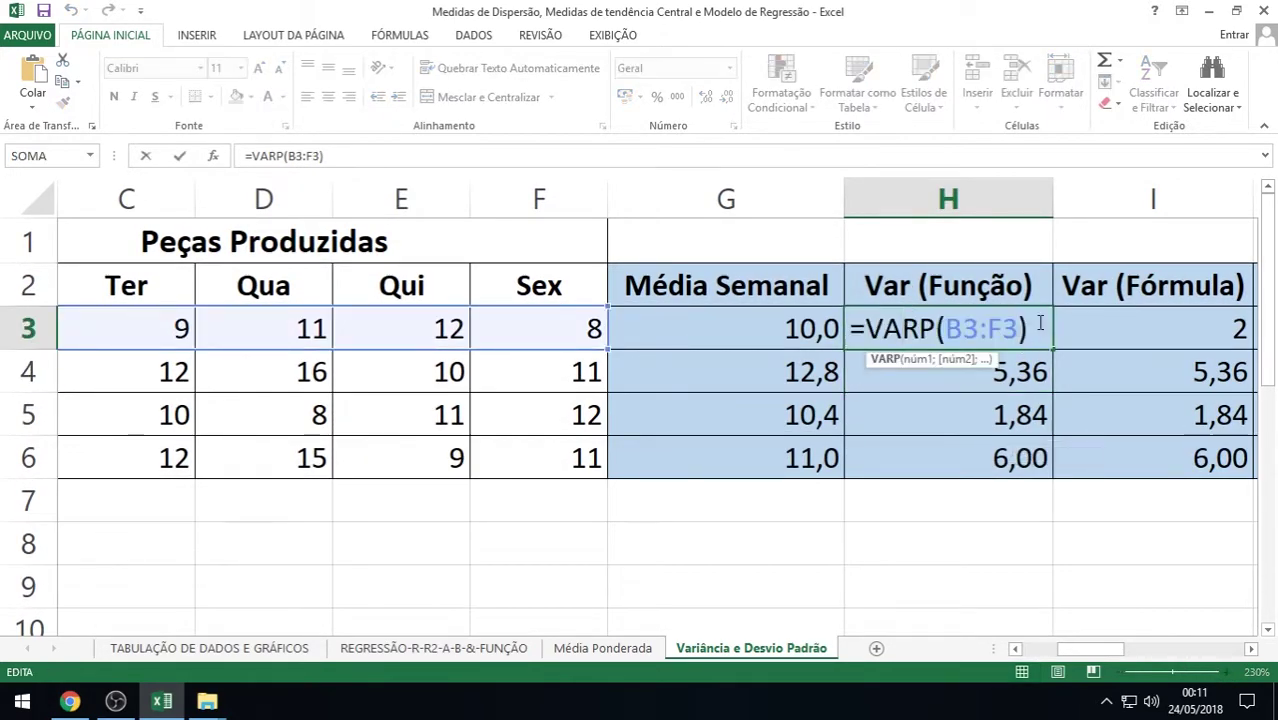
key("Return")
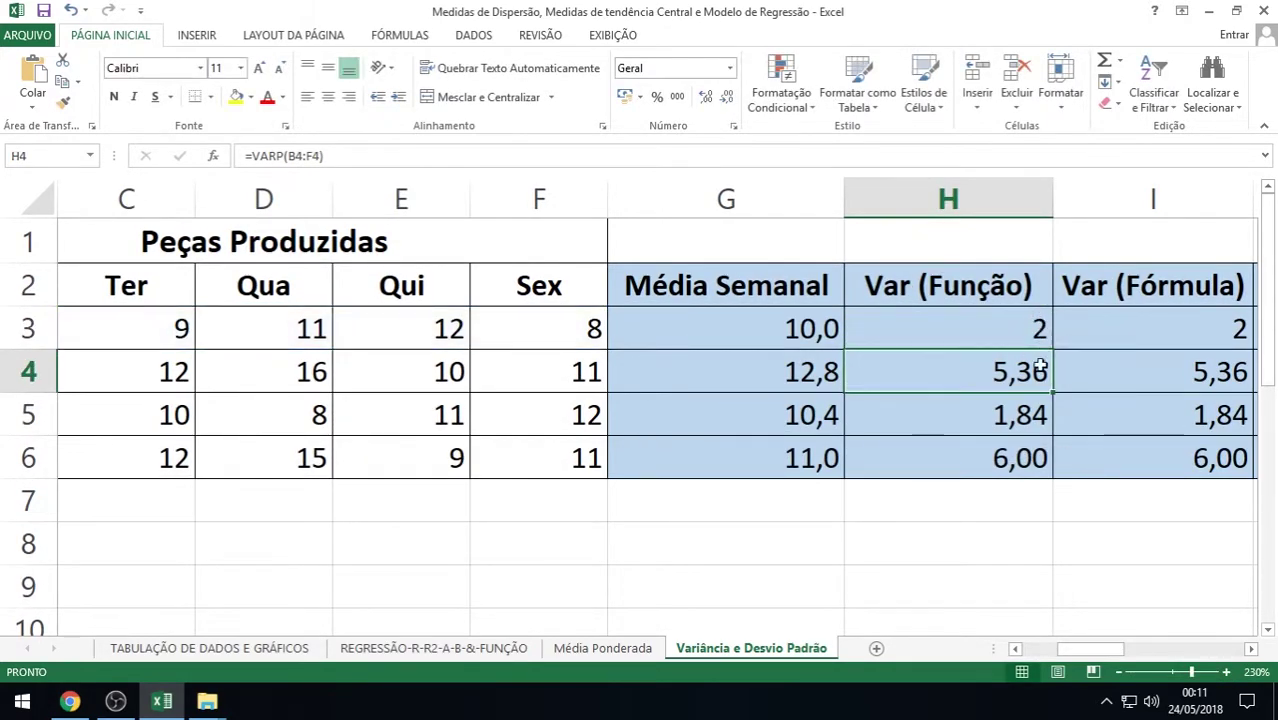
Clear the Var (Função) formulas from H4:H6
left_click_drag(1036, 366, 1030, 457)
key("Delete")
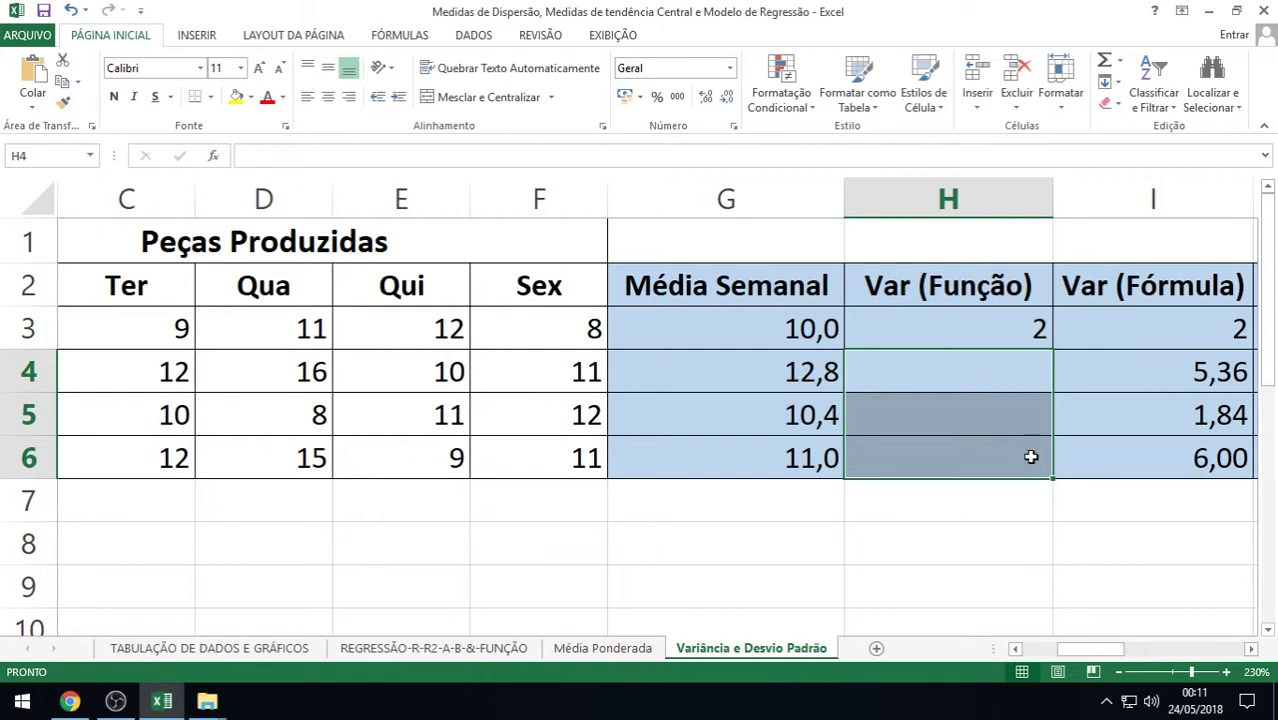
Fill the VARP formula from H3 down through H6 in the Var (Função) column
left_click(1041, 344)
left_click_drag(1053, 351, 1046, 492)
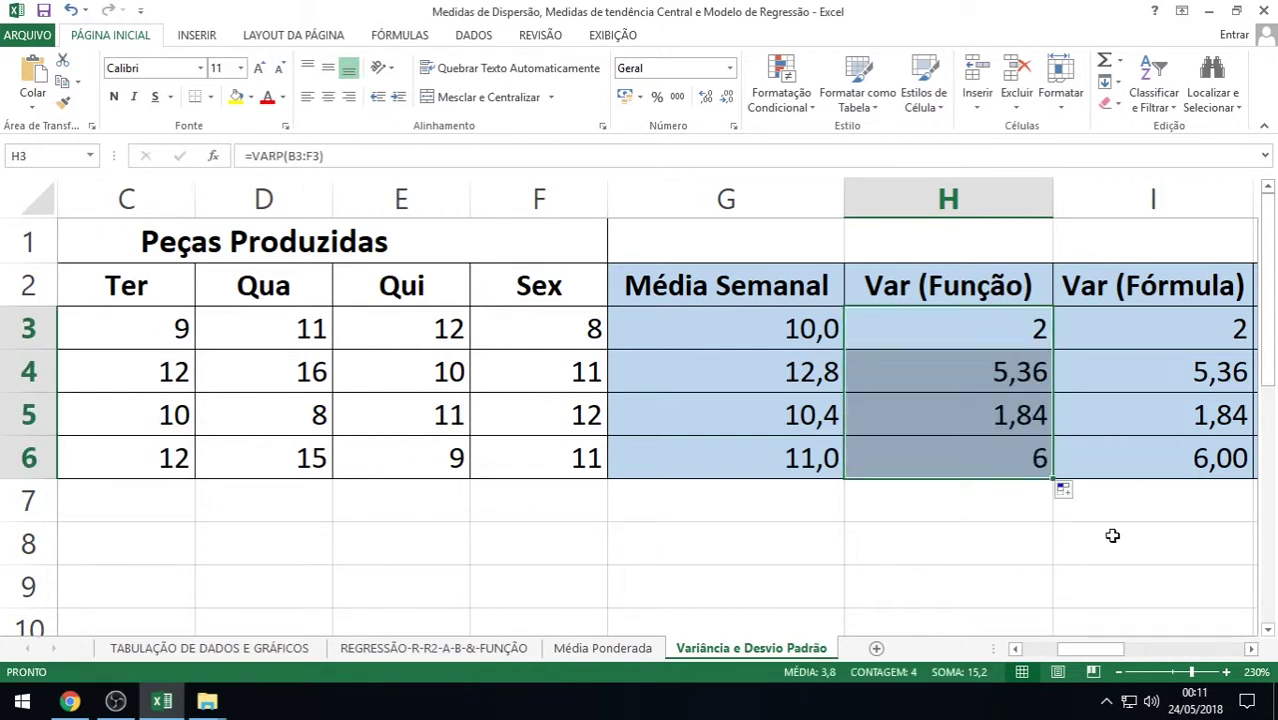
Examine the Var (Fórmula) formula in I3 against the daily production and weekly average it references in row 3
left_click(1250, 648)
left_click(1250, 648)
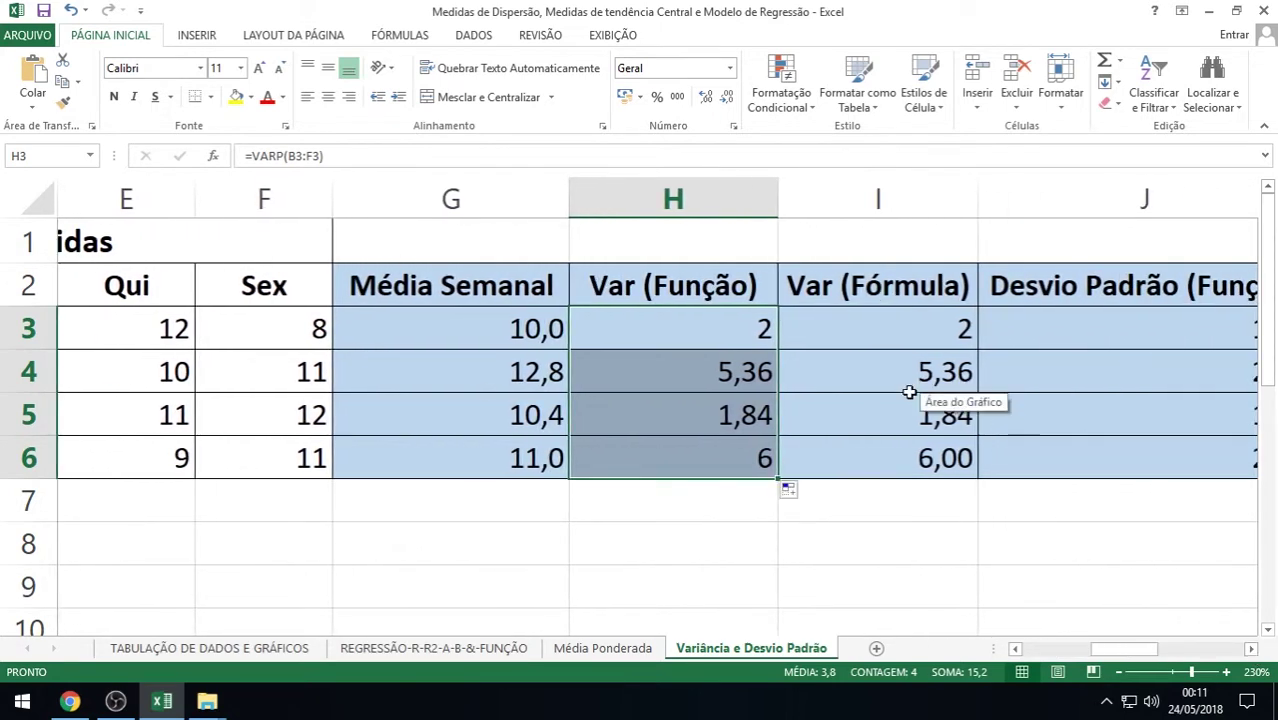
left_click(736, 328)
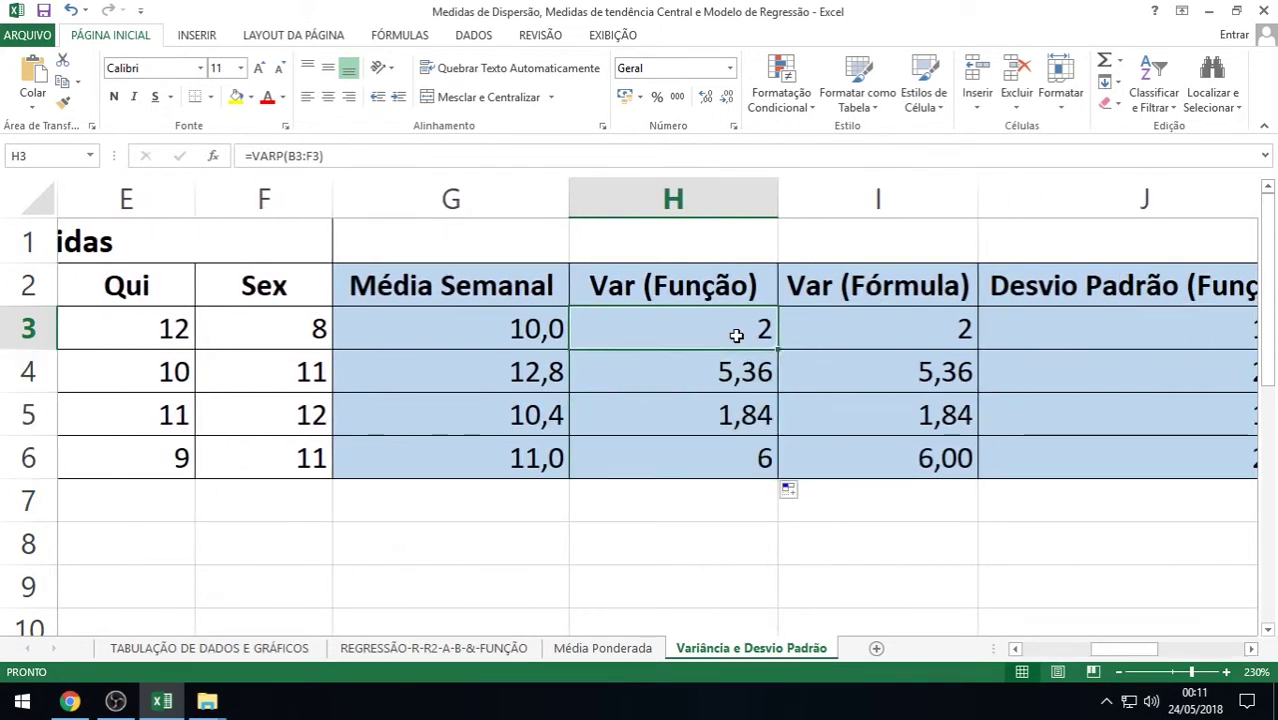
double_click(850, 328)
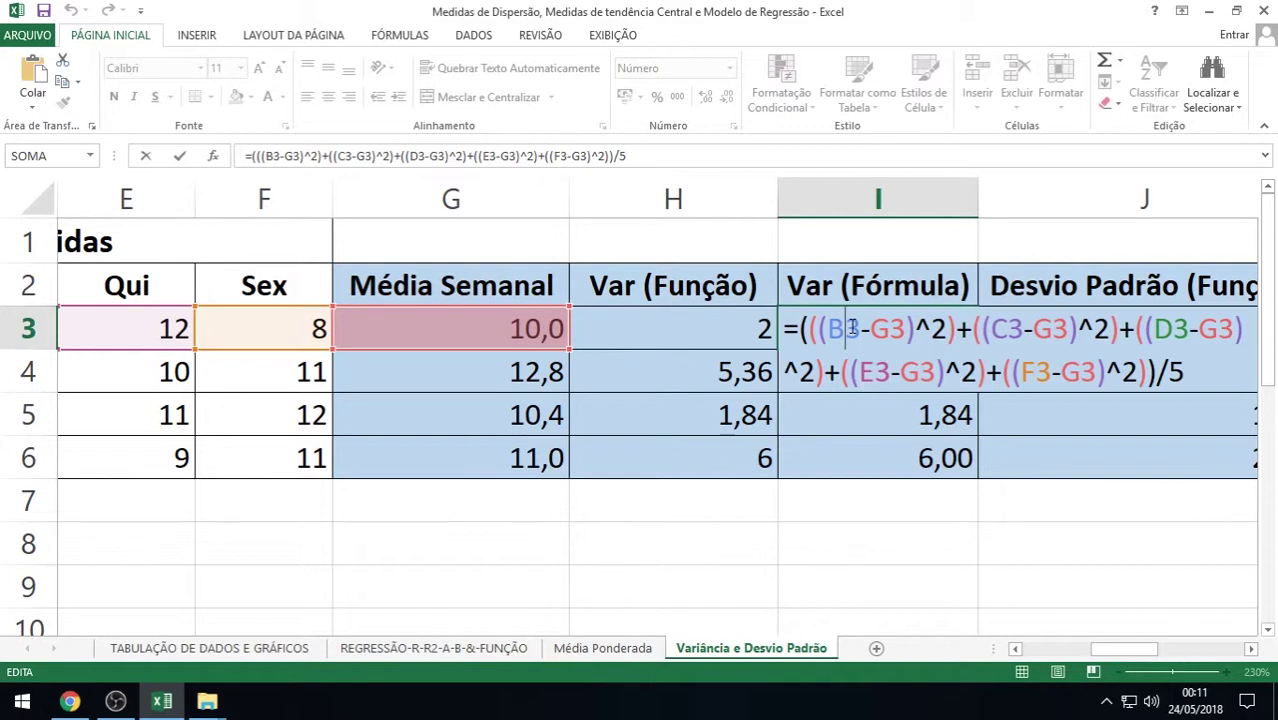
left_click(1188, 373)
mouse_move(1113, 657)
left_mouse_down()
mouse_move(1040, 652)
mouse_move(1122, 651)
left_mouse_up()
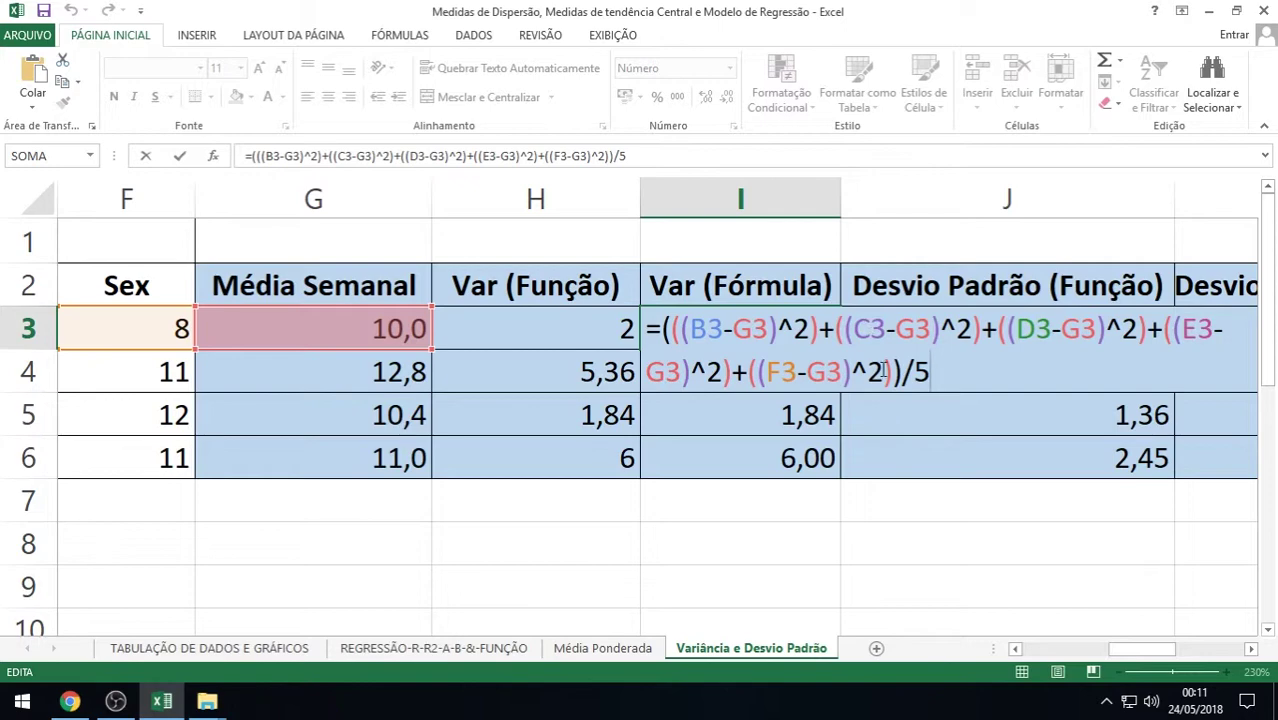
left_click_drag(1147, 651, 1077, 655)
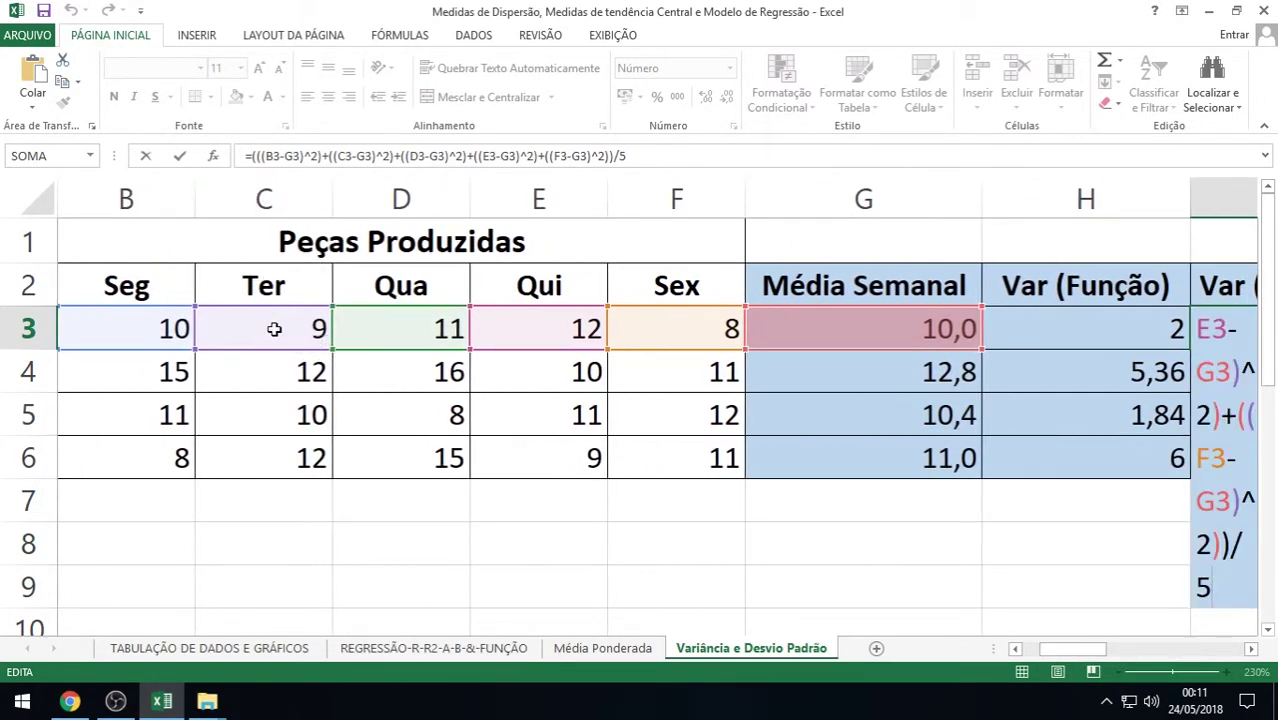
left_click_drag(1075, 660, 1144, 658)
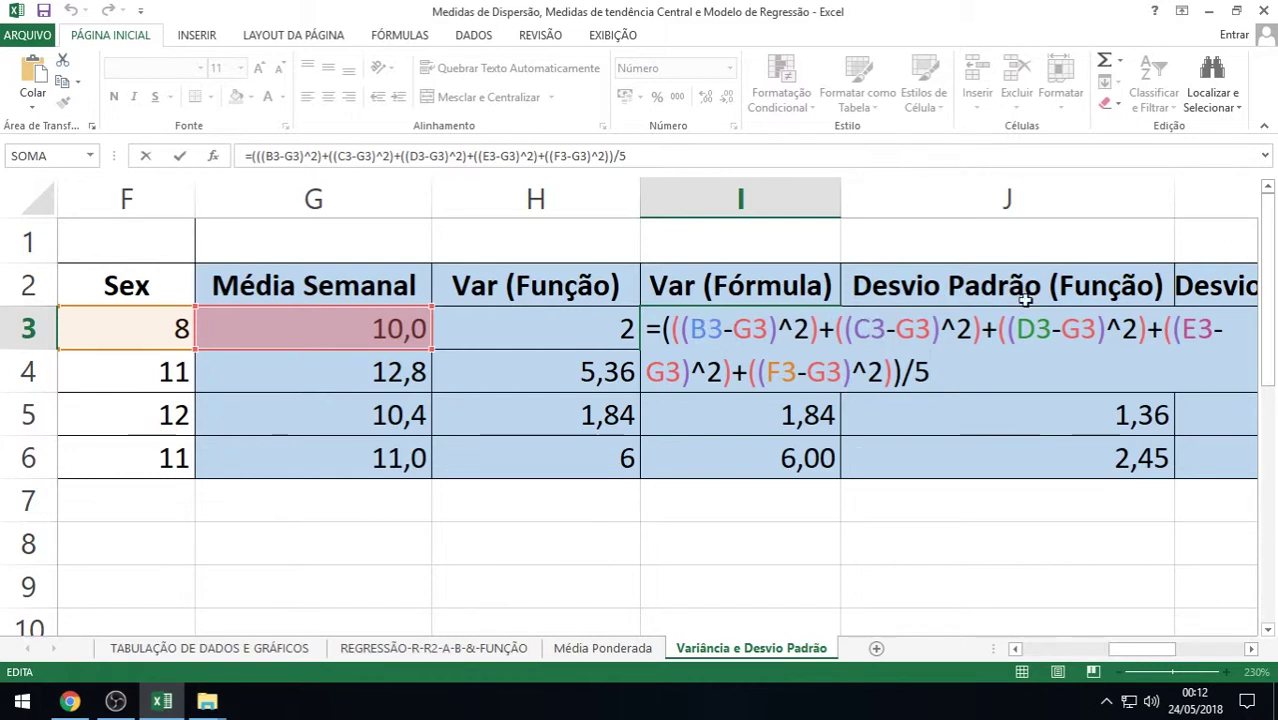
Examine each daily deviation from G3 and its squaring in the I3 variance formula
double_click(796, 328)
double_click(955, 328)
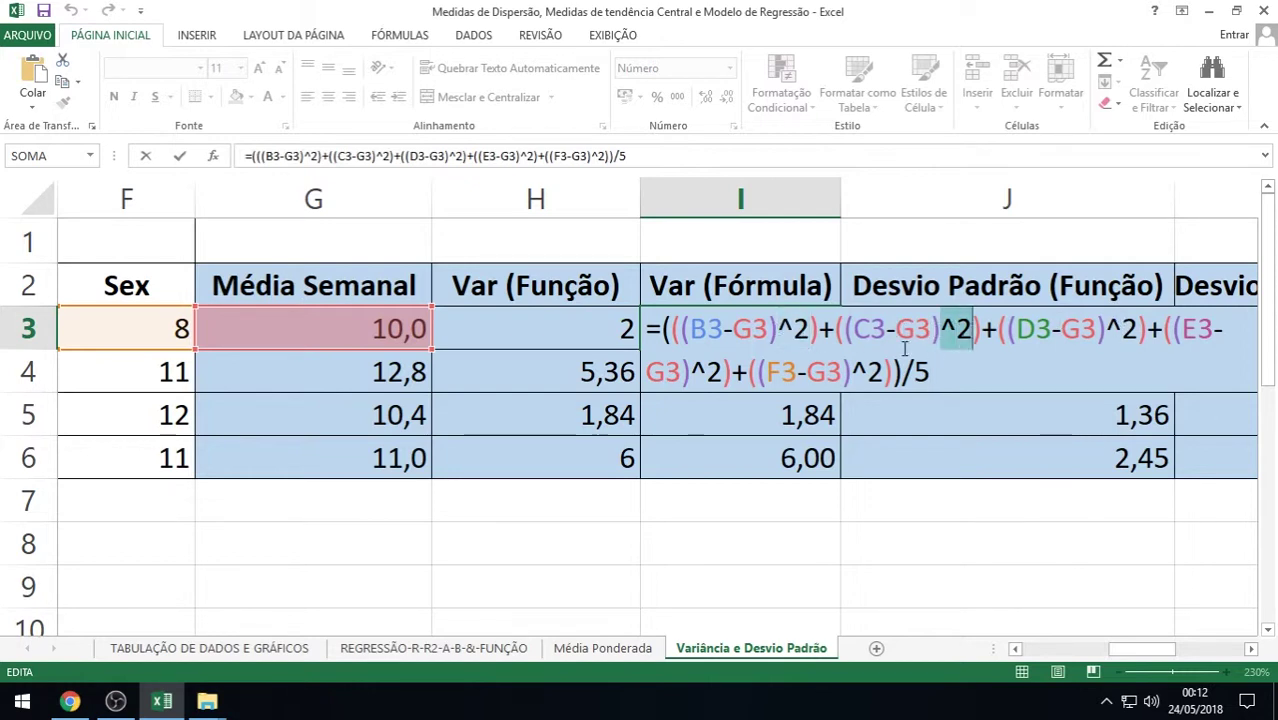
left_click(700, 327)
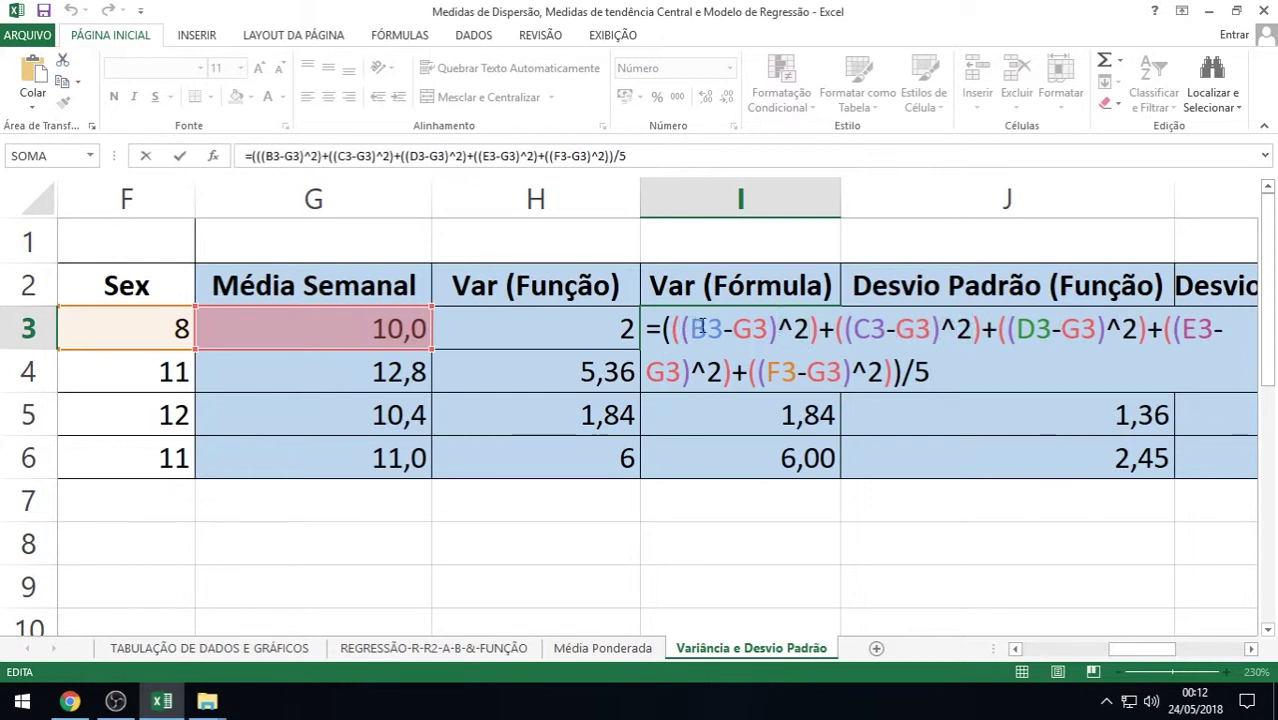
left_click_drag(701, 327, 932, 330)
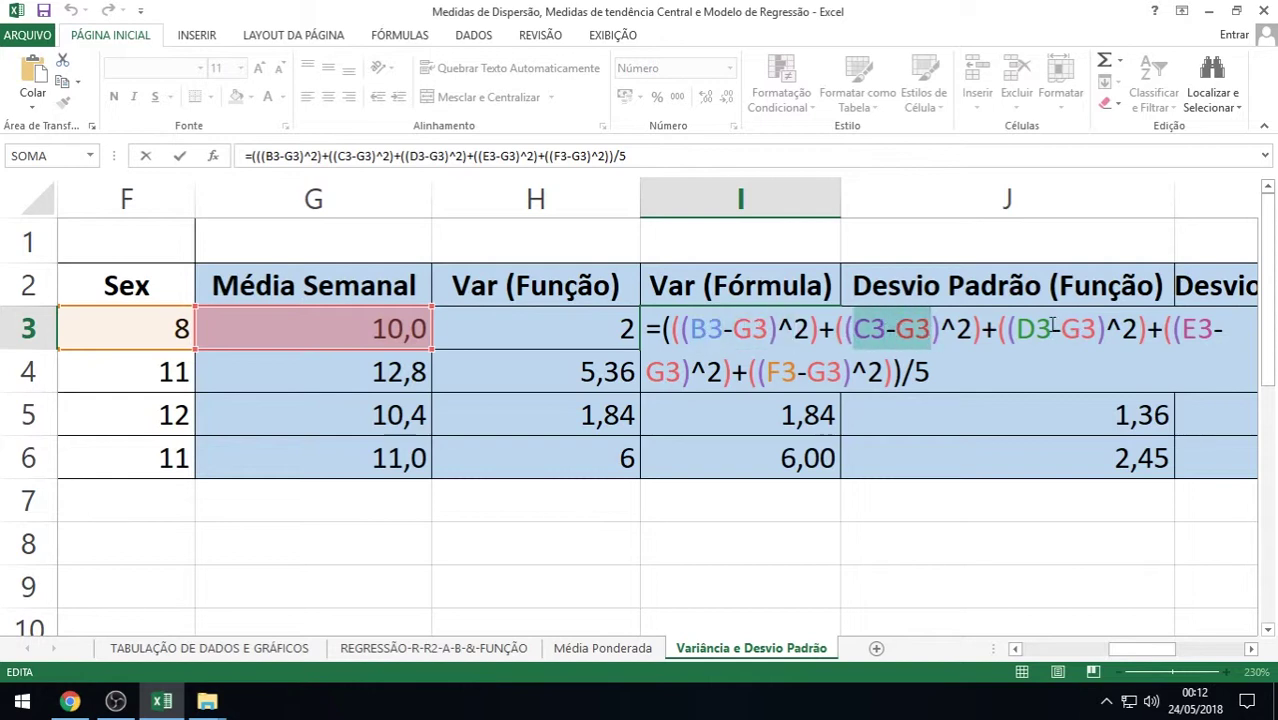
left_click_drag(1017, 328, 1060, 328)
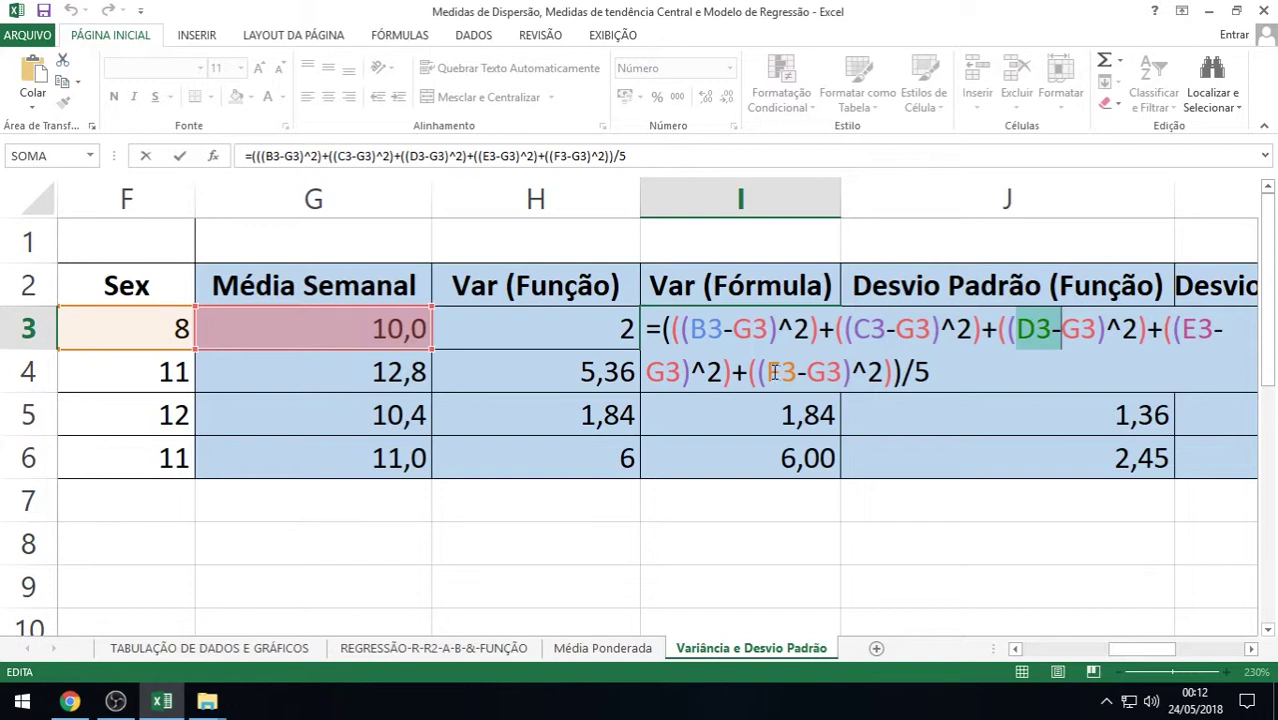
left_click_drag(770, 372, 798, 372)
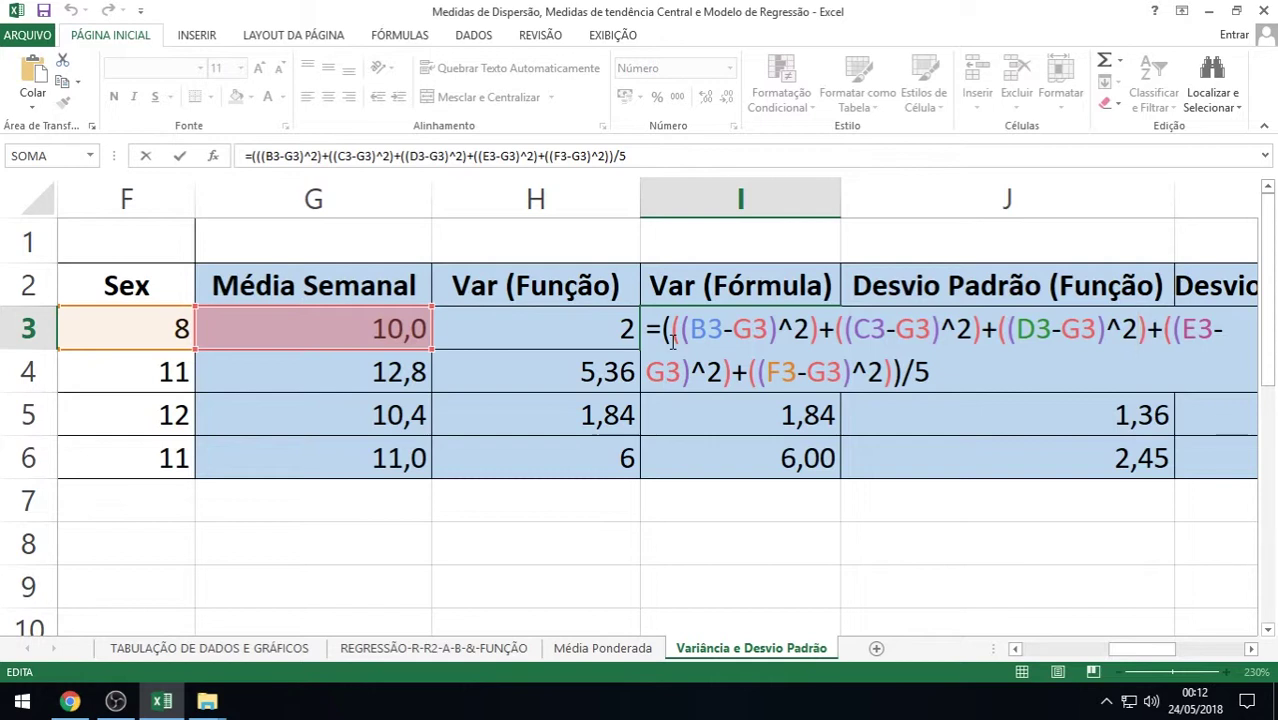
key("Return")
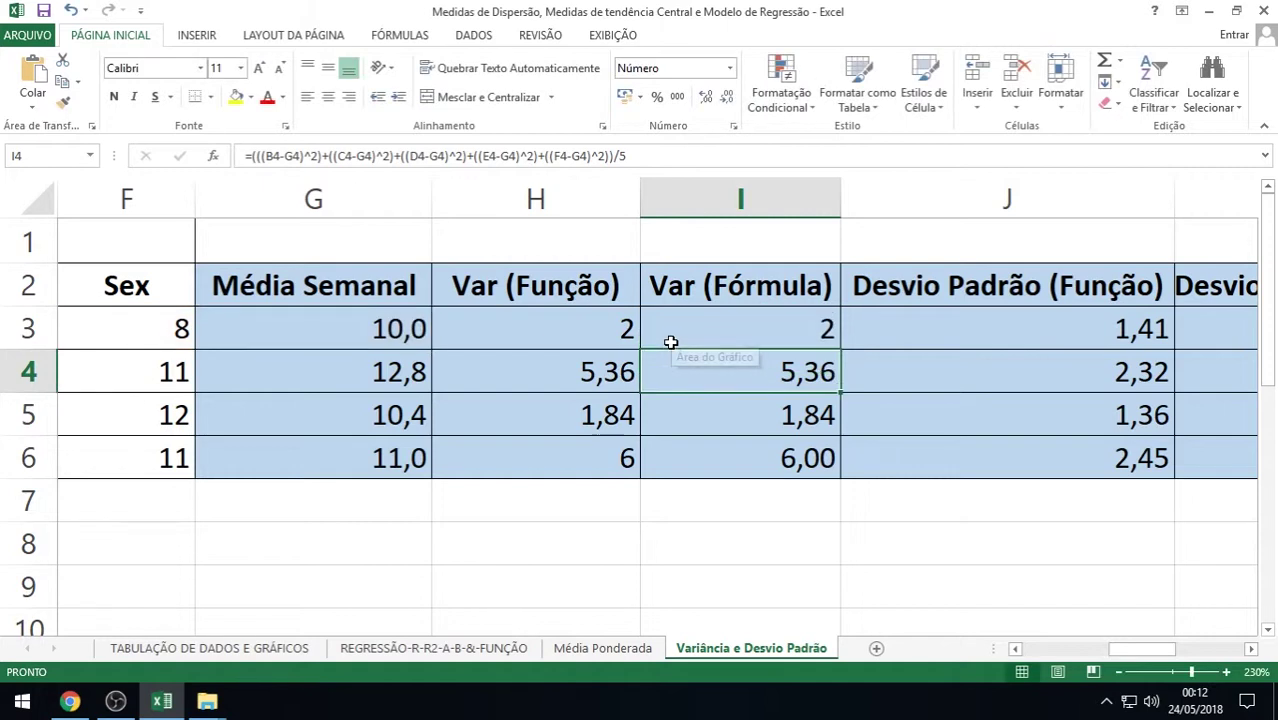
Fill the I3 variance formula down through I6 and format I3:I6 with two decimal places
left_click(681, 336)
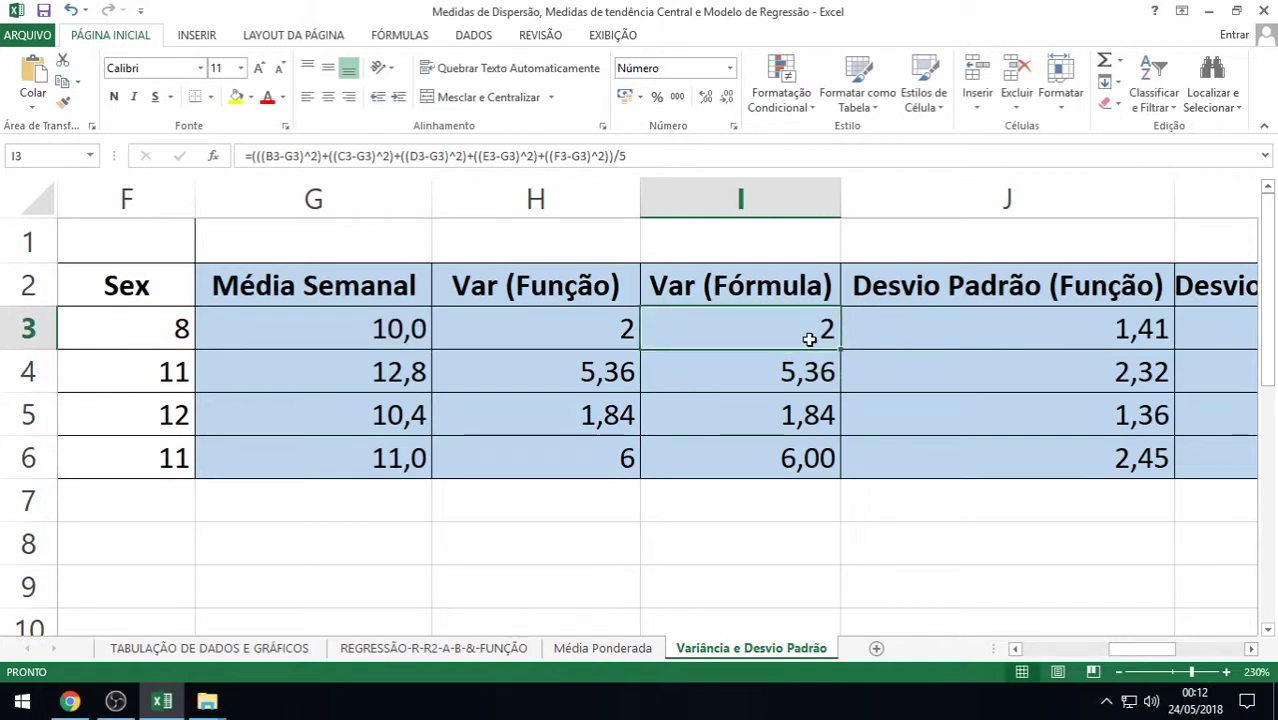
left_click_drag(841, 348, 830, 480)
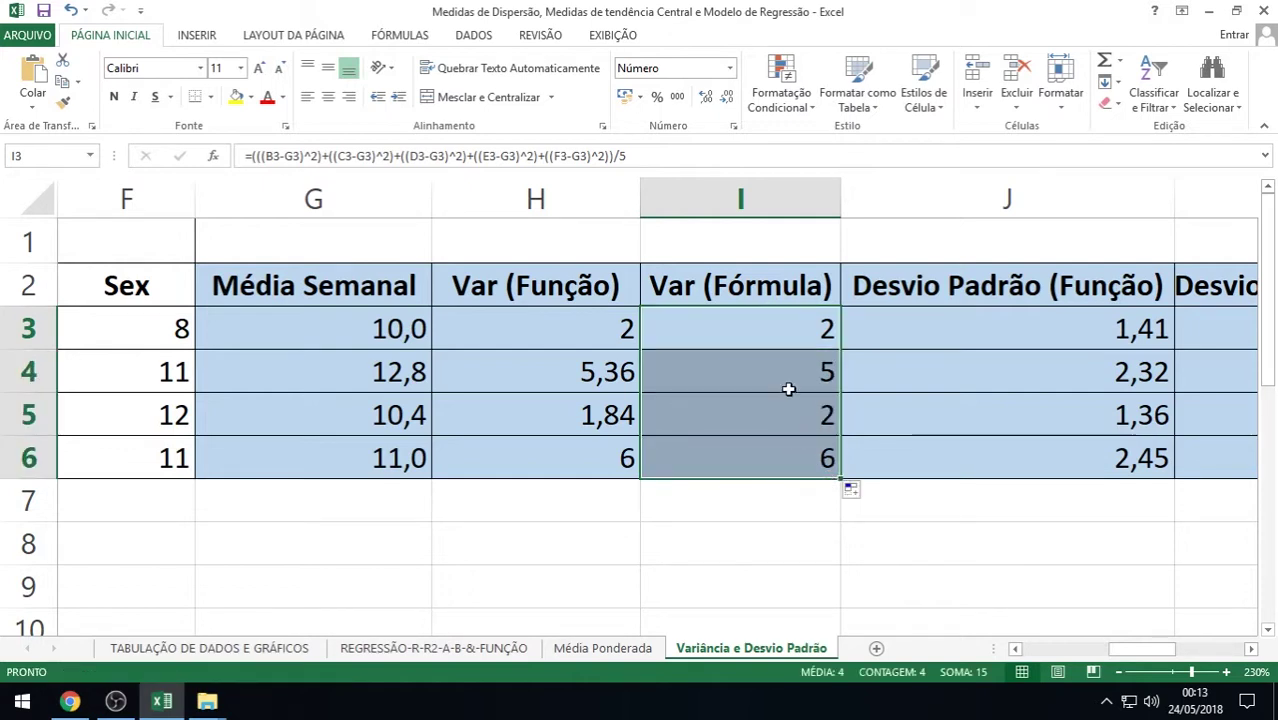
left_click(709, 101)
left_click(709, 101)
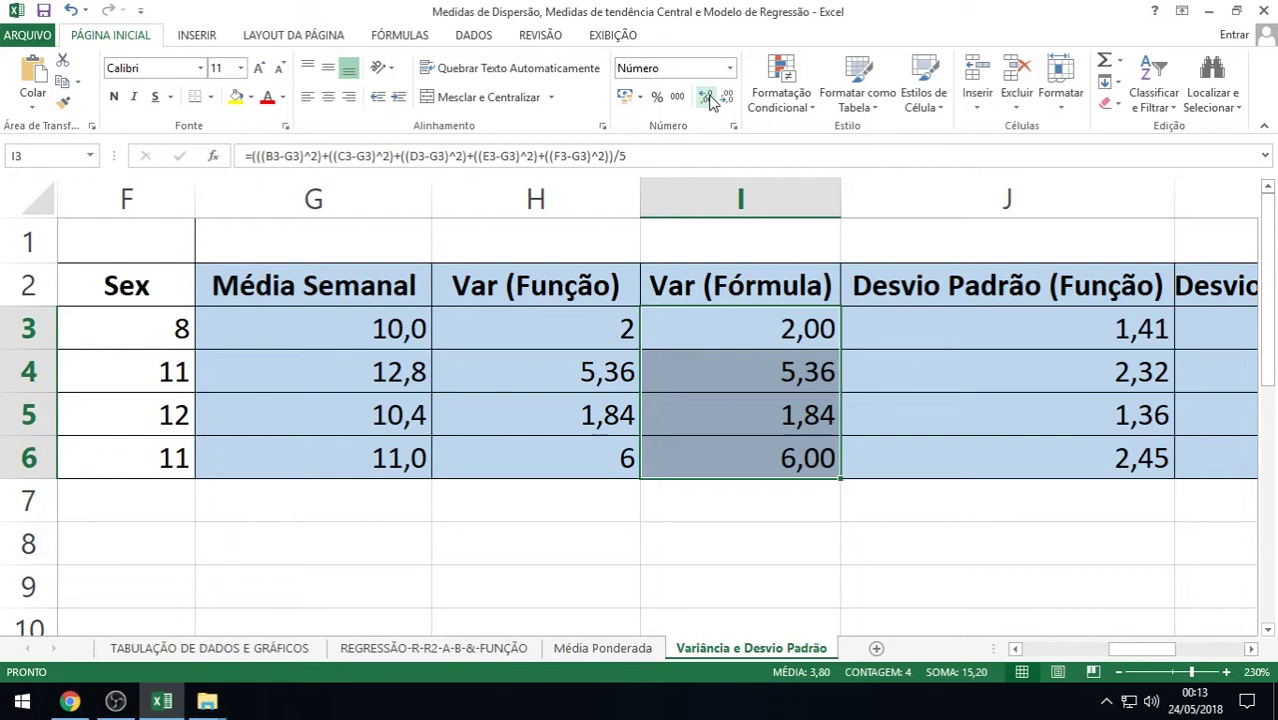
Compare the variance results in H3 and I3, and examine the VARP function name in H3
left_click(613, 317)
key("Right")
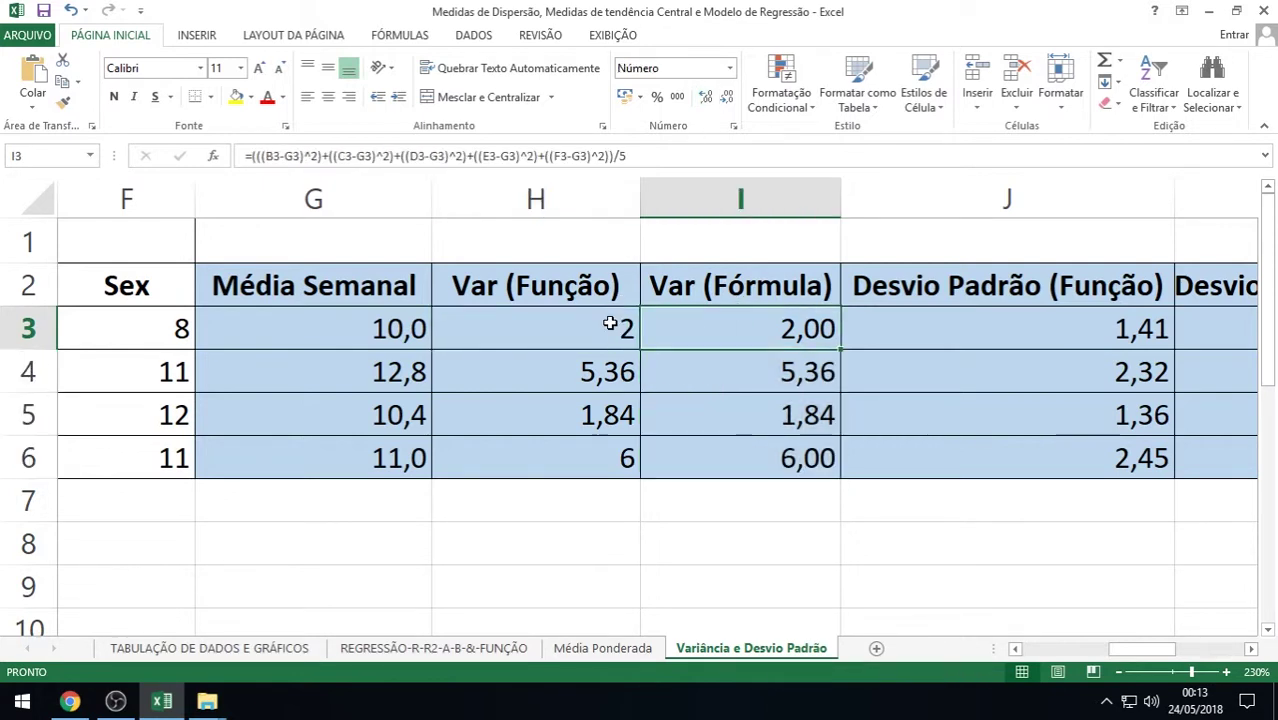
left_click(610, 323)
left_click(773, 325)
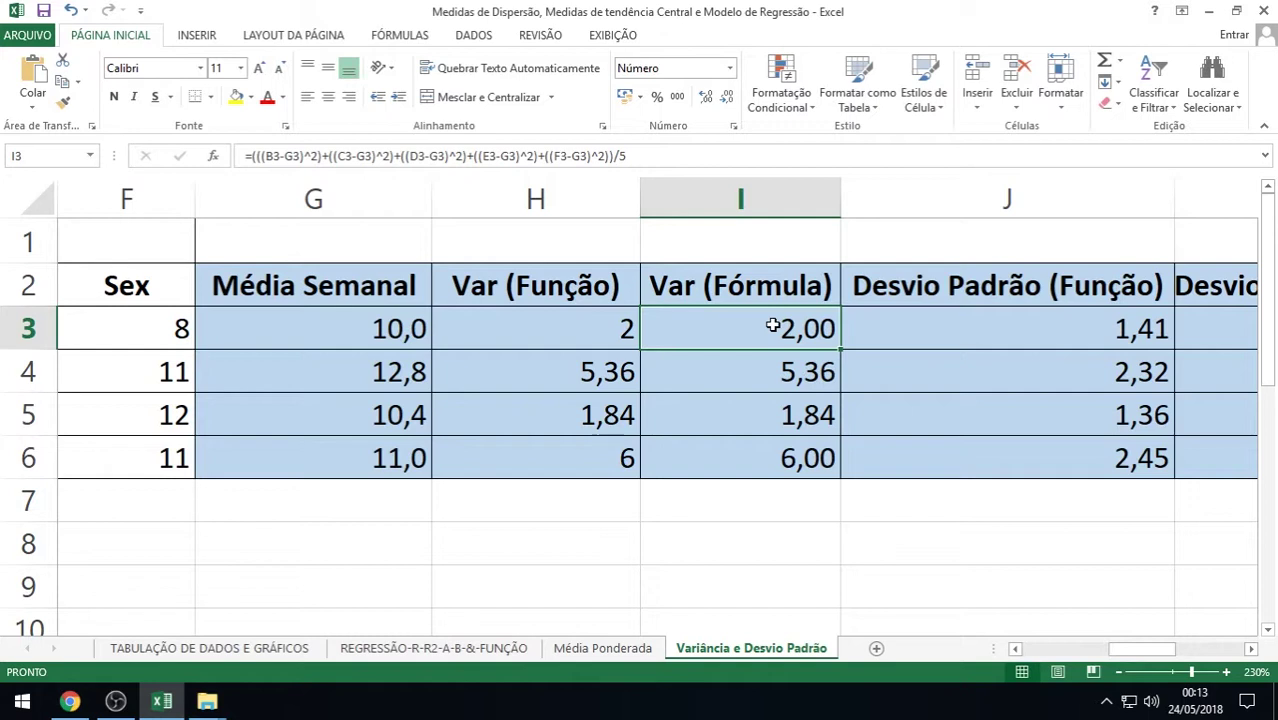
double_click(585, 322)
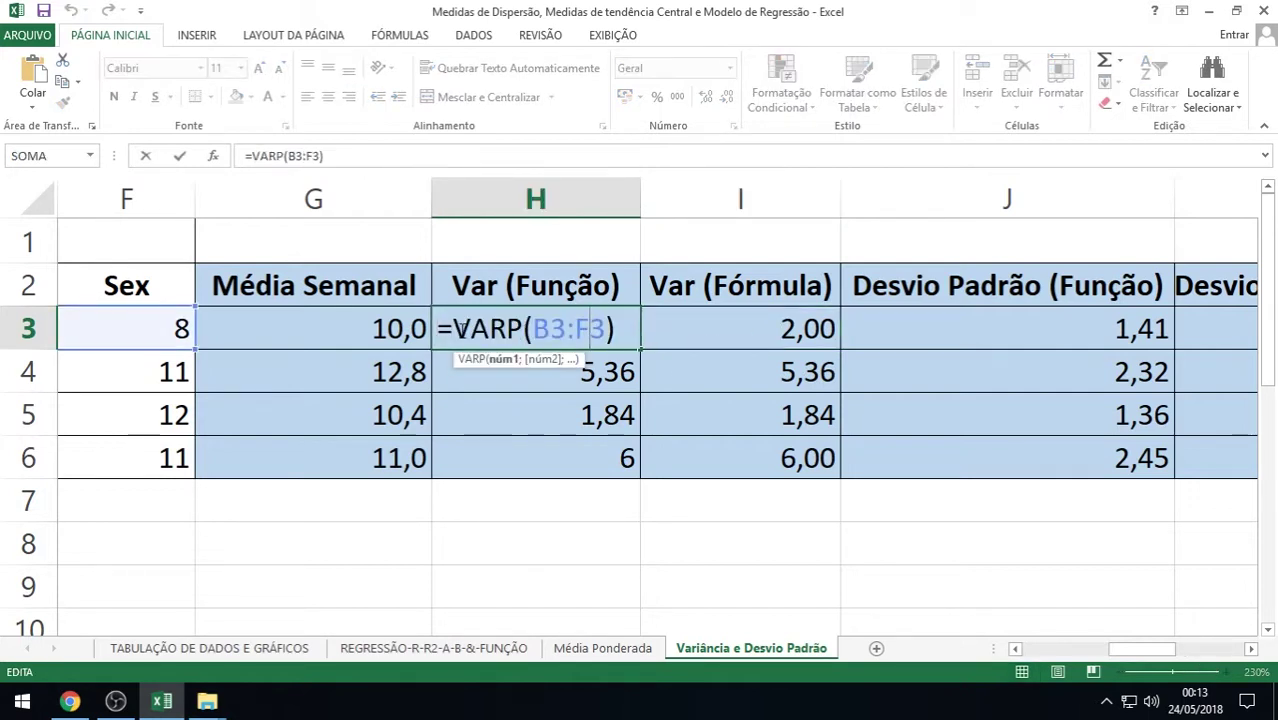
left_click_drag(458, 328, 521, 338)
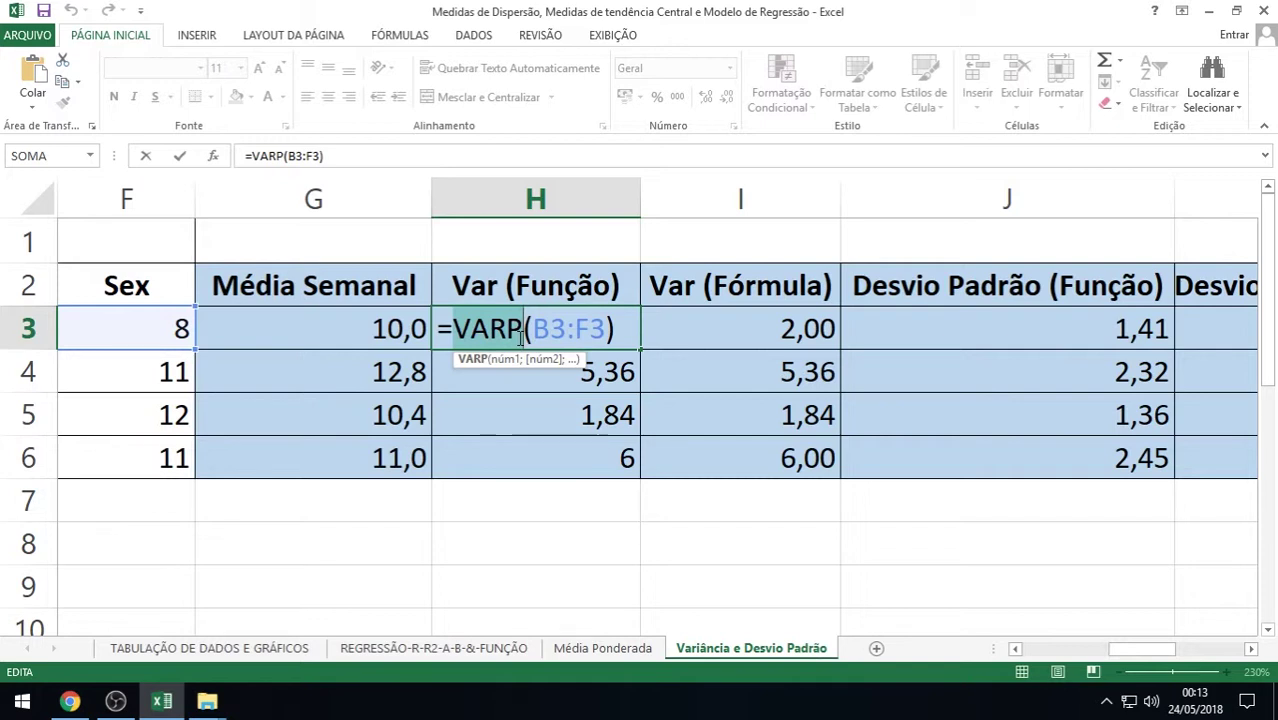
key("Return")
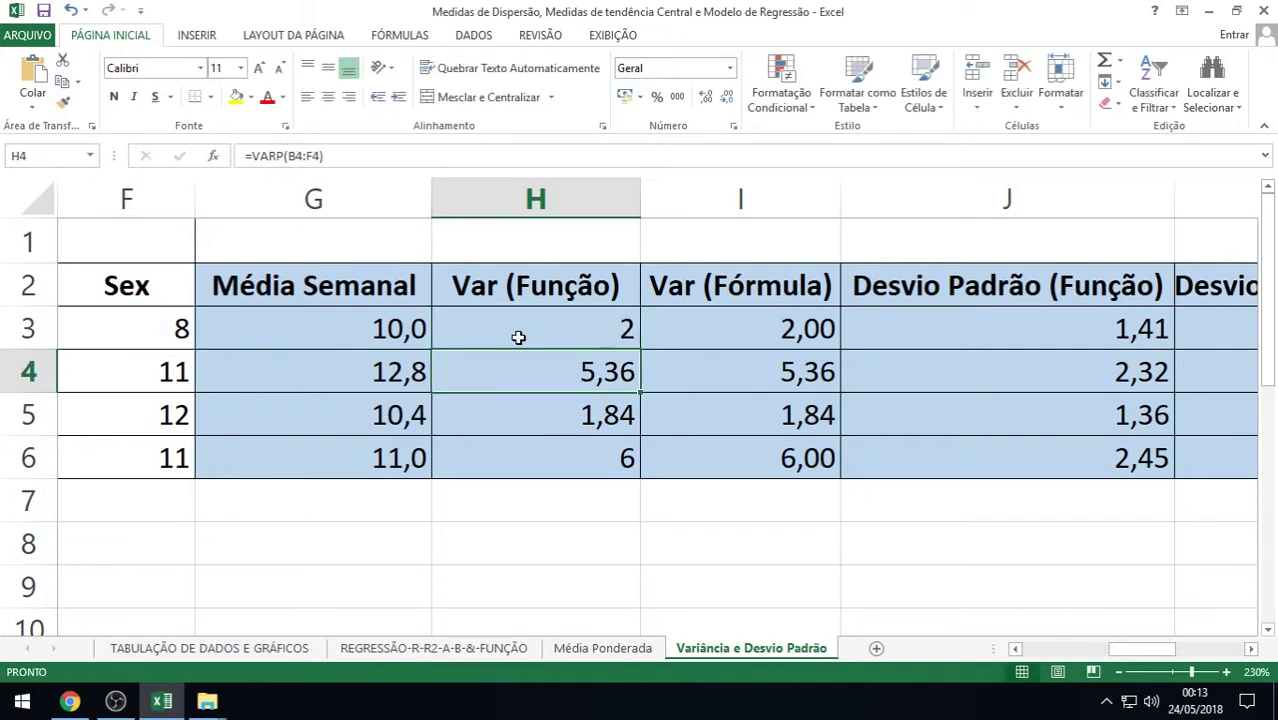
Review the sum of squared deviations that is divided by 5 in the I3 formula
double_click(747, 328)
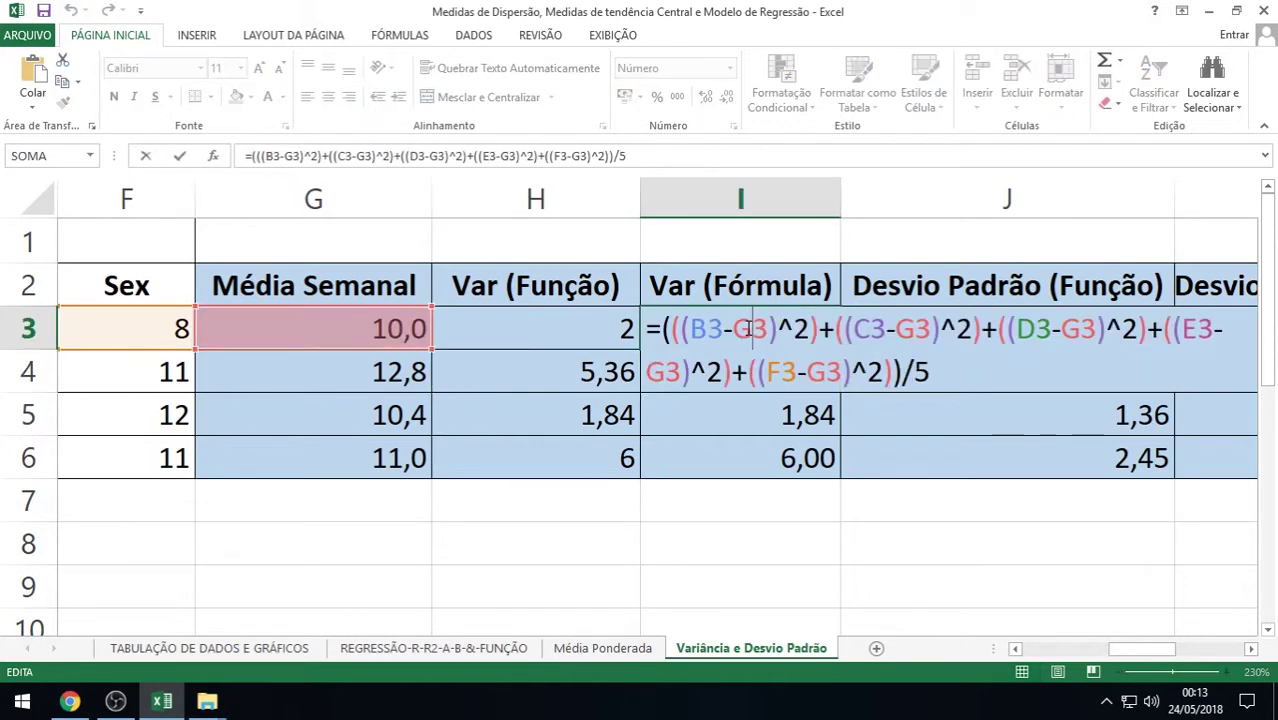
left_click_drag(665, 330, 903, 360)
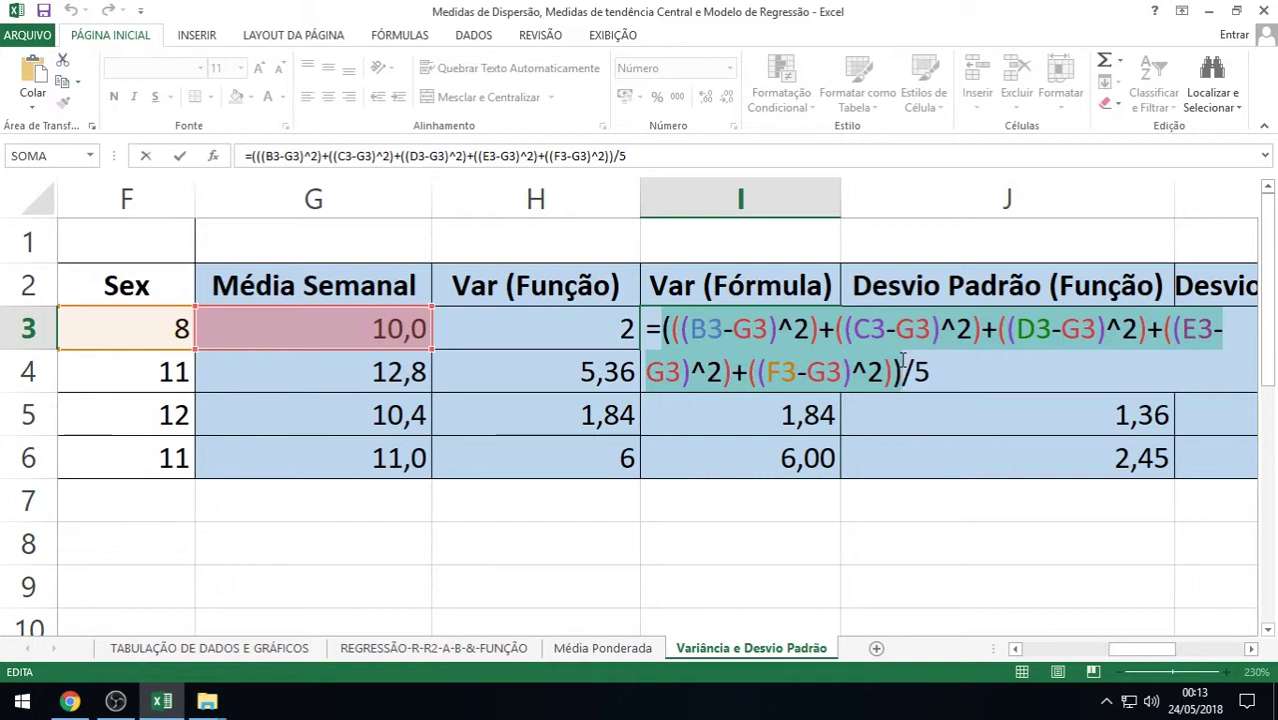
key("Return")
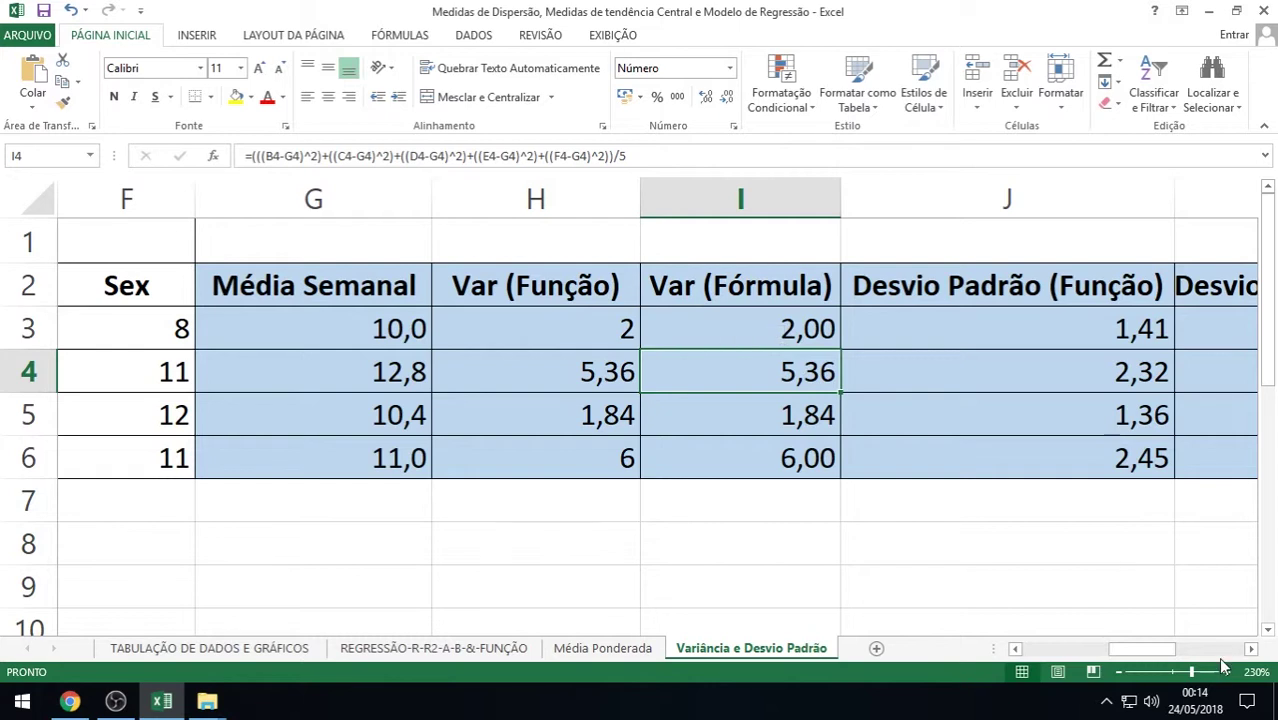
Examine the DESVPADP function and its argument range in the Desvio Padrão (Função) cell J3
left_click(1252, 650)
left_click(1252, 650)
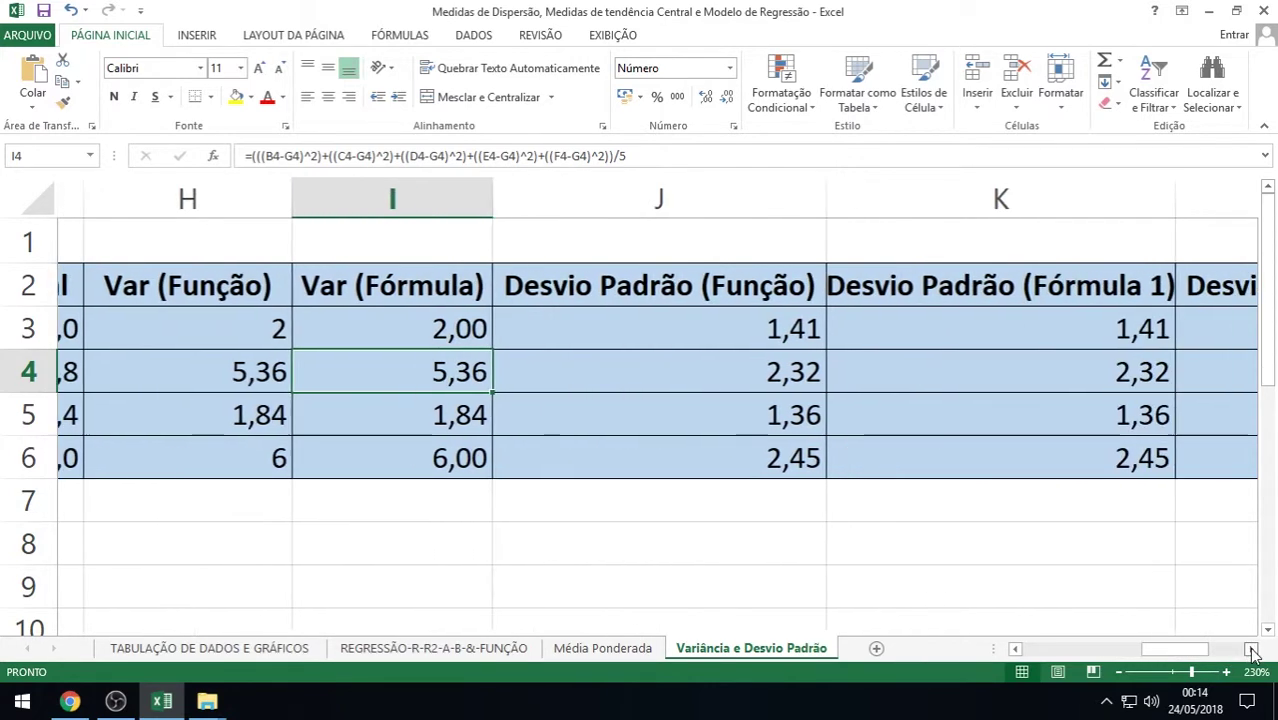
double_click(659, 330)
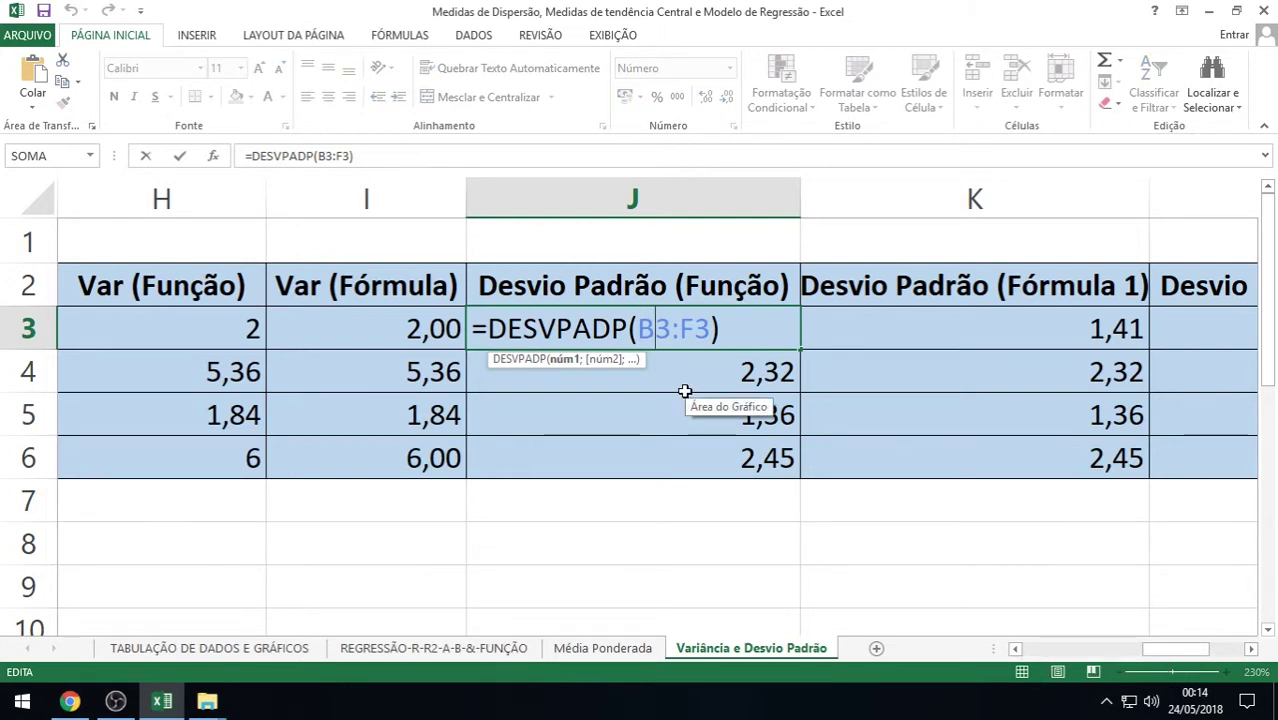
left_click(731, 333)
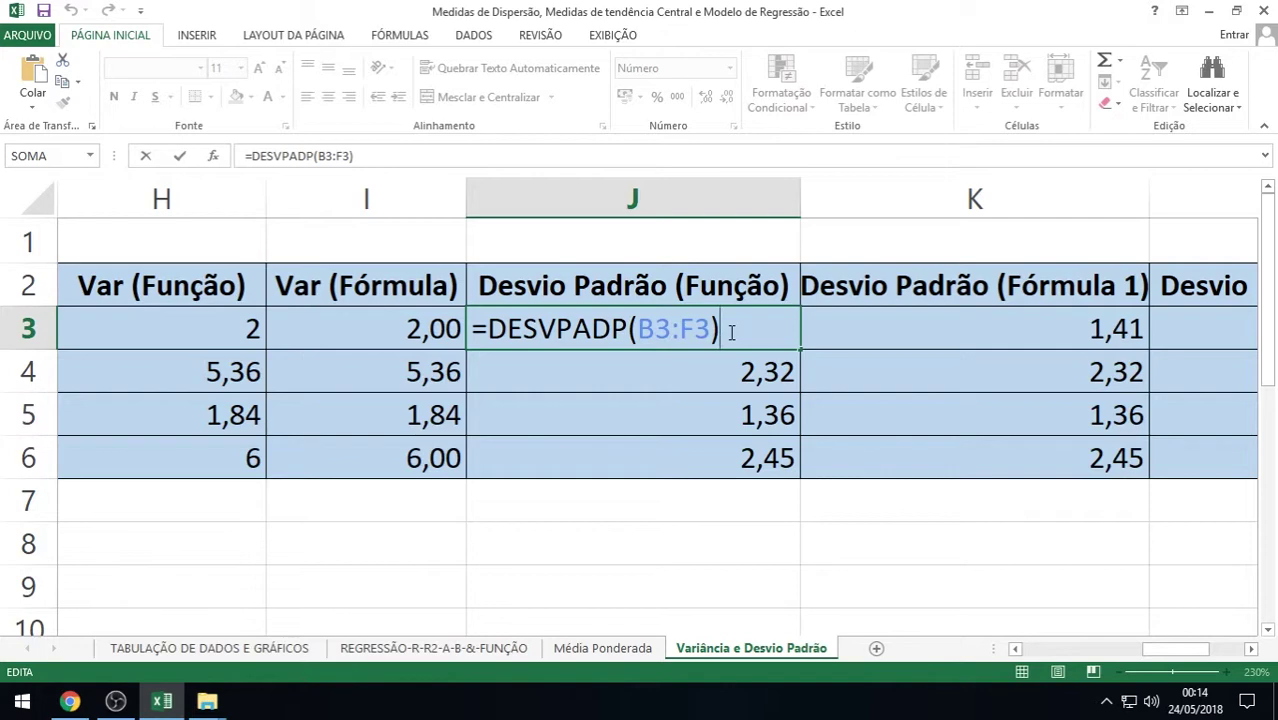
mouse_move(1186, 648)
left_mouse_down()
mouse_move(1058, 648)
mouse_move(1184, 650)
left_mouse_up()
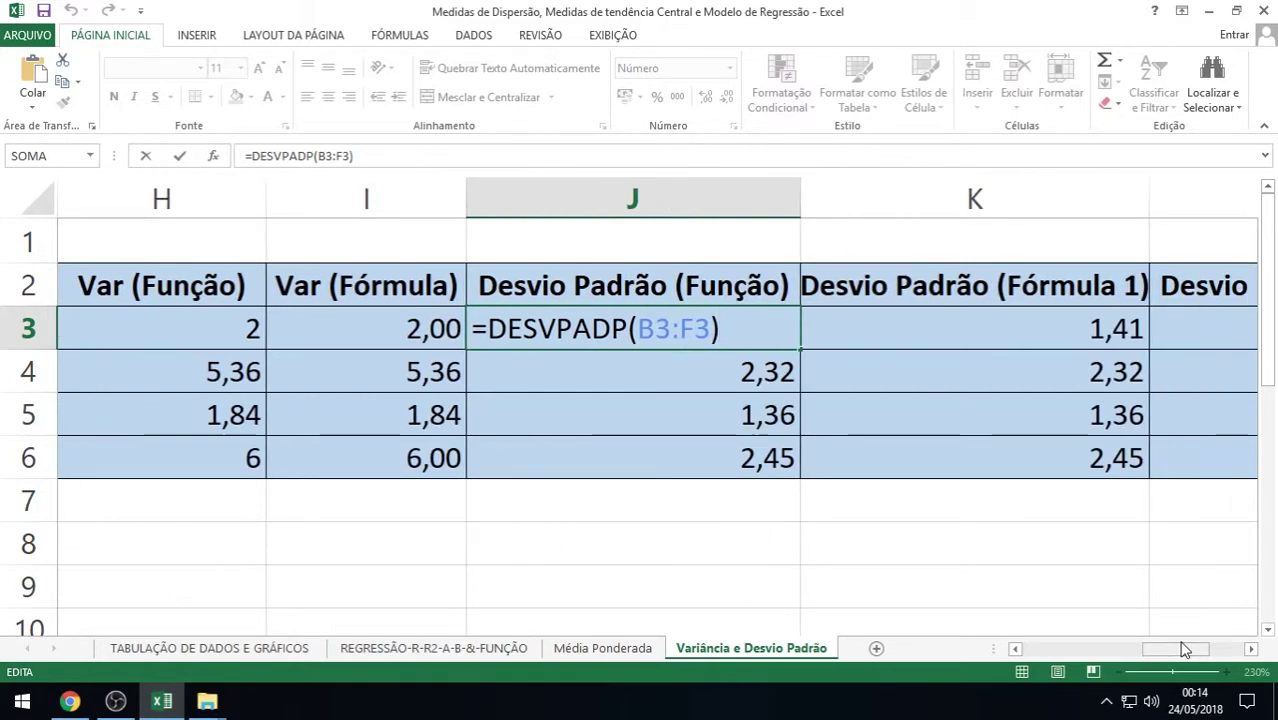
key("Return")
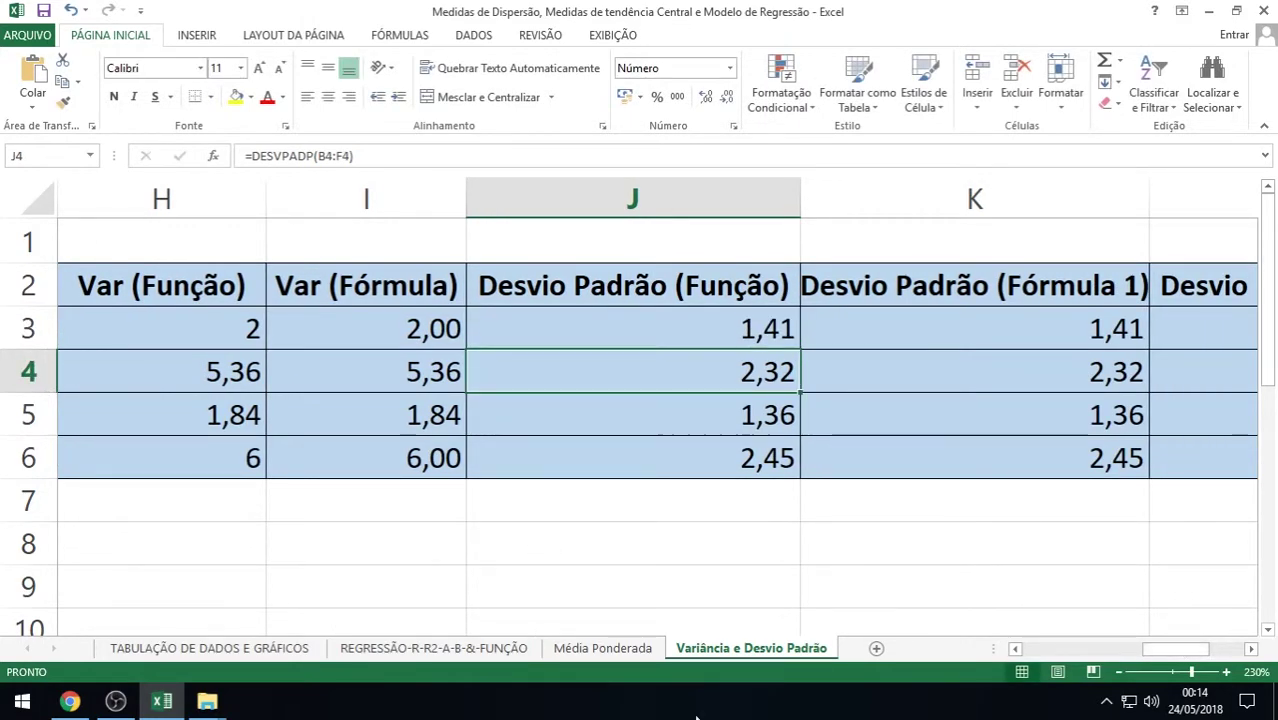
Clear J4:J6 and refill them with the DESVPADP formula from J3
left_click_drag(777, 368, 767, 474)
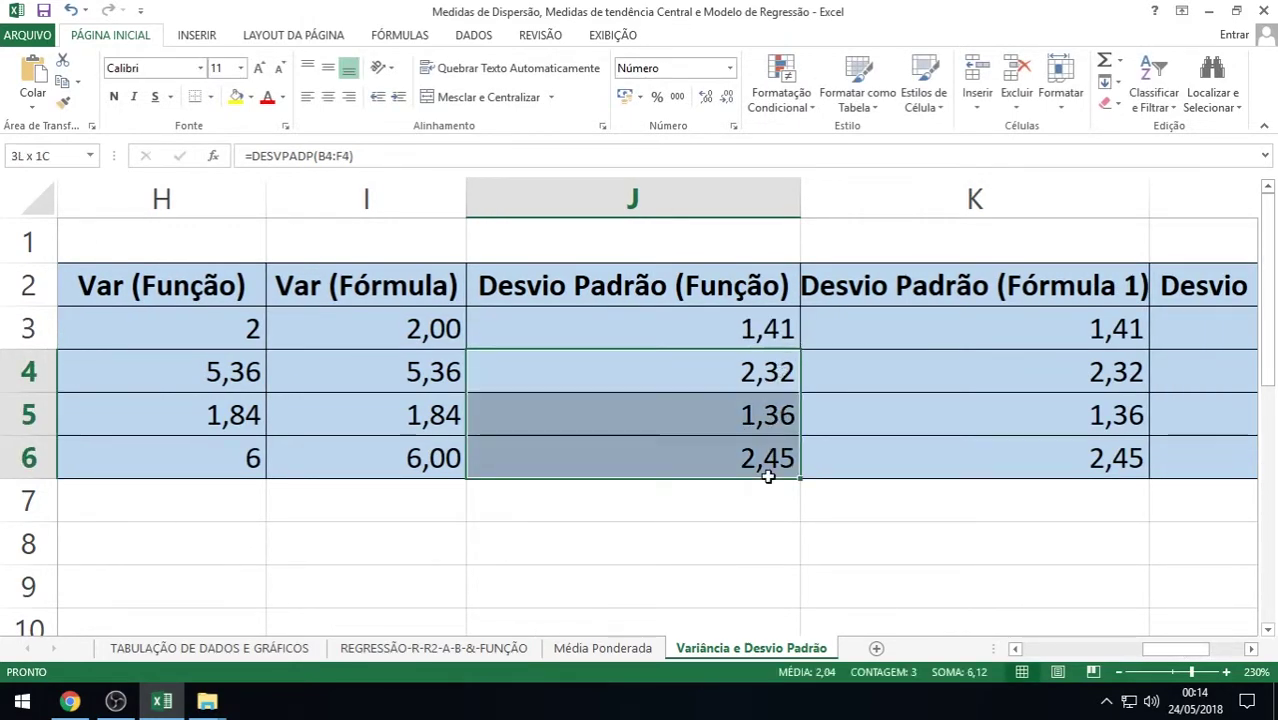
key("Delete")
left_click(750, 322)
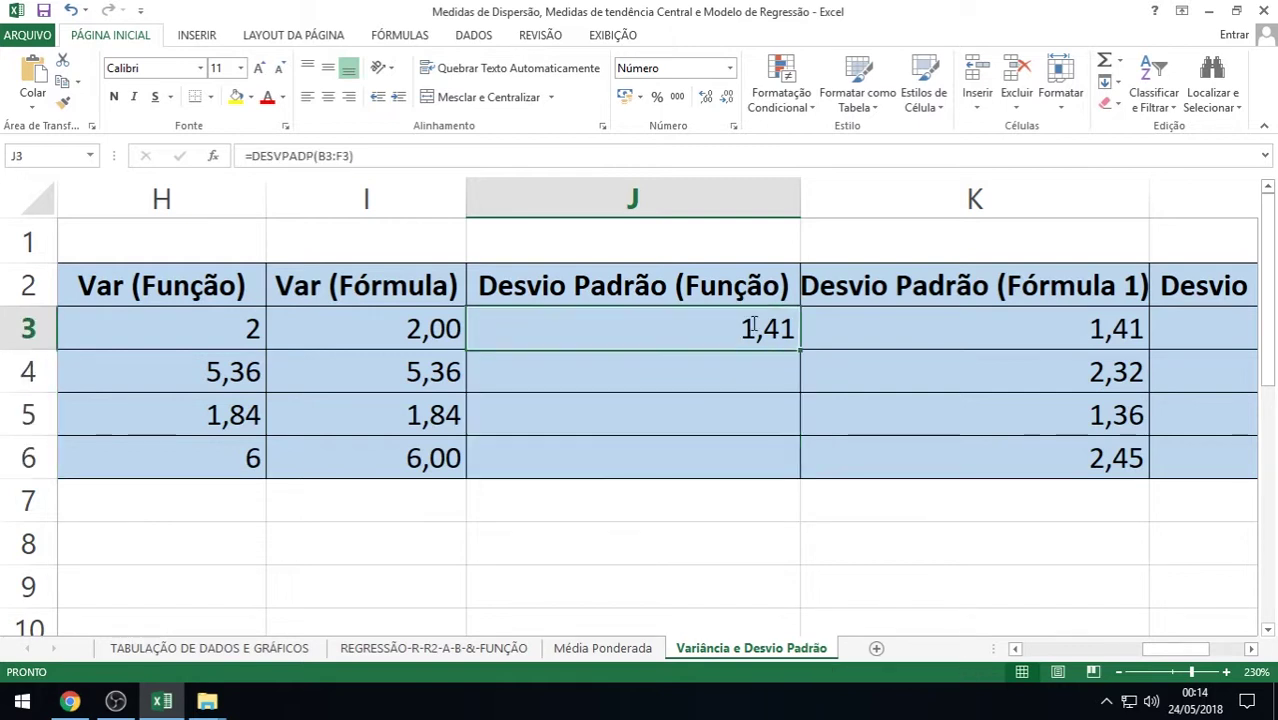
double_click(752, 322)
key("Escape")
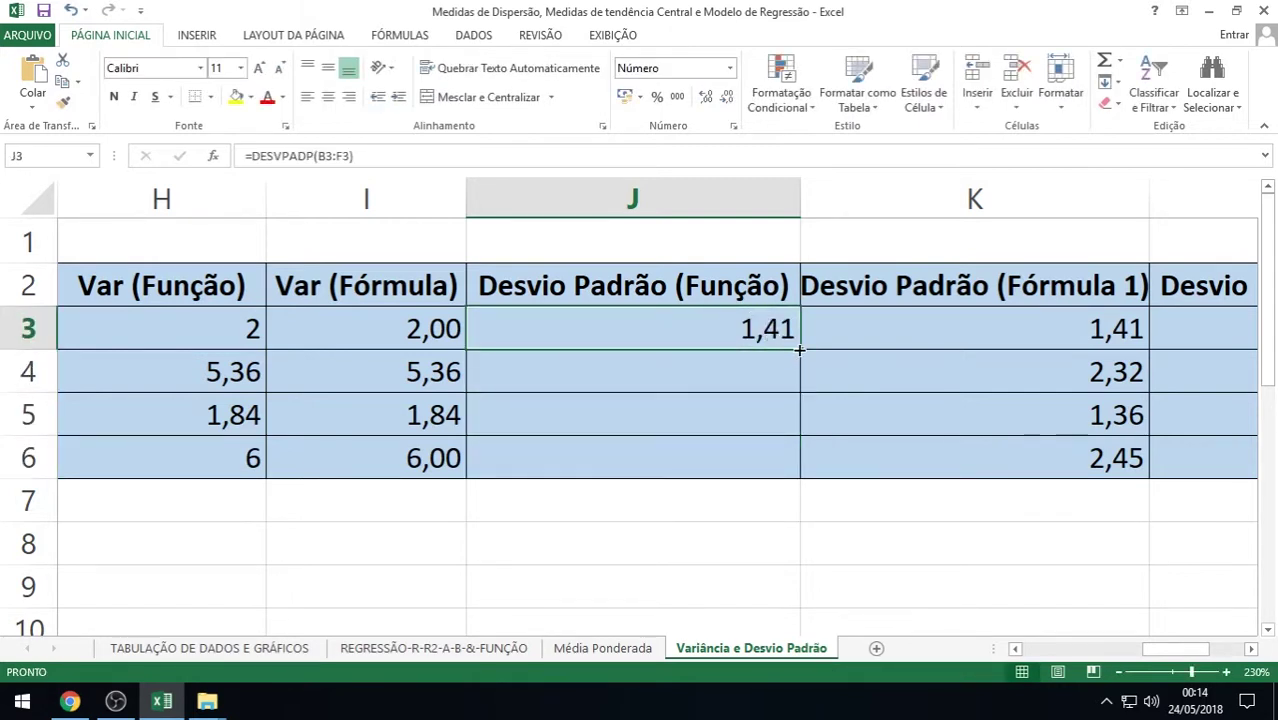
left_click_drag(800, 349, 795, 468)
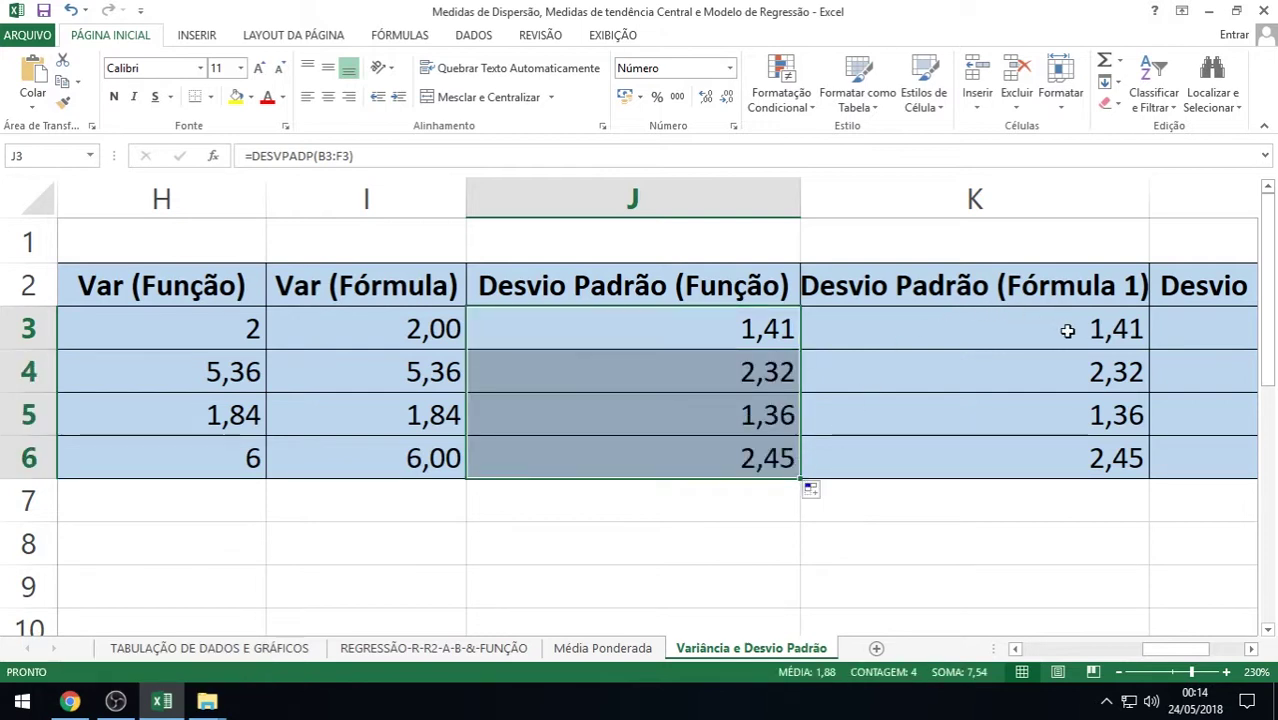
Change the Desvio Padrão (Fórmula 1) formula in K3 to take the square root of the variance in I3, =RAIZ(I3)
left_click(1252, 649)
left_click(1252, 649)
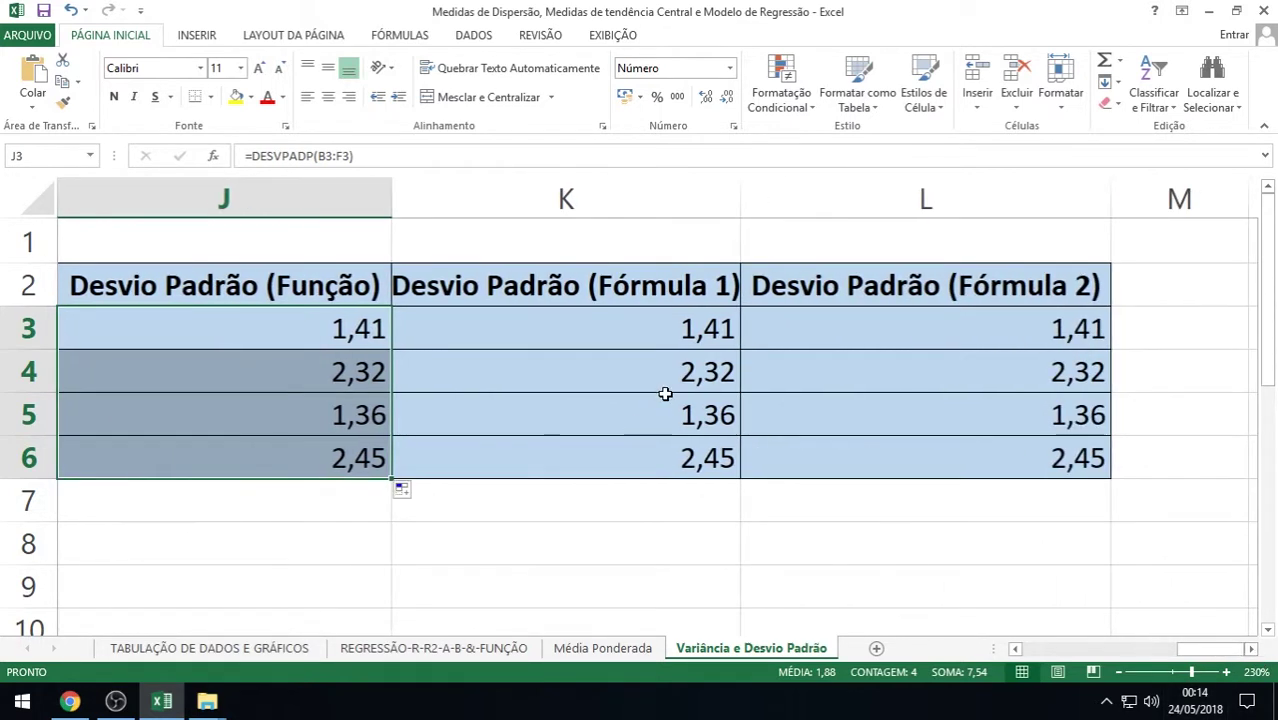
double_click(653, 333)
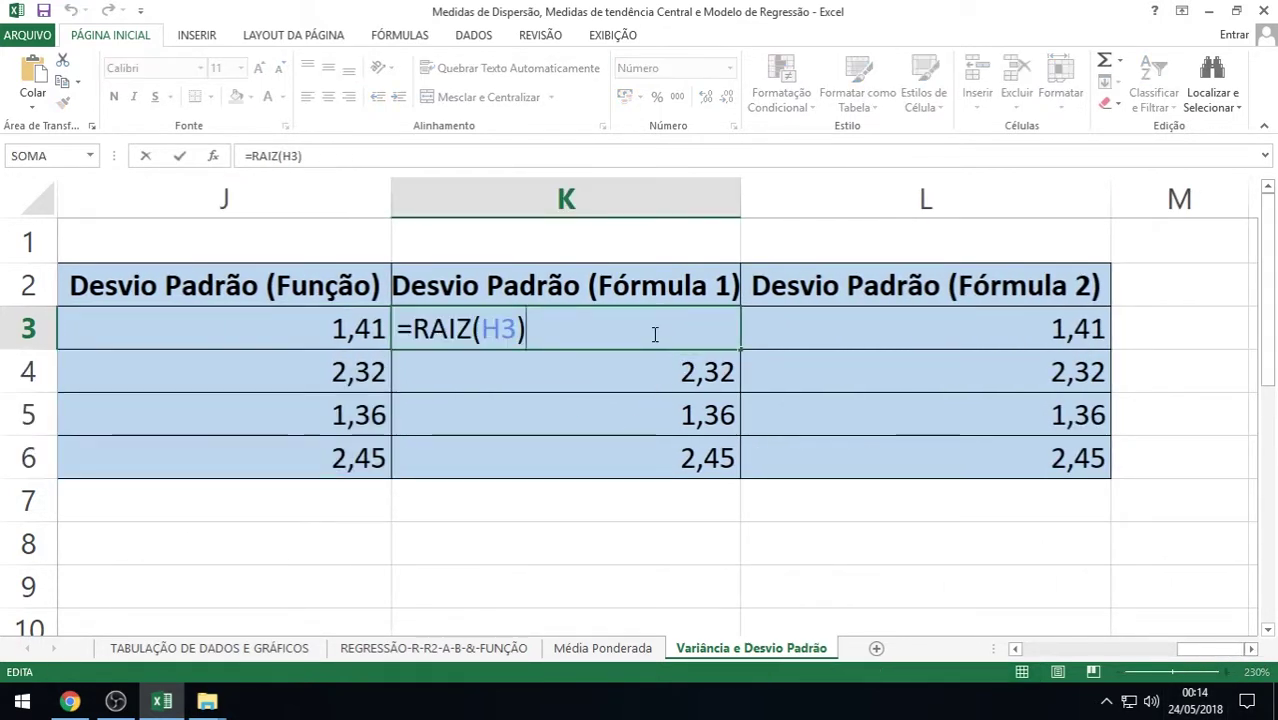
left_click(1015, 648)
left_click(1015, 648)
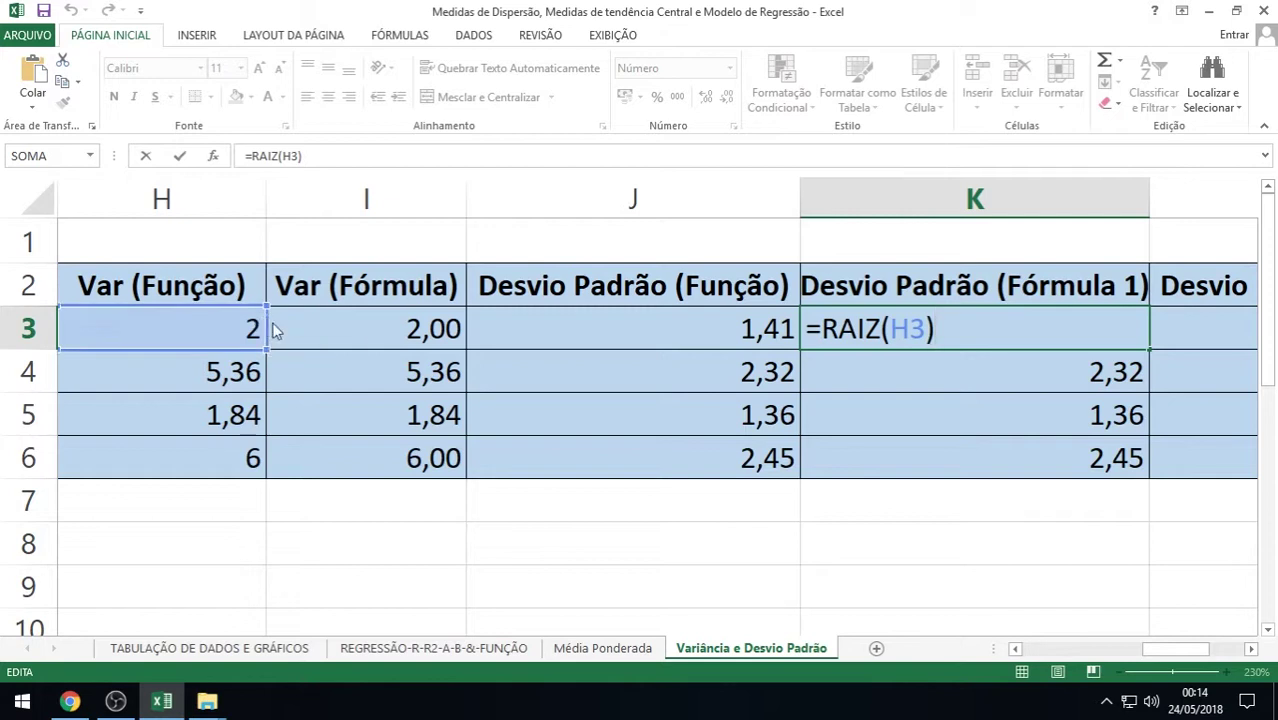
left_click(342, 328)
key("Return")
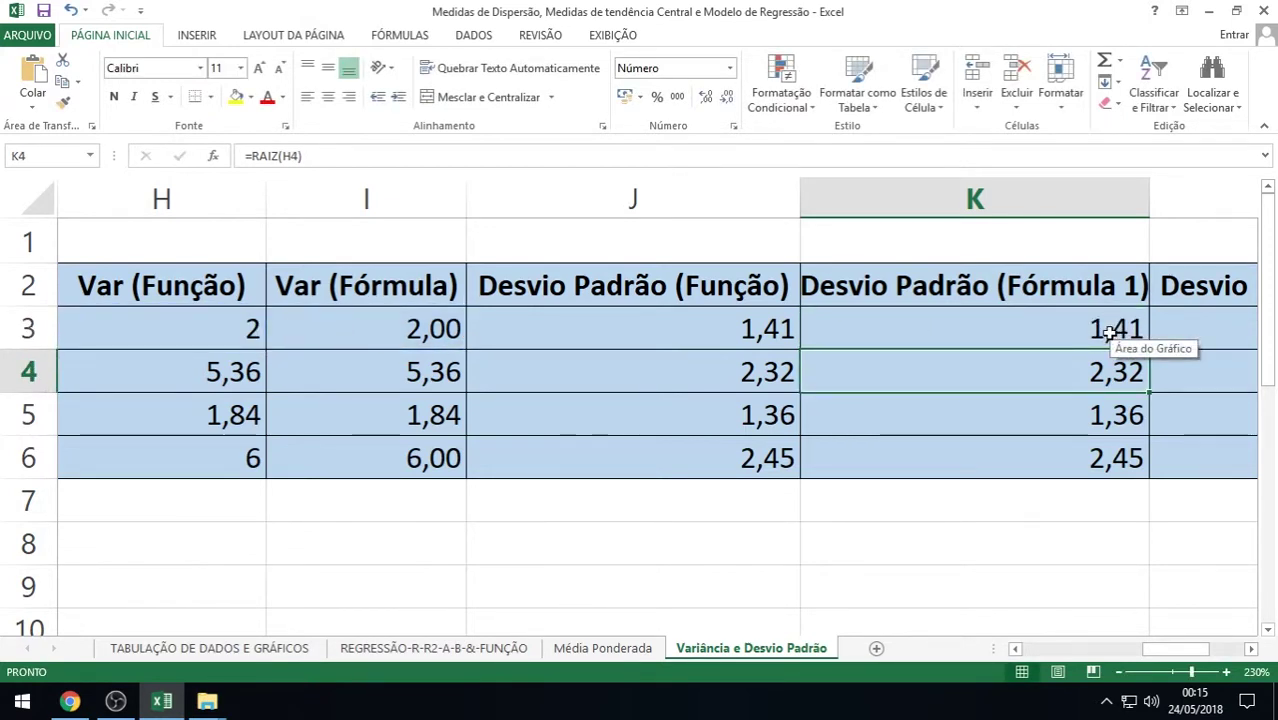
Fill the K3 square-root formula down through K6 and check the cell reference in the K6 formula
double_click(1102, 383)
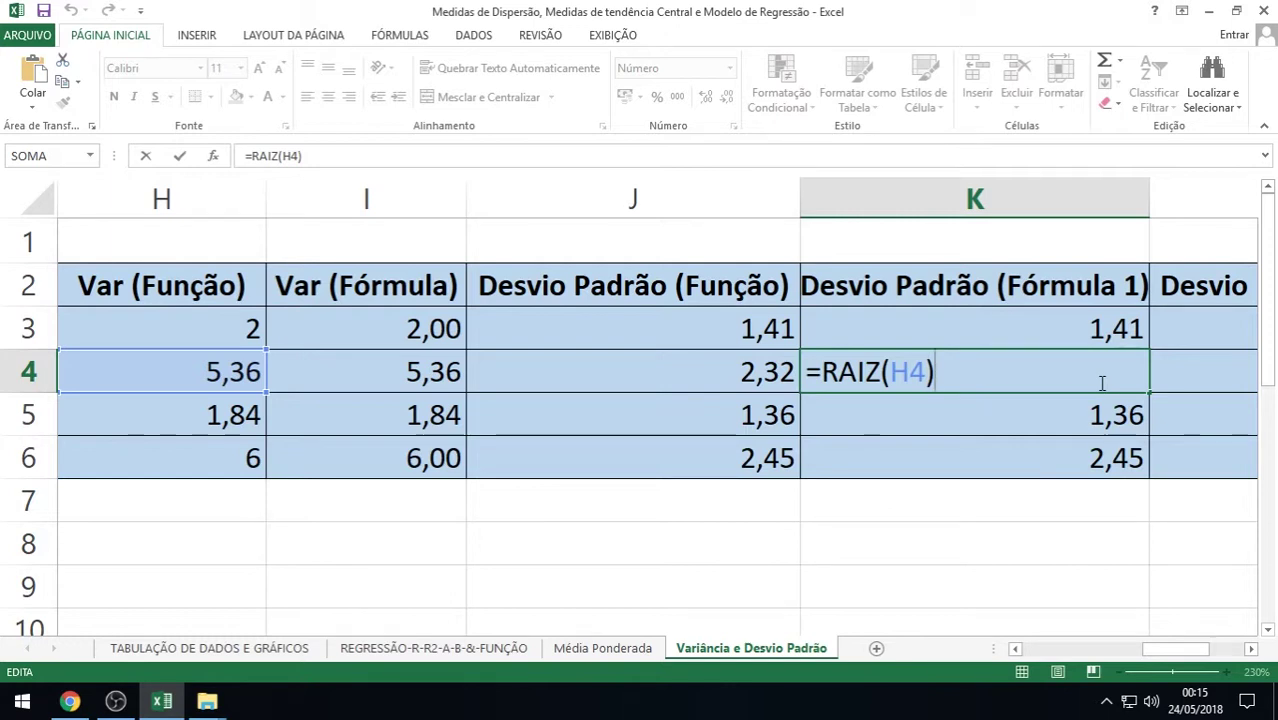
key("Return")
left_click_drag(1124, 328, 1100, 465)
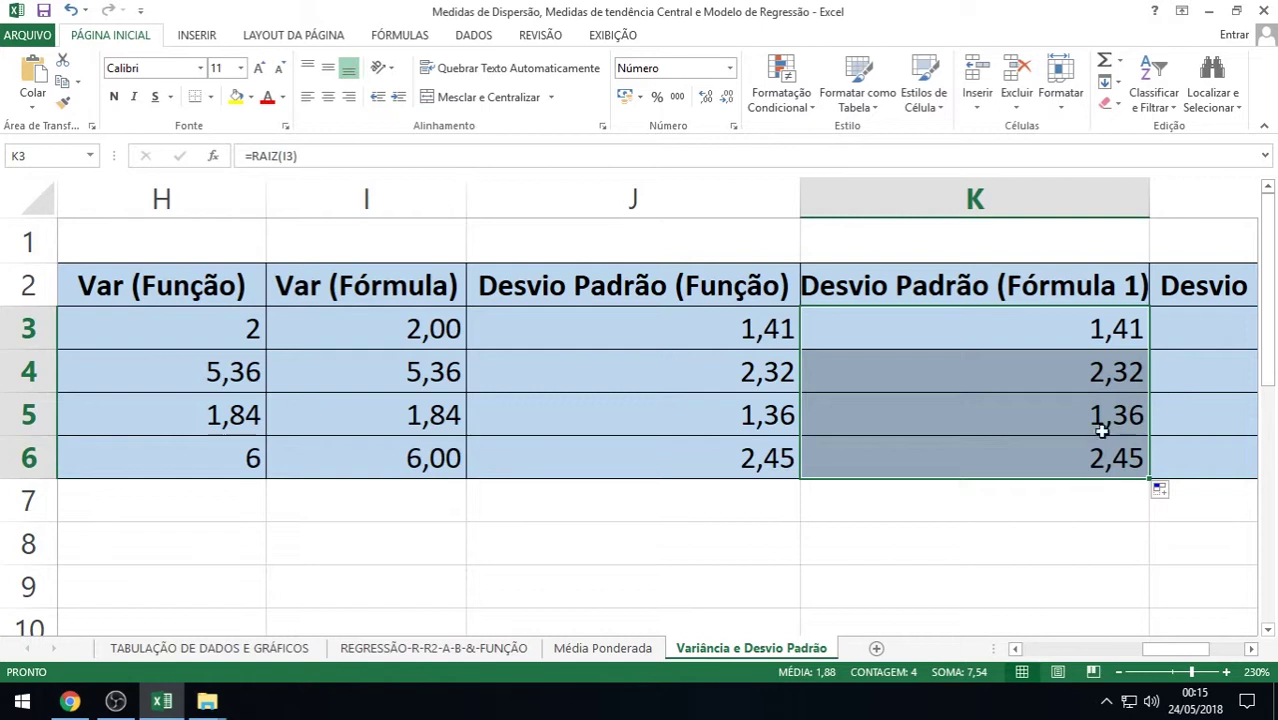
double_click(1104, 465)
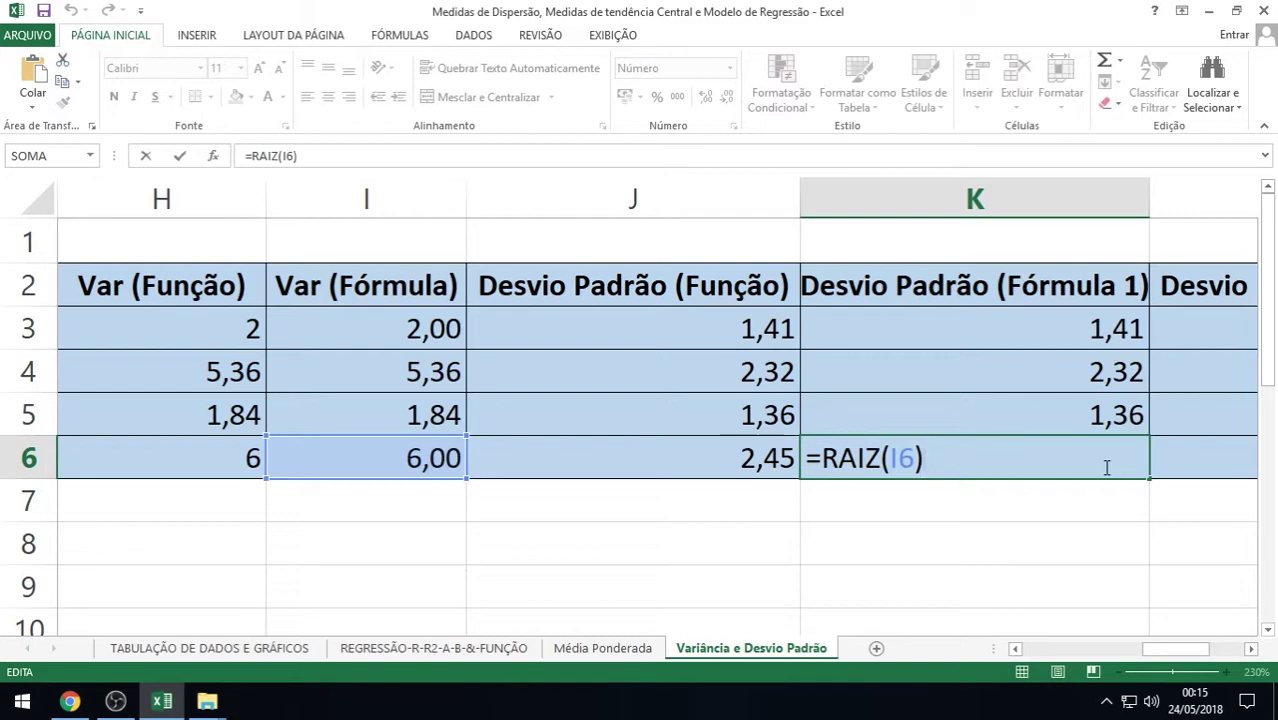
key("Return")
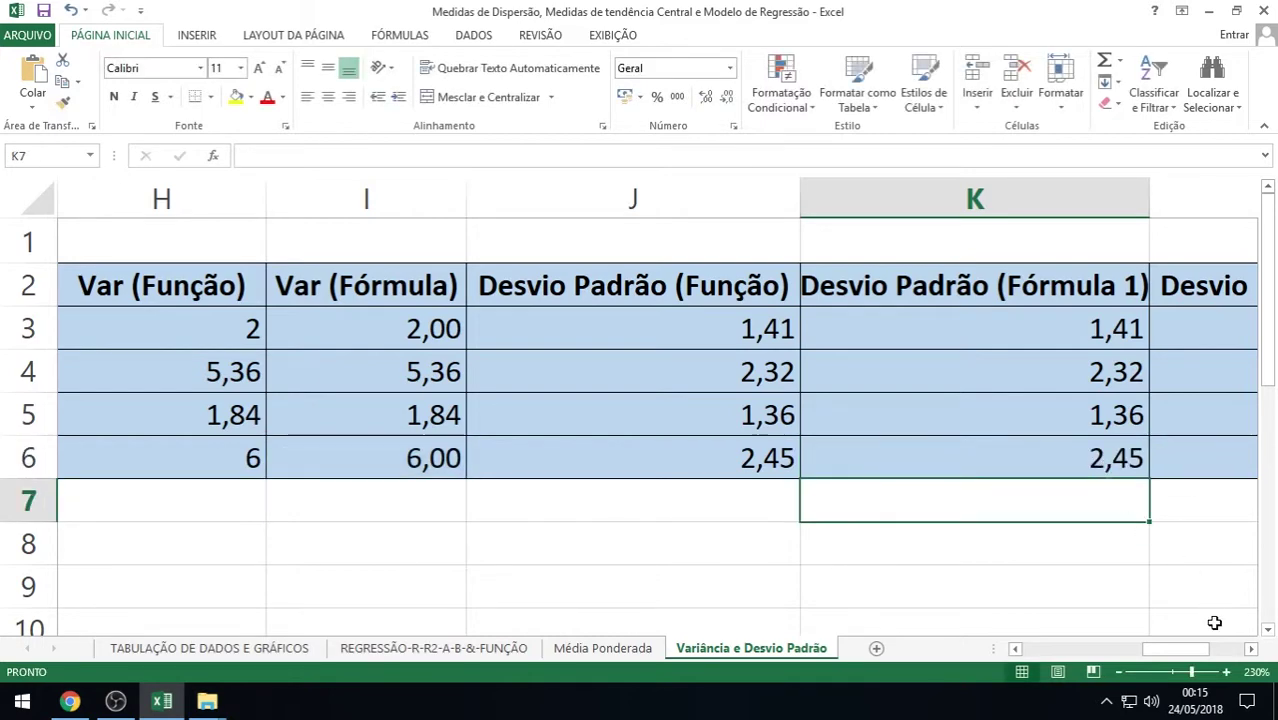
Examine the Desvio Padrão (Fórmula 2) formula in L3, focusing on the RAIZ argument with the squared deviations divided by 5
left_click(1250, 649)
left_click(1250, 649)
left_click(1250, 649)
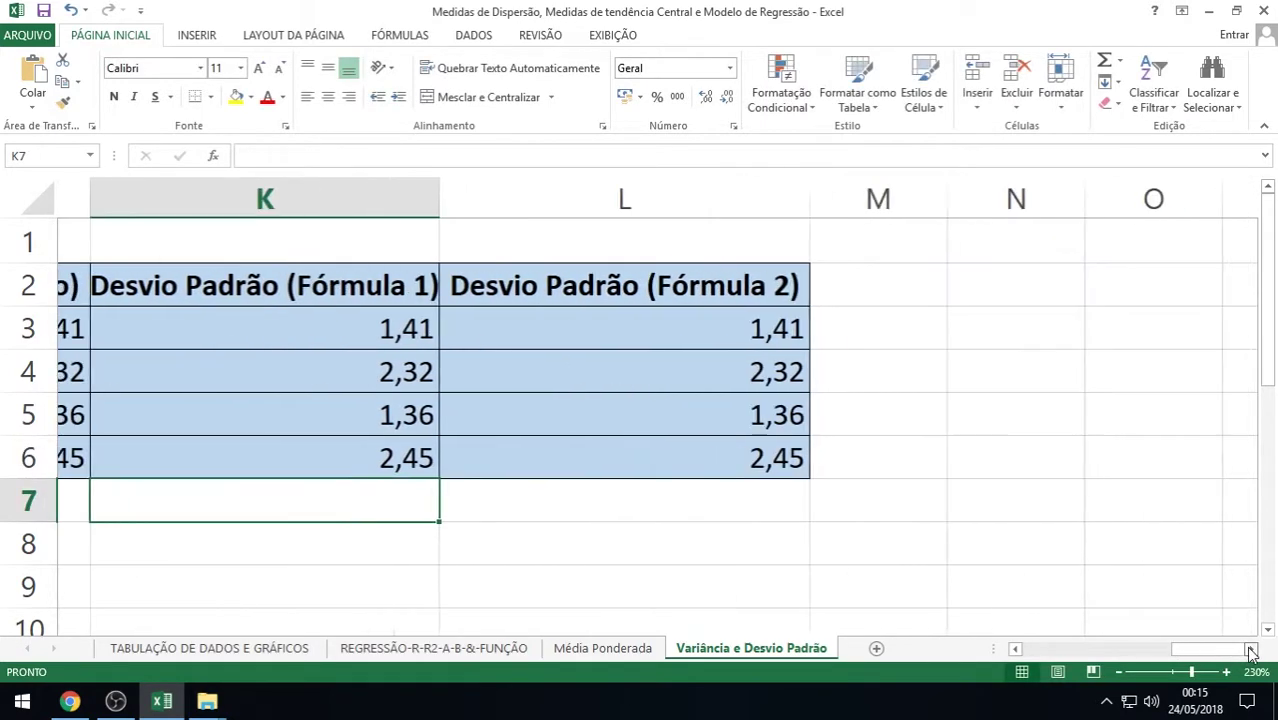
left_click(637, 321)
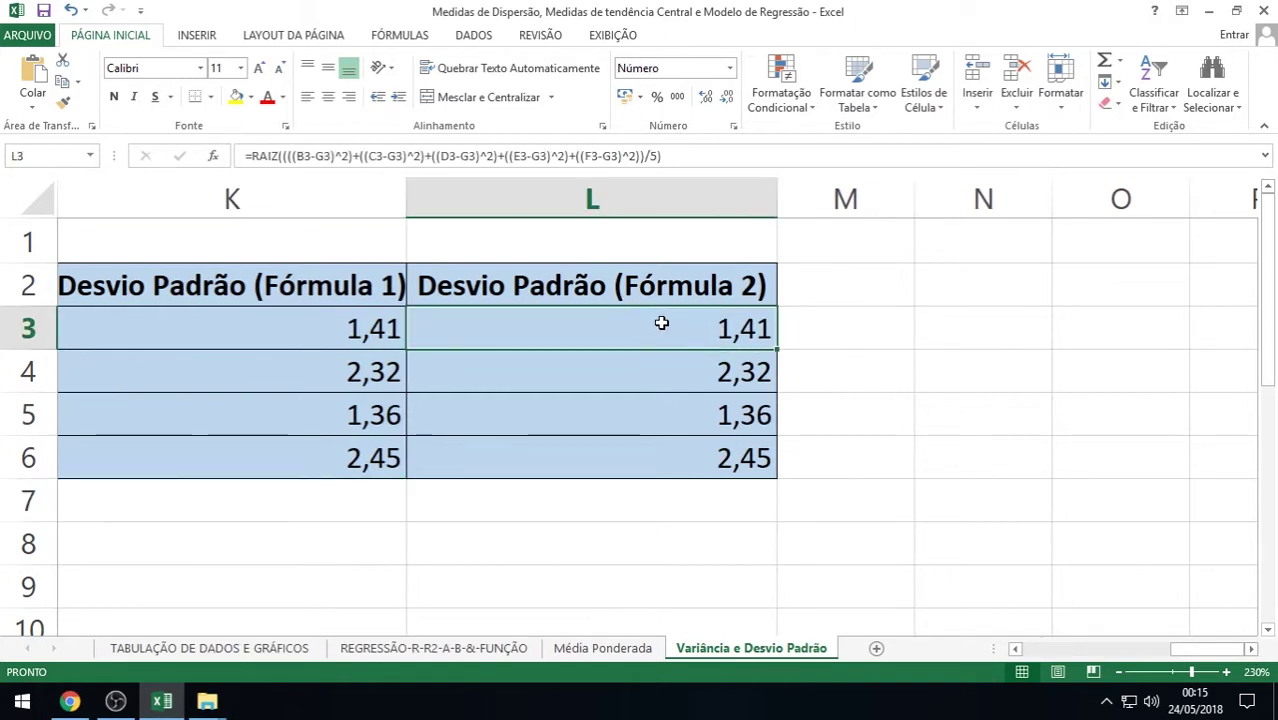
left_click(1015, 649)
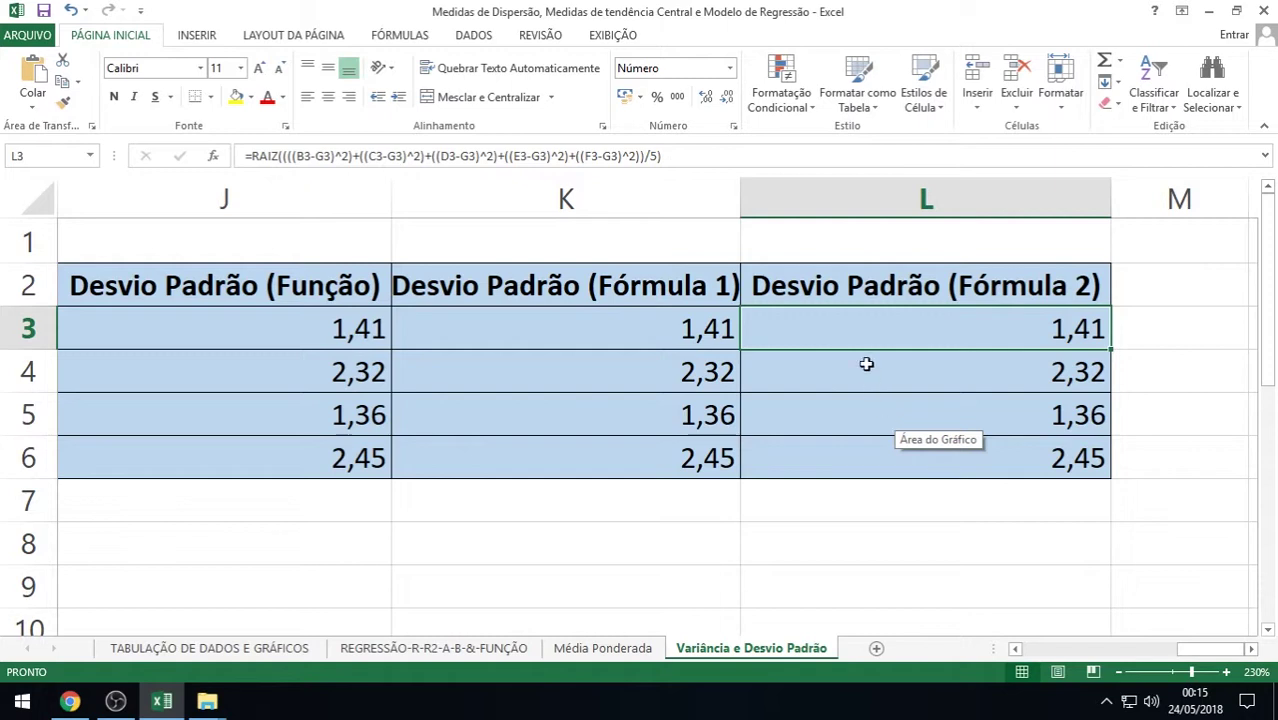
double_click(858, 328)
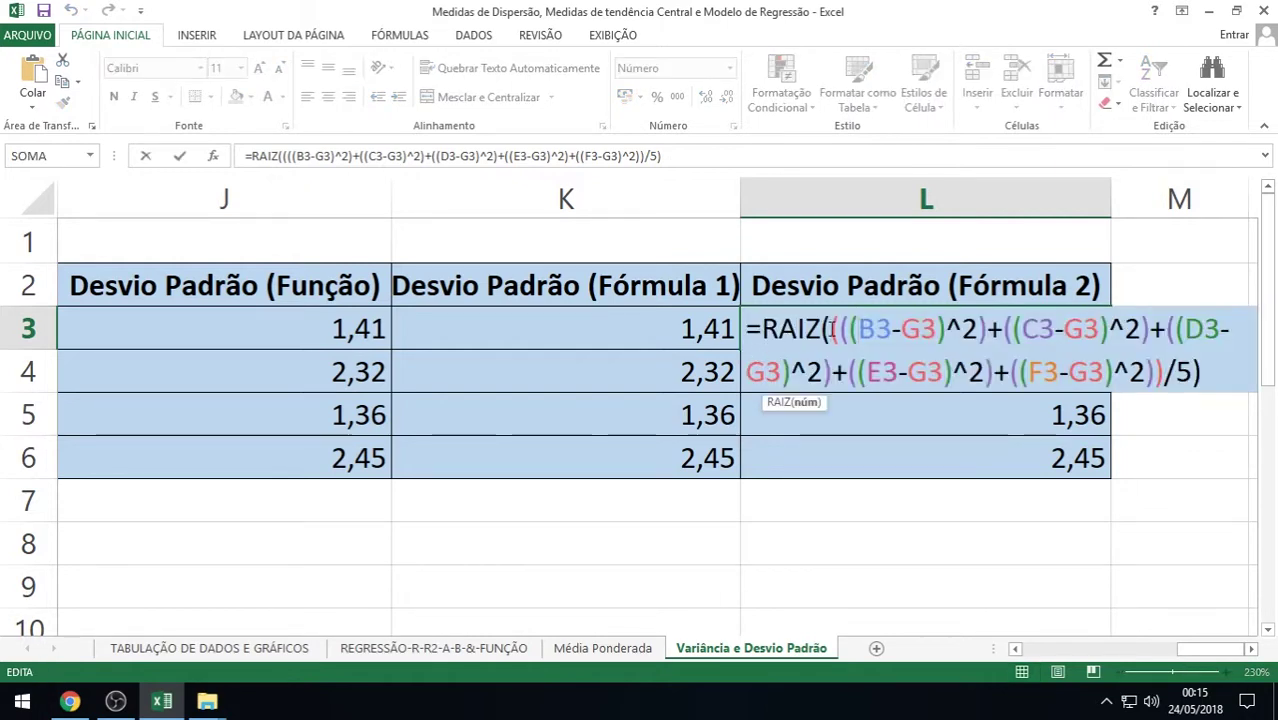
left_click_drag(829, 328, 1205, 370)
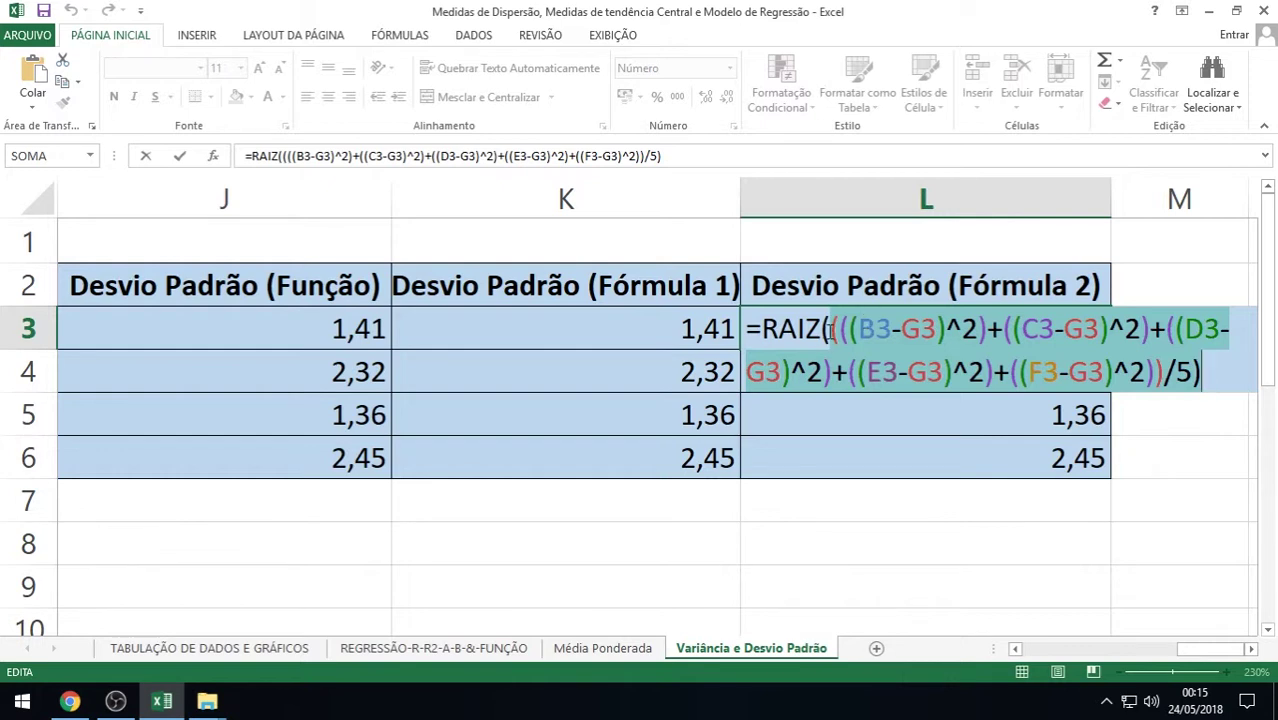
left_click_drag(918, 370, 1204, 376)
key("Return")
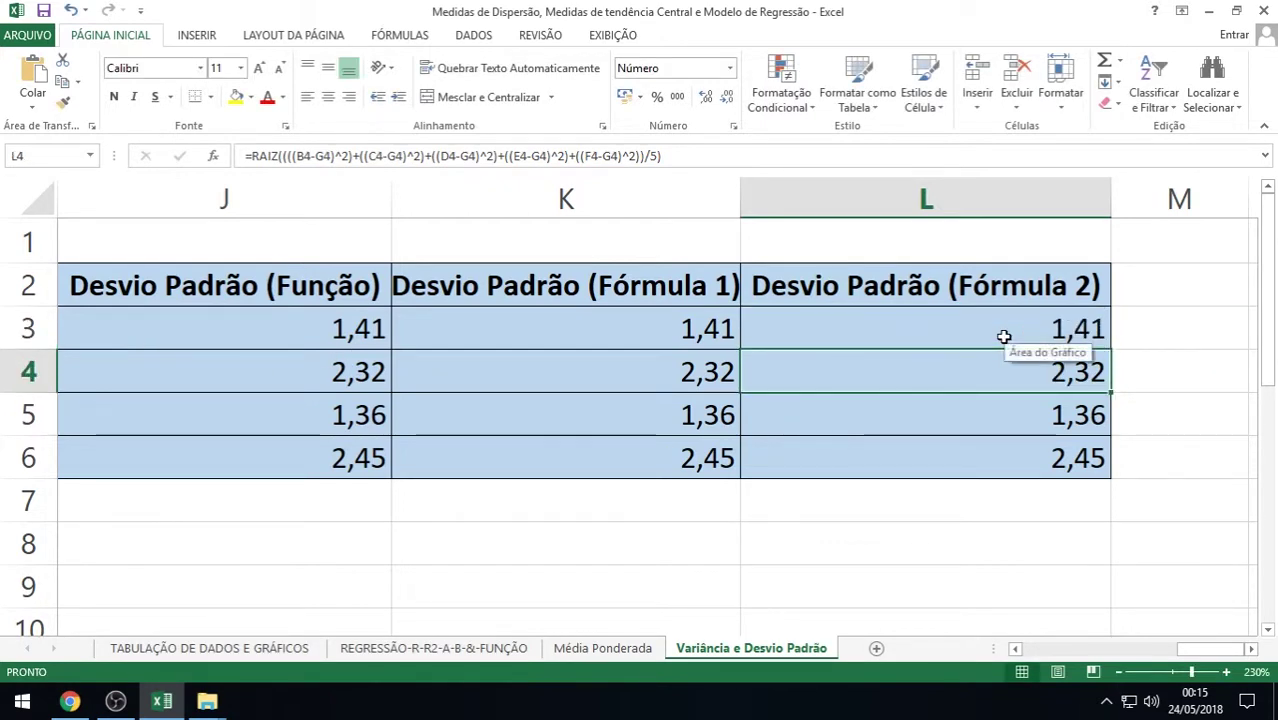
Fill the Desvio Padrão (Fórmula 2) formula from L3 down through L6
key("shift+Return")
left_click_drag(1113, 351, 1096, 461)
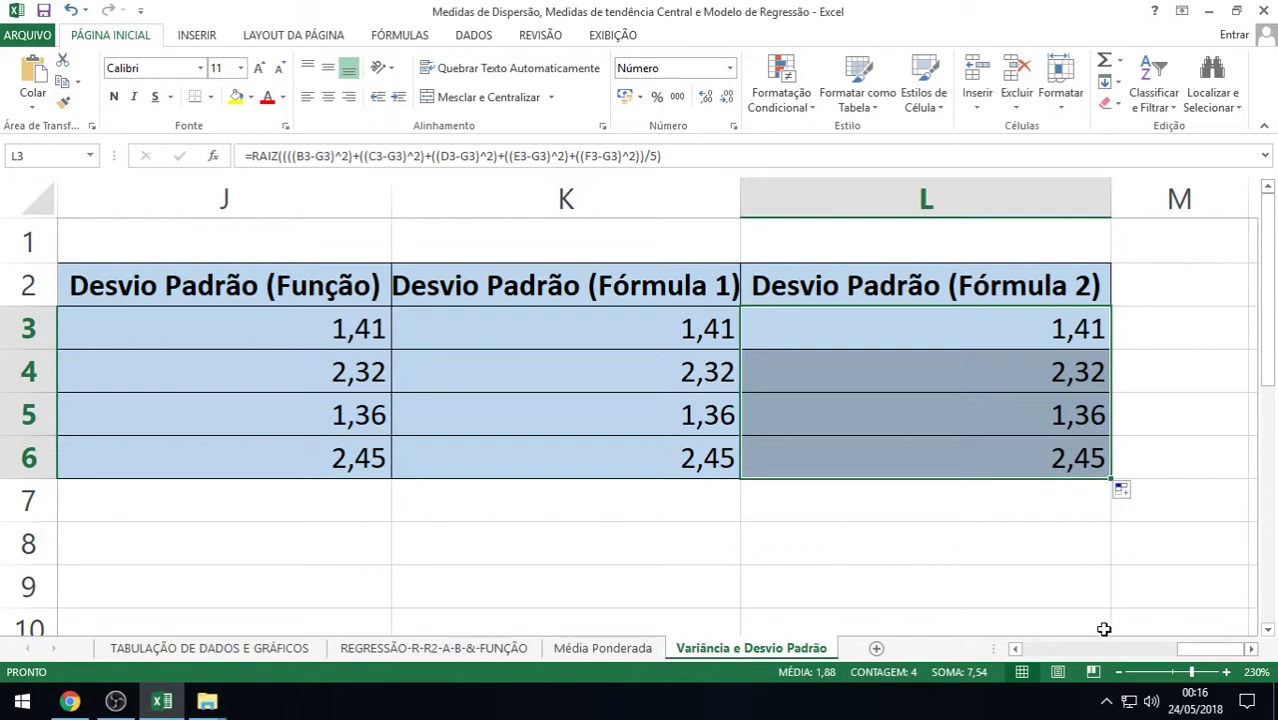
Review the weekly average formulas in the Média Semanal cells G3 to G6
left_click(1015, 648)
left_click_drag(1015, 648, 1015, 648)
left_click(919, 365)
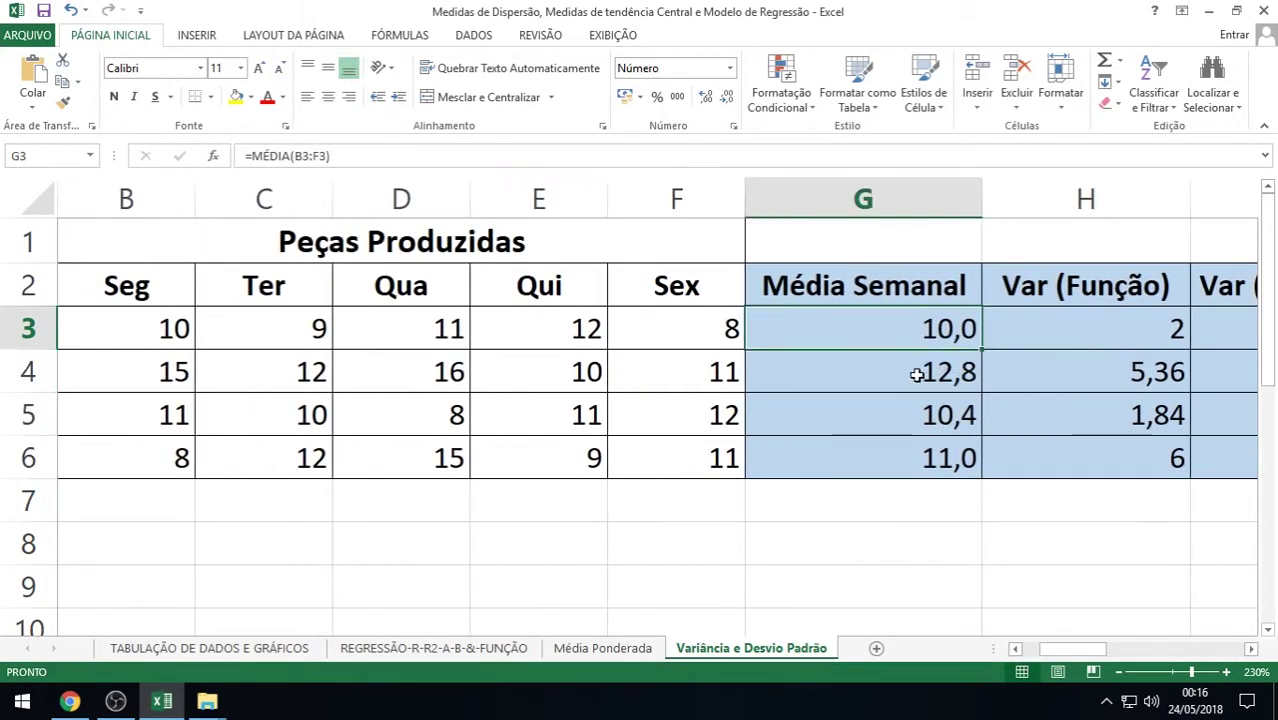
left_click(909, 335)
left_click(910, 370)
left_click(910, 415)
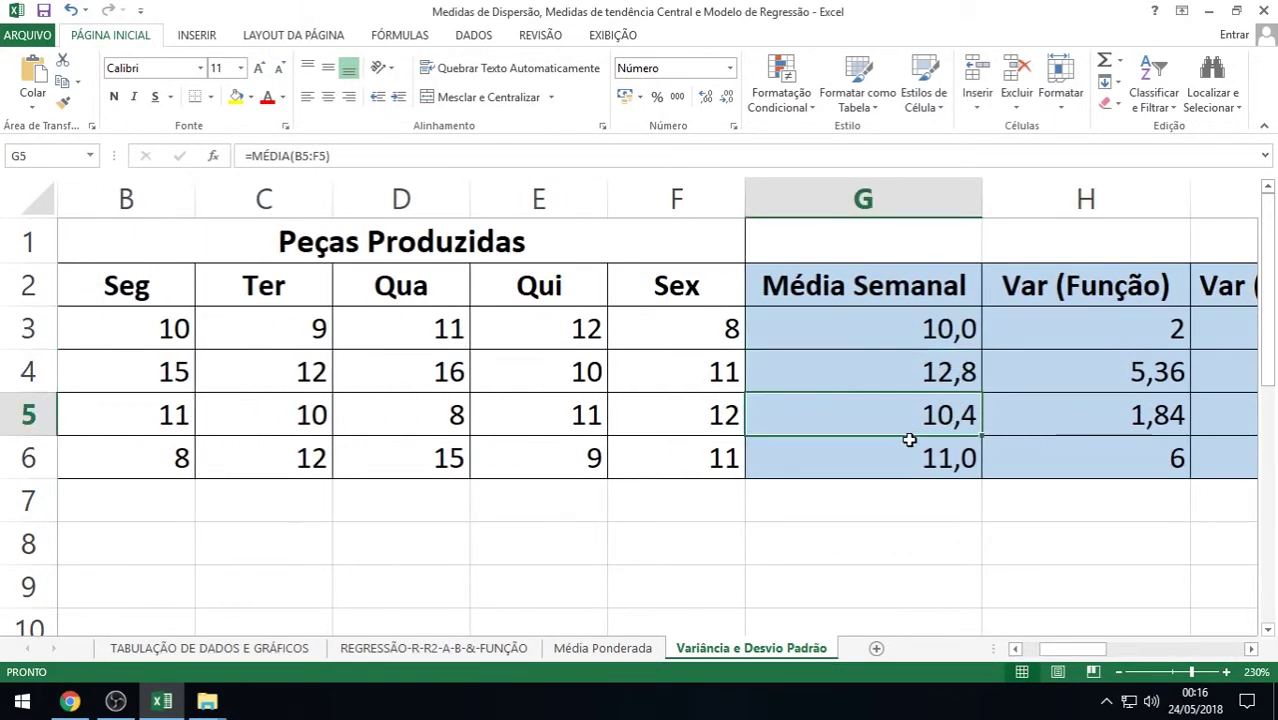
left_click(910, 441)
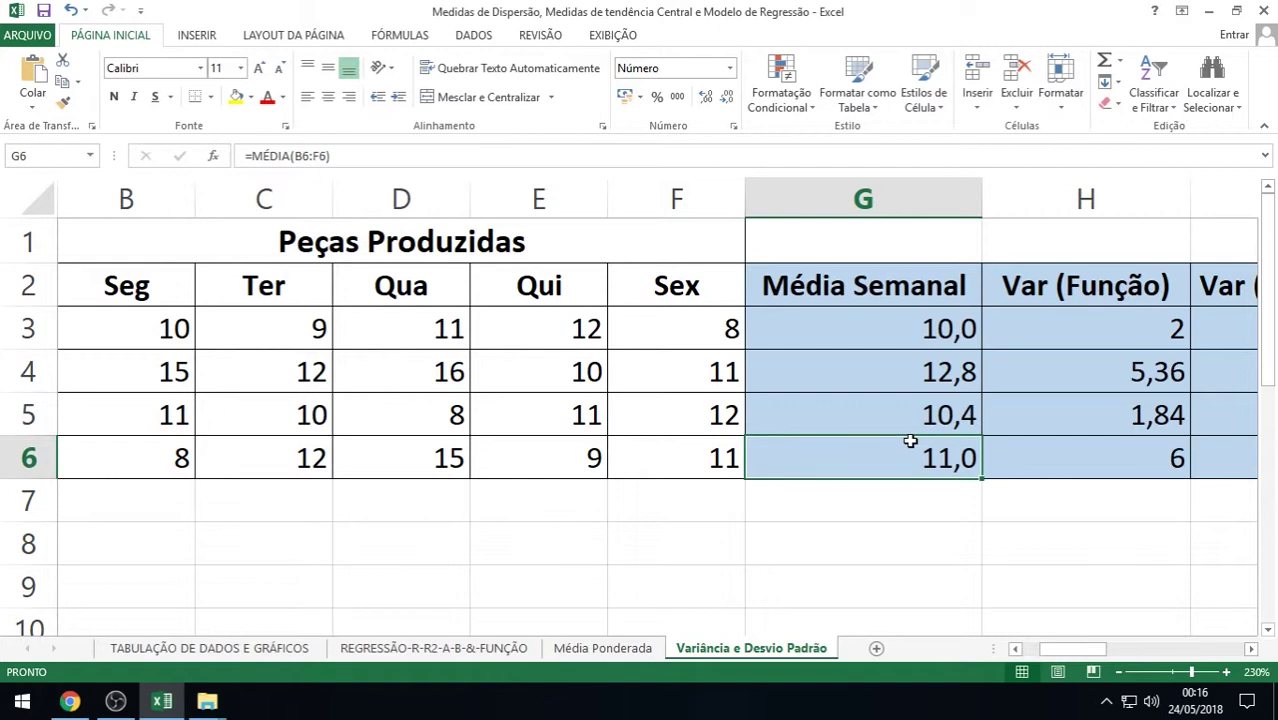
Switch to the Média Ponderada sheet and move the weighted-average equation picture beside the table, across columns H to N
left_click(621, 648)
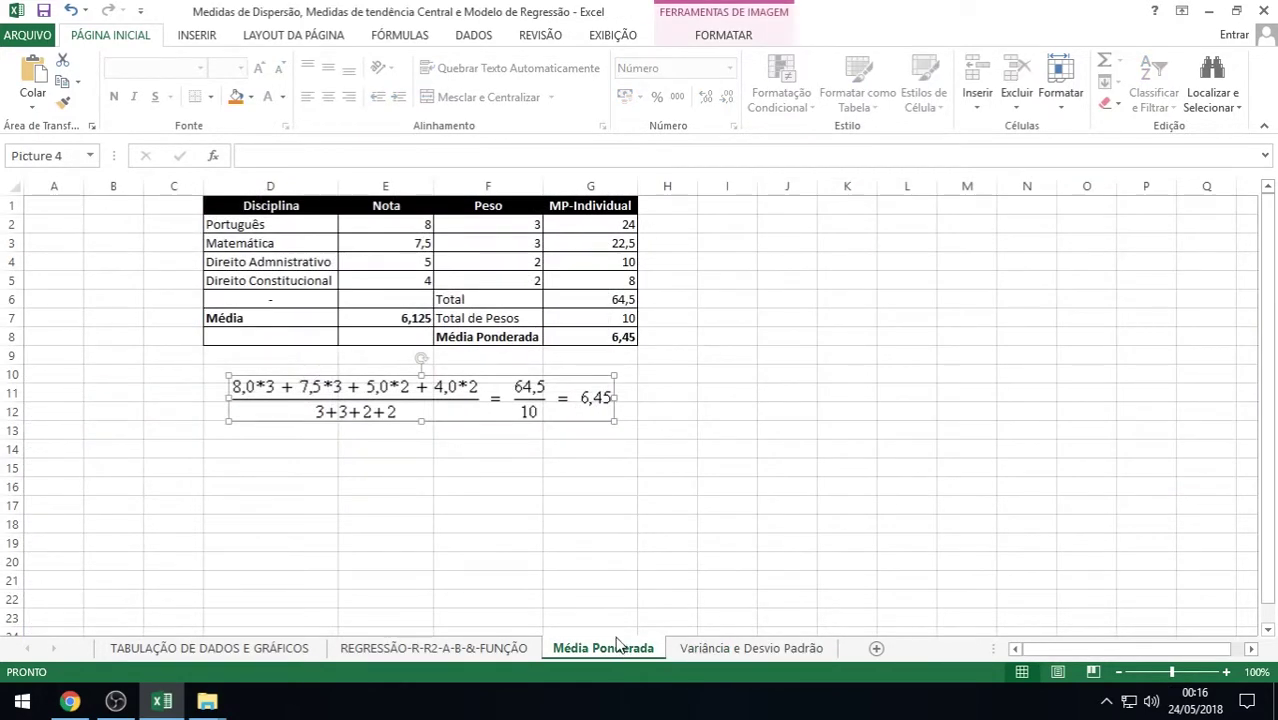
left_click(722, 35)
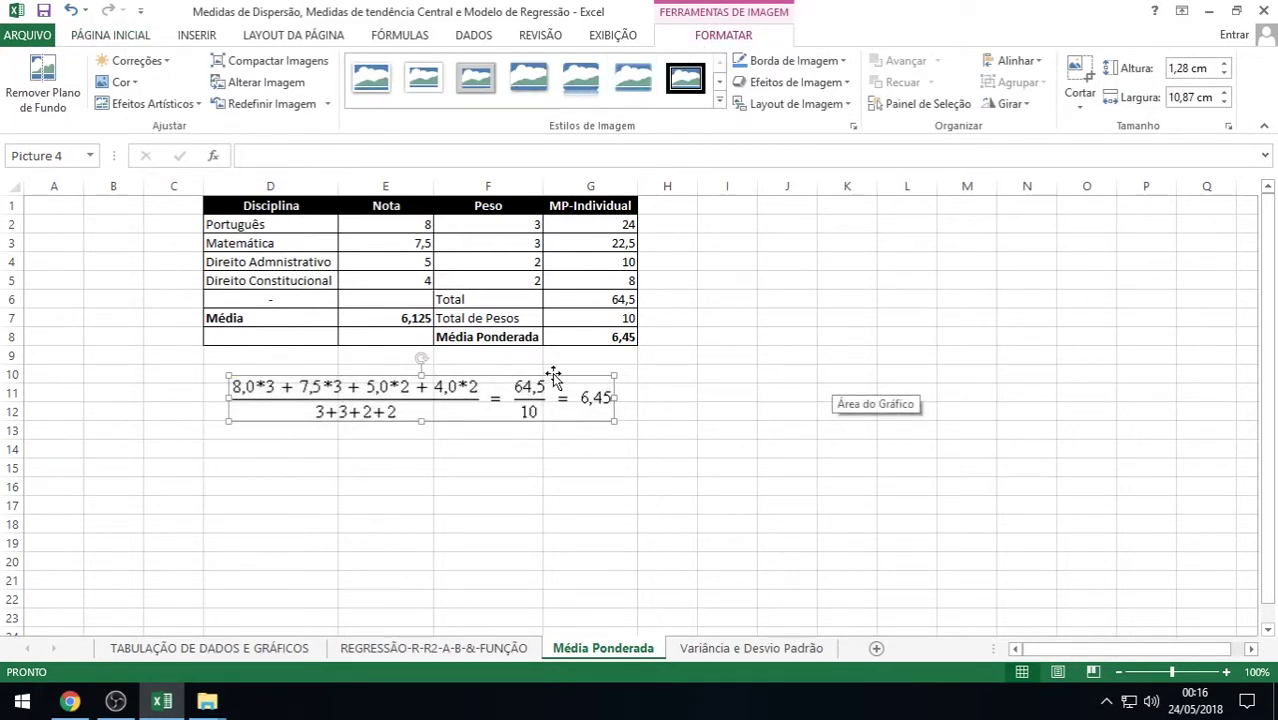
left_click_drag(553, 371, 1005, 248)
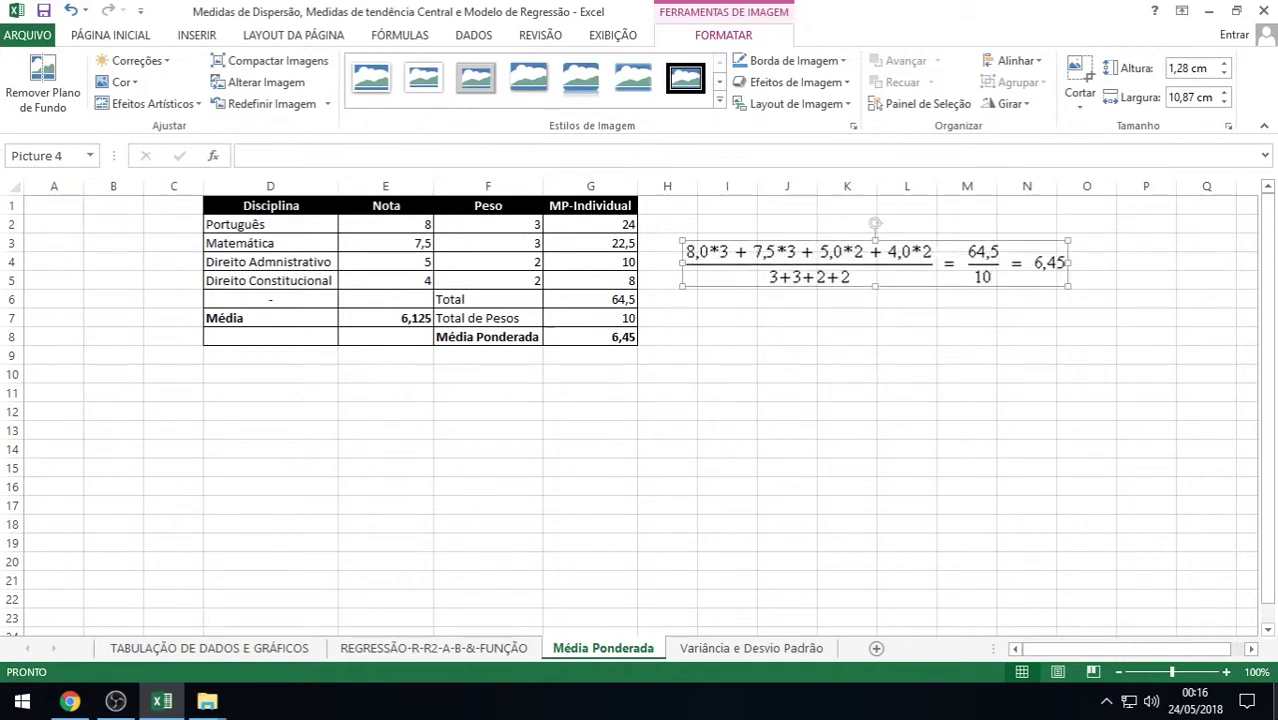
left_click(1226, 671)
left_click(1226, 671)
left_click(1226, 671)
left_click(1226, 671)
left_click(1226, 671)
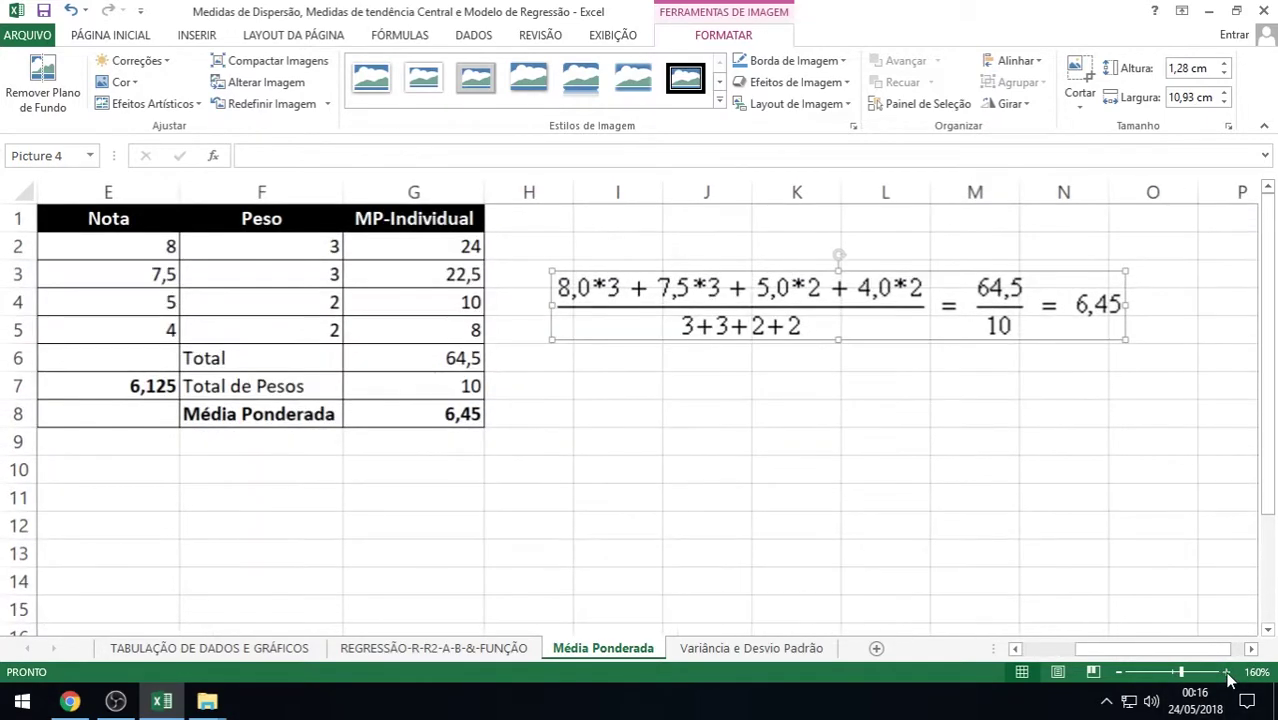
left_click(1226, 671)
left_click(1226, 671)
left_click(1226, 671)
left_click_drag(1178, 648, 1142, 648)
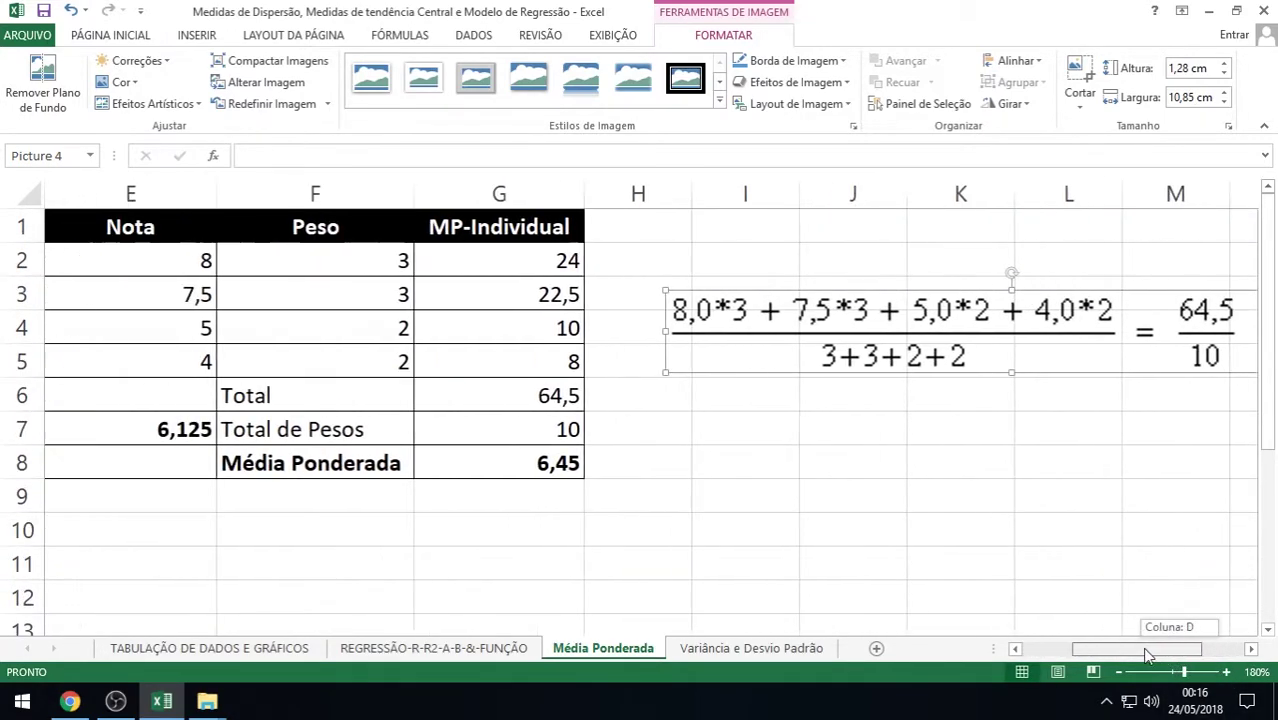
Place the weighted-average equation picture directly below the table, centred under columns D to G
left_click_drag(1068, 385, 540, 424)
scroll(540, 424, "up", 2)
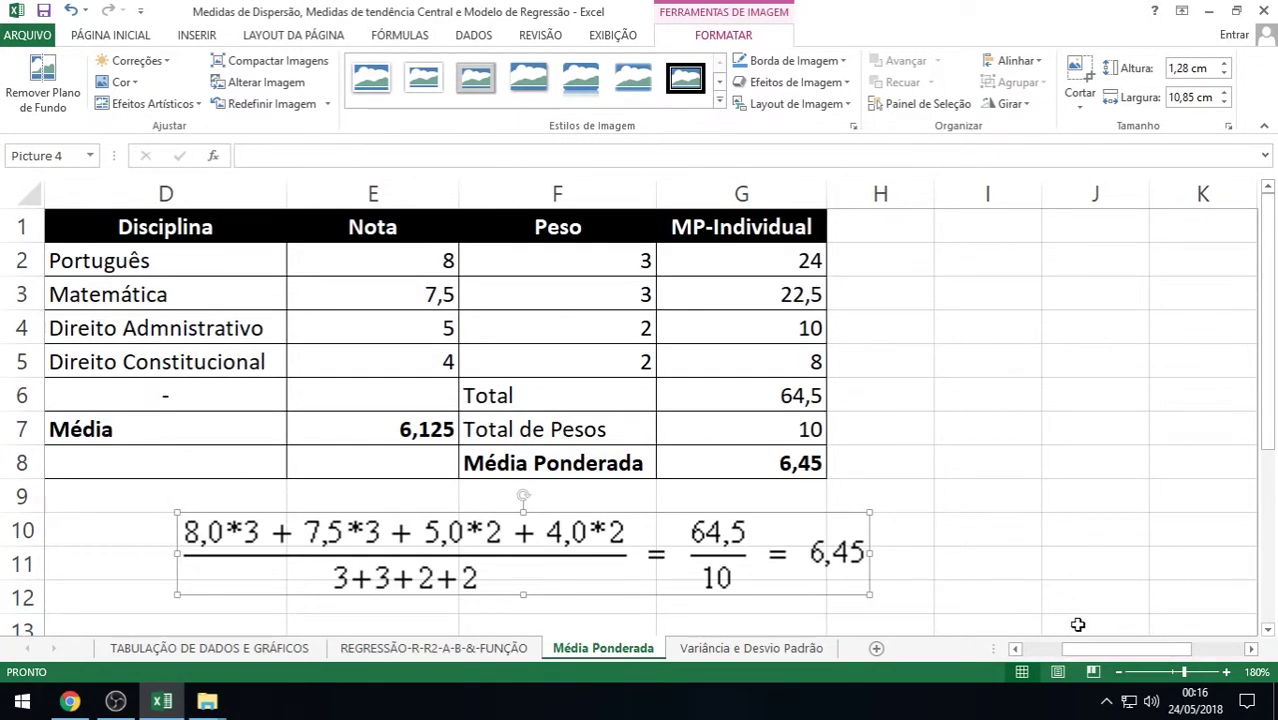
left_click_drag(763, 516, 674, 504)
left_click(1022, 652)
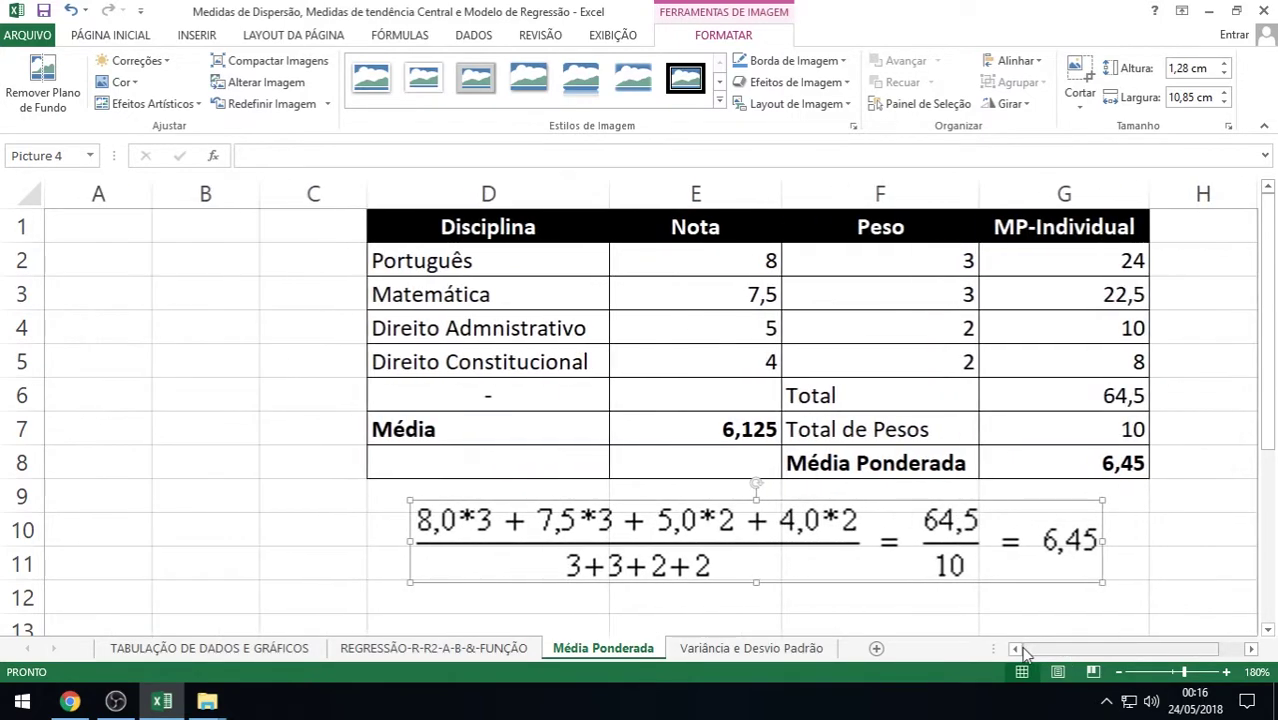
left_click(1250, 650)
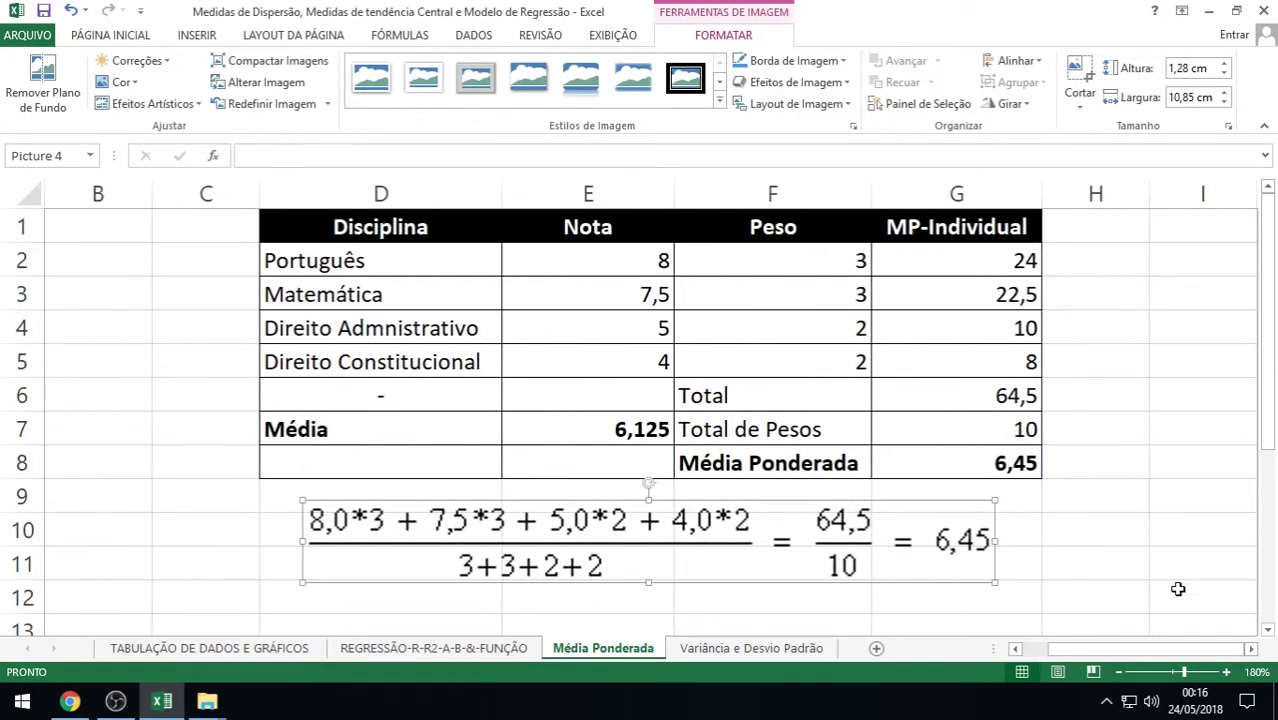
left_click_drag(893, 502, 898, 510)
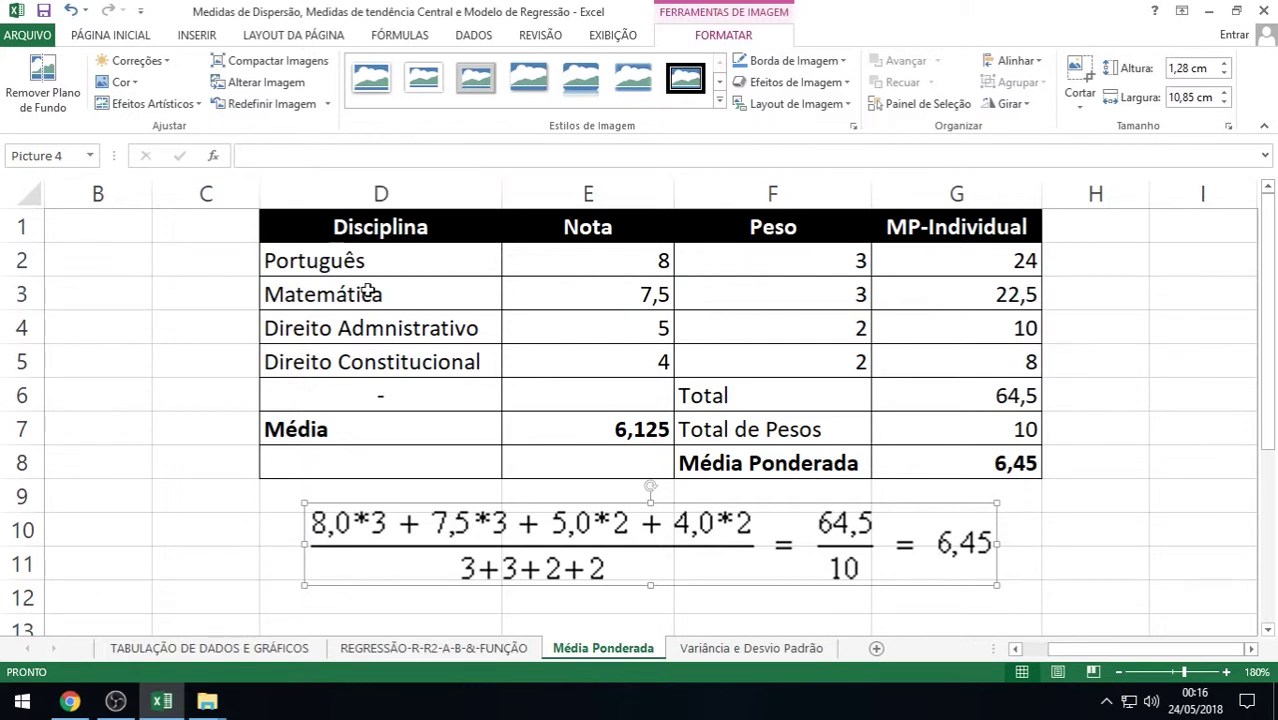
Review the subjects with their grades in D2:E5 and the weights in F2:F5, then the Português grade and weight
left_click_drag(375, 265, 599, 357)
left_click_drag(808, 258, 813, 366)
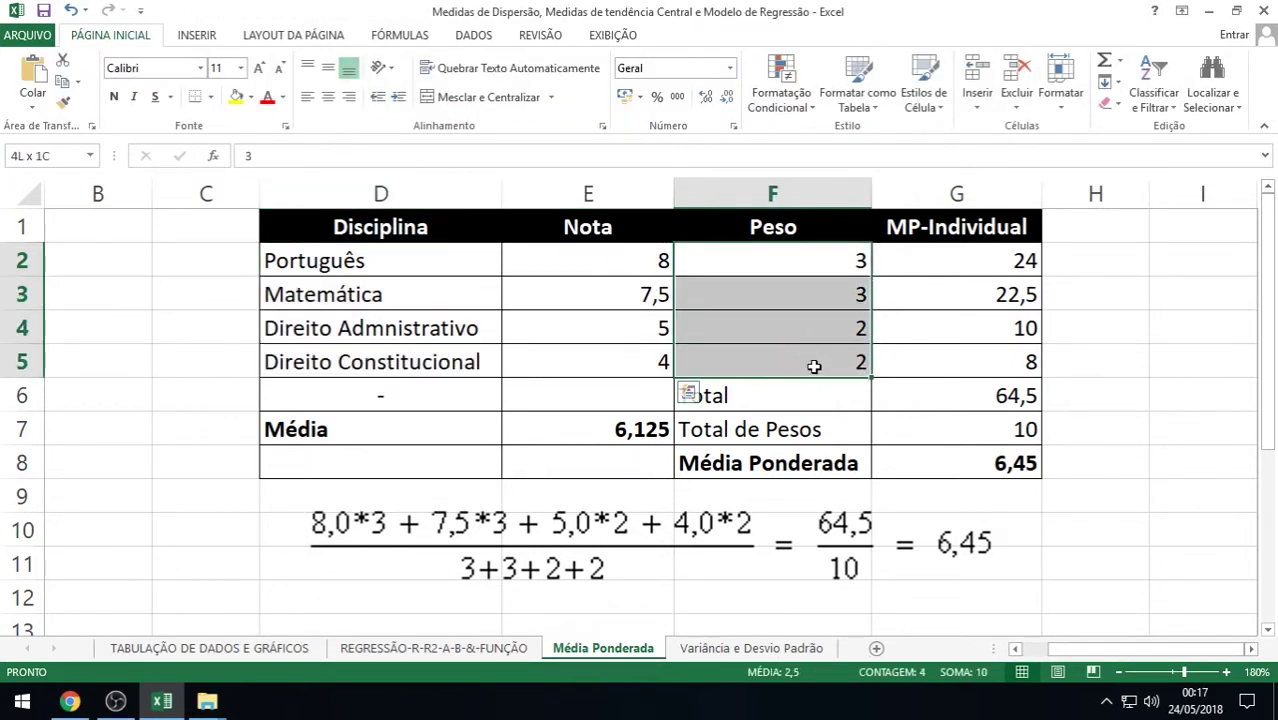
left_click(665, 258)
left_click(797, 260)
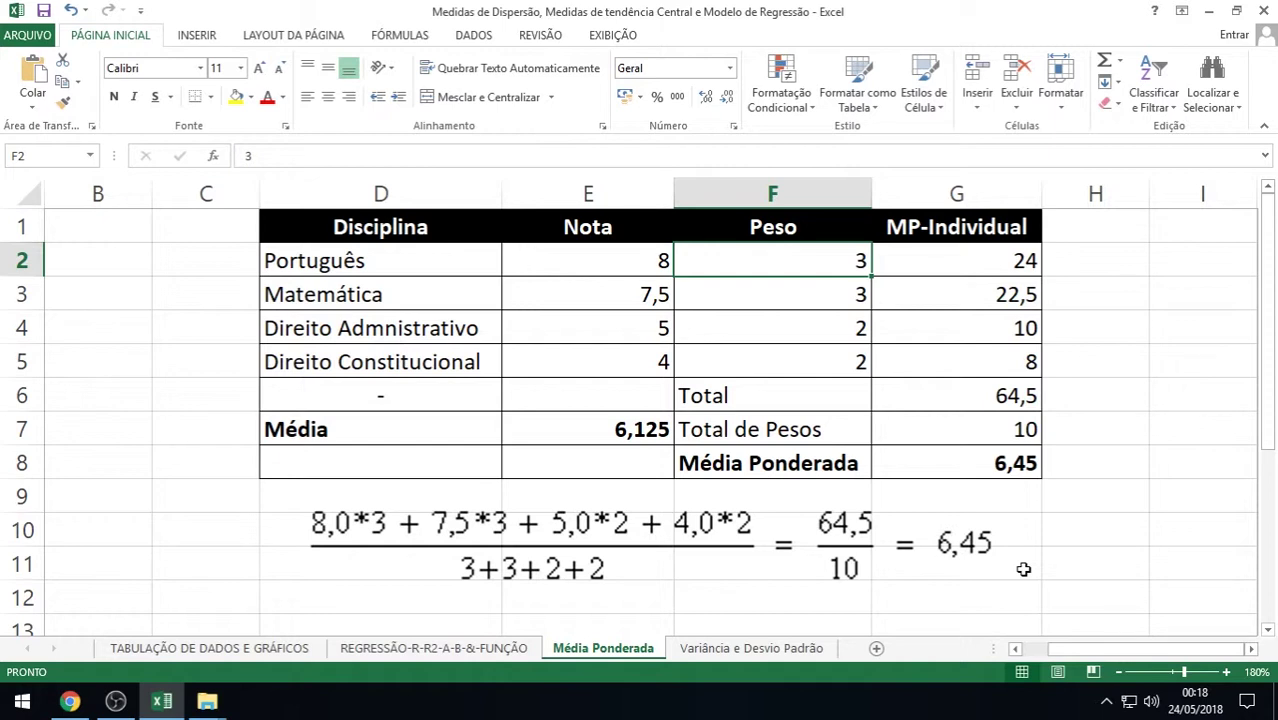
Go through the MP-Individual values of the four subjects in G2 to G5
left_click(958, 256)
left_click(950, 290)
left_click(949, 326)
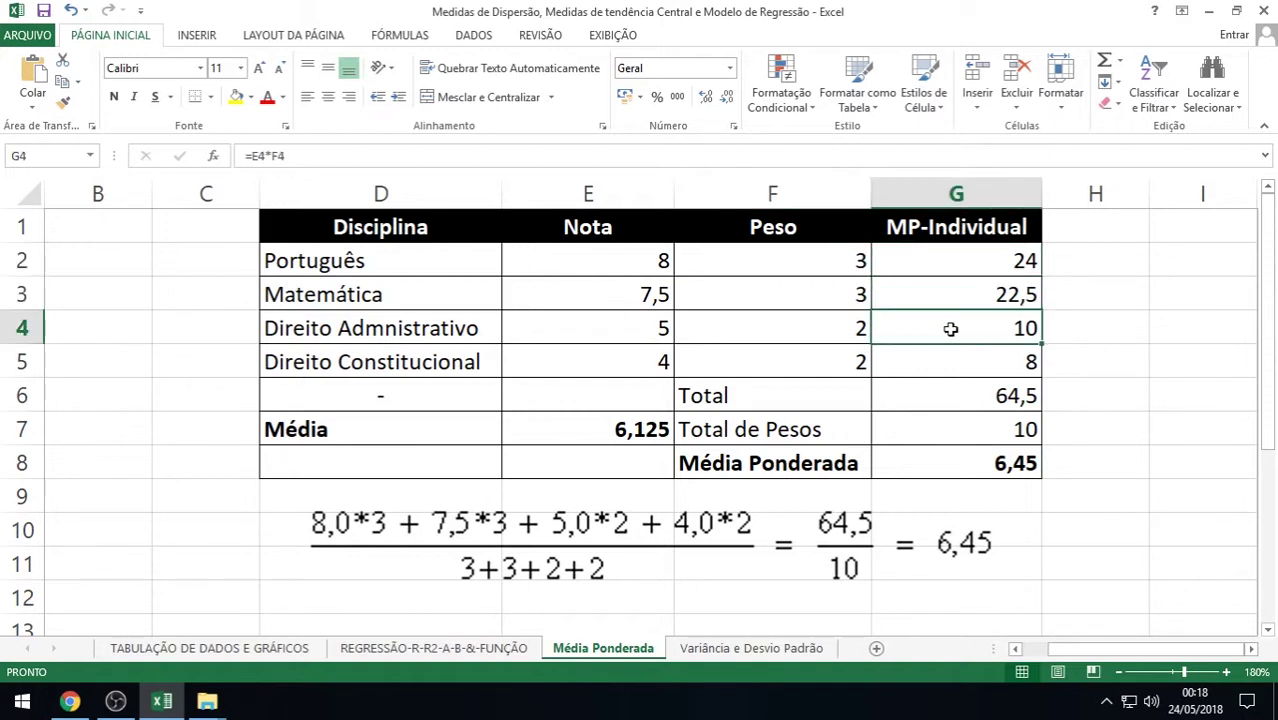
left_click(948, 358)
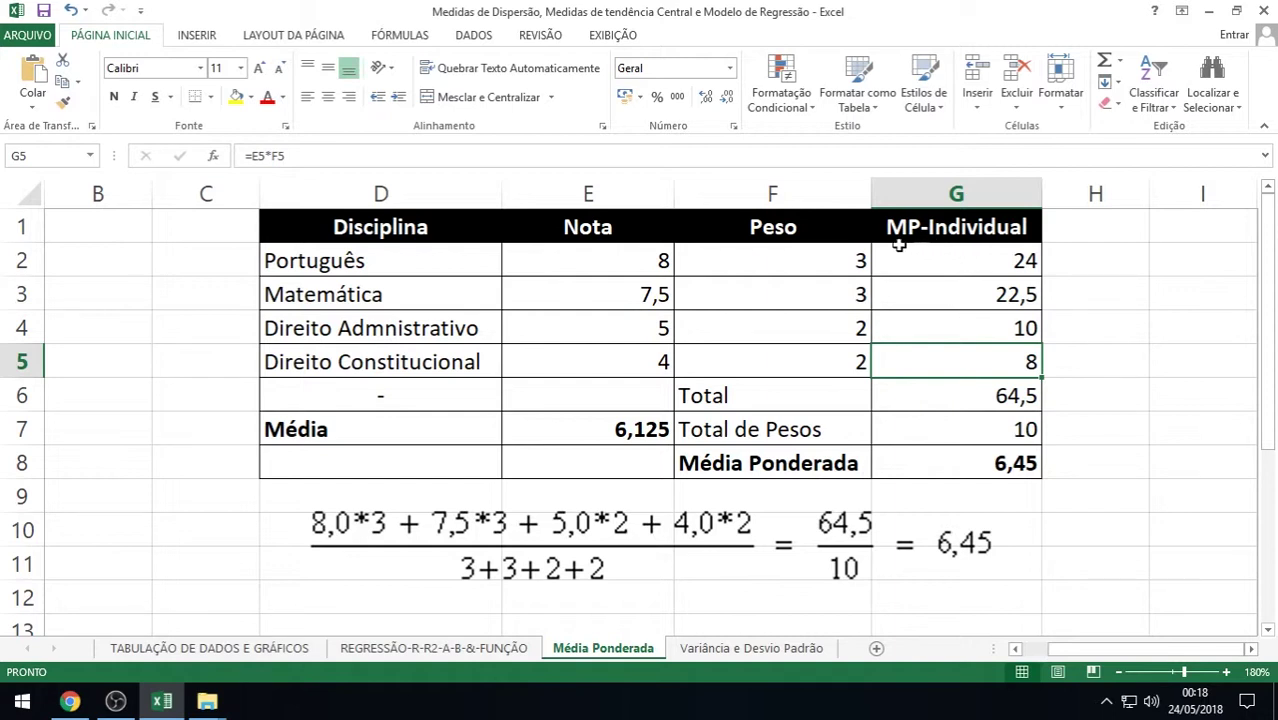
Inspect the MP-Individual formulas of the four subjects in G2 to G5, leaving each one unchanged
left_click_drag(962, 226, 941, 262)
left_click(972, 262)
double_click(972, 262)
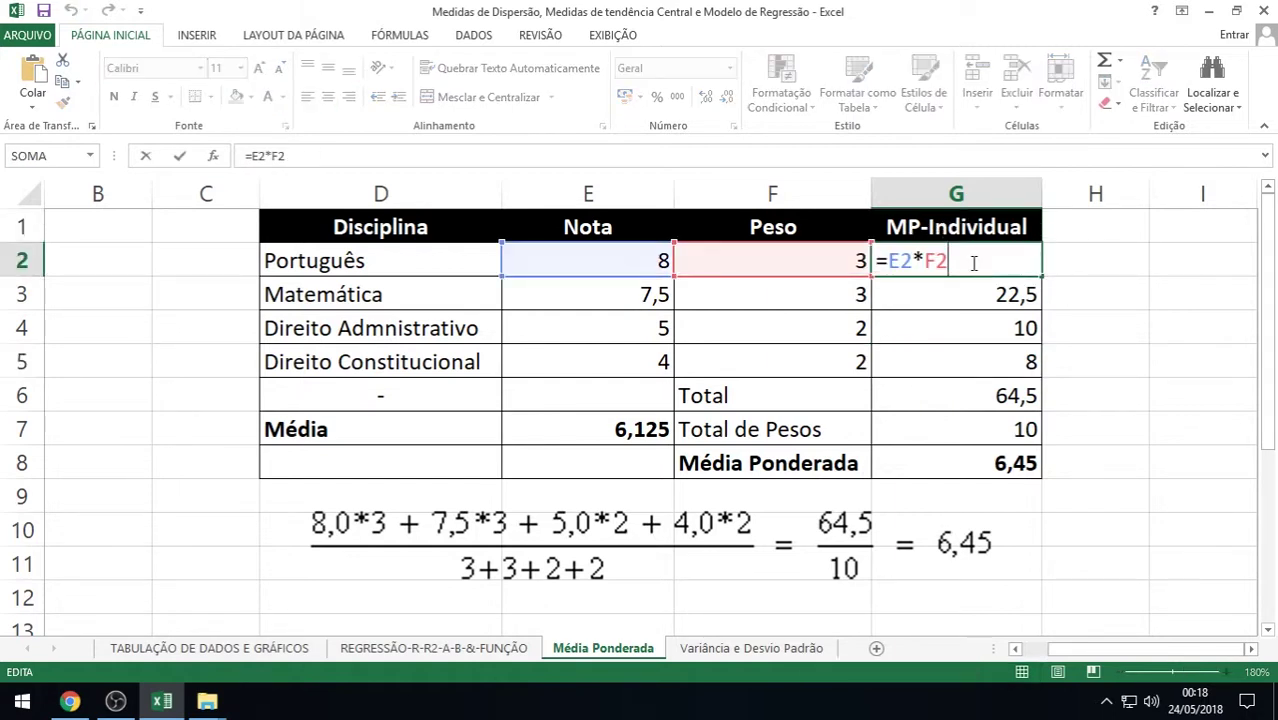
key("Return")
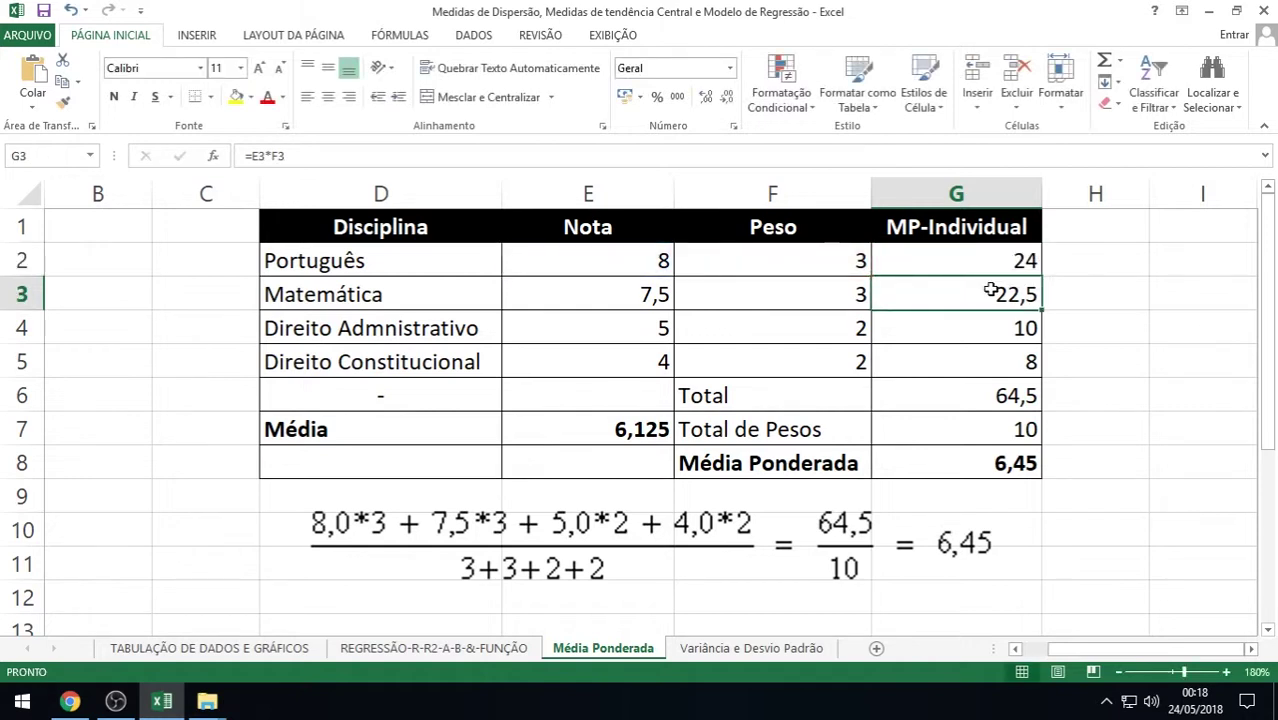
double_click(988, 289)
key("Return")
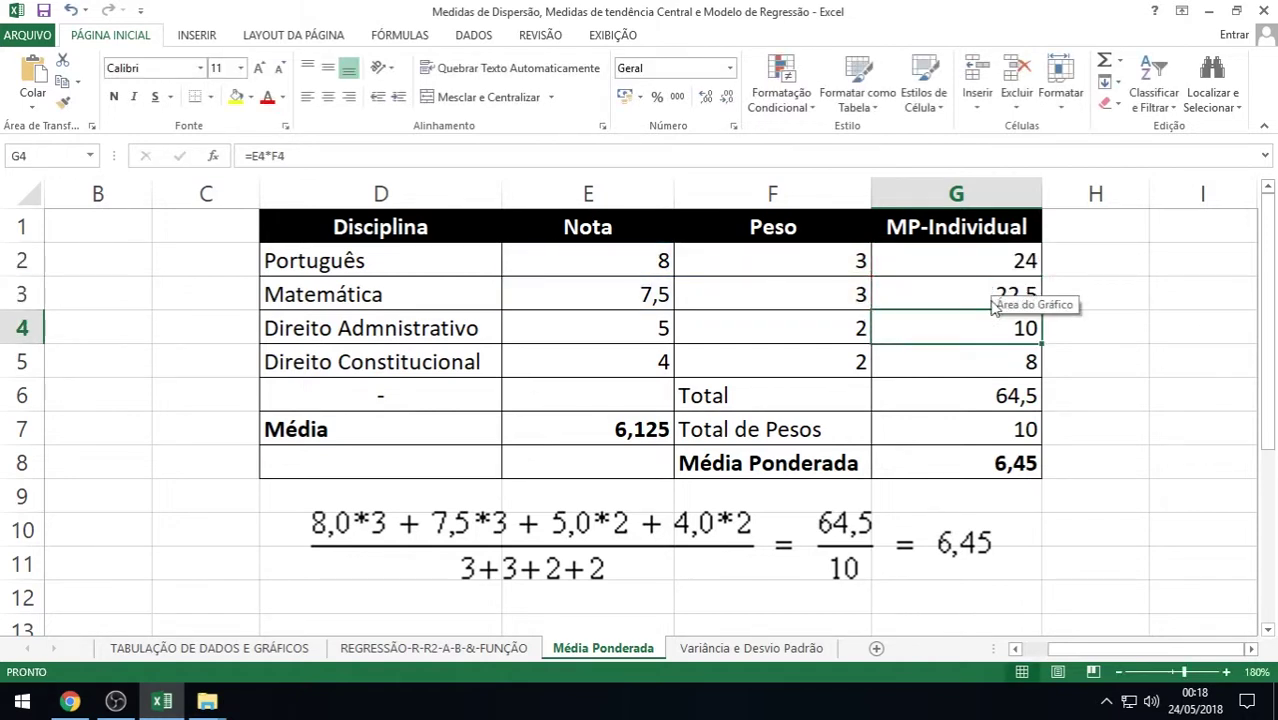
double_click(1001, 328)
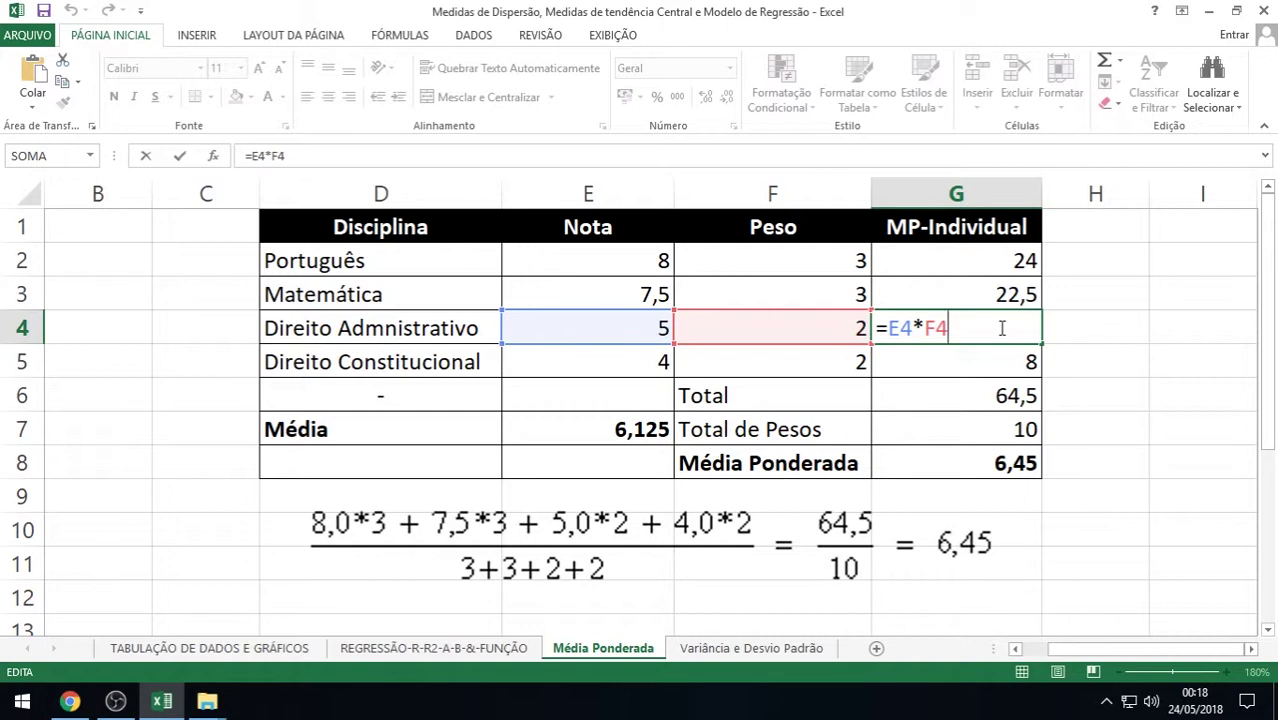
key("Return")
double_click(1007, 362)
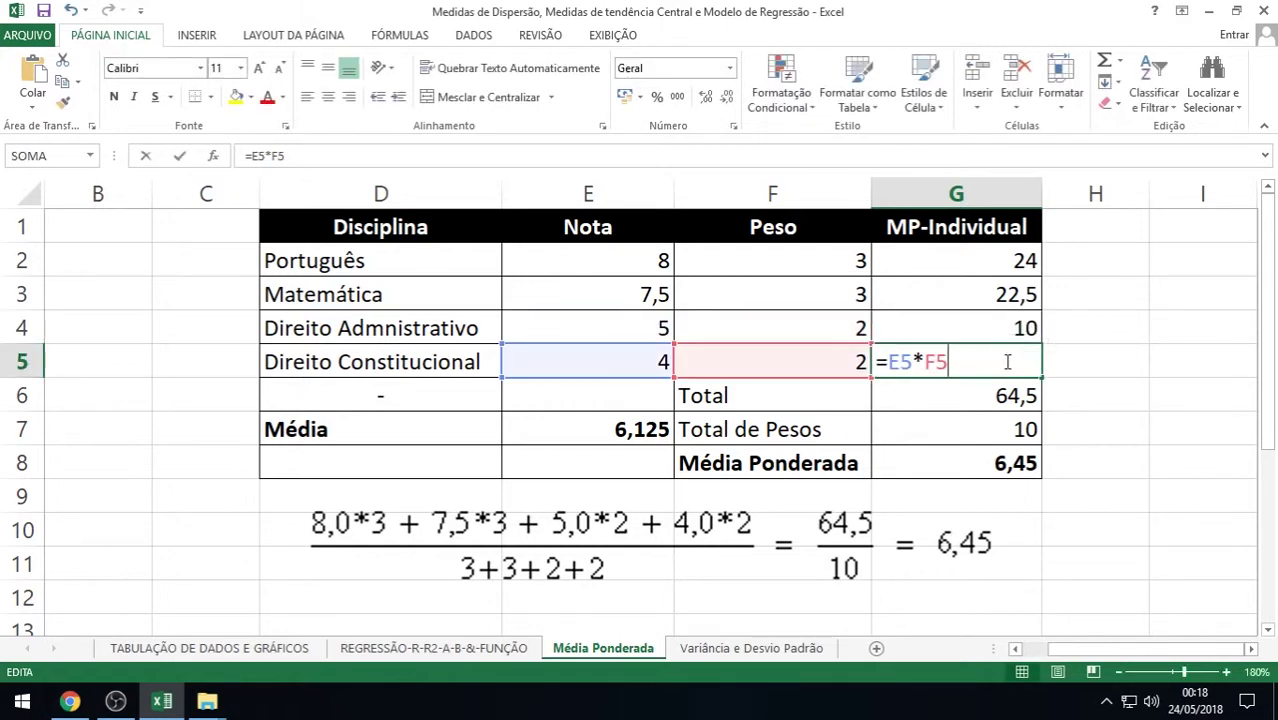
key("Return")
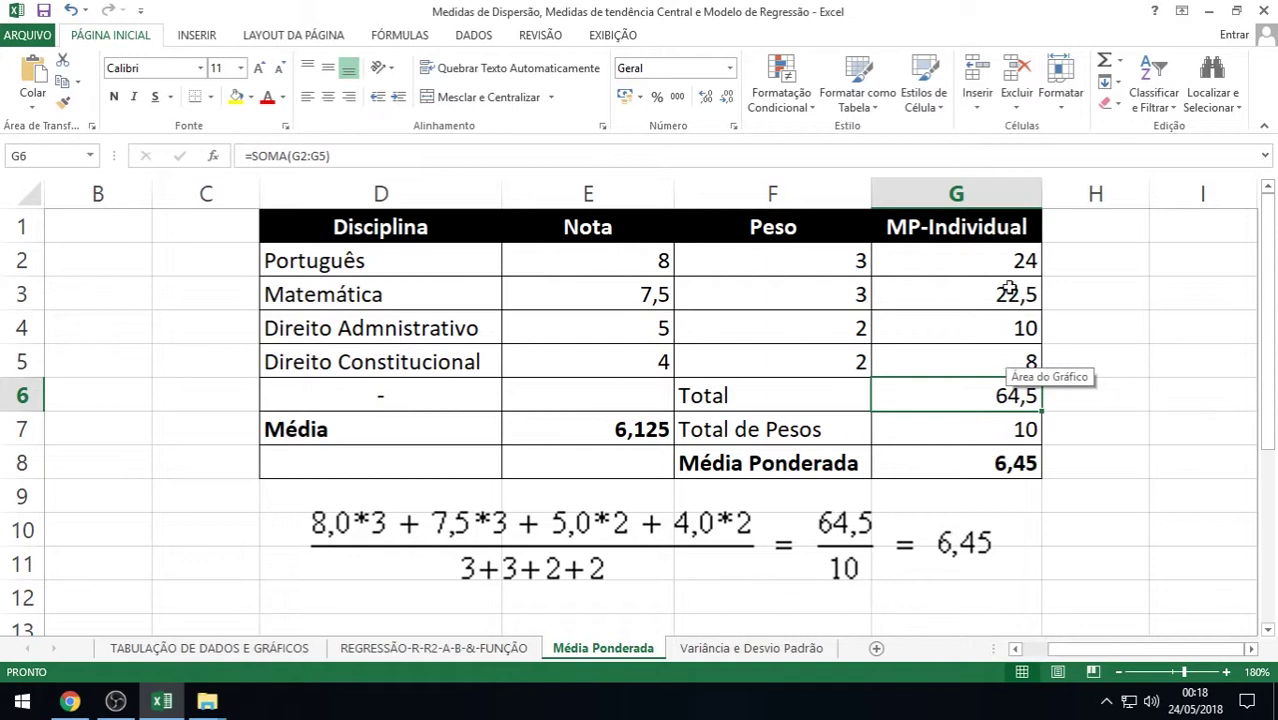
Review the MP-Individual values in G2:G5 with their Total in G6, and compare the total with the equation picture
left_click_drag(1000, 258, 1005, 357)
left_click(1010, 388)
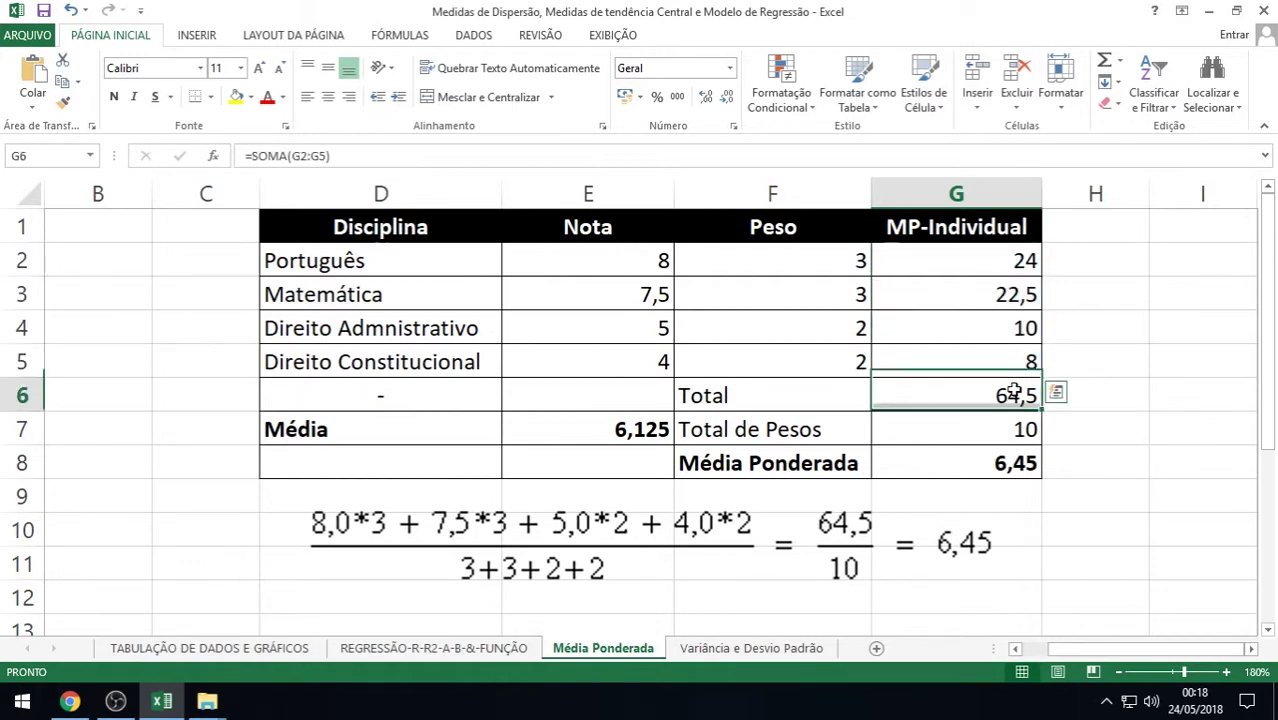
left_click(857, 522)
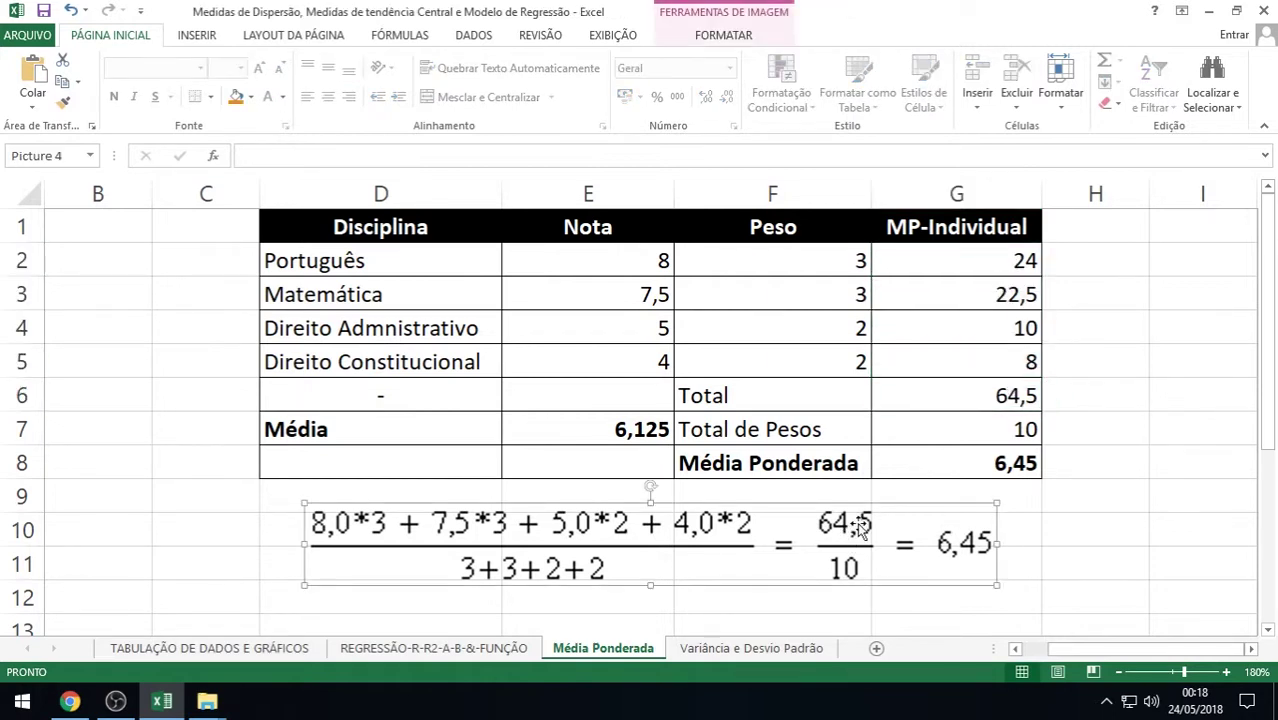
left_click(1016, 402)
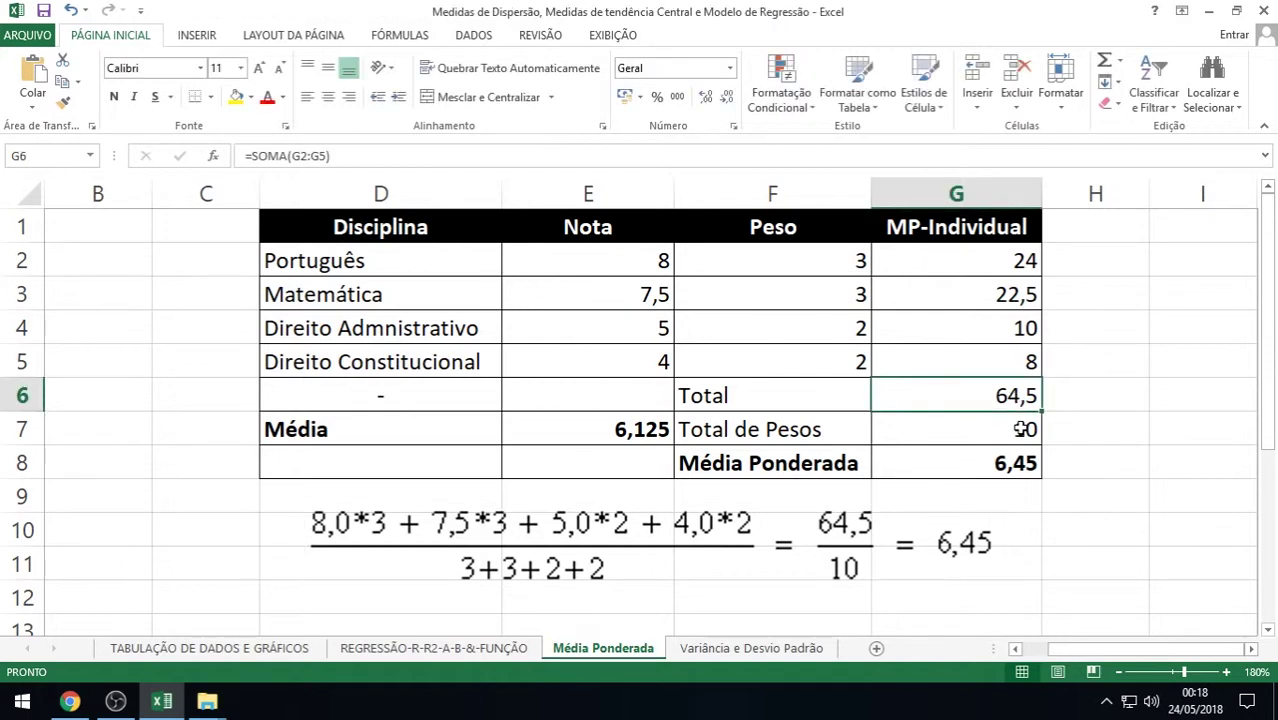
Inspect the formulas behind Total de Pesos in G7 and Média Ponderada in G8
double_click(1020, 428)
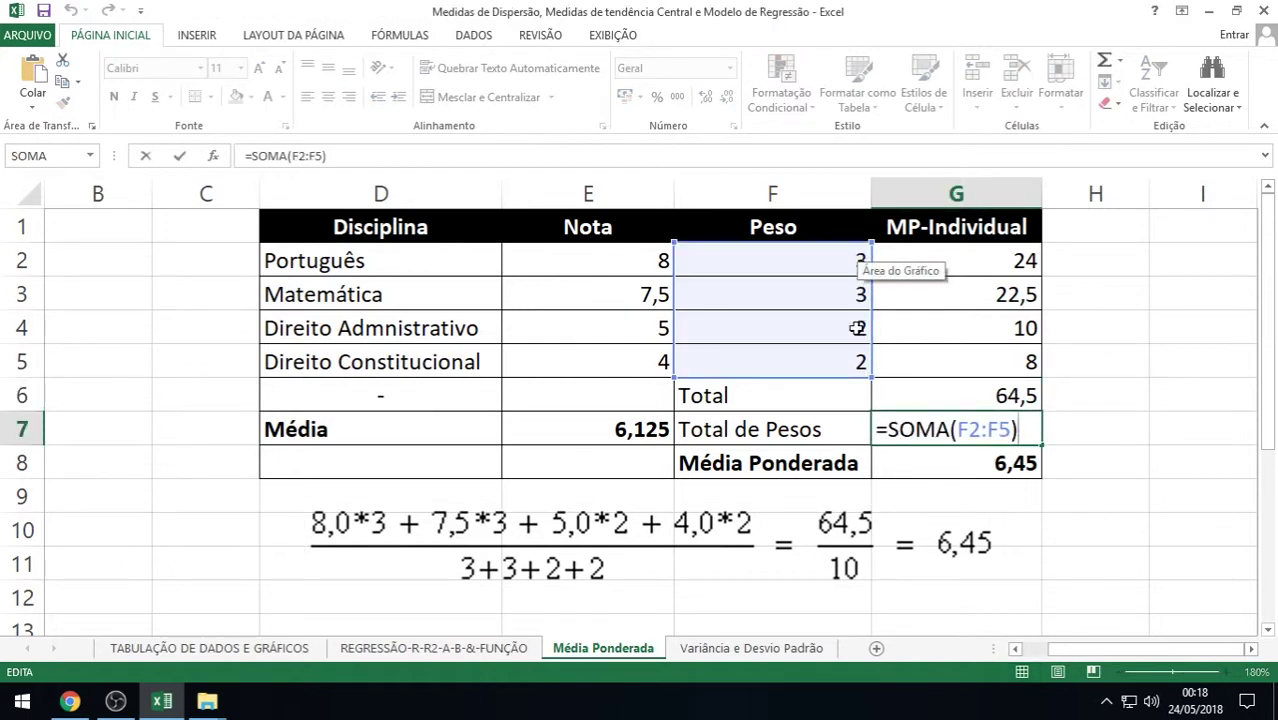
key("Return")
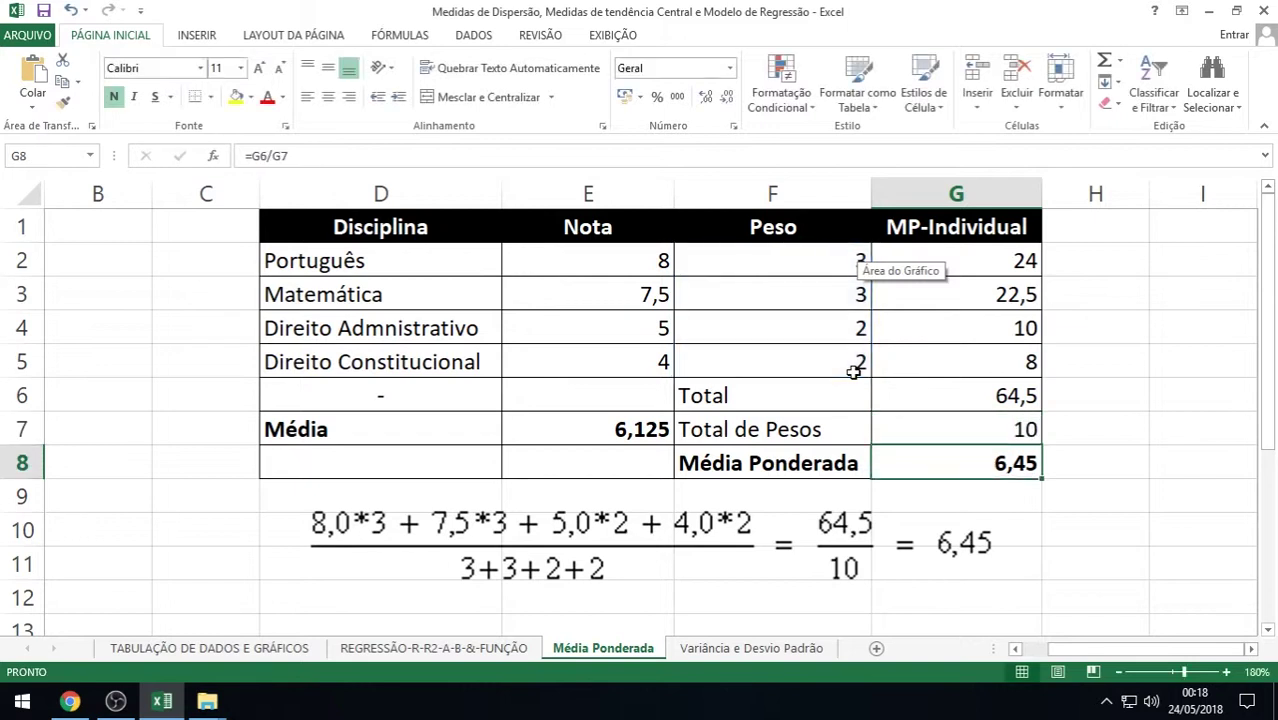
double_click(992, 468)
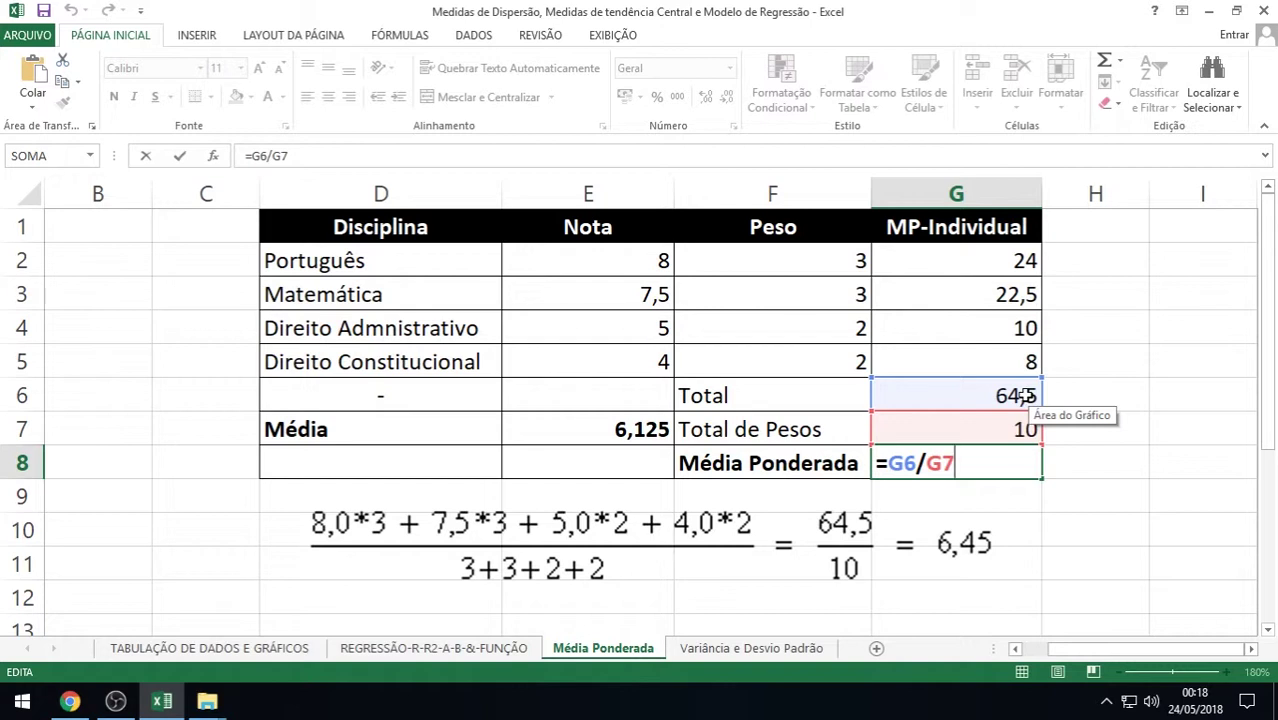
key("Return")
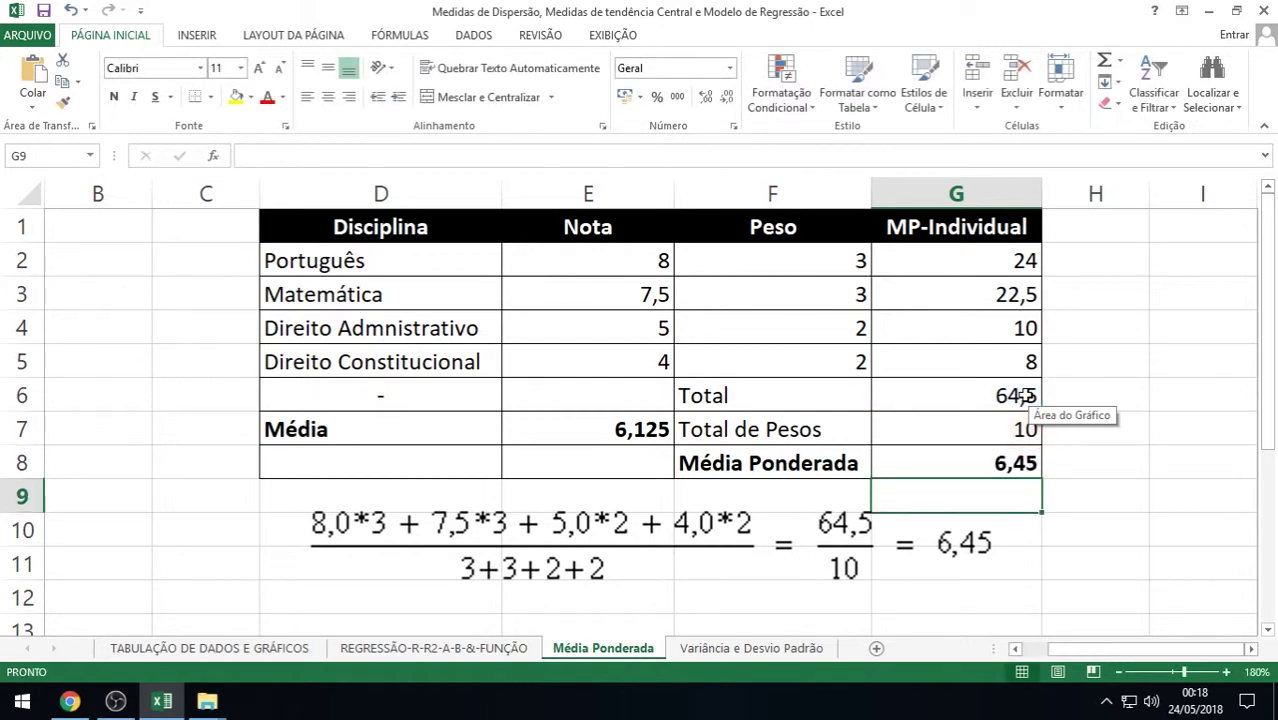
left_click(1028, 470)
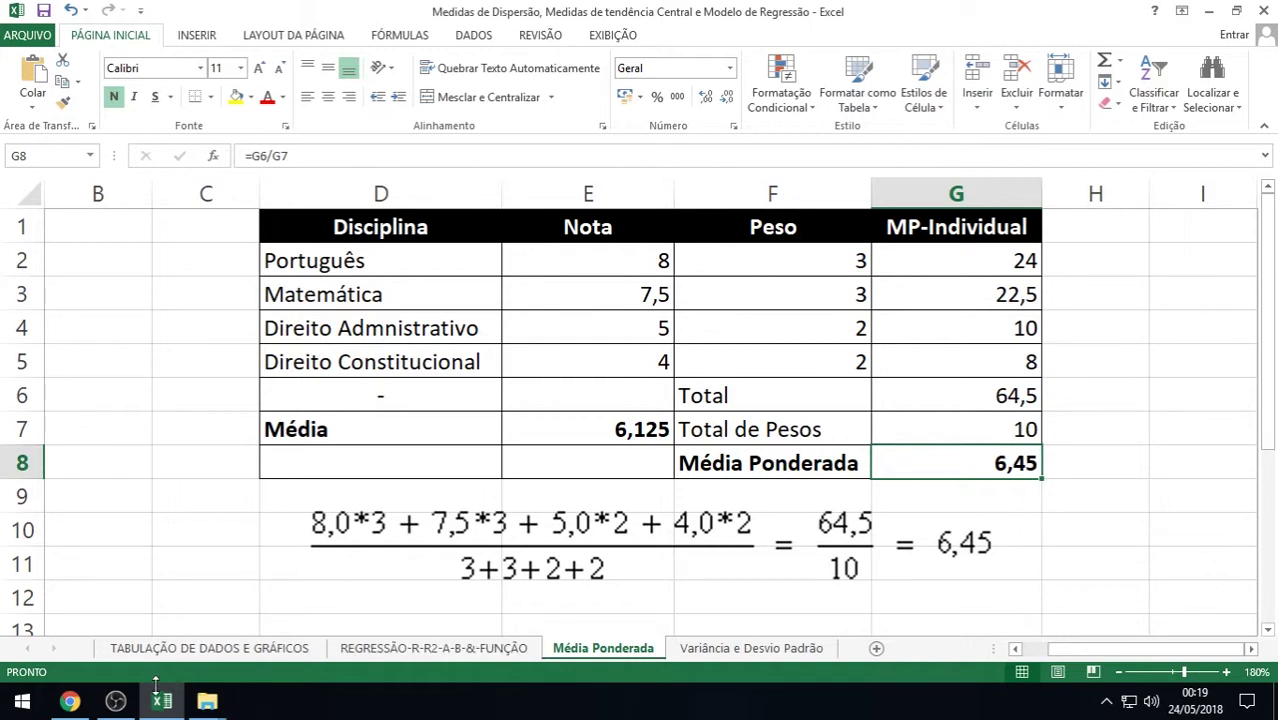
Switch to the REGRESSÃO-R-R2-A-B-&-FUNÇÃO sheet and review the response categories in A5:A9 and the first Remuneração and Cond. Trab. values
left_click(436, 650)
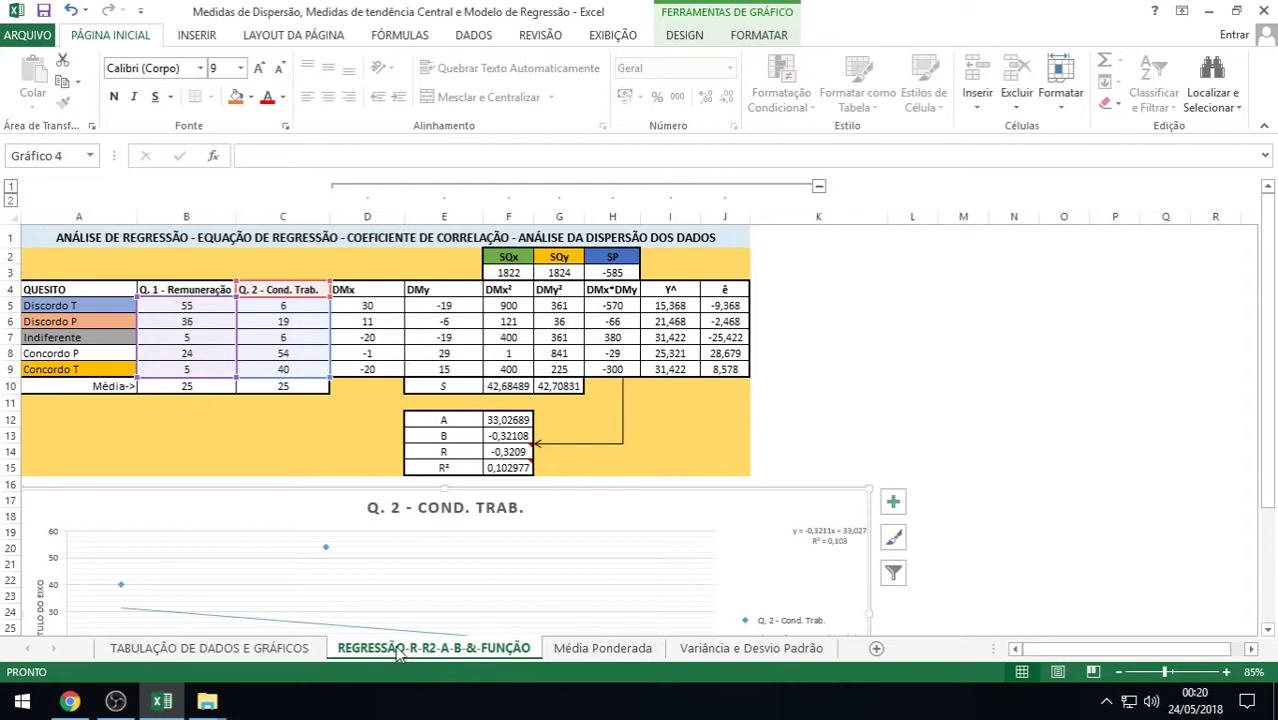
left_click(1227, 672)
left_click(1227, 672)
left_click(1227, 672)
left_click(1227, 672)
left_click(1227, 672)
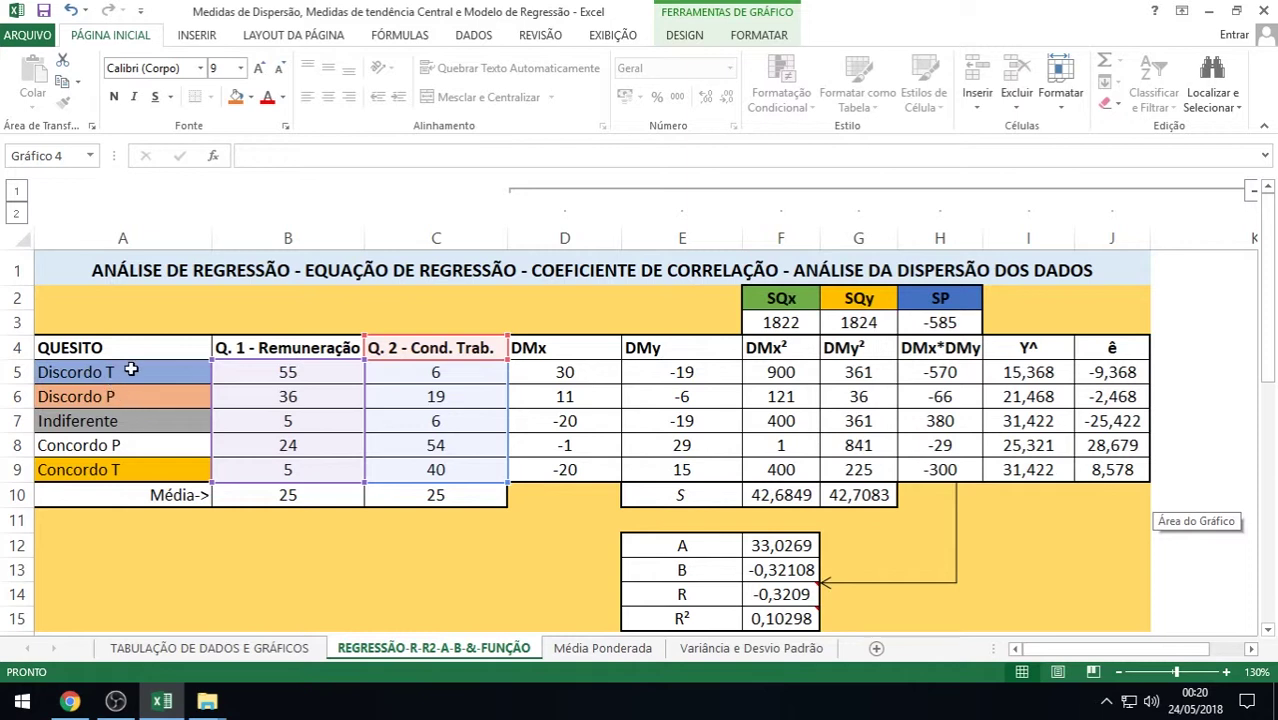
left_click_drag(131, 371, 124, 469)
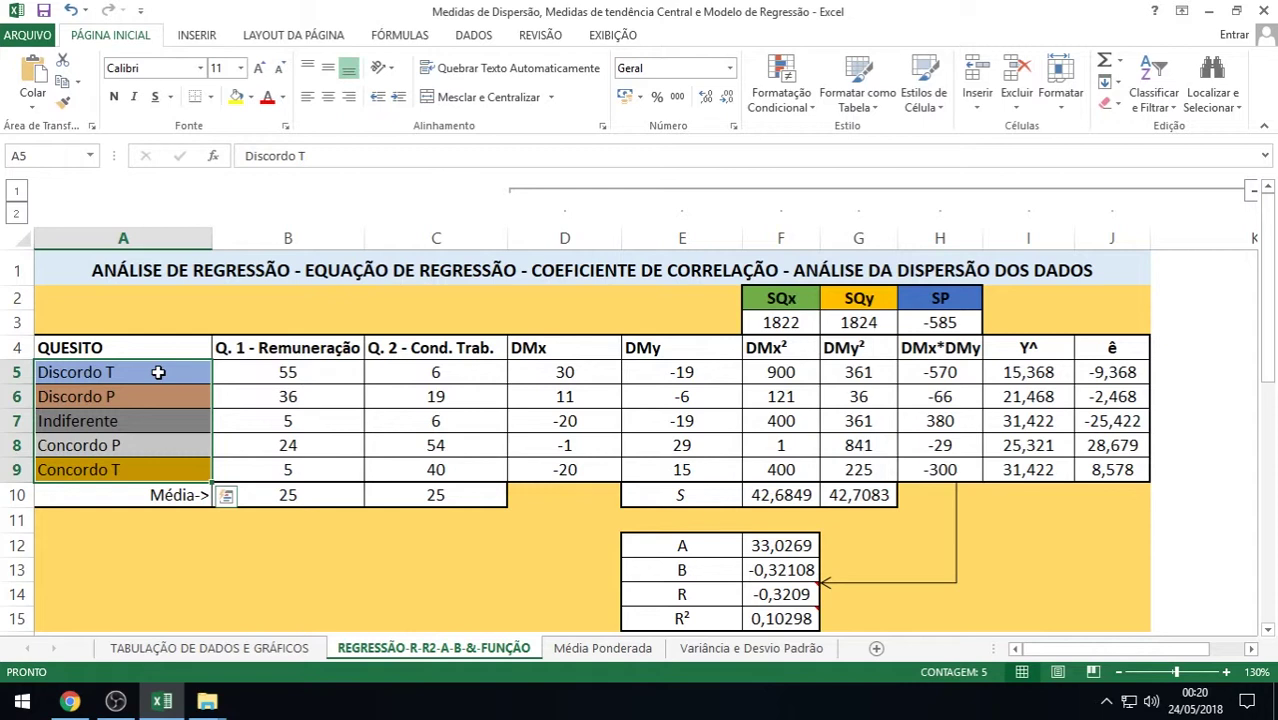
left_click(271, 375)
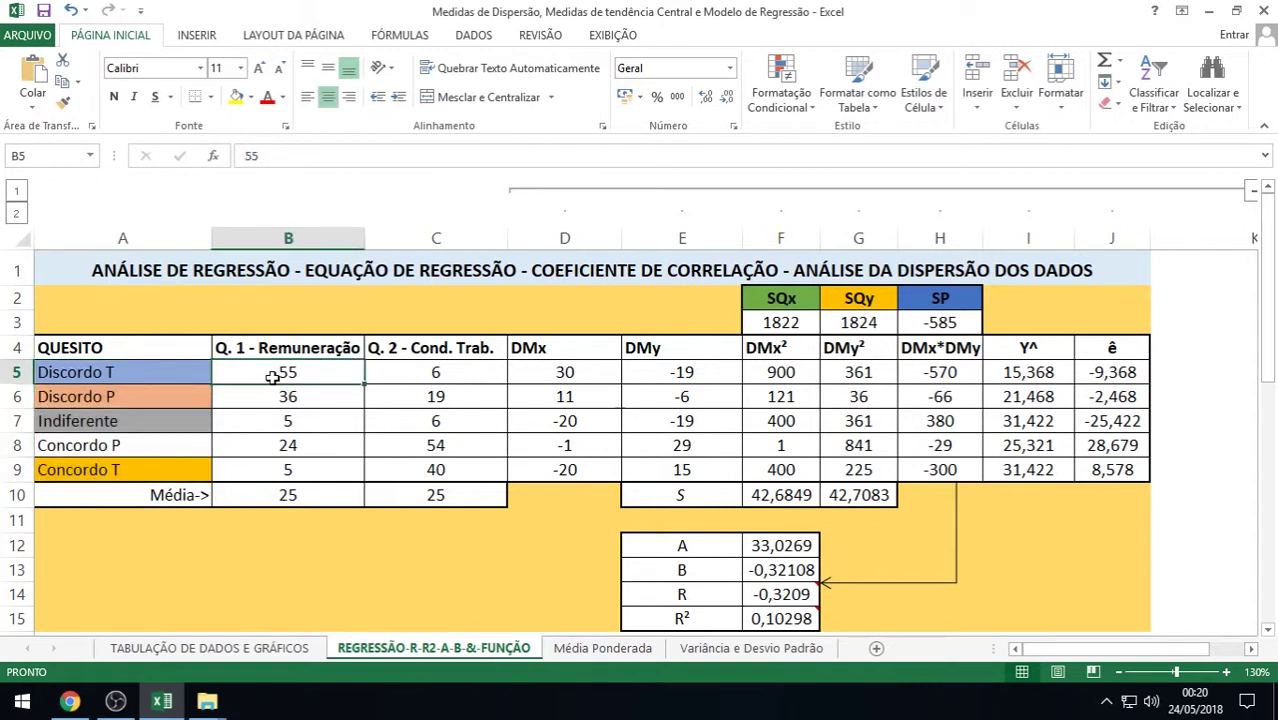
left_click(469, 372)
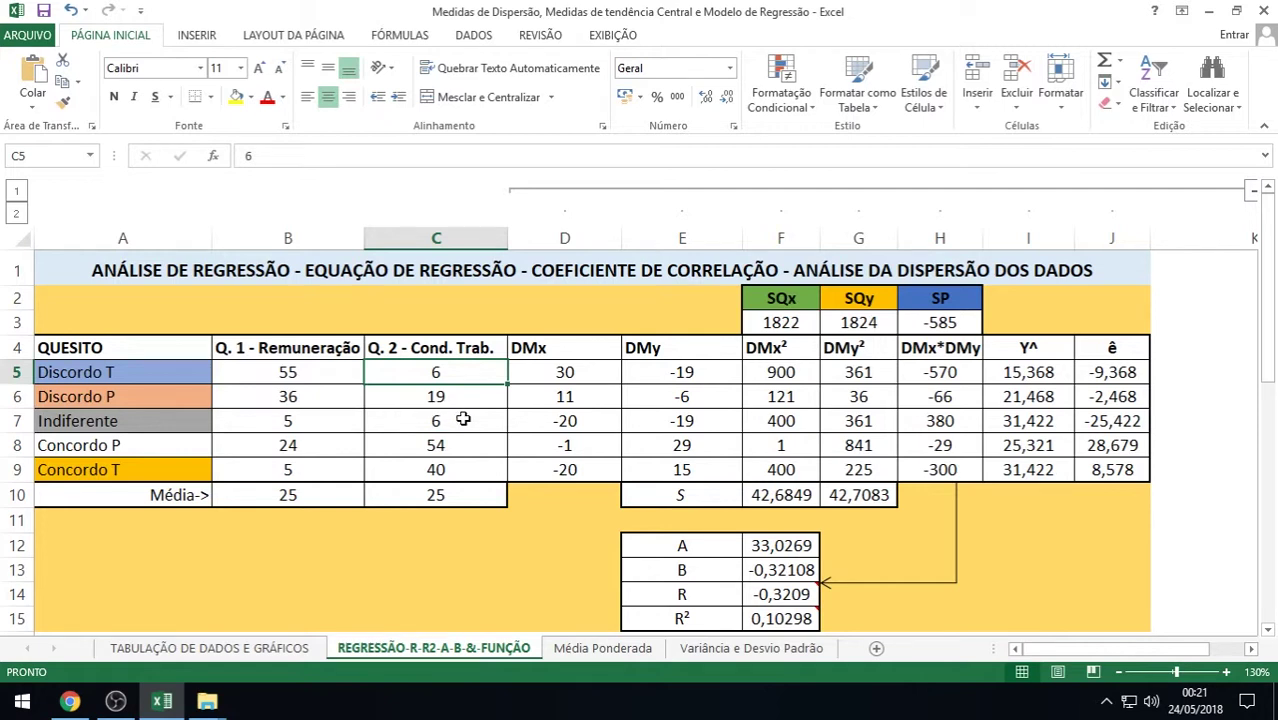
Complete the category label in A5 to read "Discordo Totalmente"
left_click(129, 371)
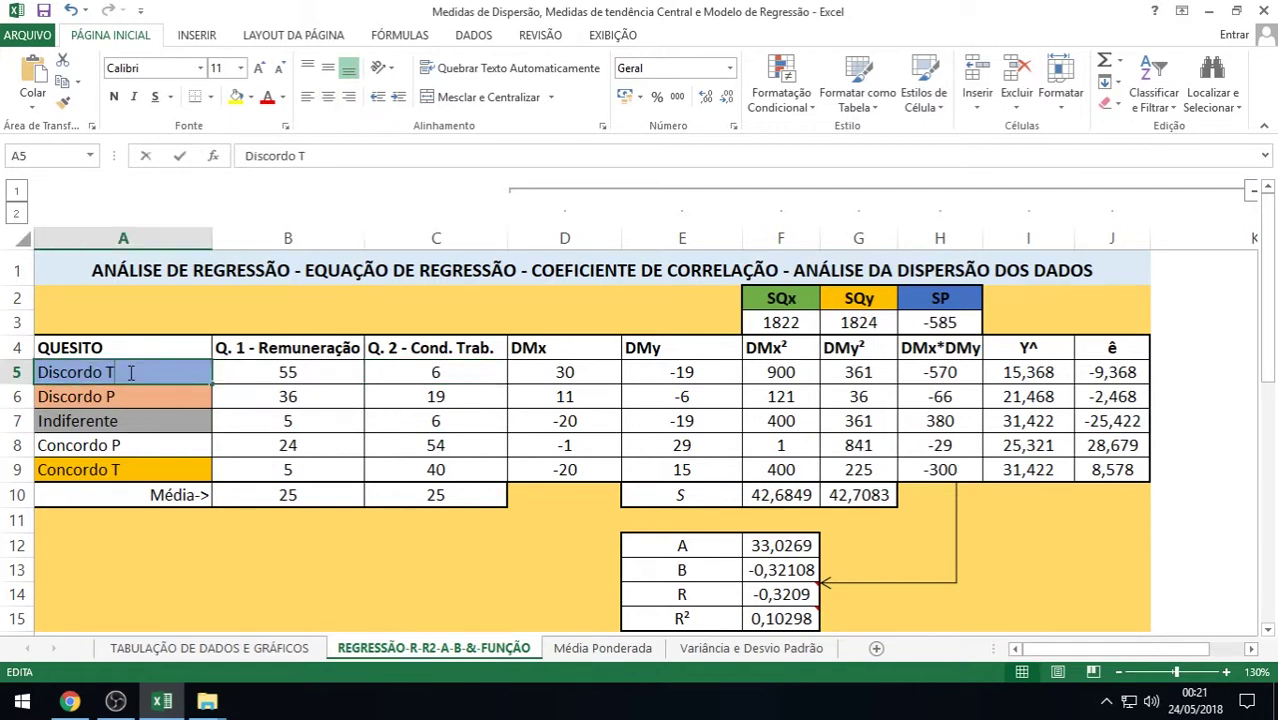
double_click(130, 372)
type("ota")
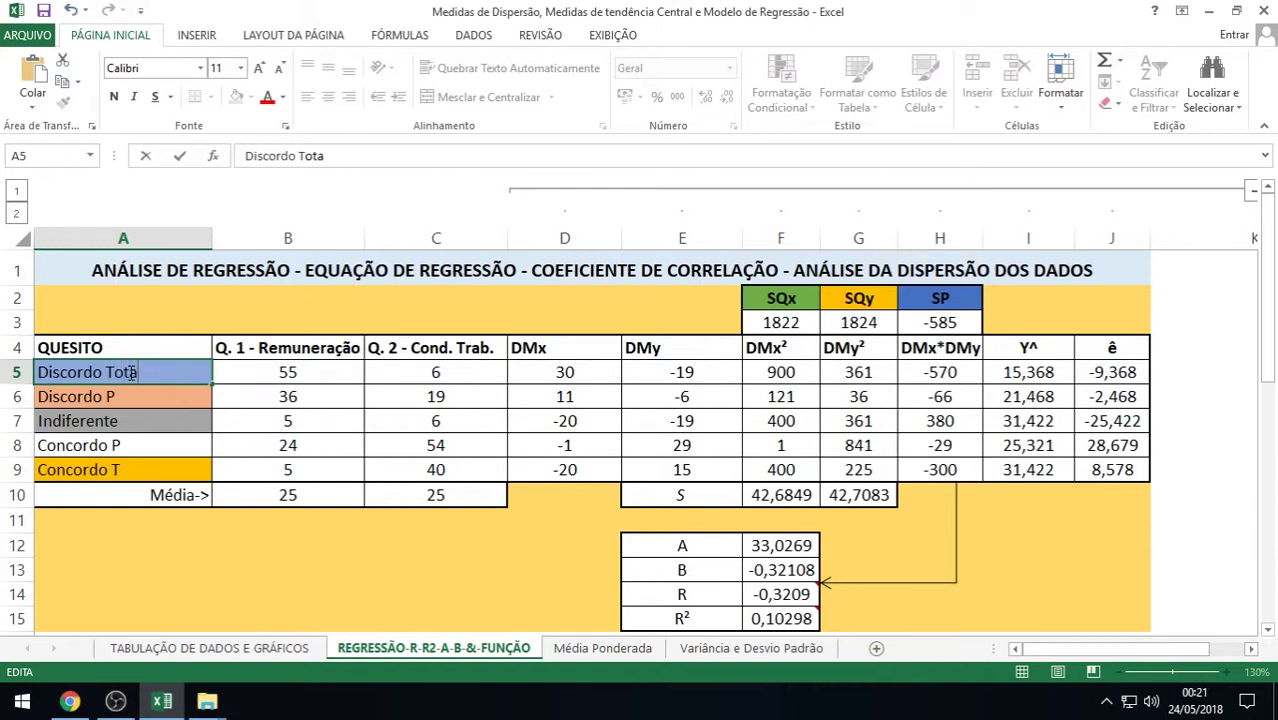
type("lmente")
key("Return")
Complete the category label in A9 to read "Concordo Totalmente"
key("Down")
key("Down")
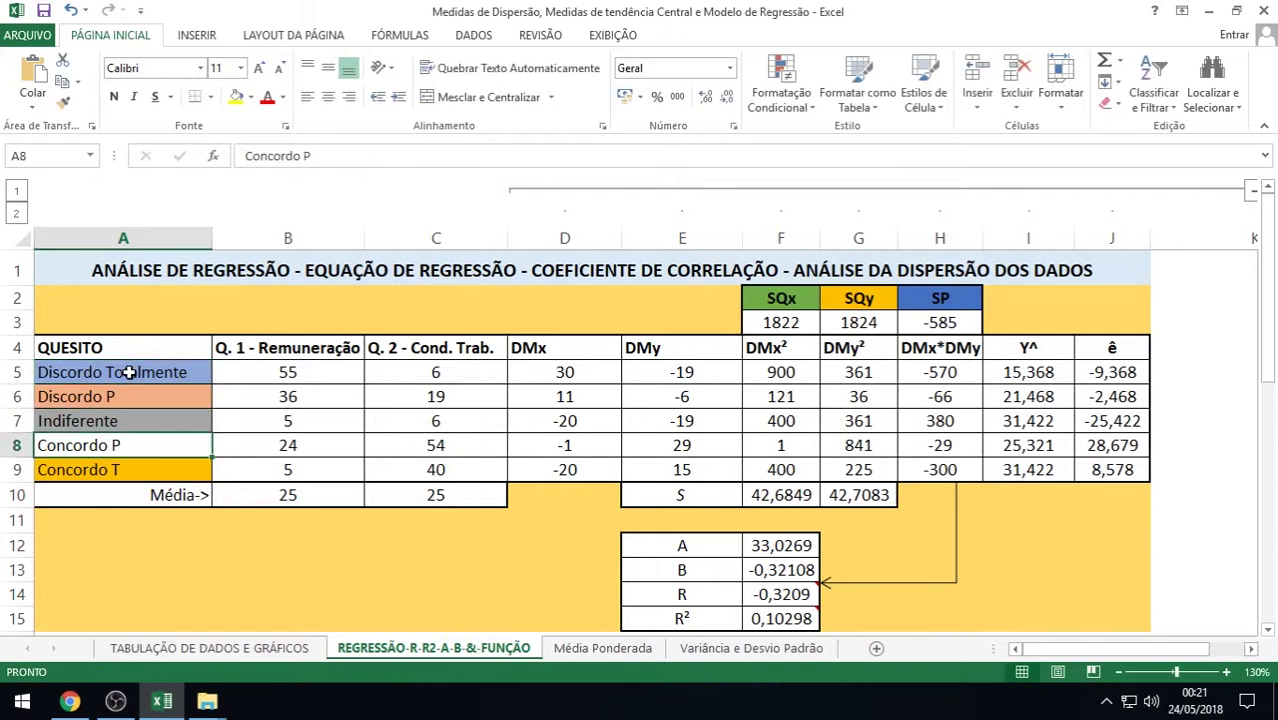
key("Down")
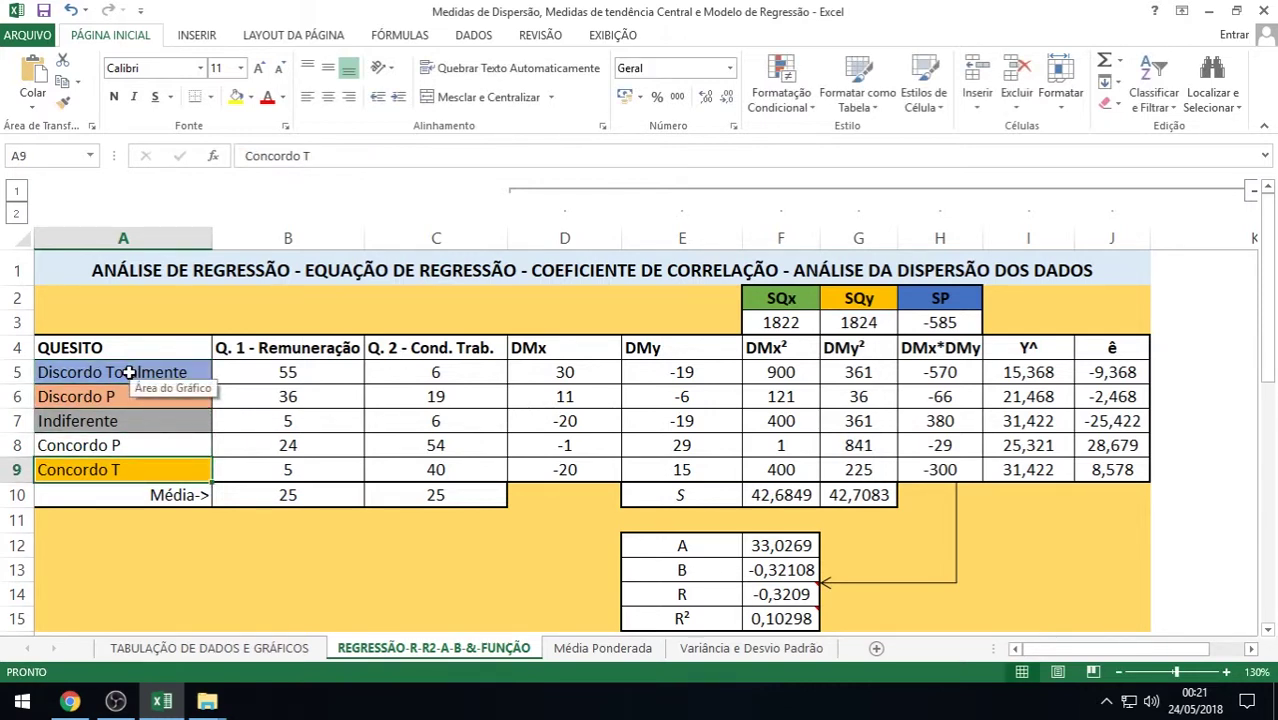
key("F2")
type("ot")
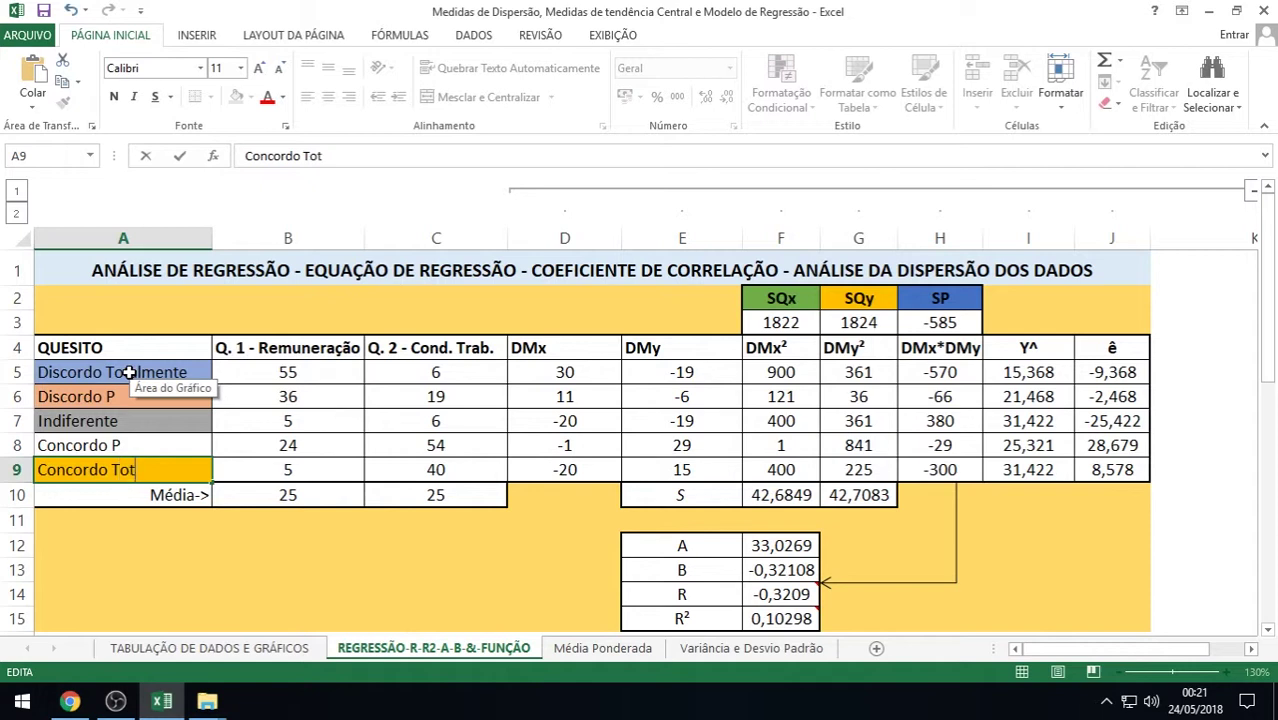
type("almen")
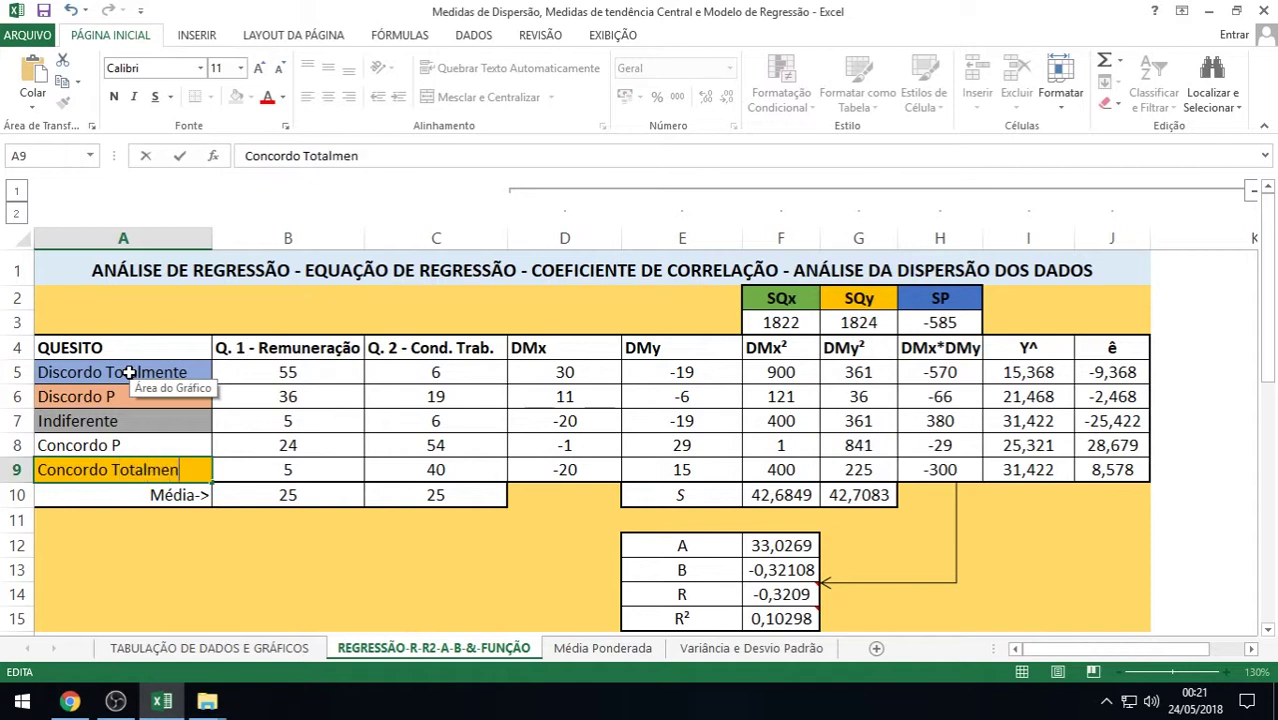
type("te")
key("Return")
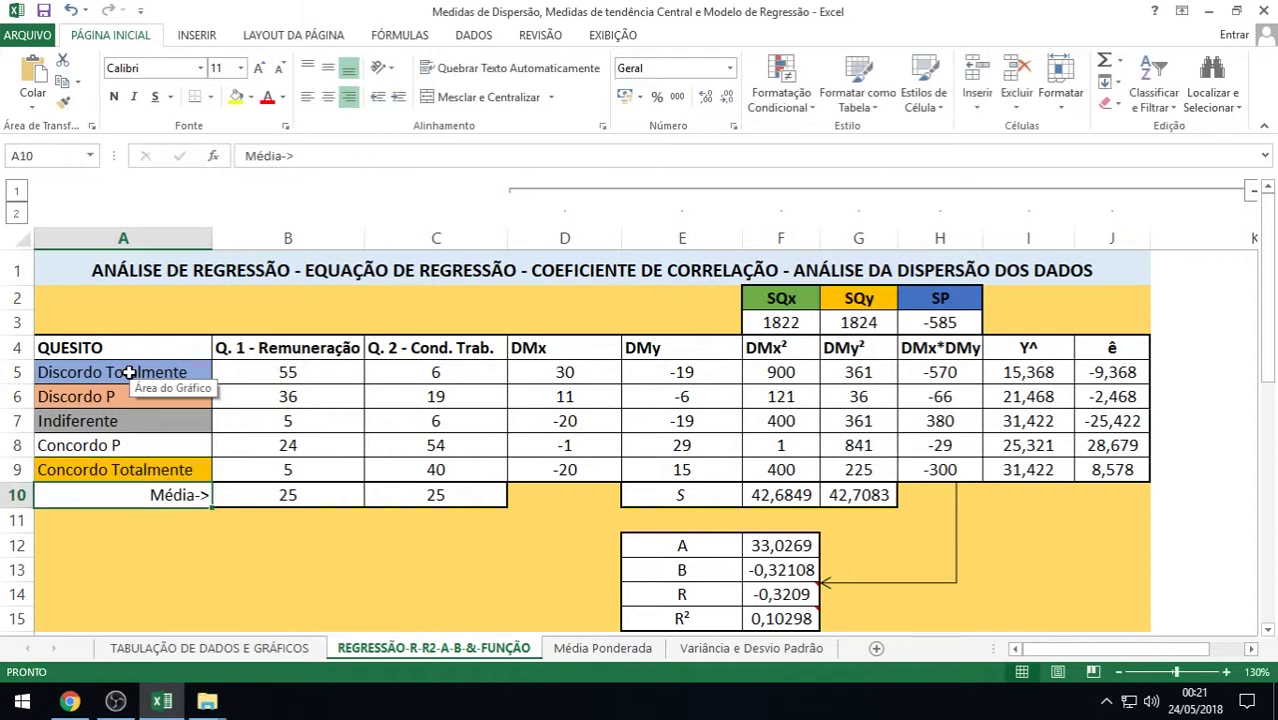
Complete the category label in A6 to read "Discordo Parcialmente"
left_click(131, 395)
key("F2")
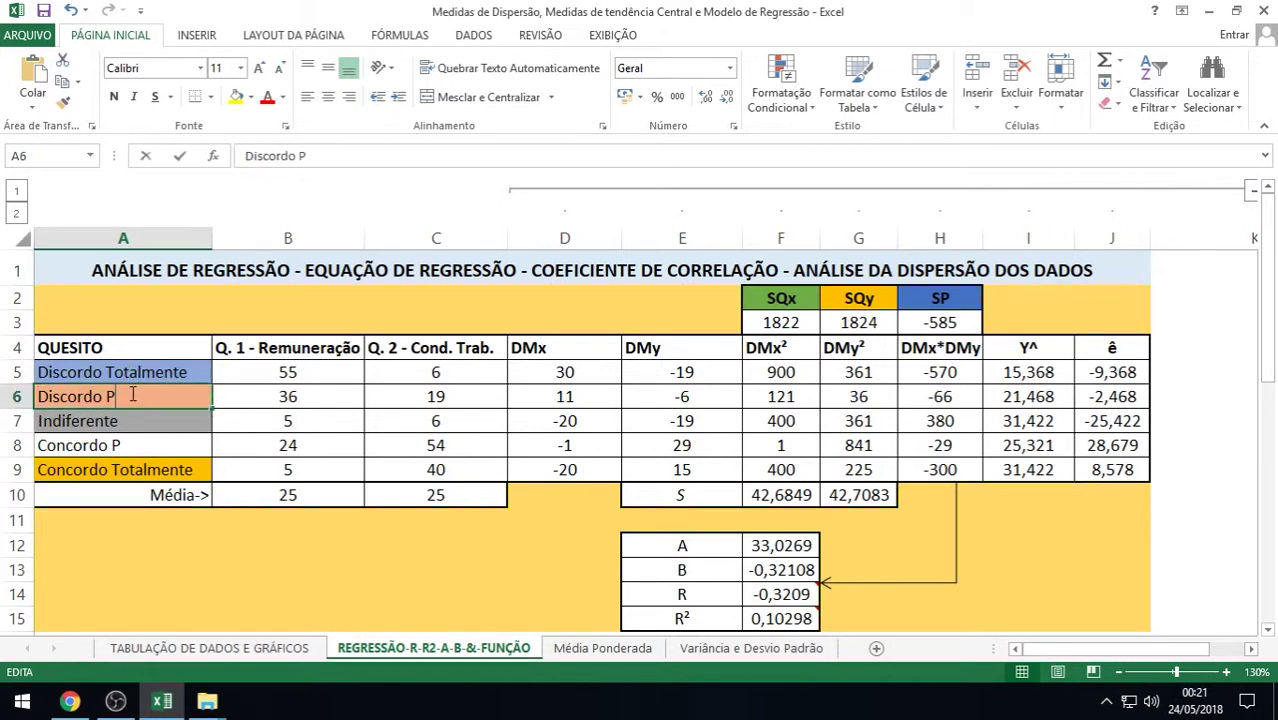
type("arc")
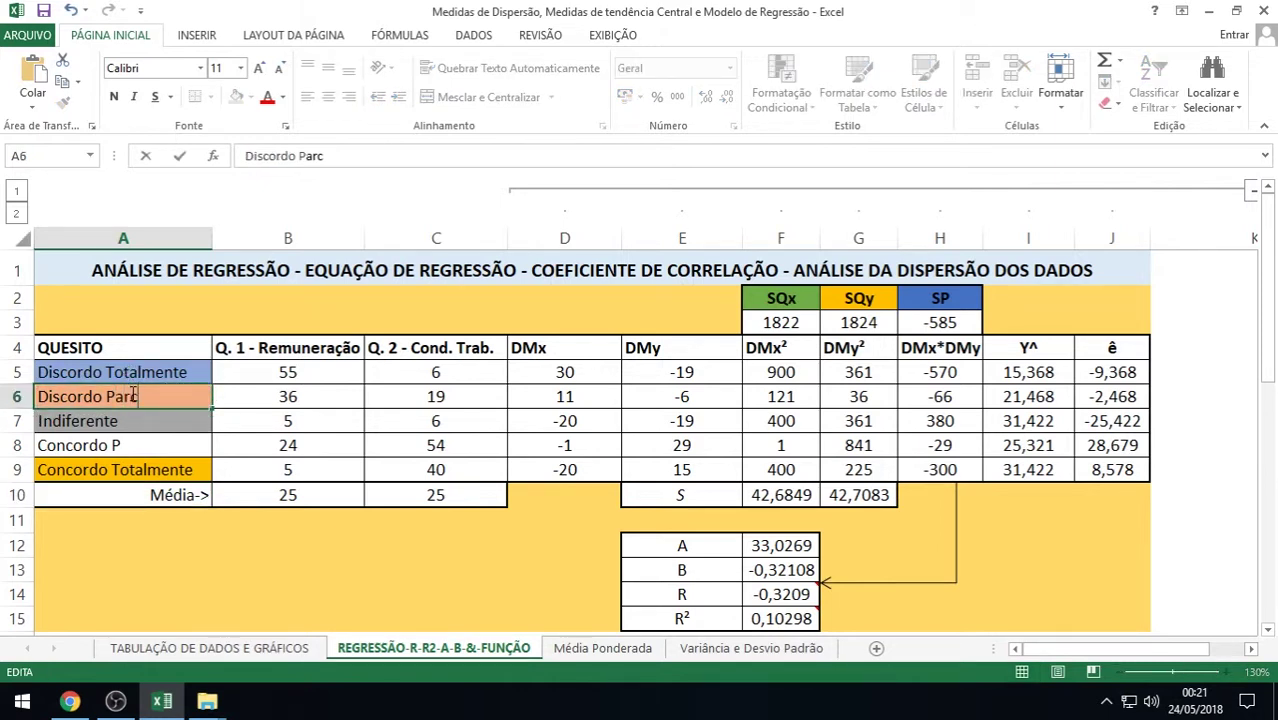
type("ialmente")
key("Return")
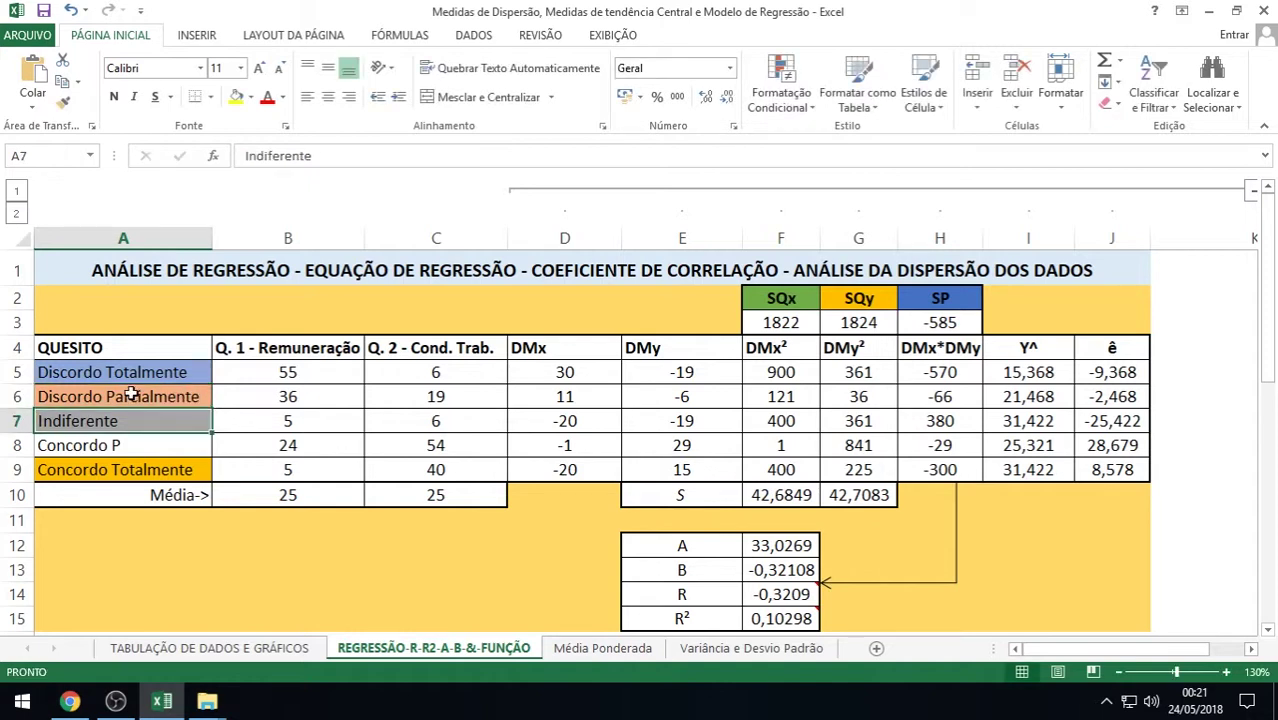
Complete the category label in A8 to read "Concordo Parcialmente"
left_click(134, 449)
double_click(134, 449)
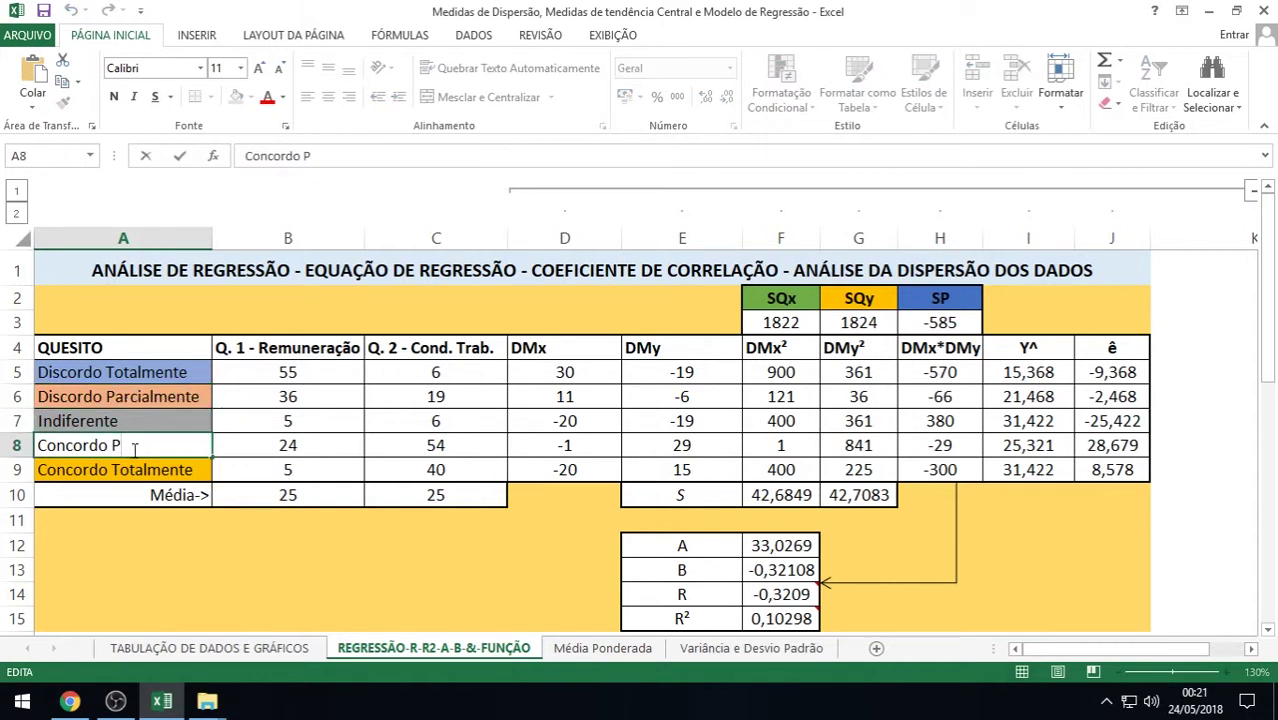
type("arcialmente")
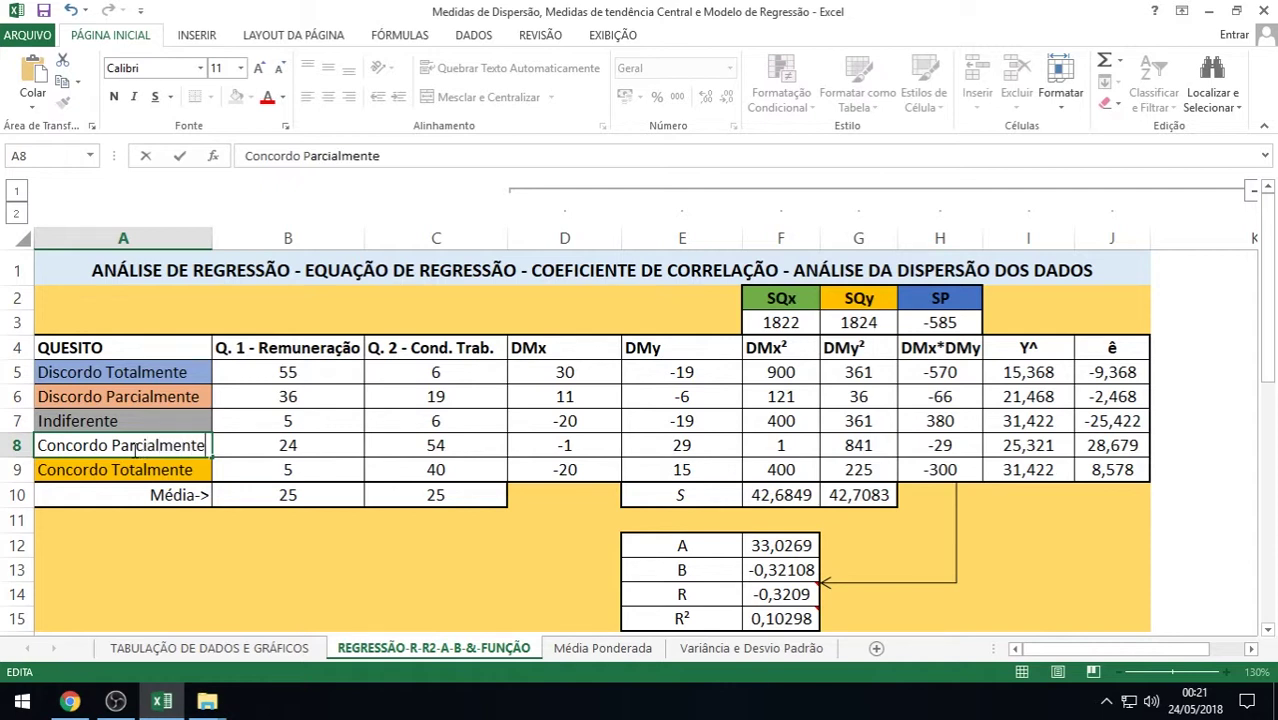
key("Return")
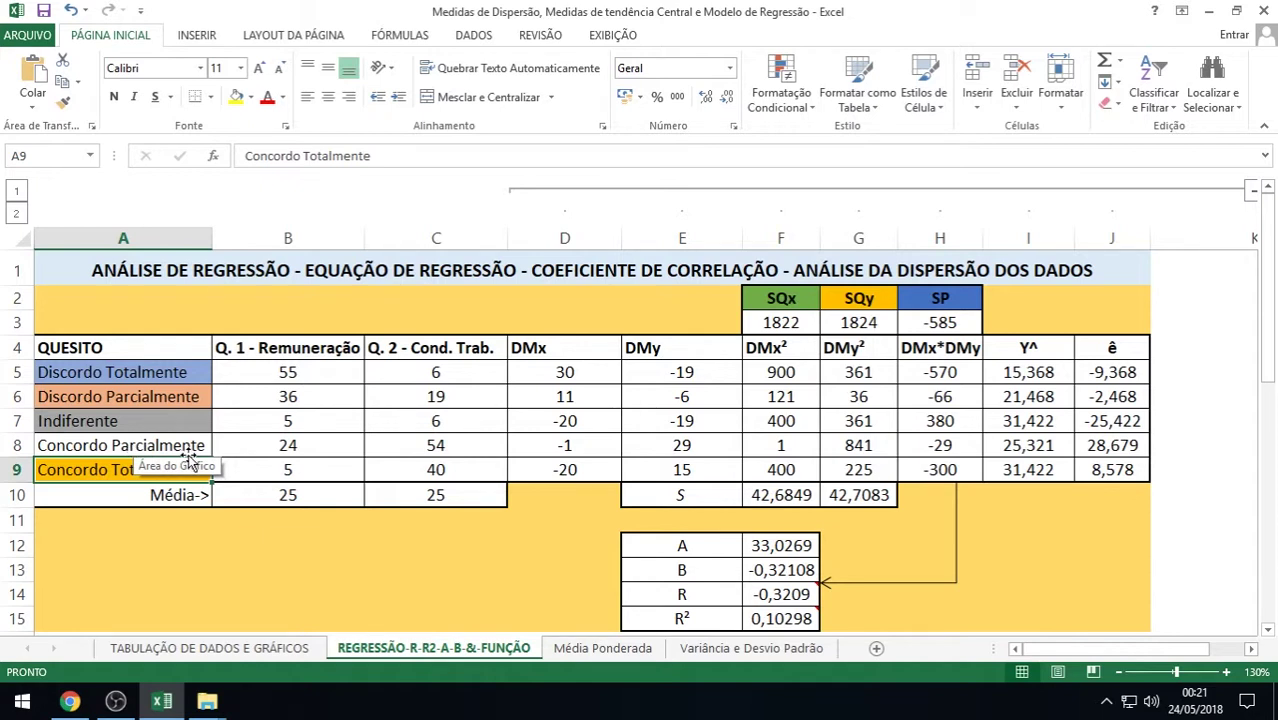
Review the Q. 1 - Remuneração responses and inspect the MÉDIA formulas for both questions in B10 and C10
left_click_drag(287, 350, 286, 468)
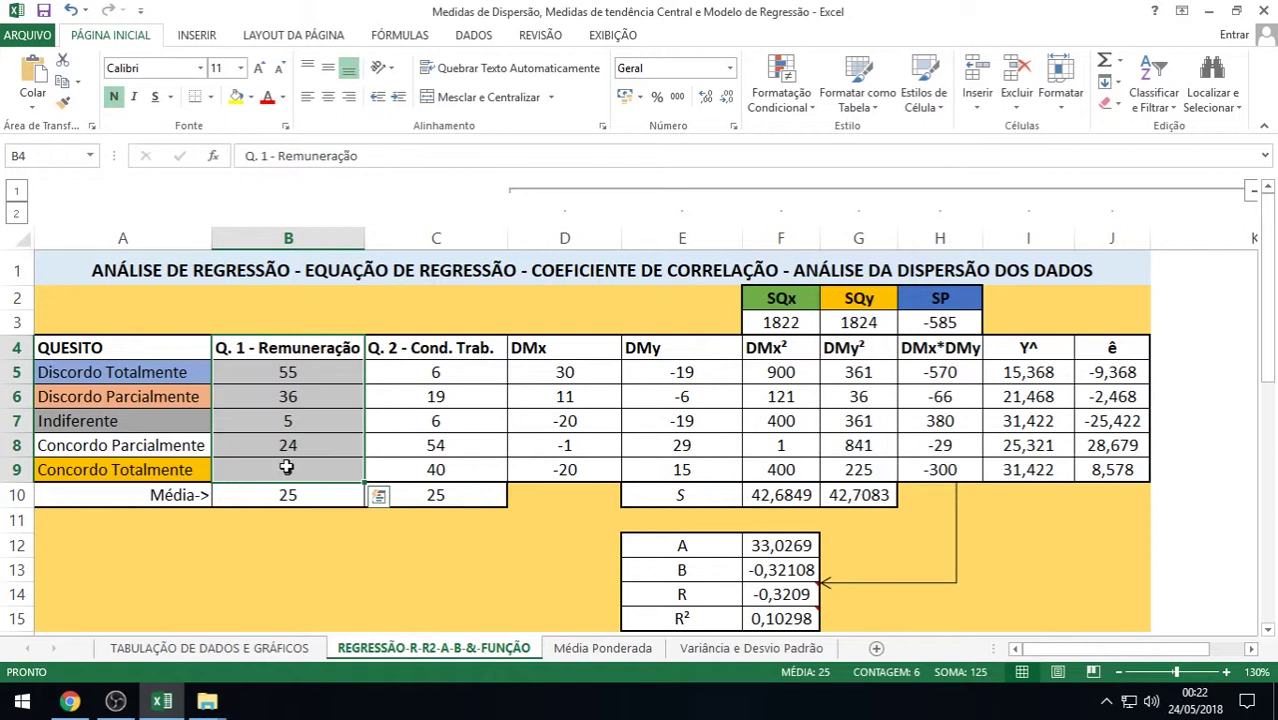
left_click(297, 372)
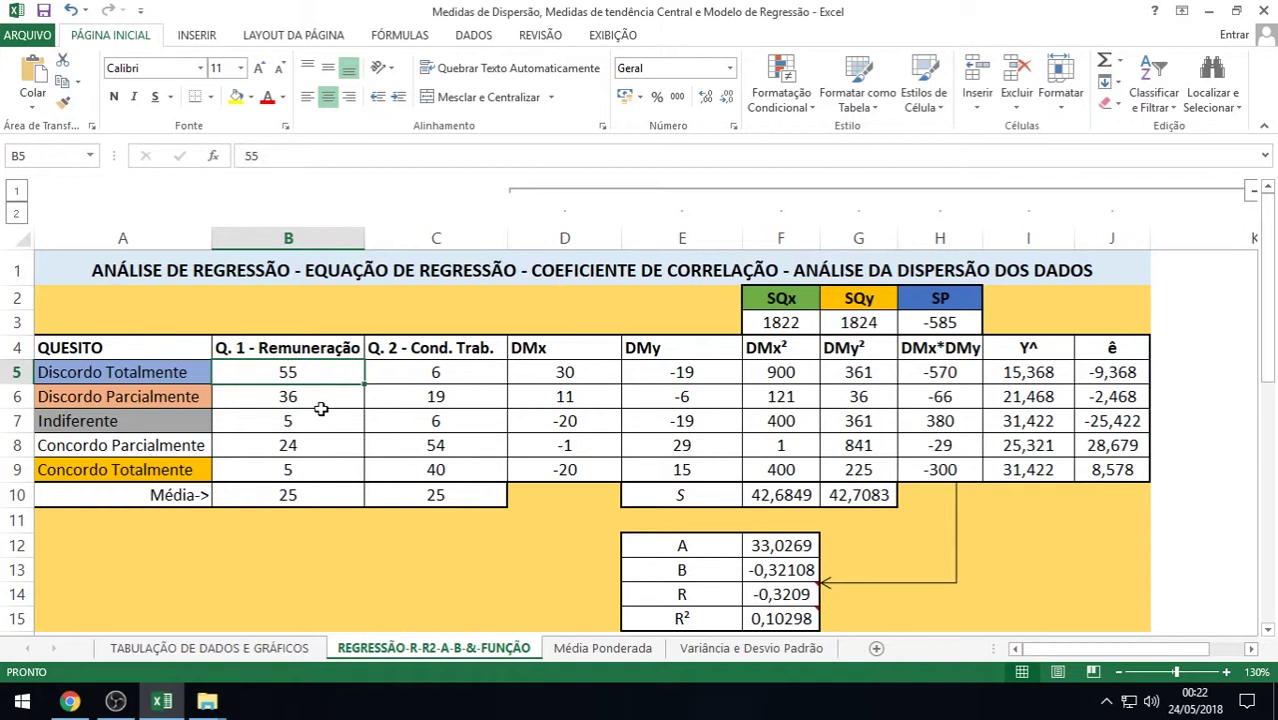
double_click(293, 494)
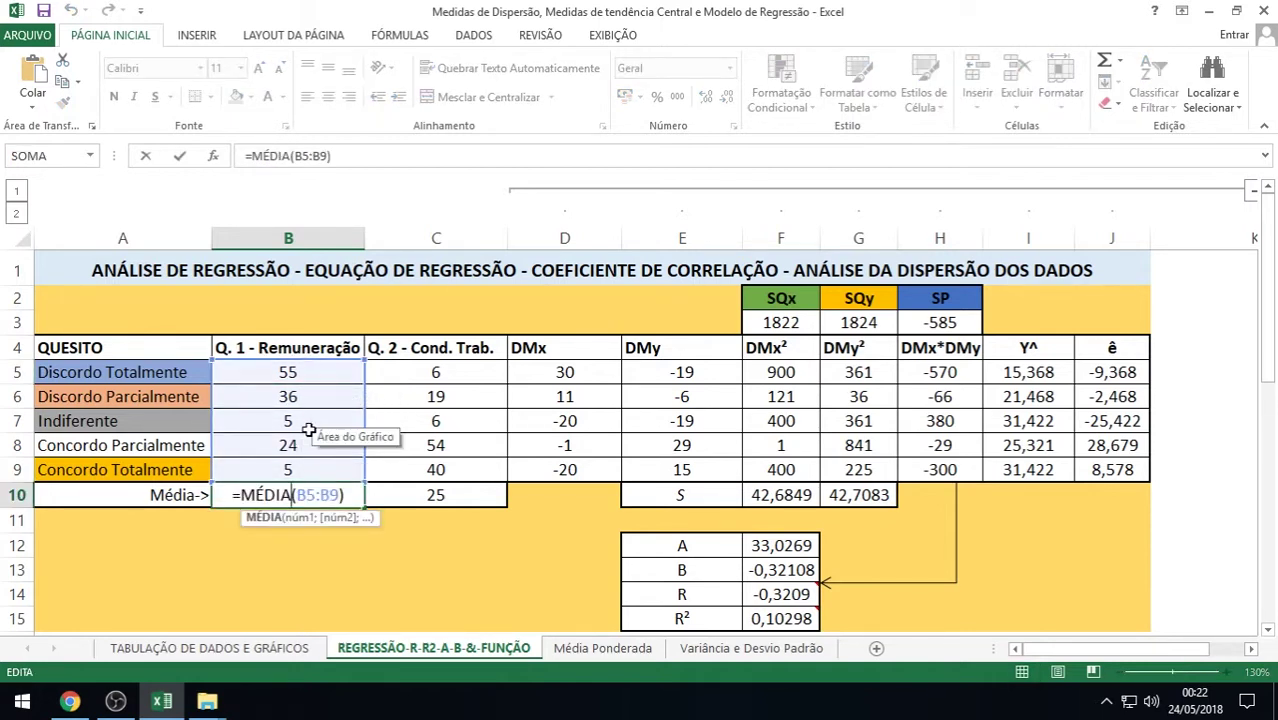
key("Return")
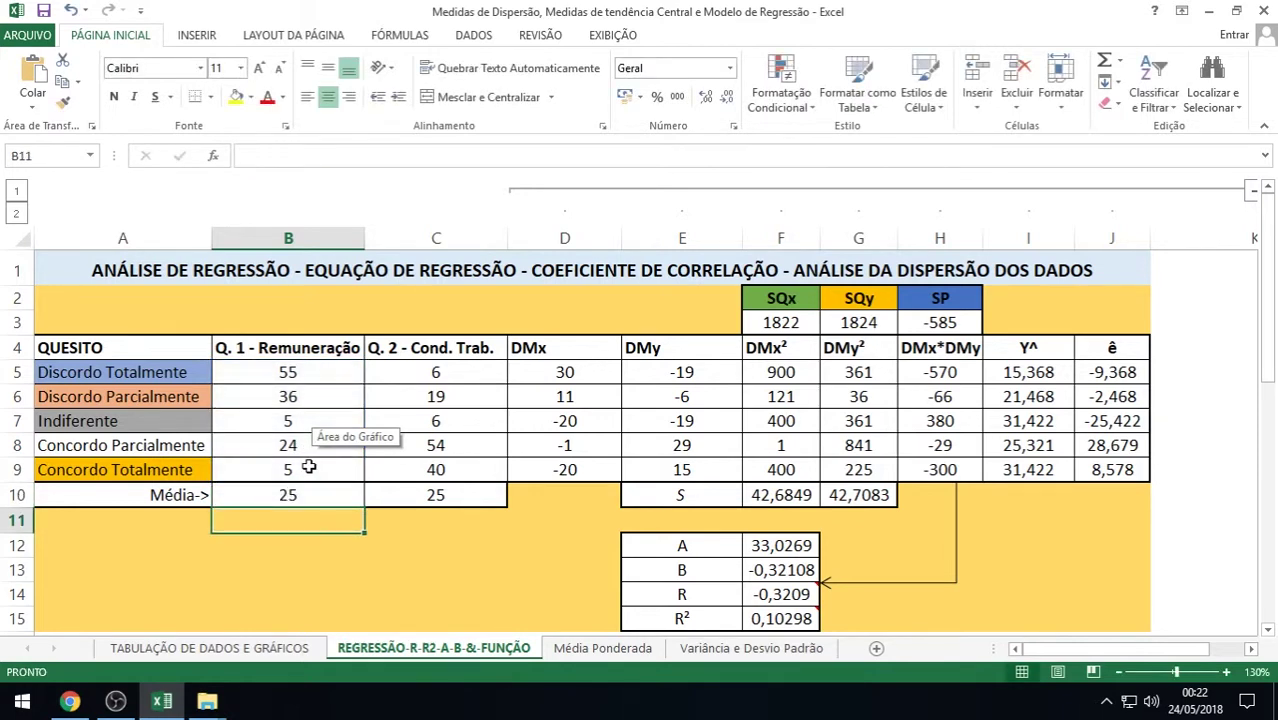
double_click(437, 495)
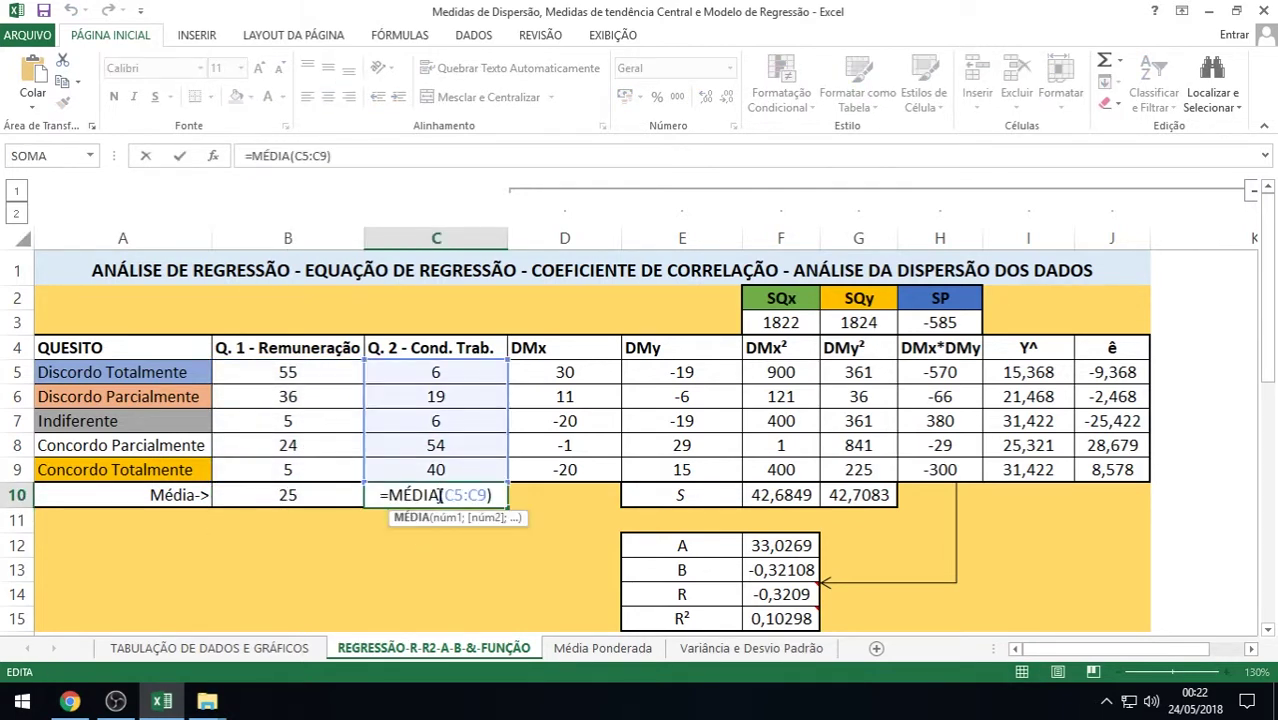
key("Return")
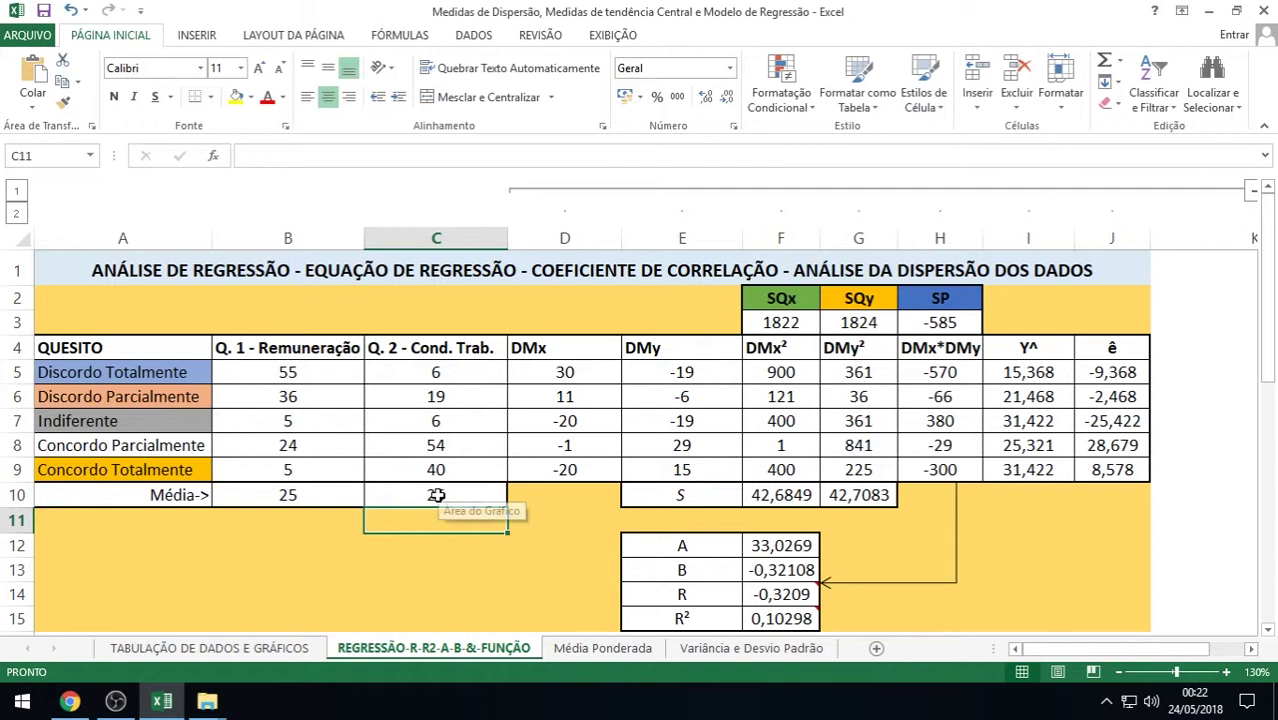
Inspect the deviation-from-mean formulas in the DMx column (D5 and D9) and the DMy column (E5)
double_click(578, 371)
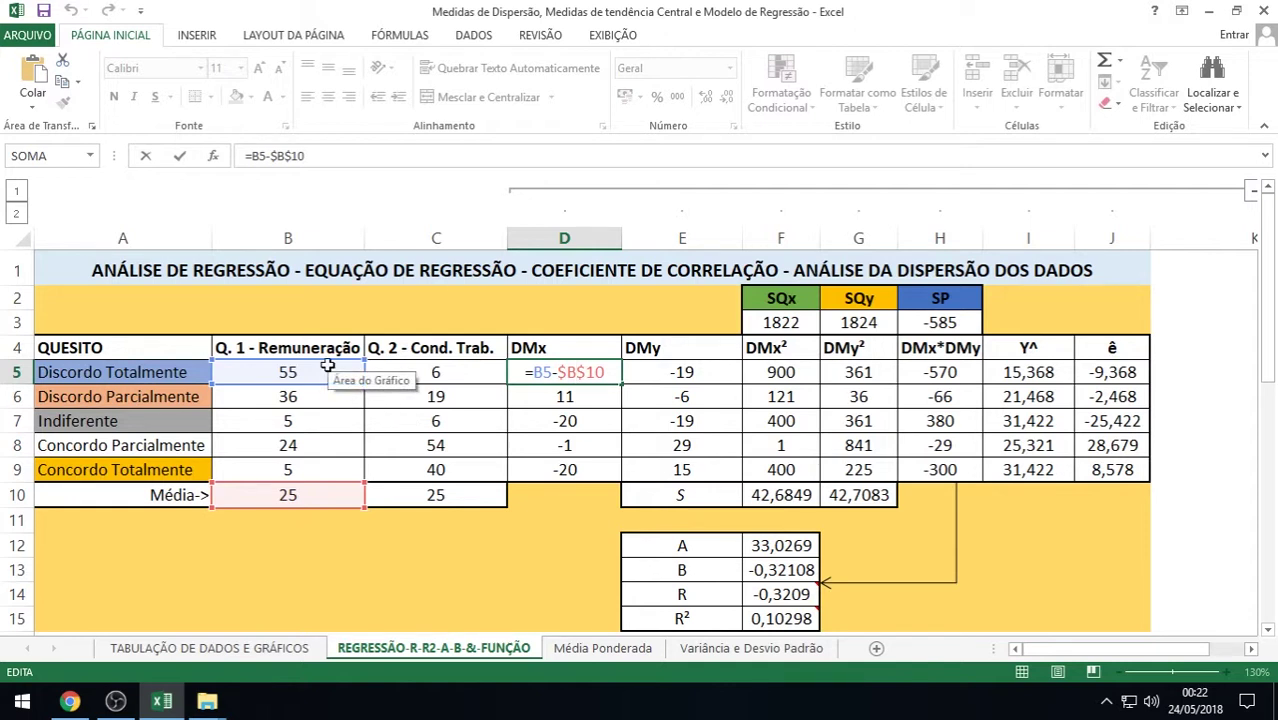
key("Return")
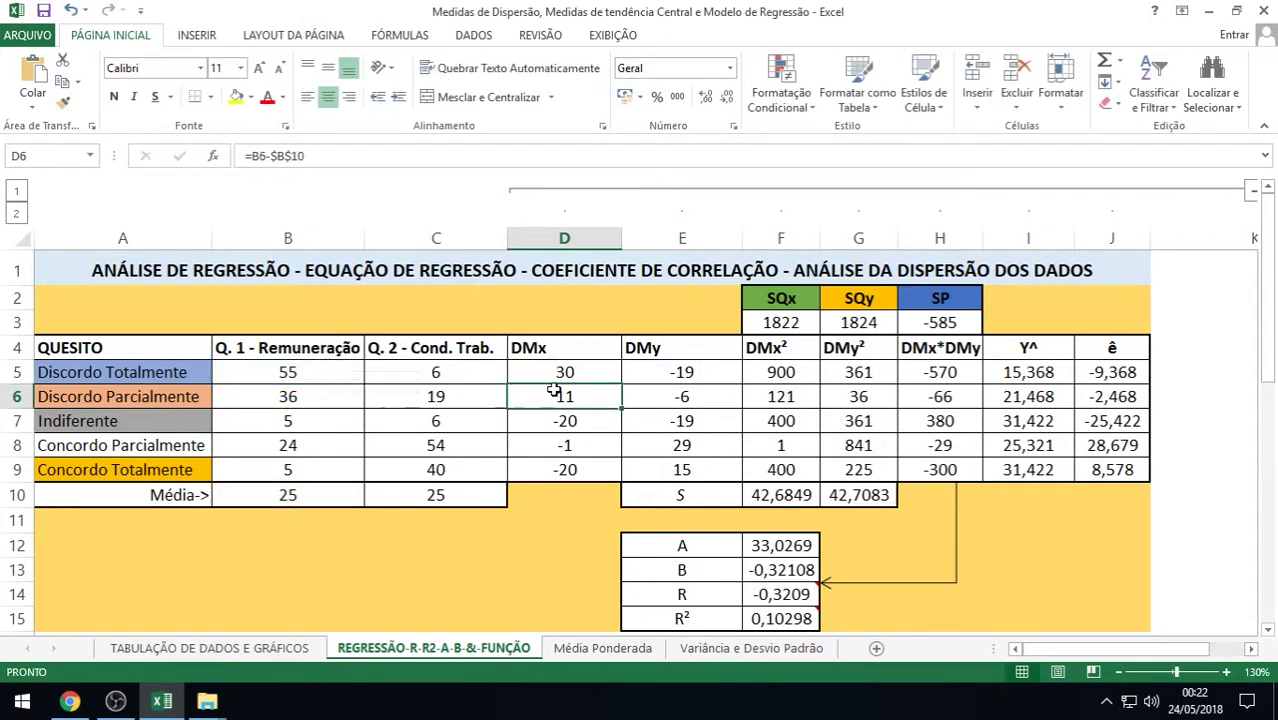
double_click(588, 470)
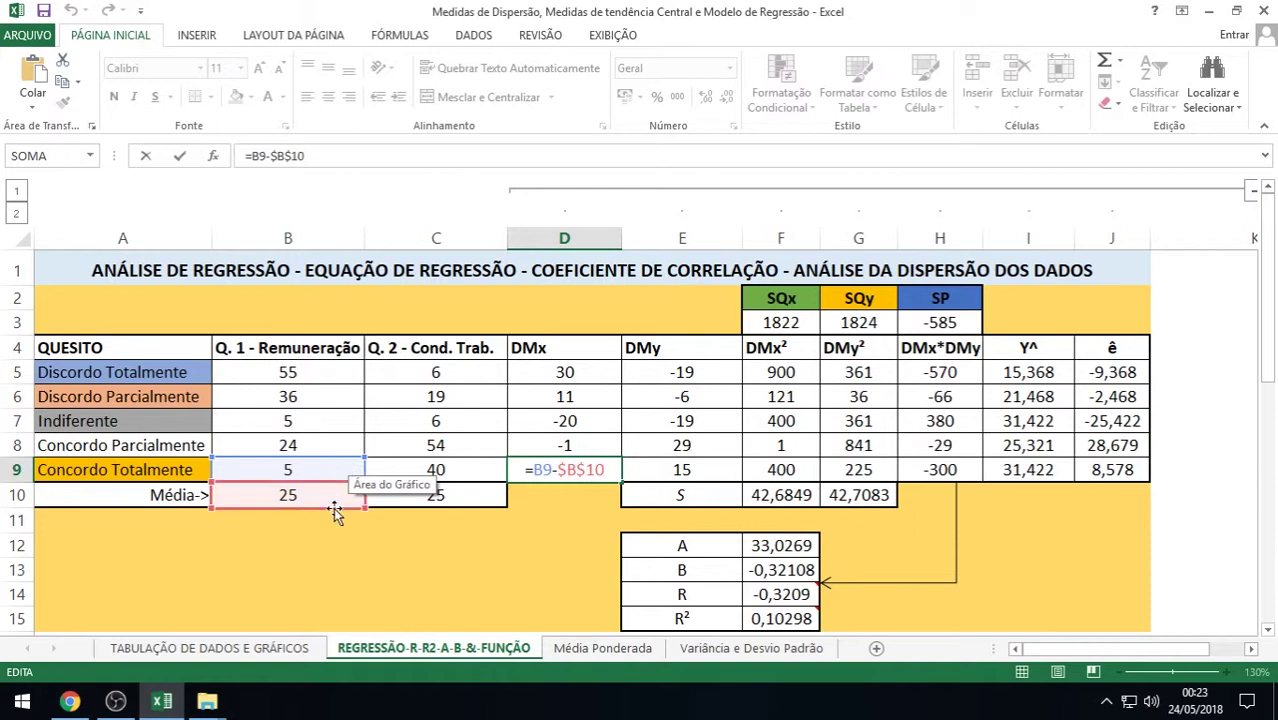
key("Return")
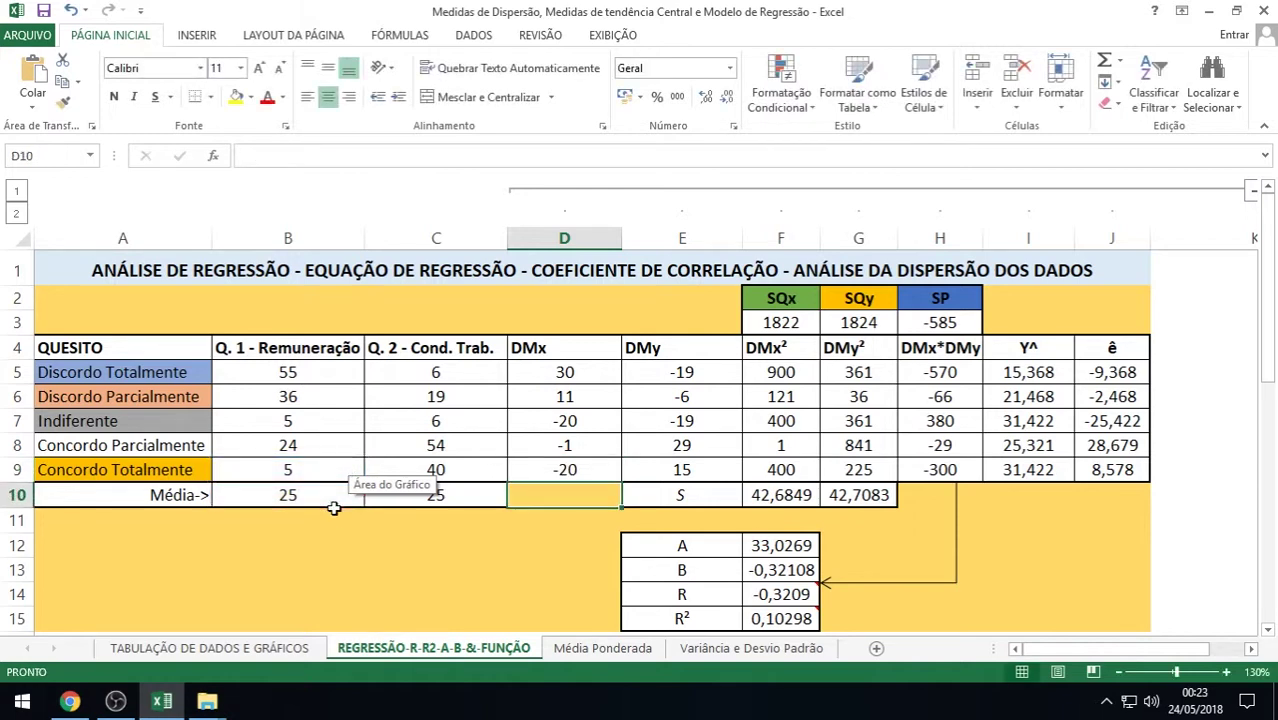
double_click(662, 372)
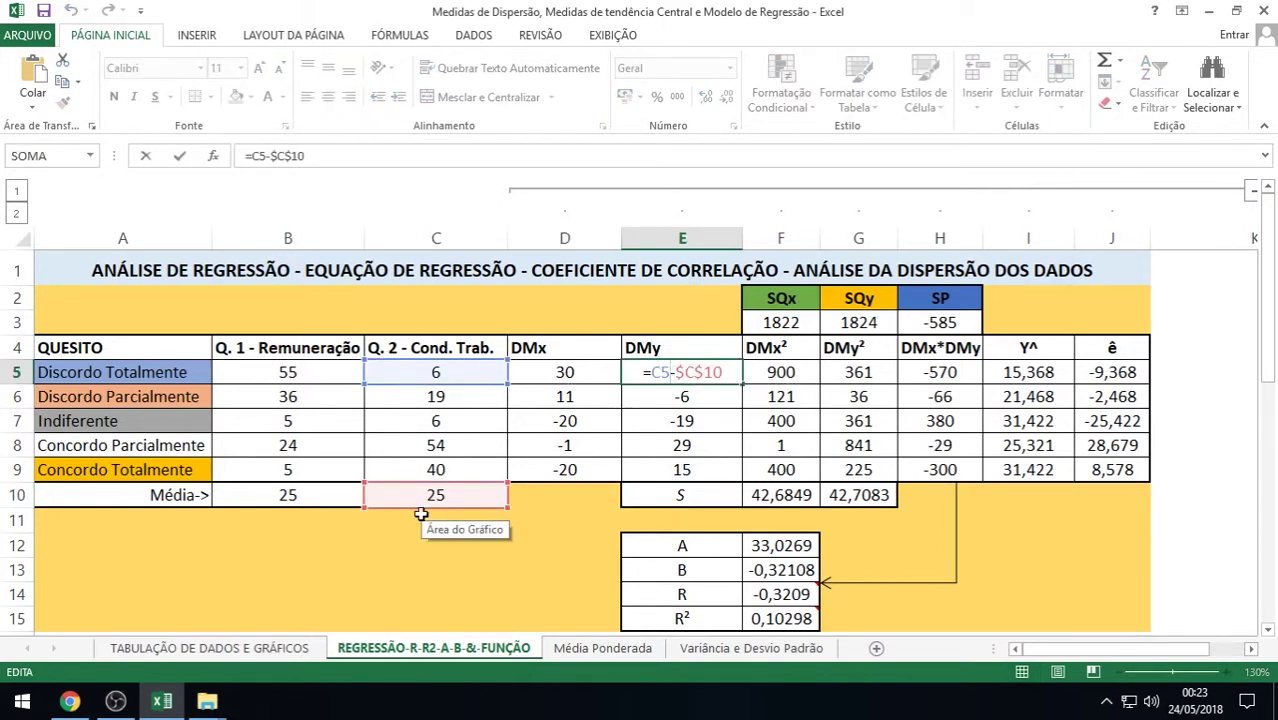
key("Escape")
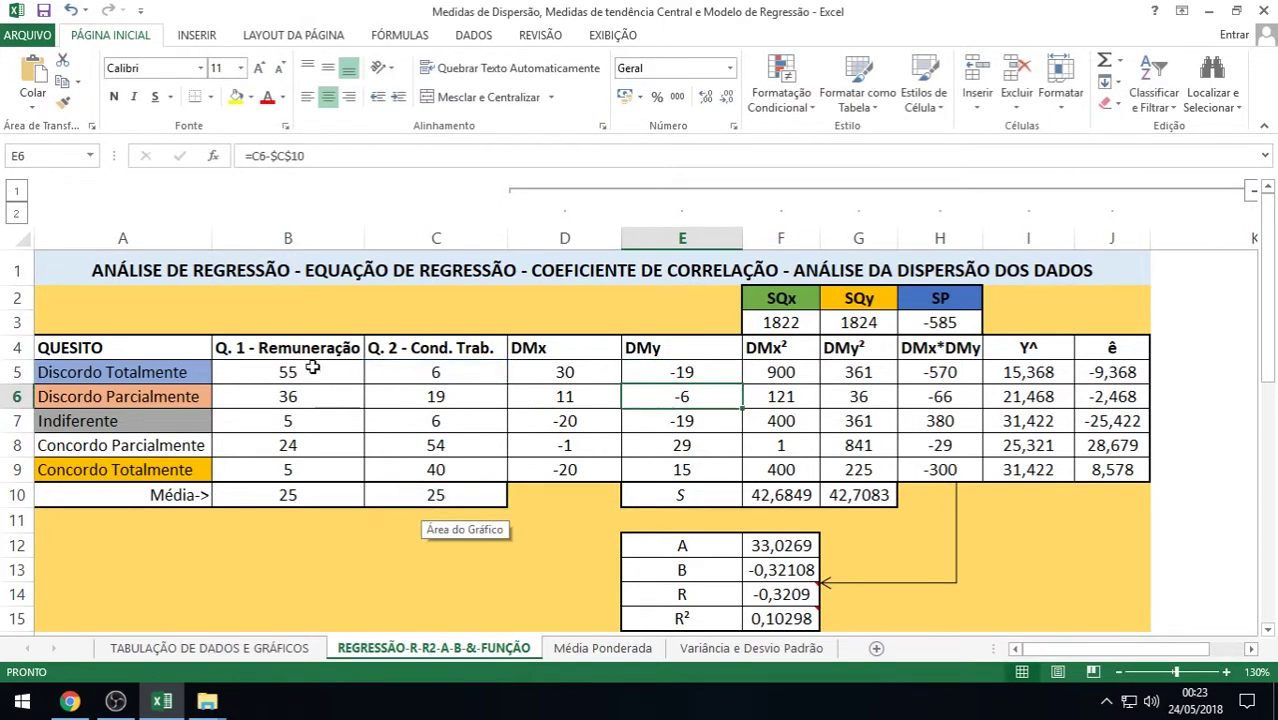
Label the two question columns as variables by entering "x" in B3 and "y" in C3
left_click(316, 320)
type("x")
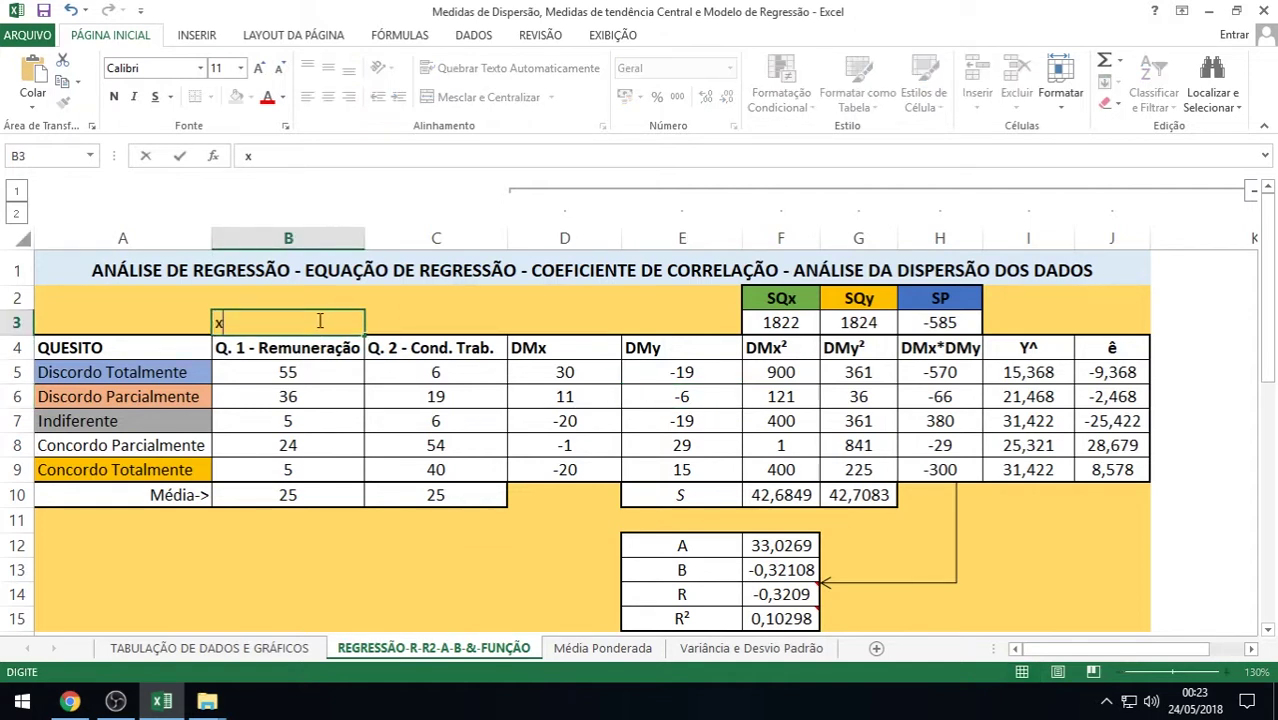
key("Return")
key("Up")
key("Right")
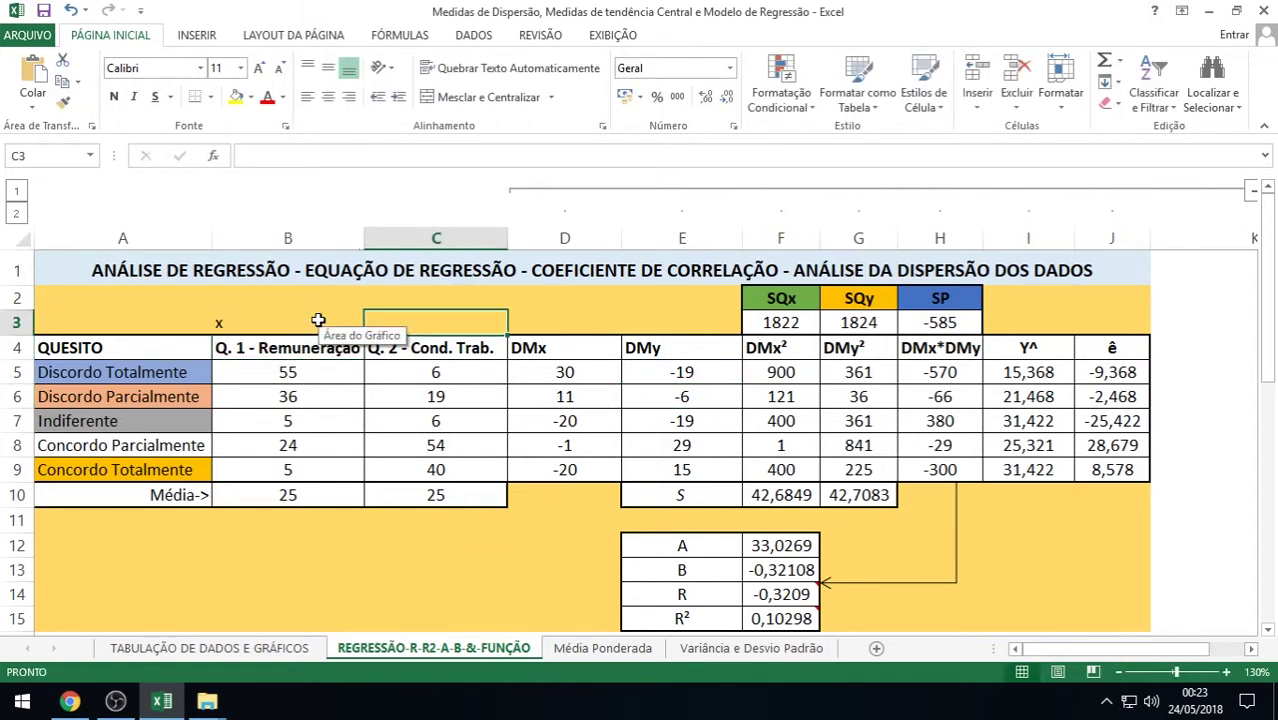
type("y")
key("Return")
Centre the x and y labels in B3:C3 and make them bold
left_click_drag(318, 320, 382, 320)
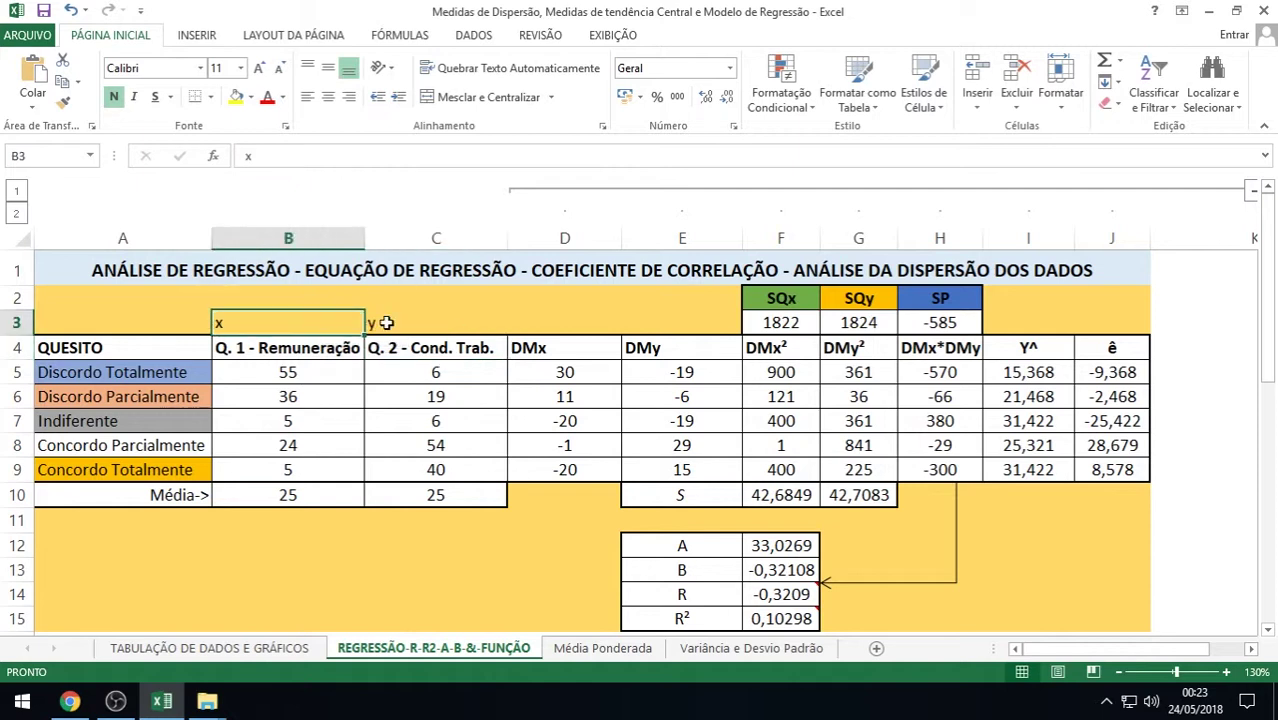
left_click(327, 97)
left_click(121, 97)
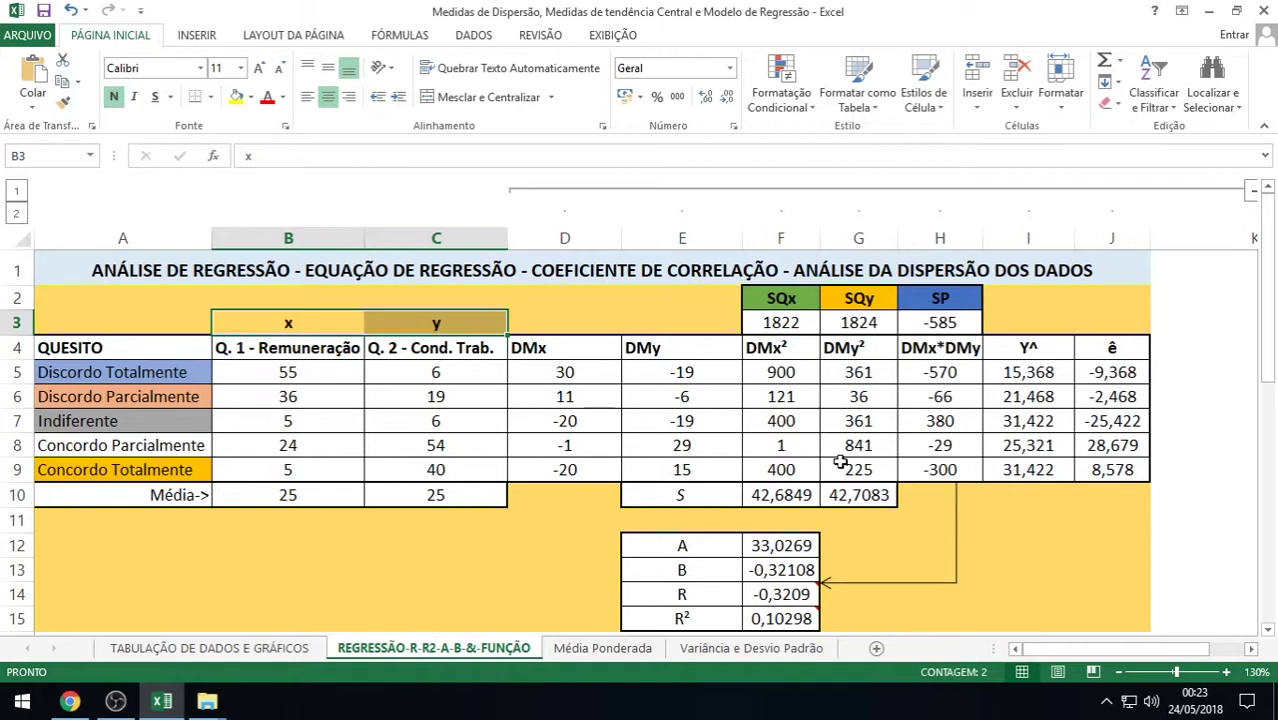
Inspect the squared-deviation formulas in the DMx² column, cell by cell from F5 to F9
left_click(680, 352)
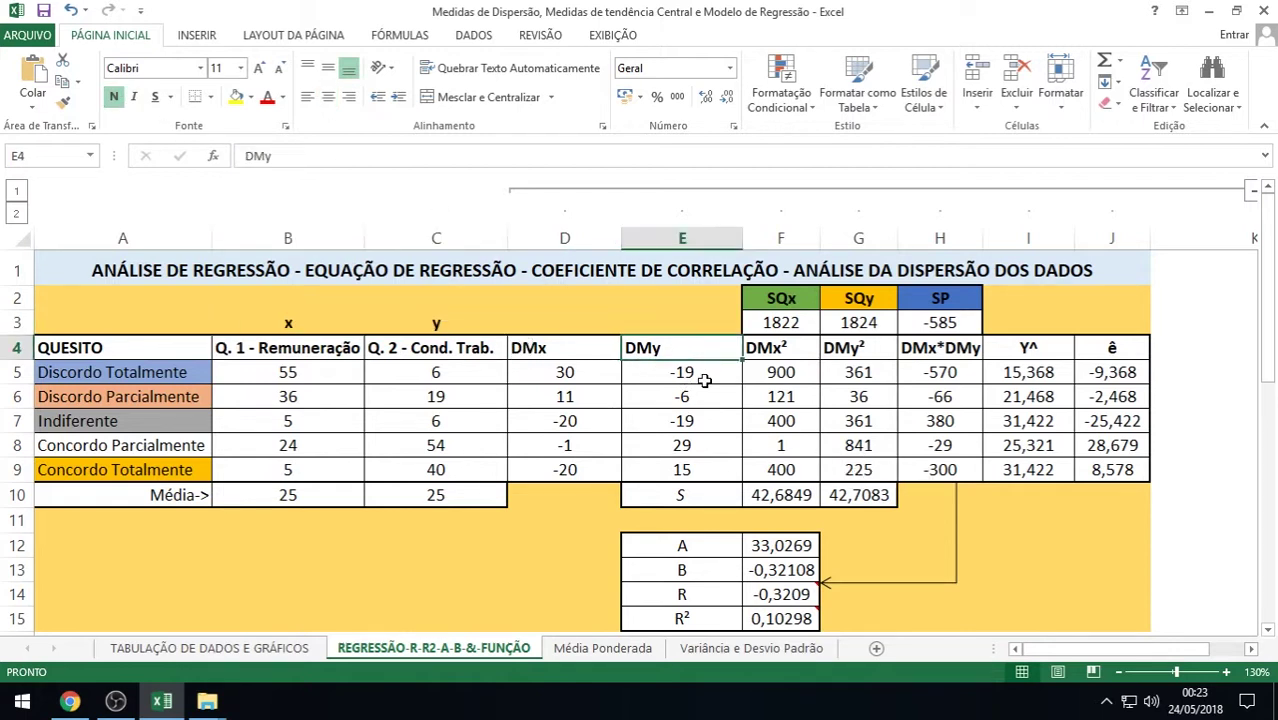
double_click(798, 370)
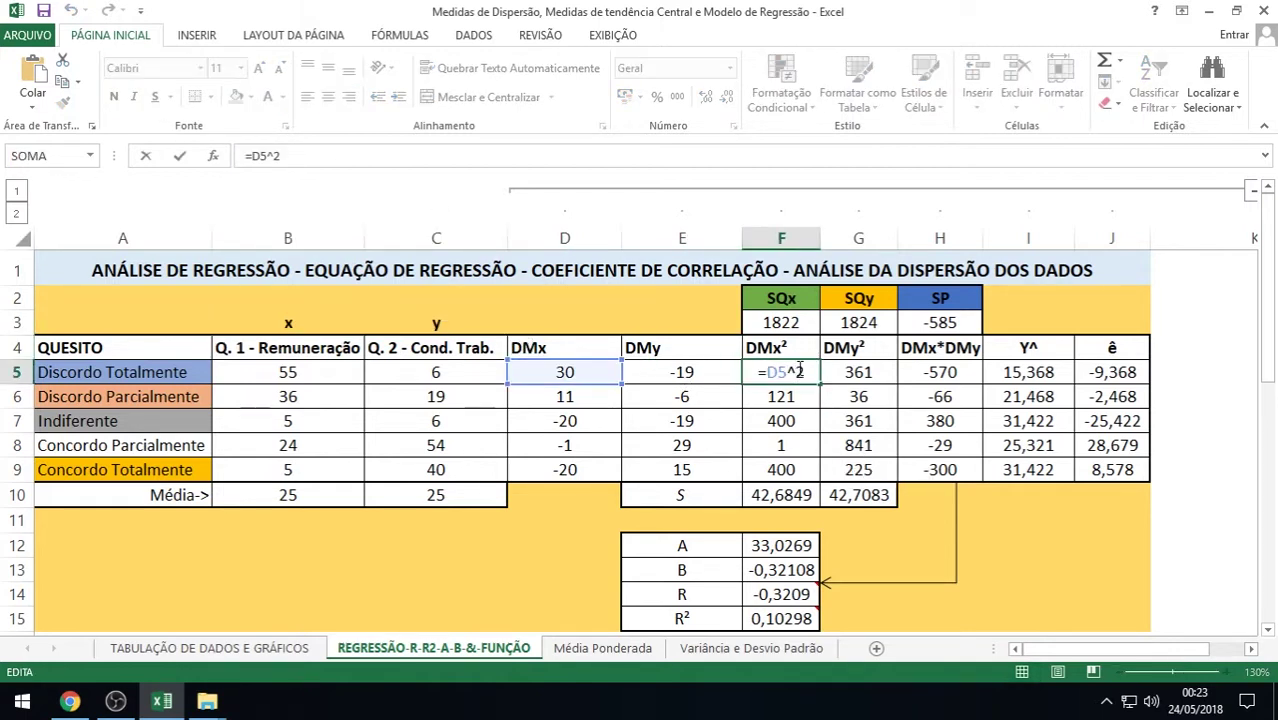
key("Return")
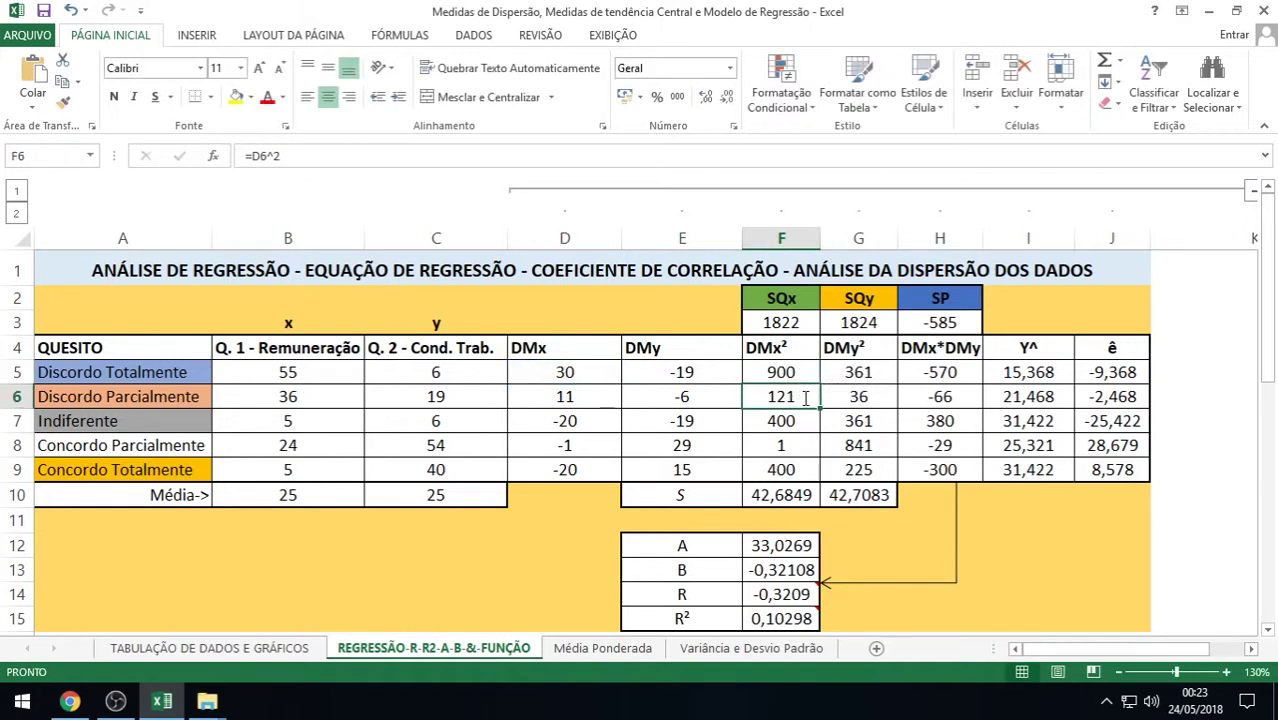
double_click(803, 397)
key("Return")
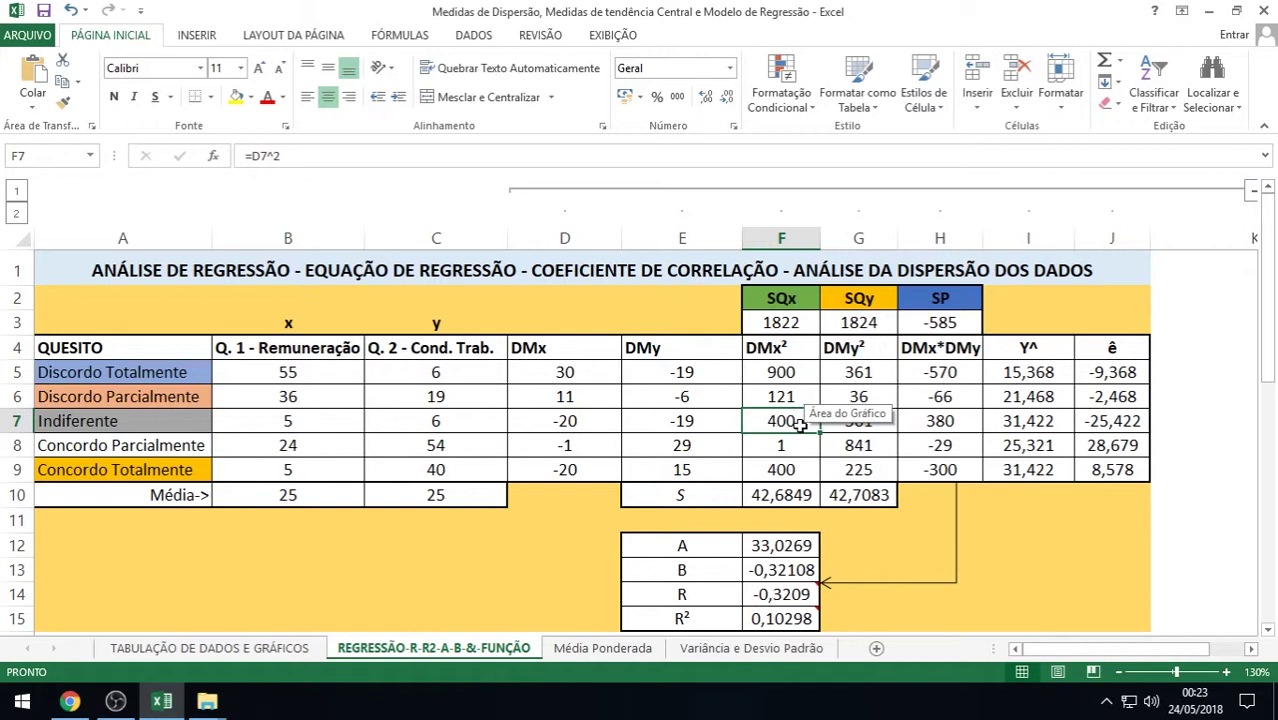
double_click(799, 423)
key("Return")
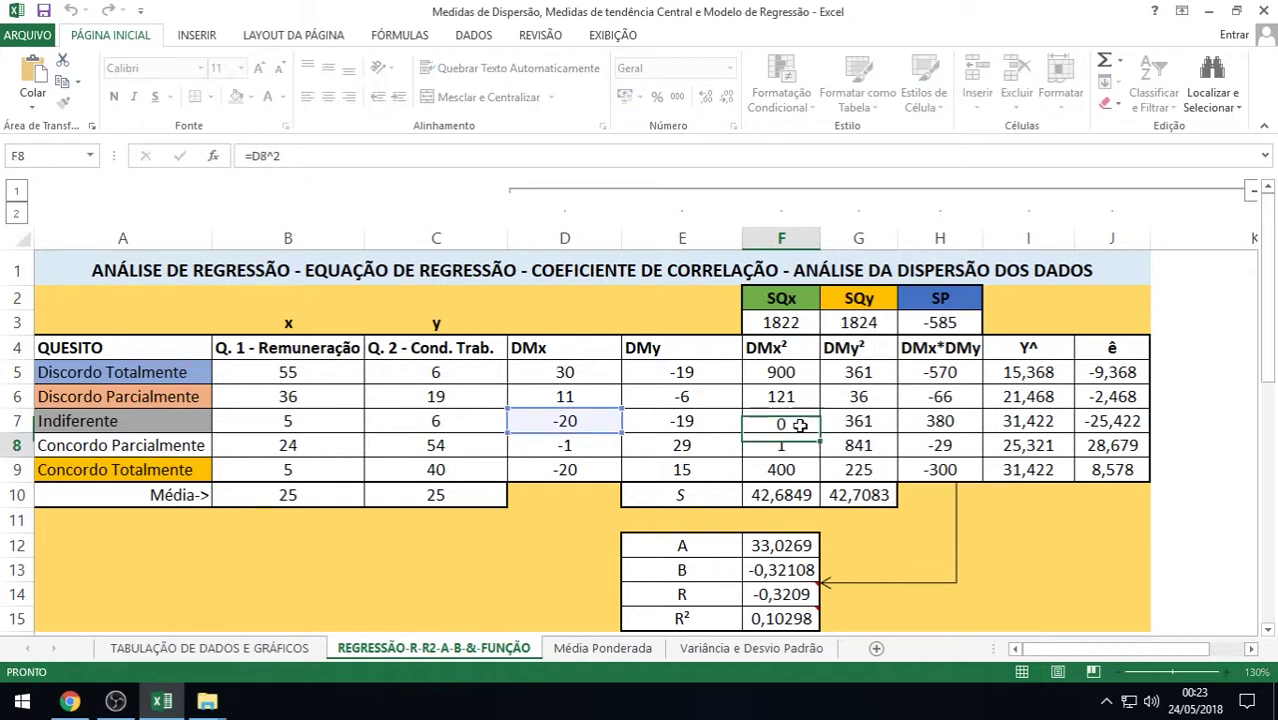
double_click(800, 447)
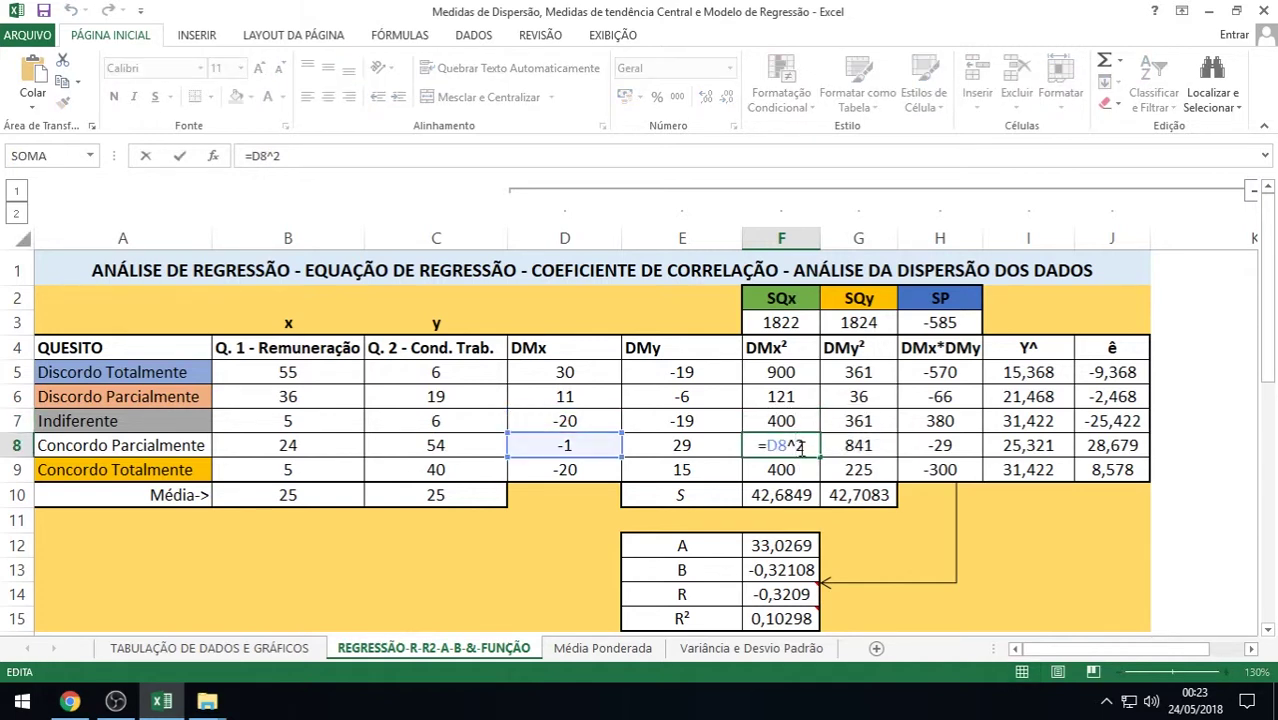
key("Return")
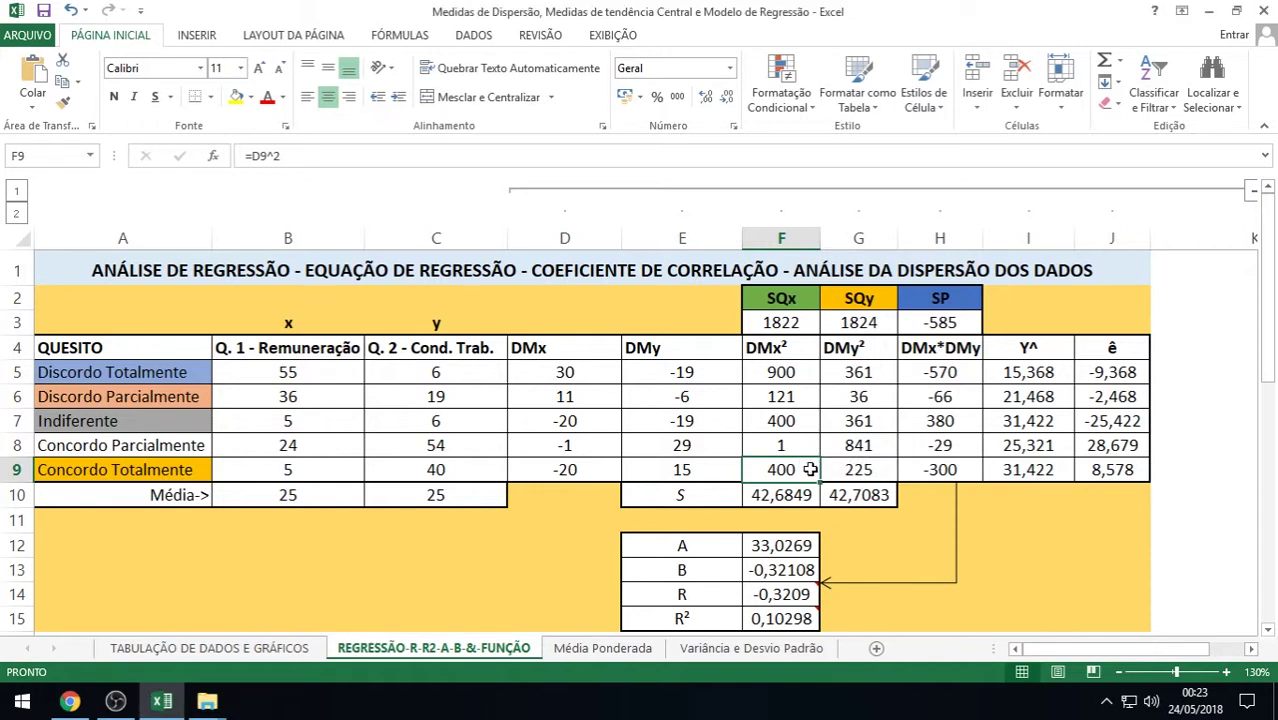
double_click(806, 470)
key("Return")
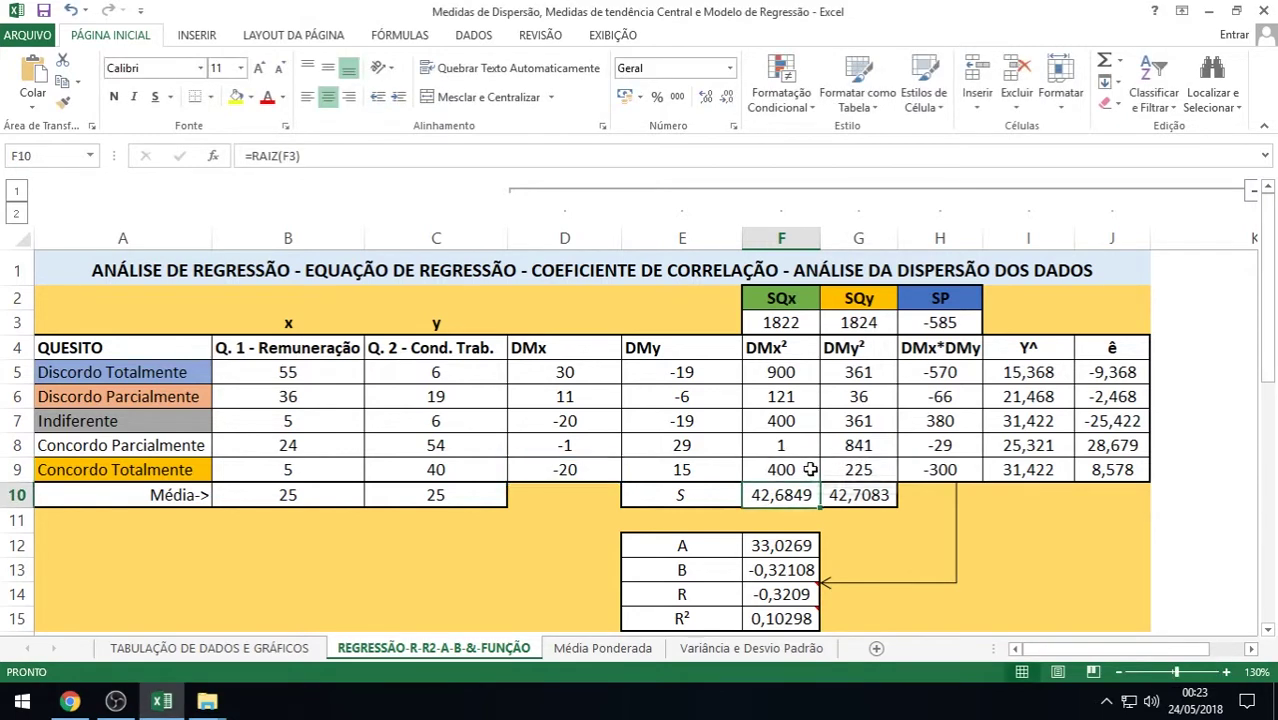
Inspect the SQx sum formula in F3 and the square-root formulas for S in F10 and G10
double_click(800, 323)
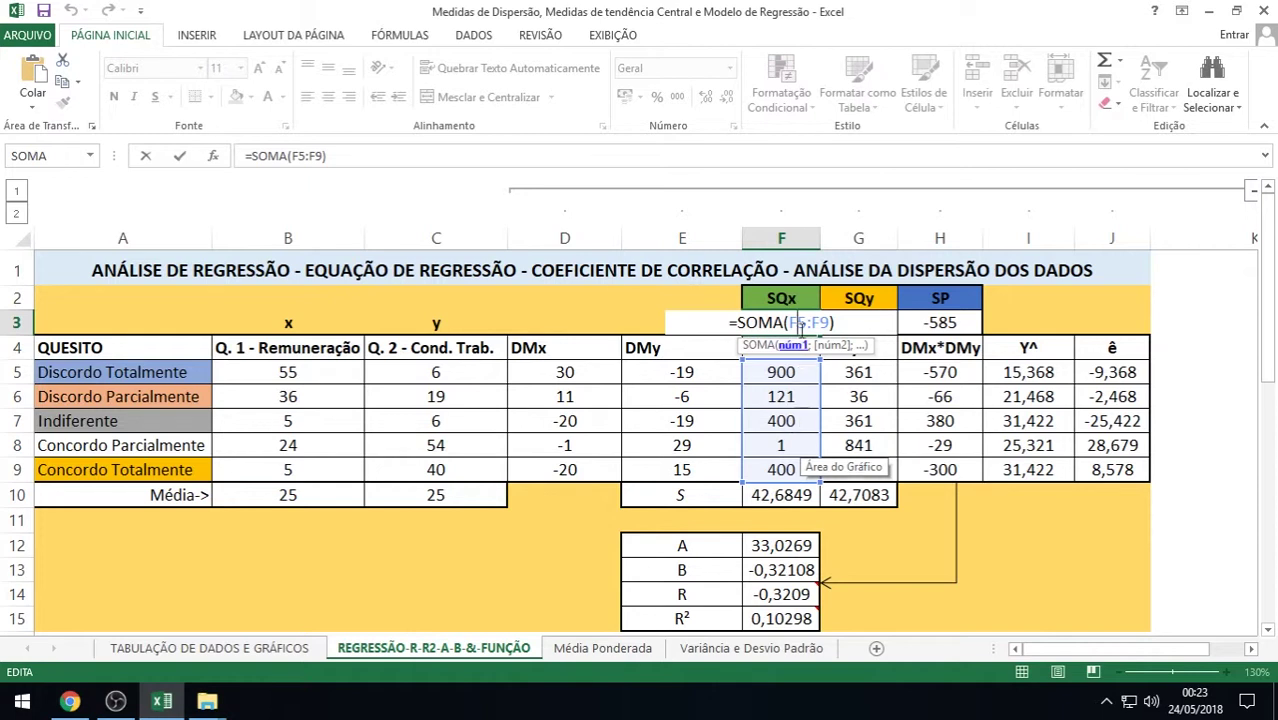
key("Return")
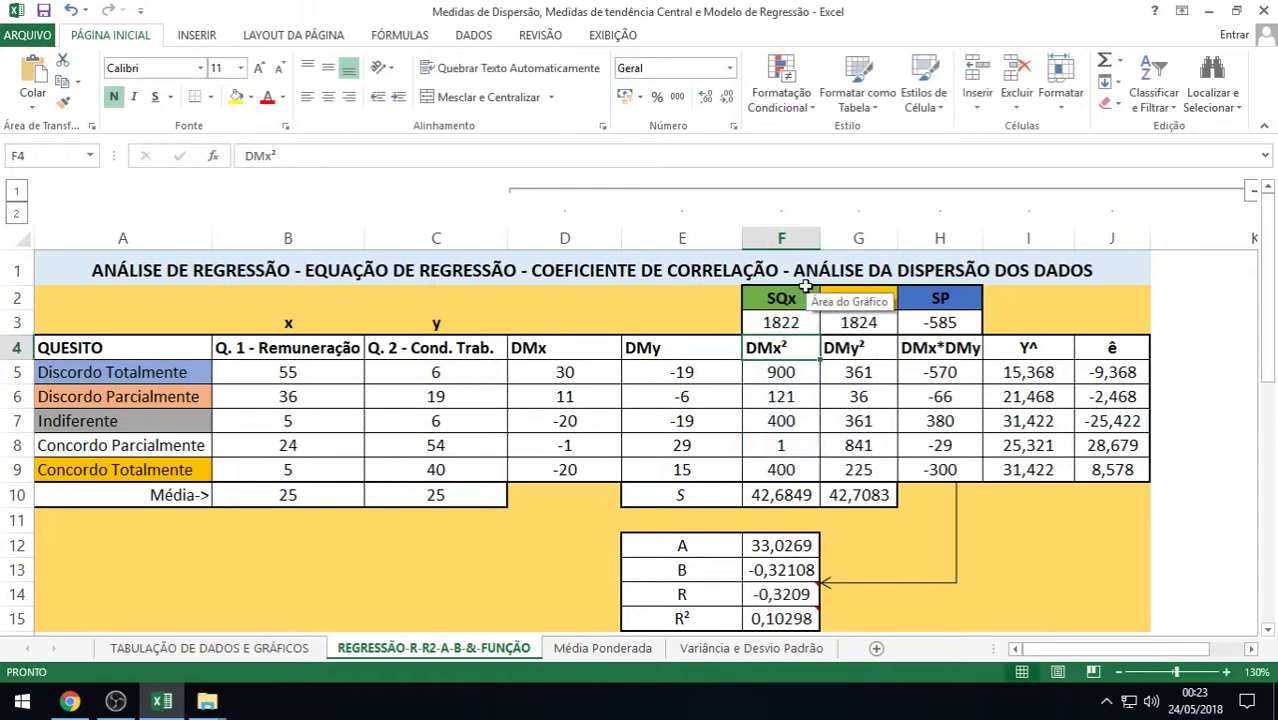
double_click(786, 495)
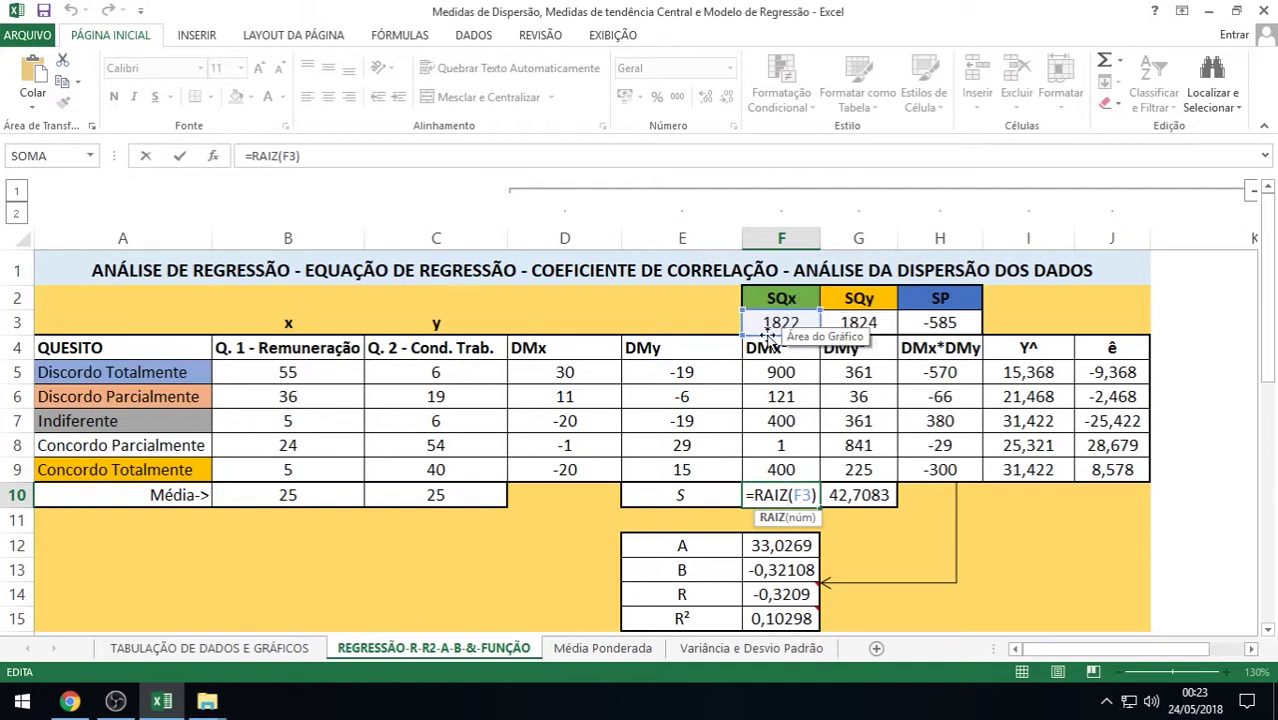
key("Return")
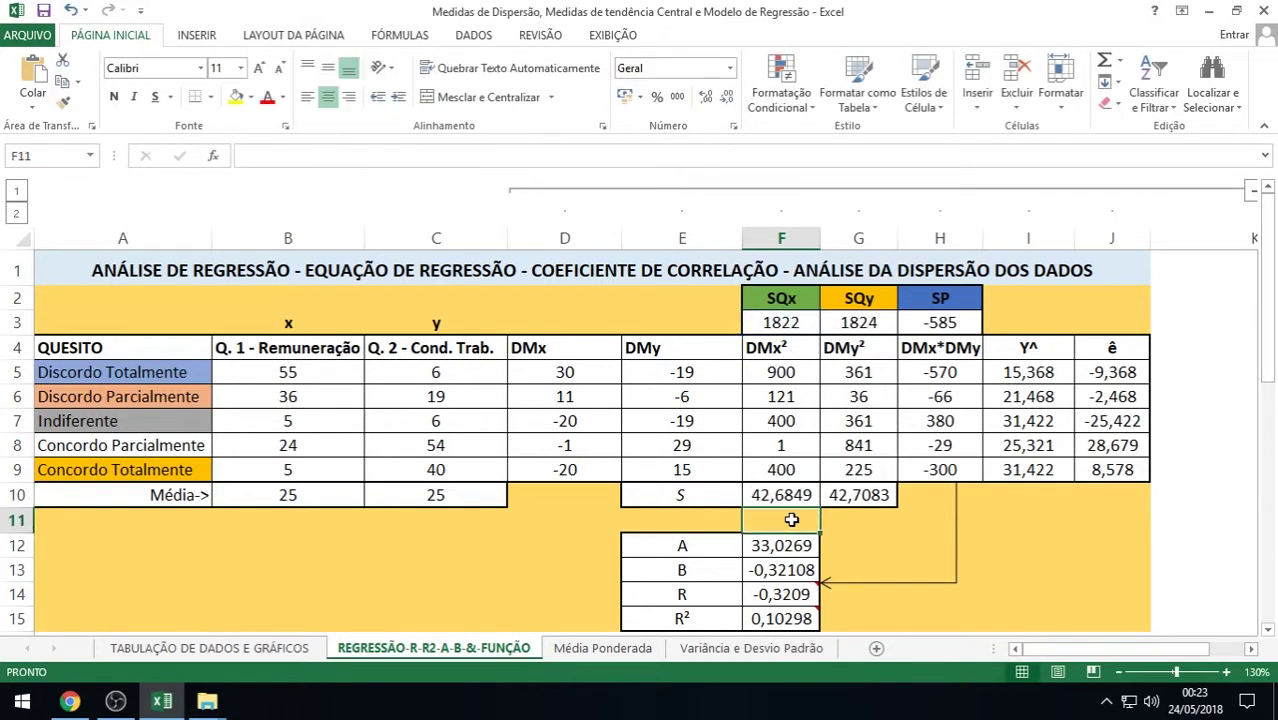
left_click(807, 495)
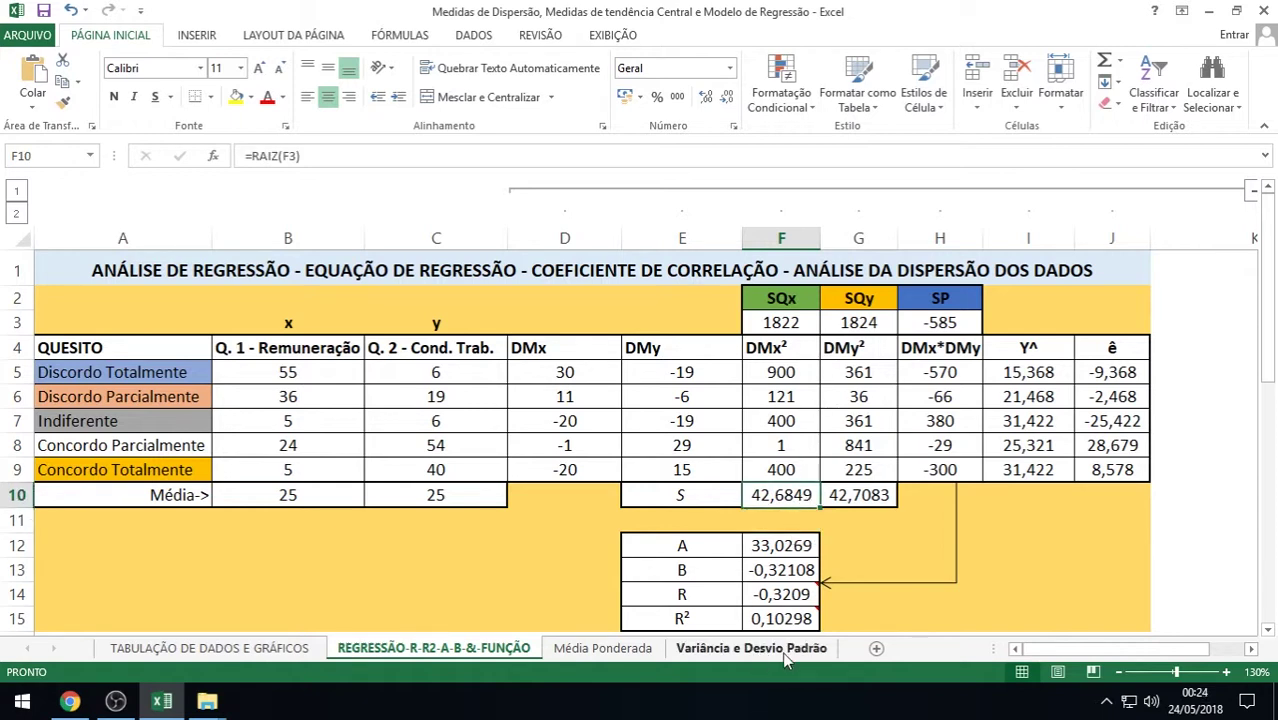
double_click(858, 496)
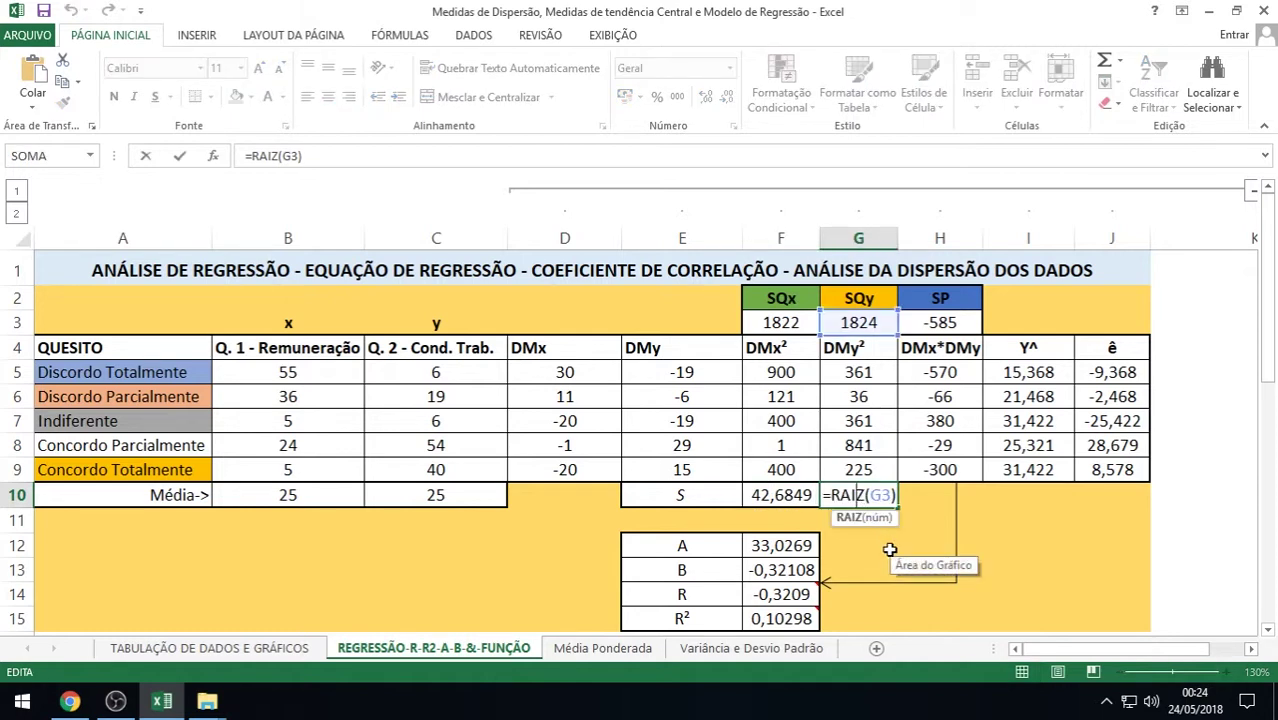
key("Return")
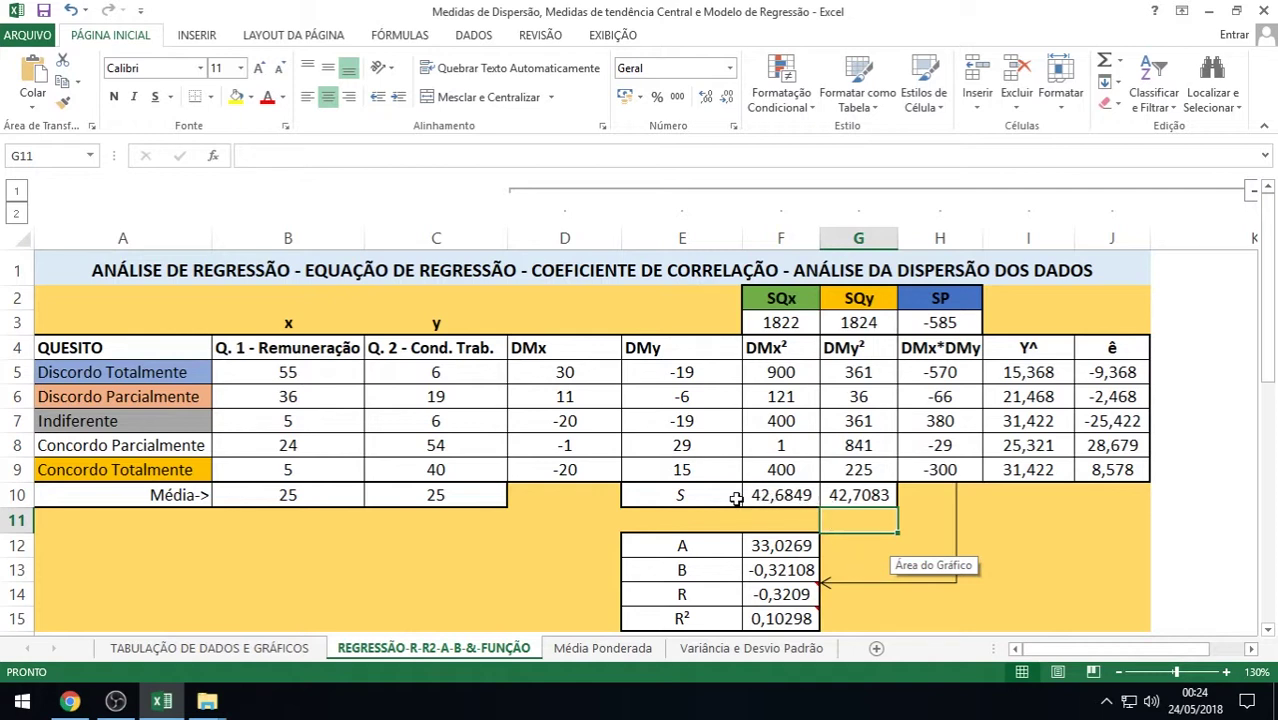
mouse_move(777, 494)
left_mouse_down()
mouse_move(856, 494)
mouse_move(779, 494)
left_mouse_up()
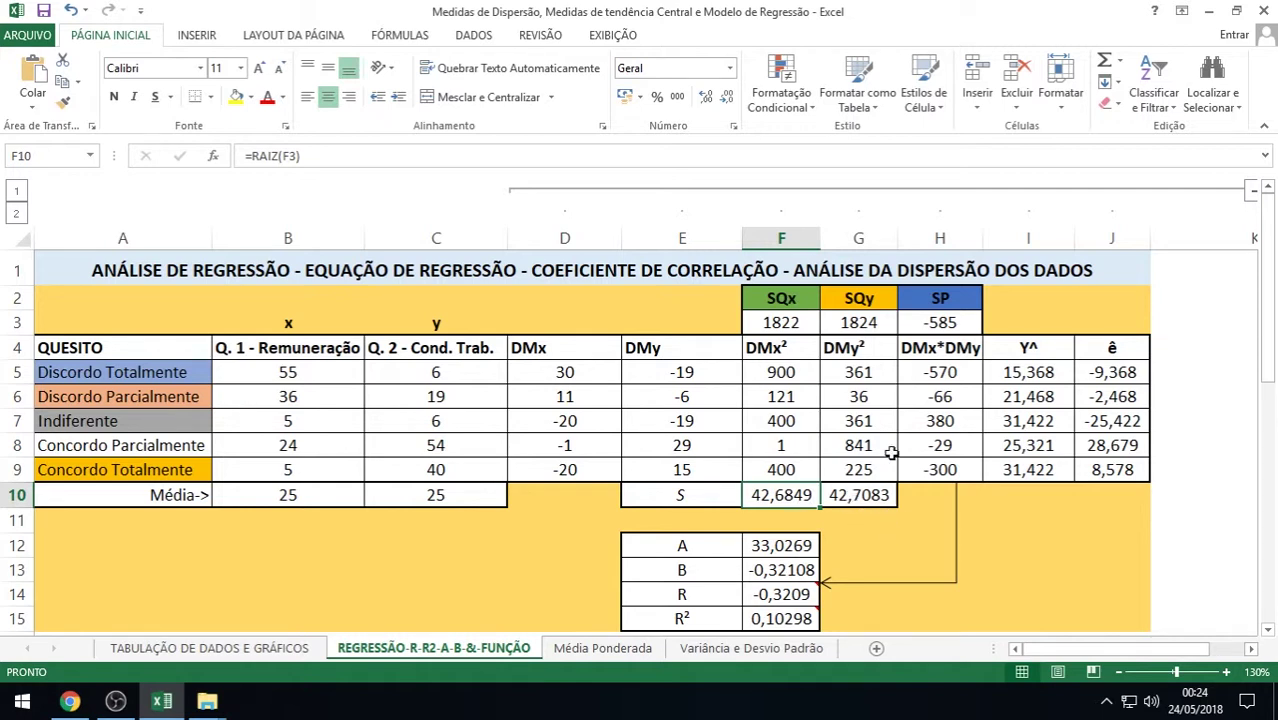
Inspect the product-of-deviations formula in H5 of the DMx*DMy column
double_click(960, 372)
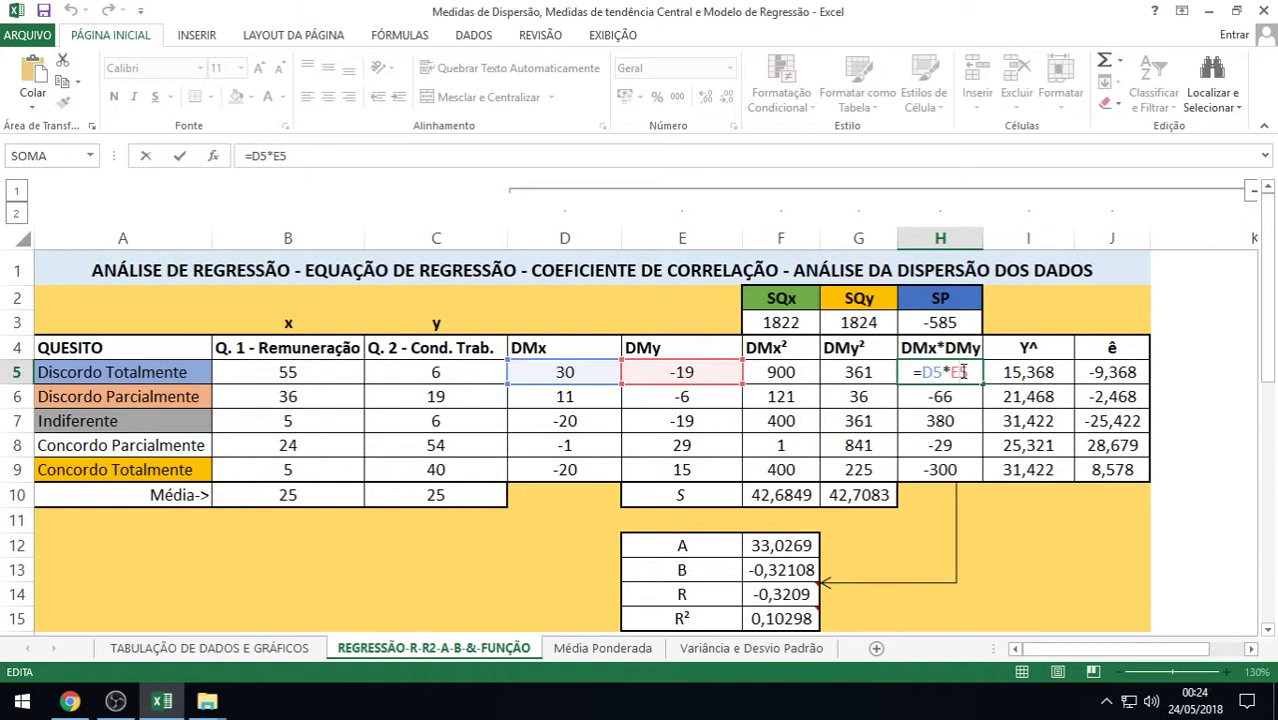
key("Return")
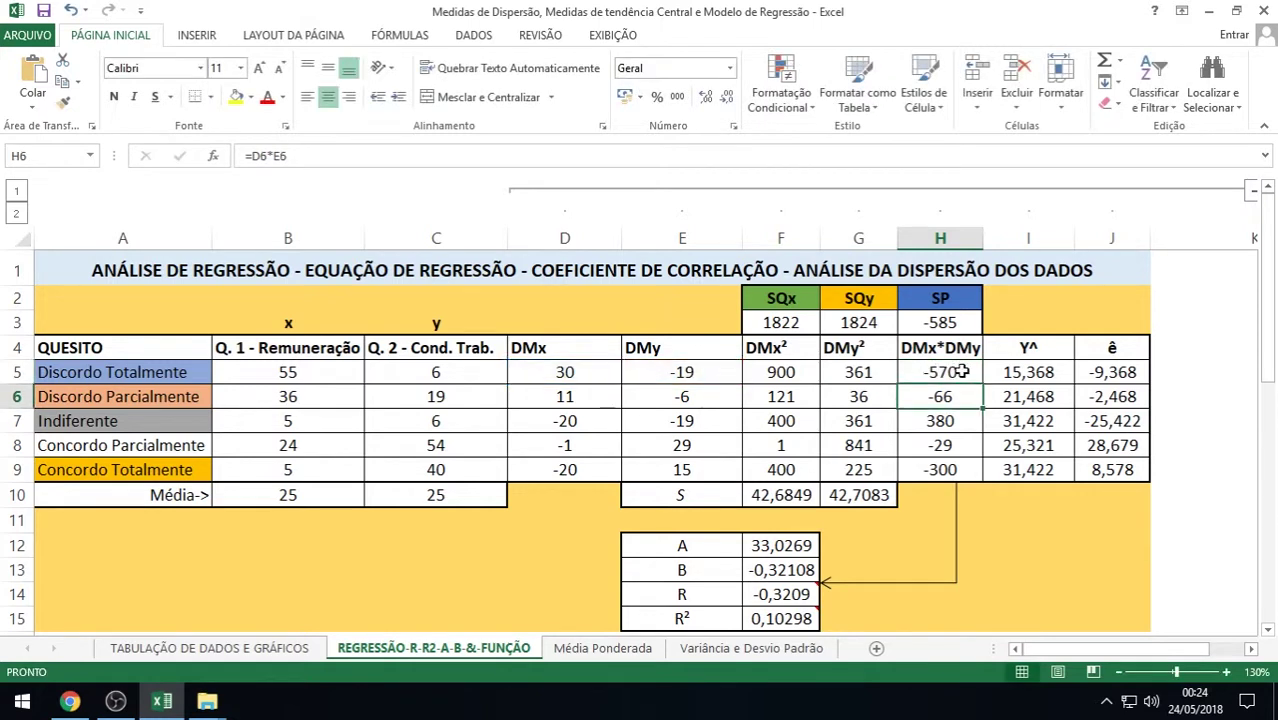
left_click(958, 372)
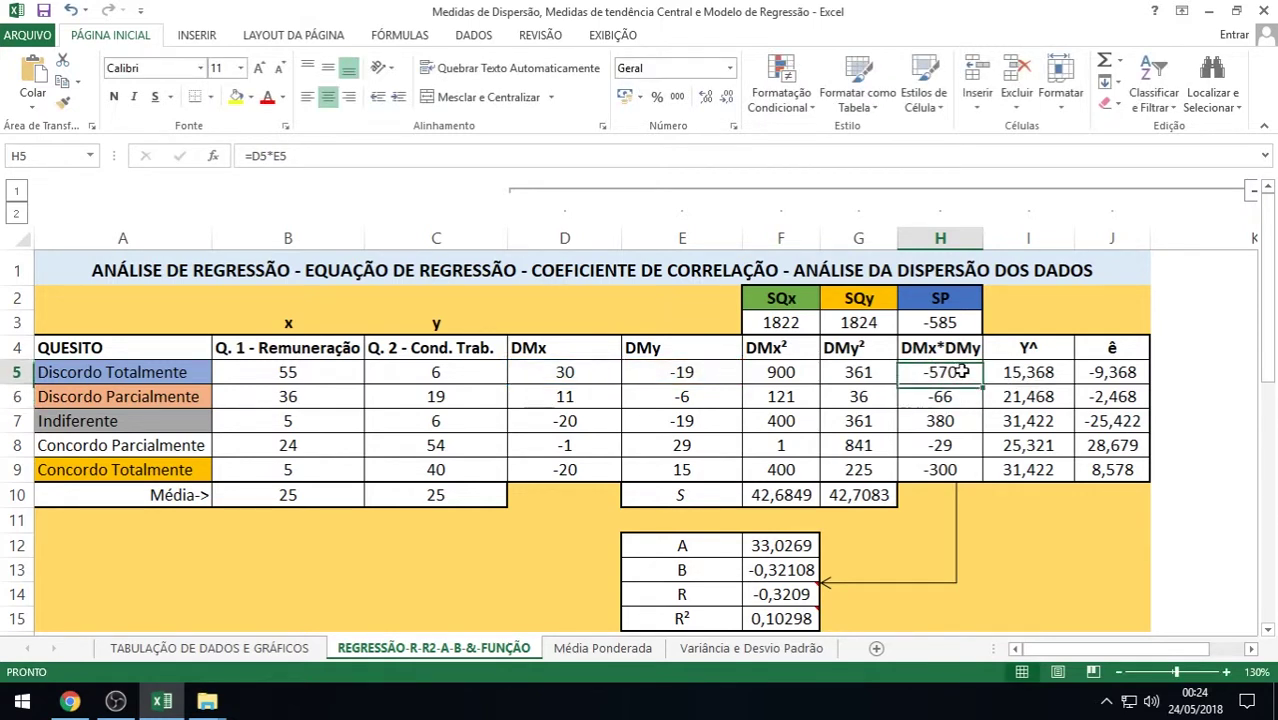
Check the product formula in H5 and fill it down the DMx*DMy column through H9
double_click(958, 373)
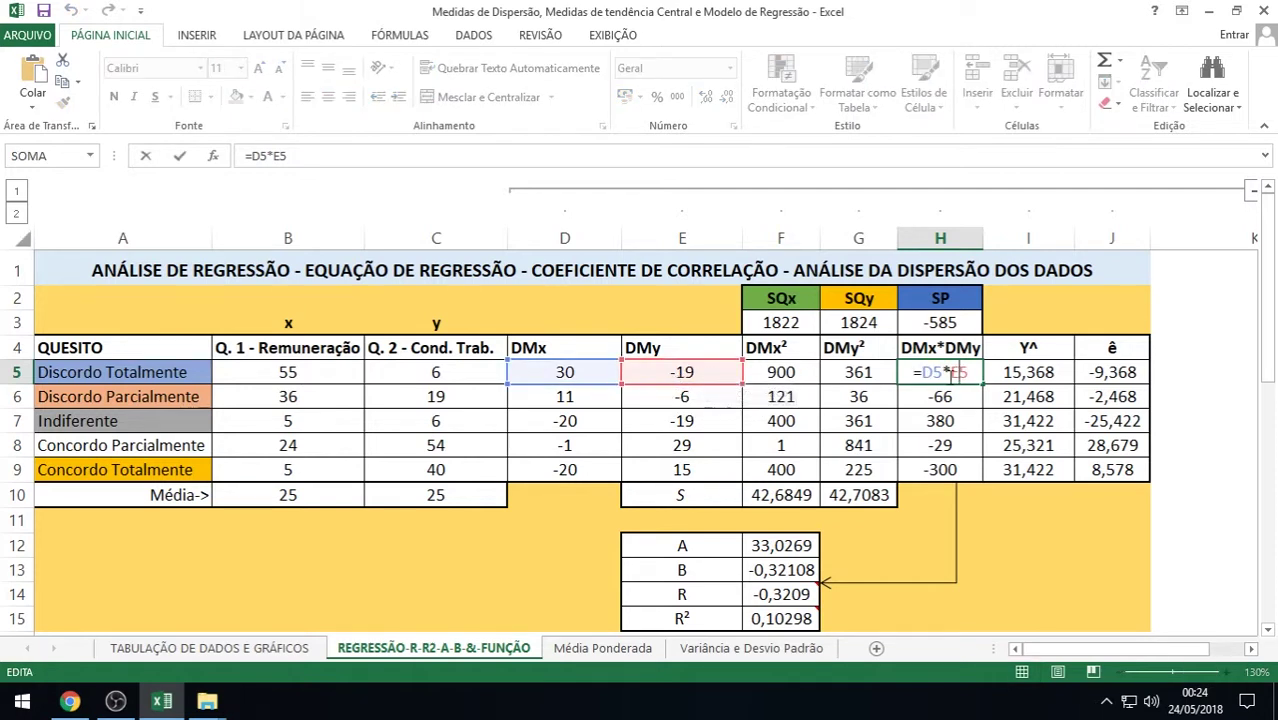
key("Escape")
left_click_drag(983, 384, 985, 484)
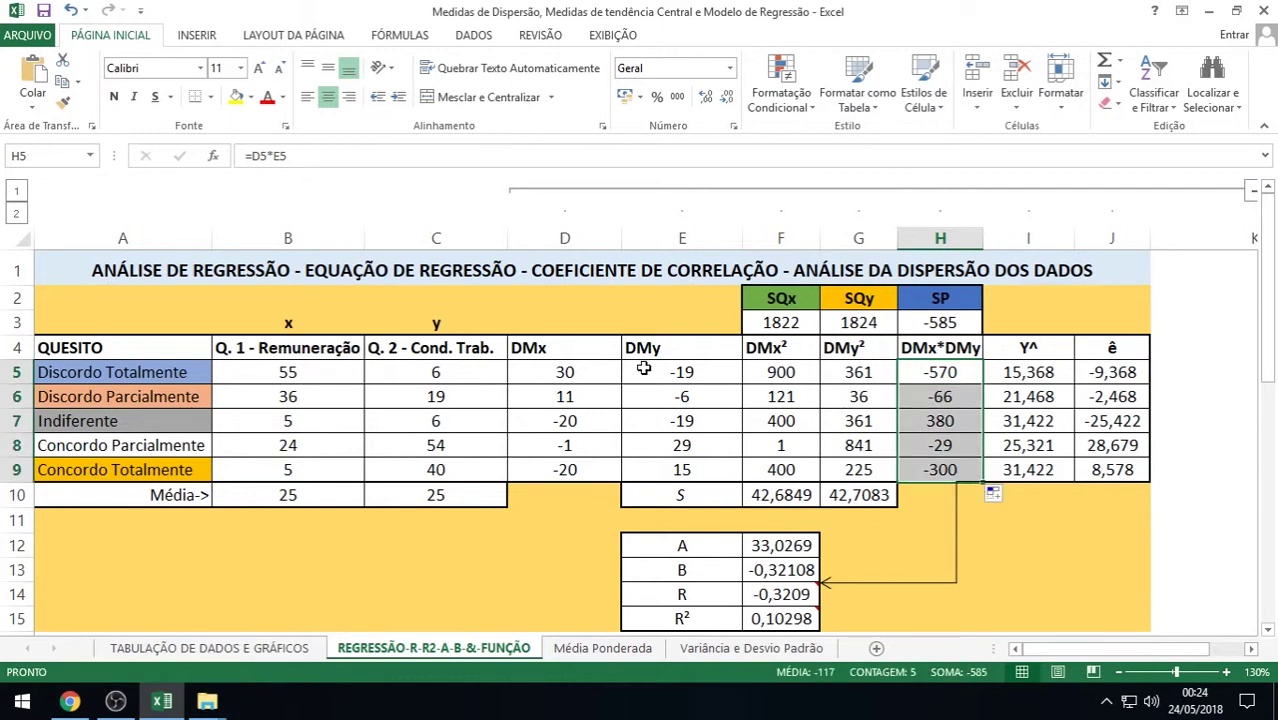
left_click(955, 420)
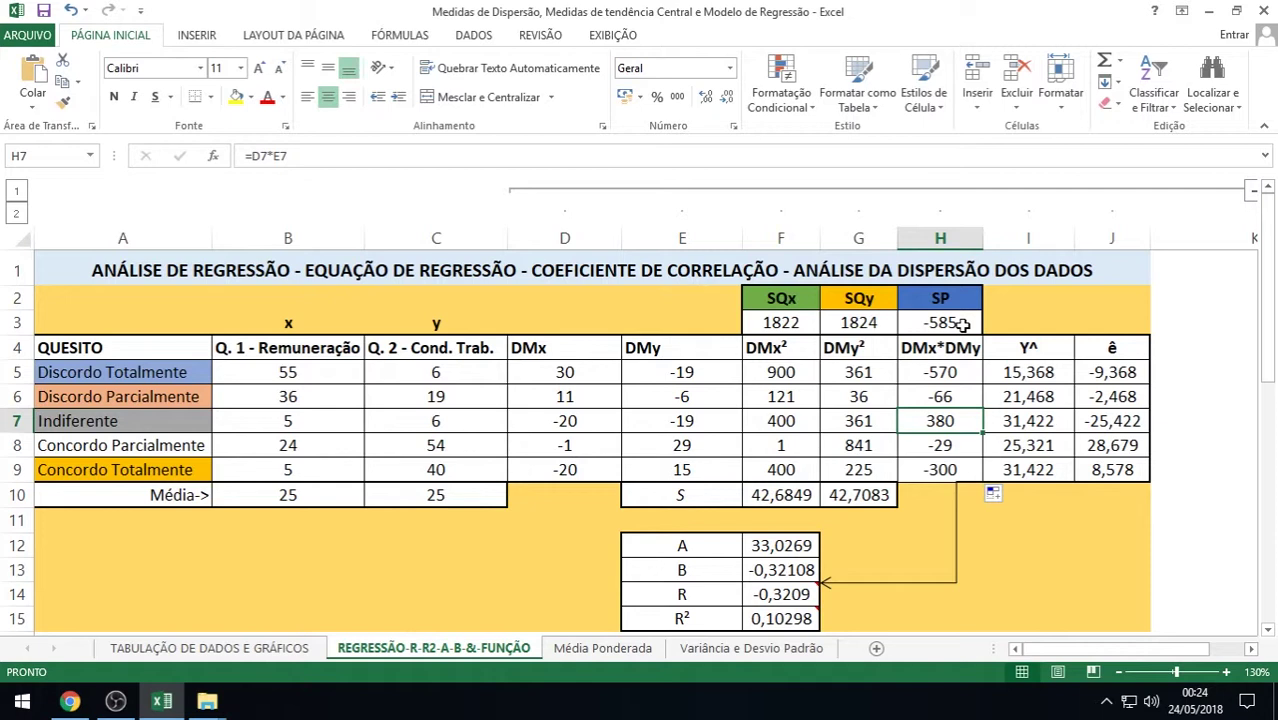
Look over the Y^ and ê columns, and examine the trendline equation and R² on the Q. 2 - Cond. Trab. chart
mouse_move(119, 702)
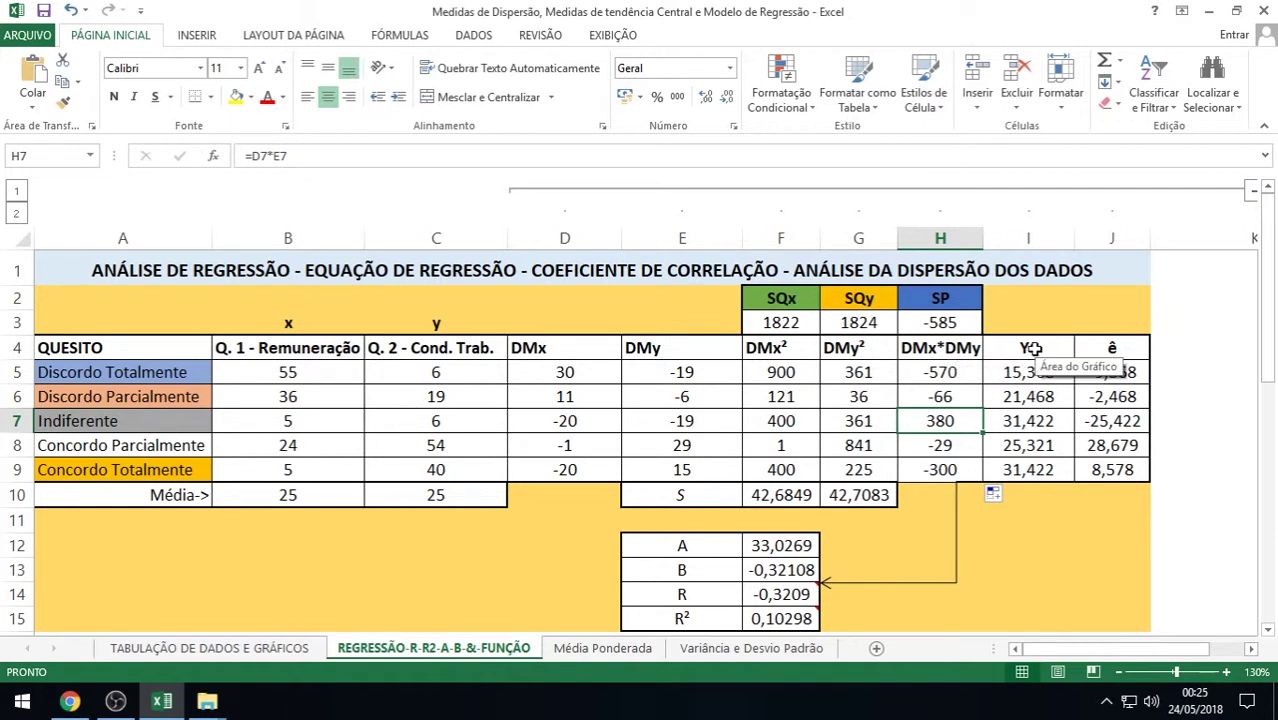
left_click_drag(1033, 350, 1100, 470)
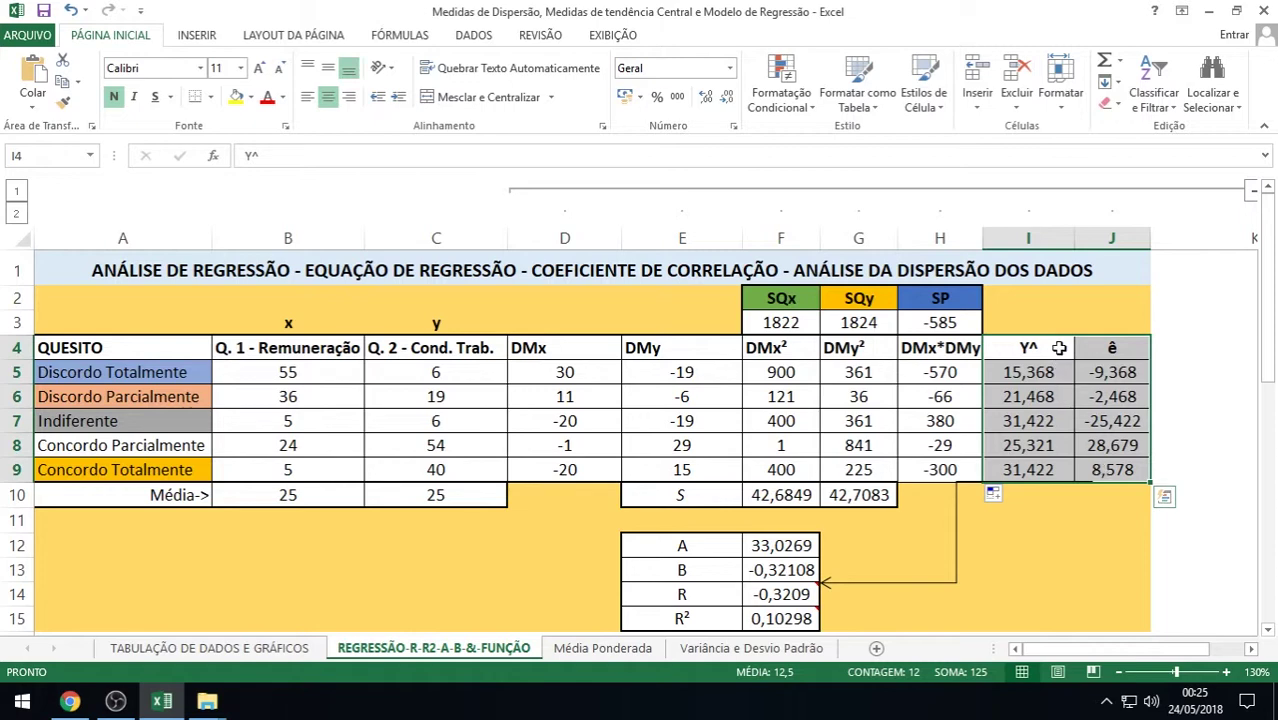
left_click(944, 372)
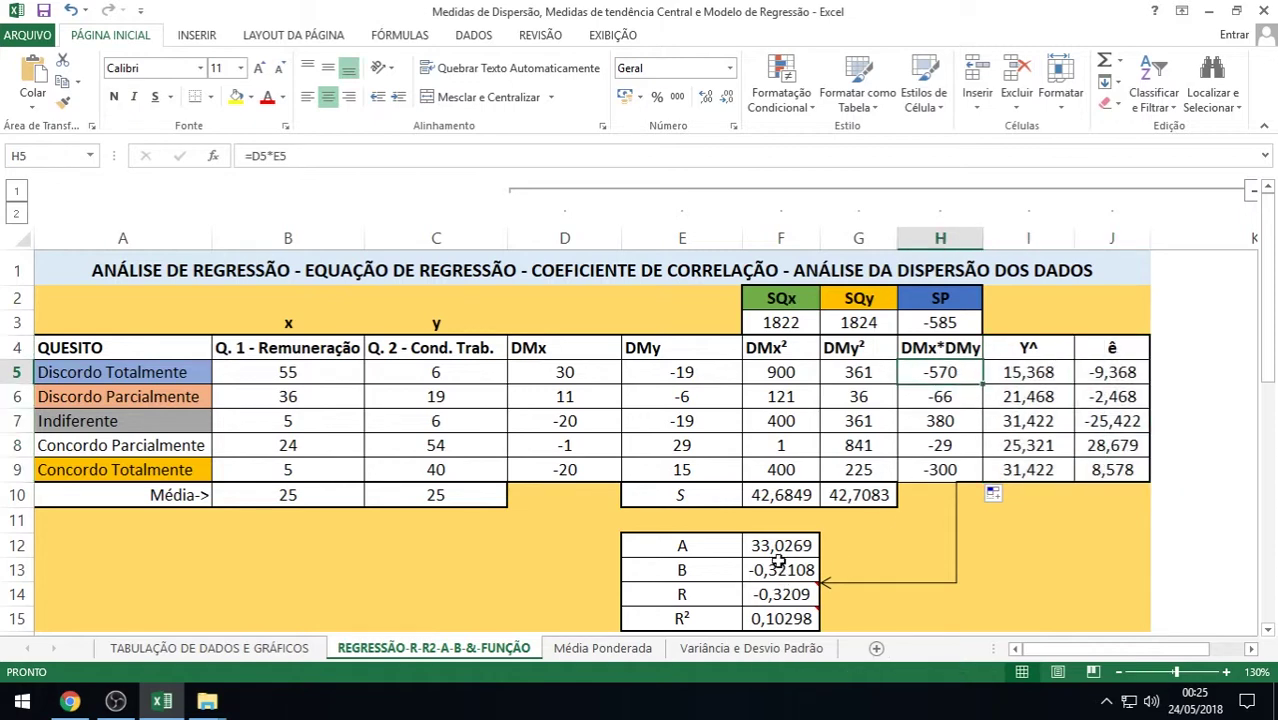
scroll(779, 548, "down", 2)
scroll(779, 548, "up", 1)
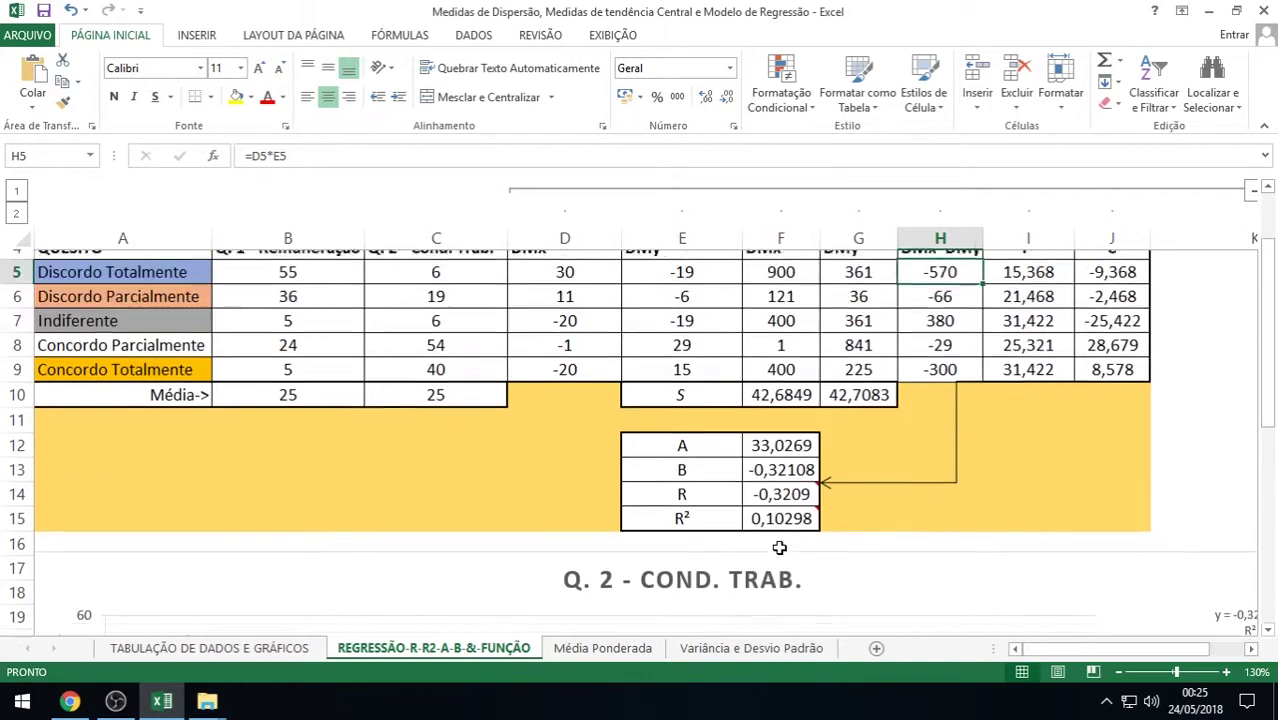
left_click(1251, 650)
left_click(1251, 650)
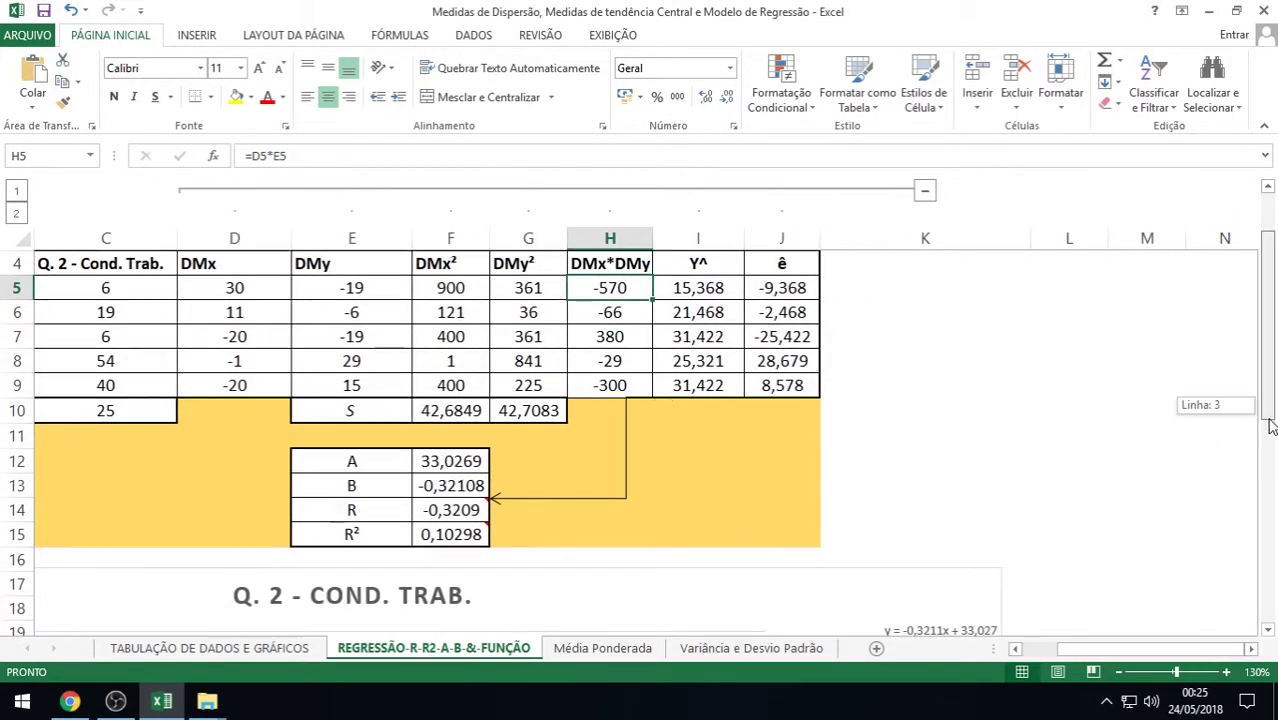
left_click_drag(1268, 425, 1271, 560)
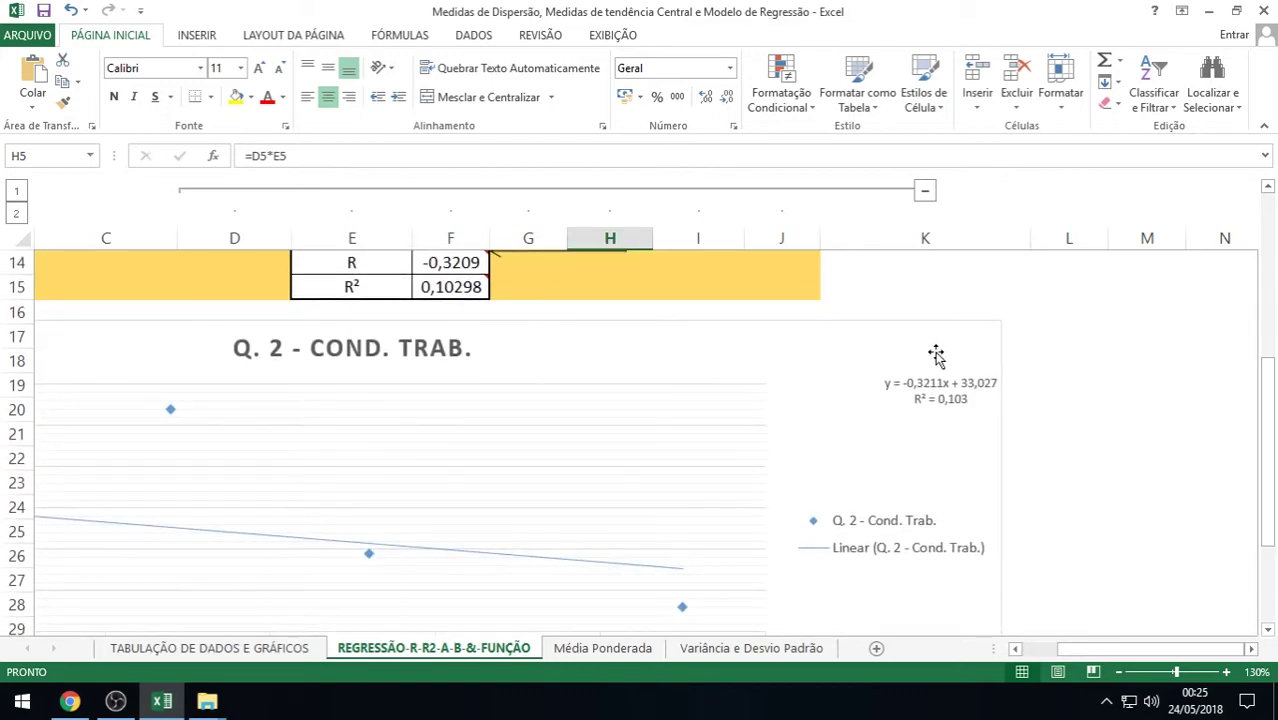
left_click(943, 388)
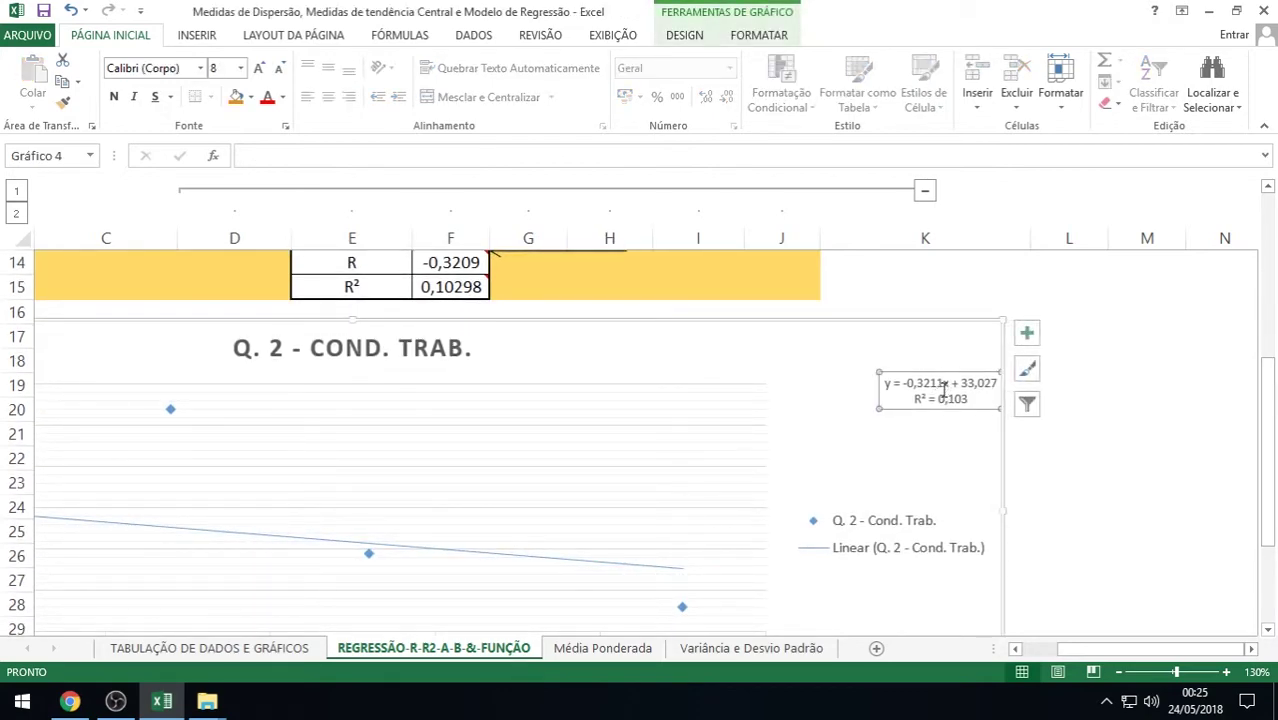
left_click(1227, 672)
left_click(1227, 672)
left_click(1227, 672)
left_click_drag(1080, 651, 1120, 655)
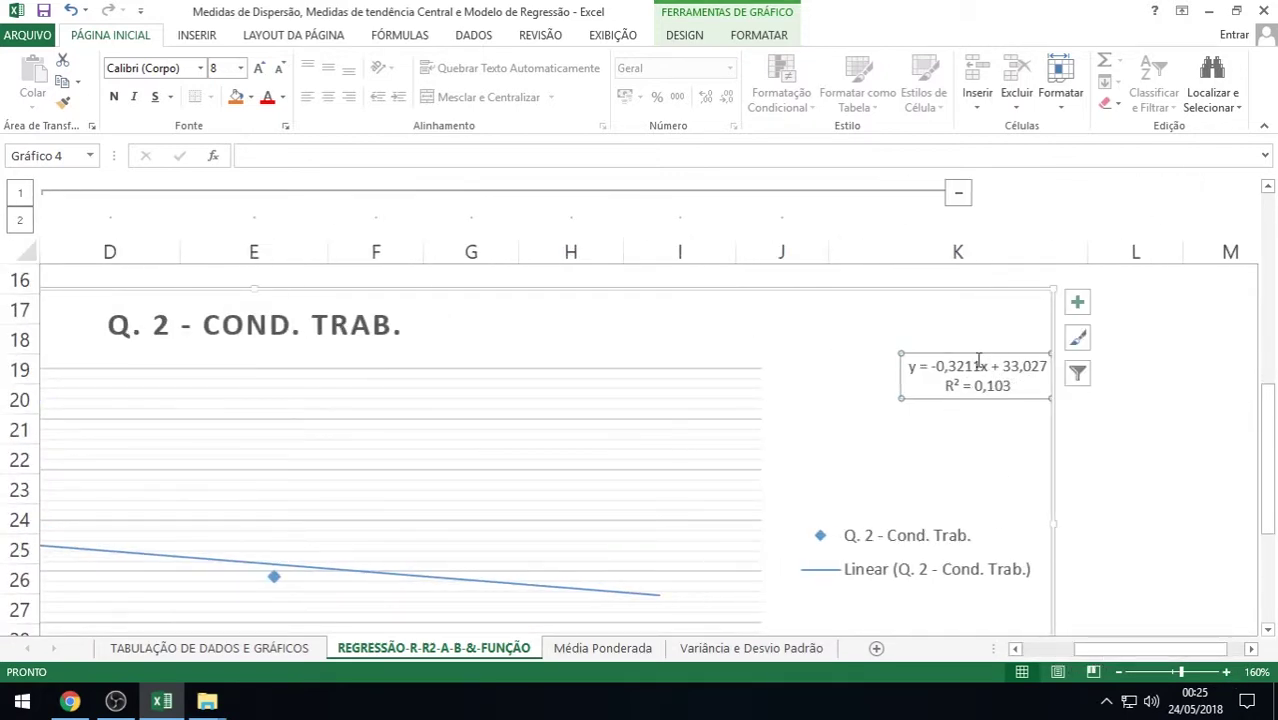
left_click(1196, 330)
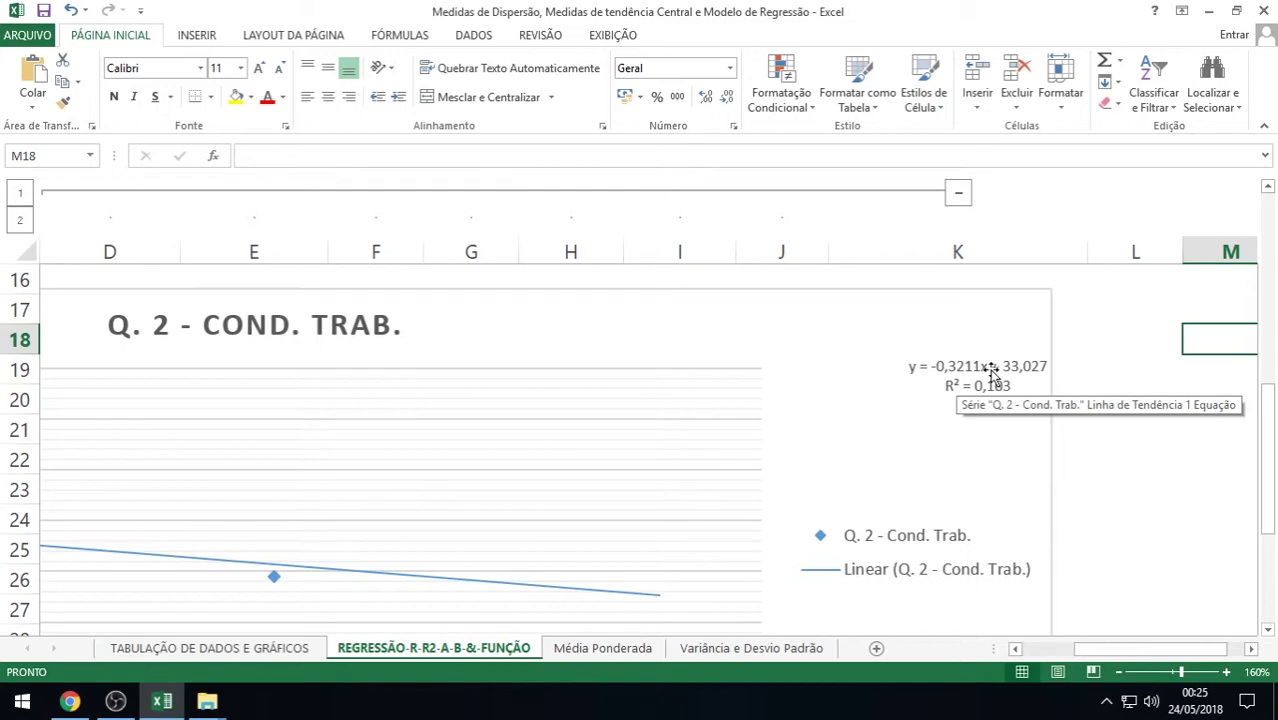
Compare the A and B coefficients in F12:F13 with the trendline equation shown on the chart
left_click(1118, 672)
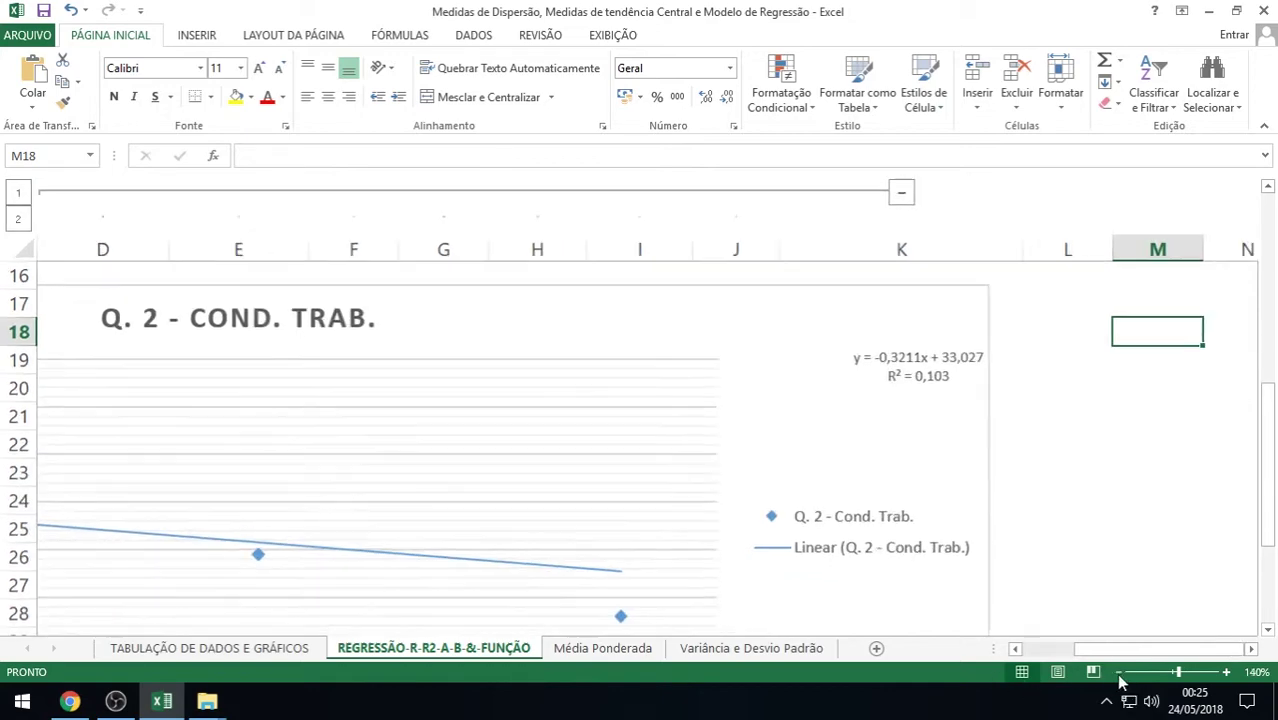
left_click(1118, 672)
left_click(1118, 672)
left_click(1118, 672)
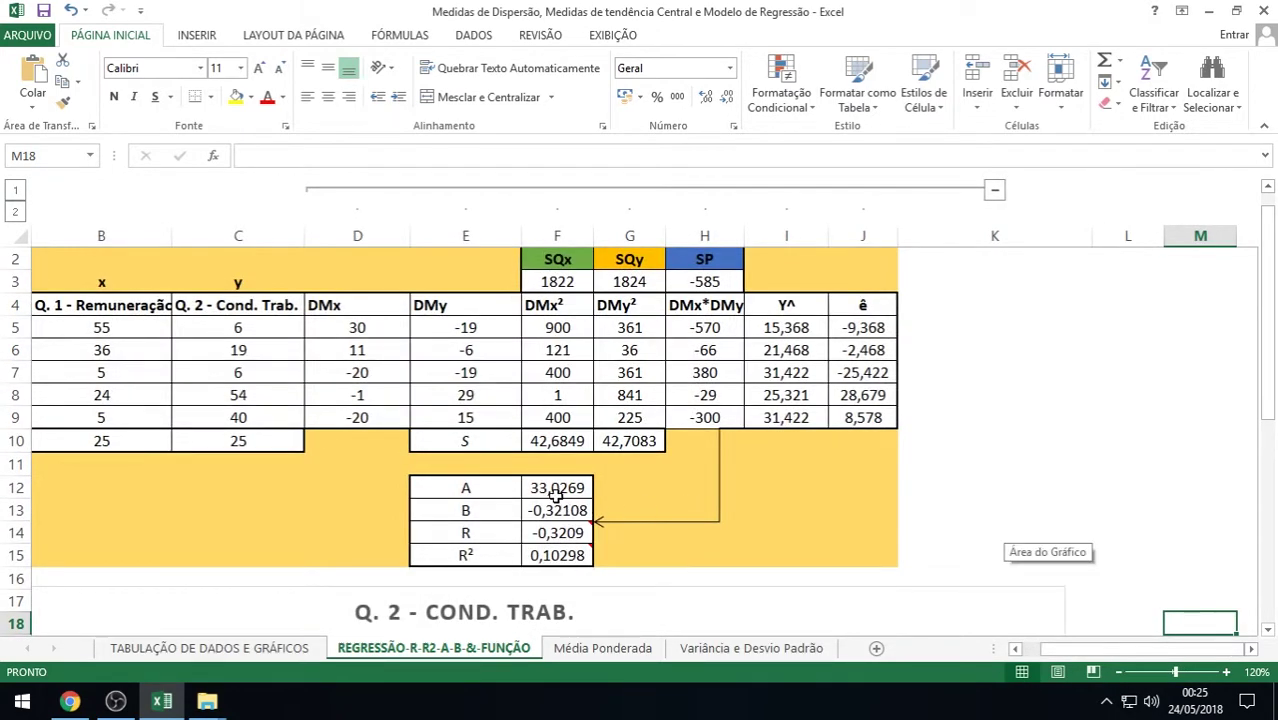
left_click_drag(1268, 410, 1270, 456)
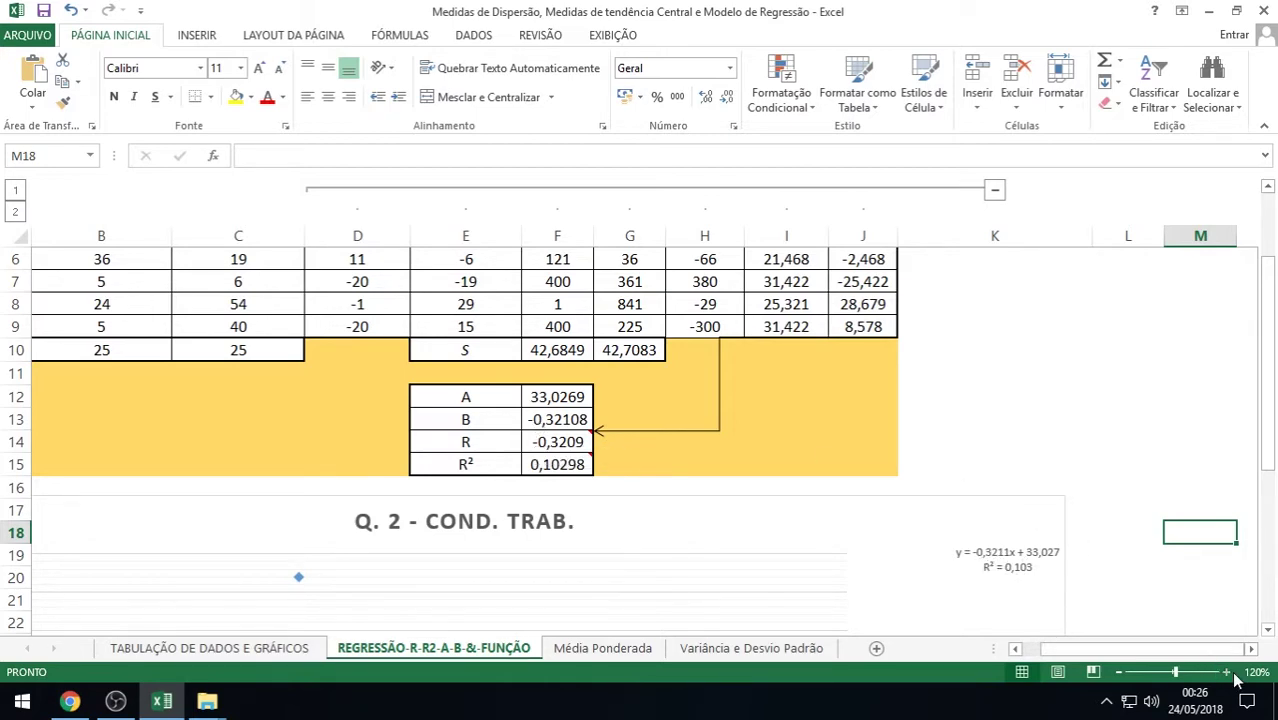
scroll(1161, 616, "up", 4)
scroll(1075, 552, "down", 4)
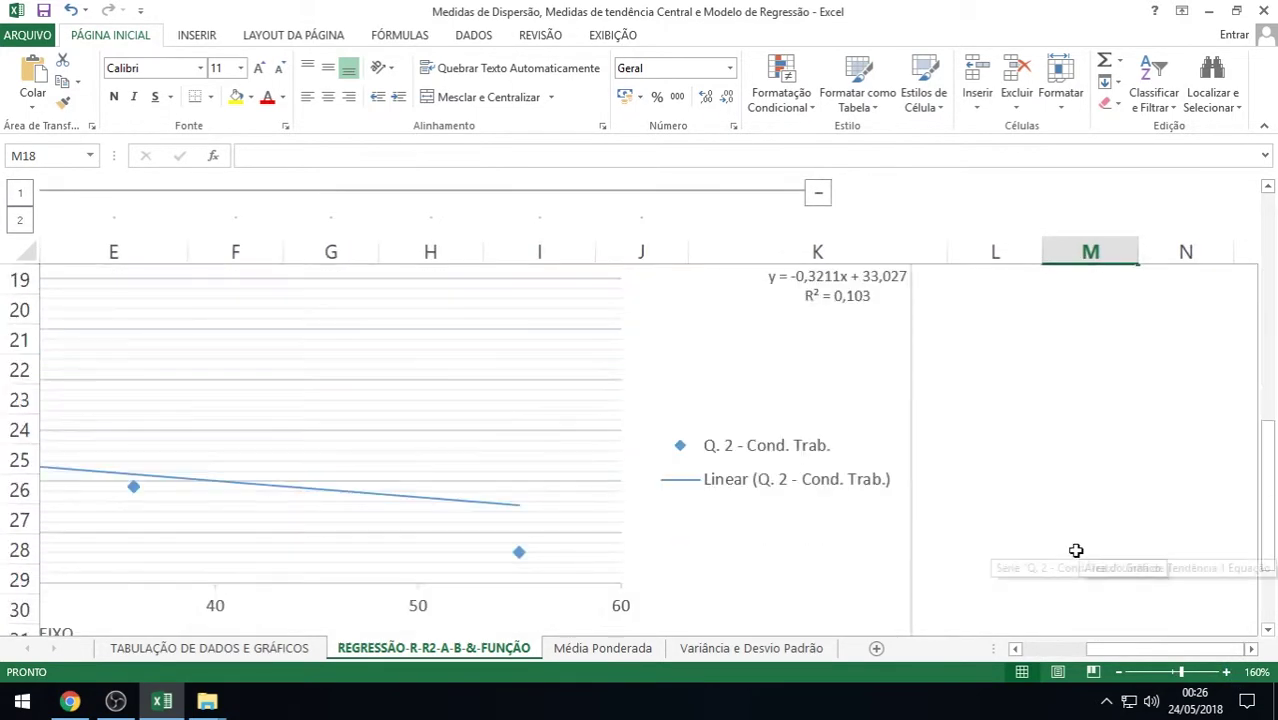
scroll(1030, 522, "up", 2)
left_click(818, 468)
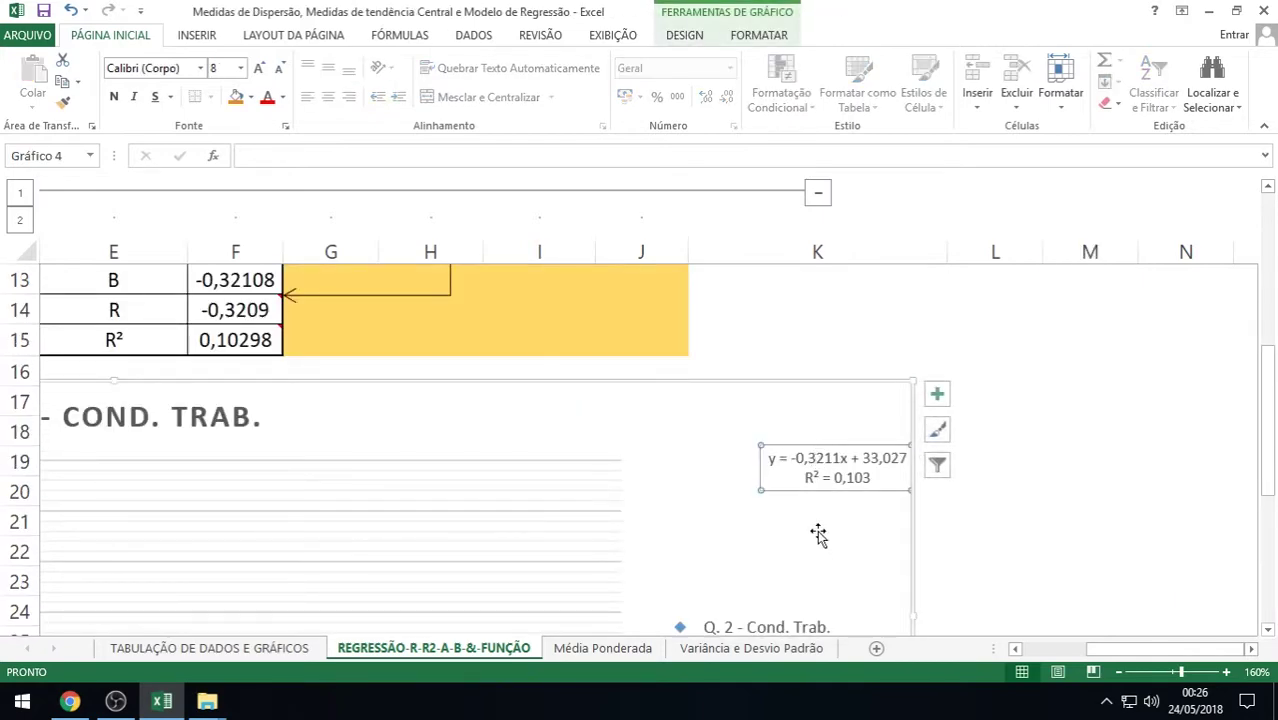
Inspect the formula for coefficient A in F12 and the mean and B cells it references
left_click(1118, 672)
left_click(1118, 672)
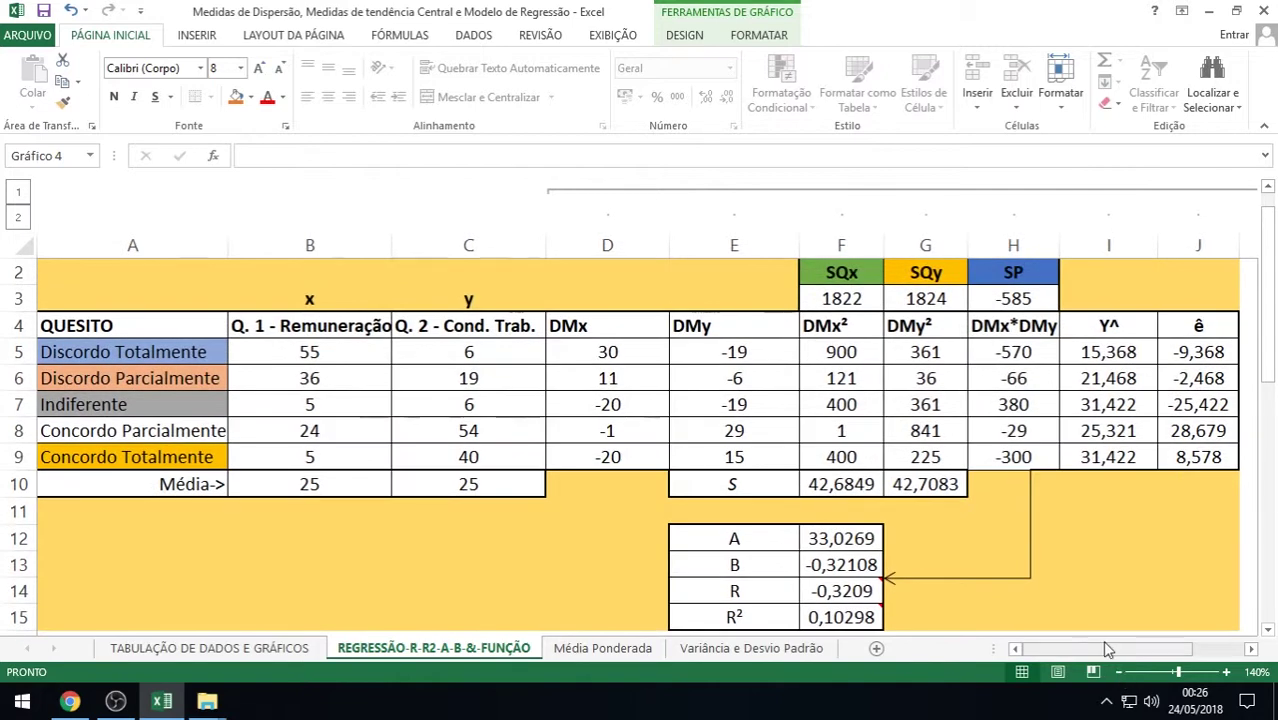
left_click(817, 538)
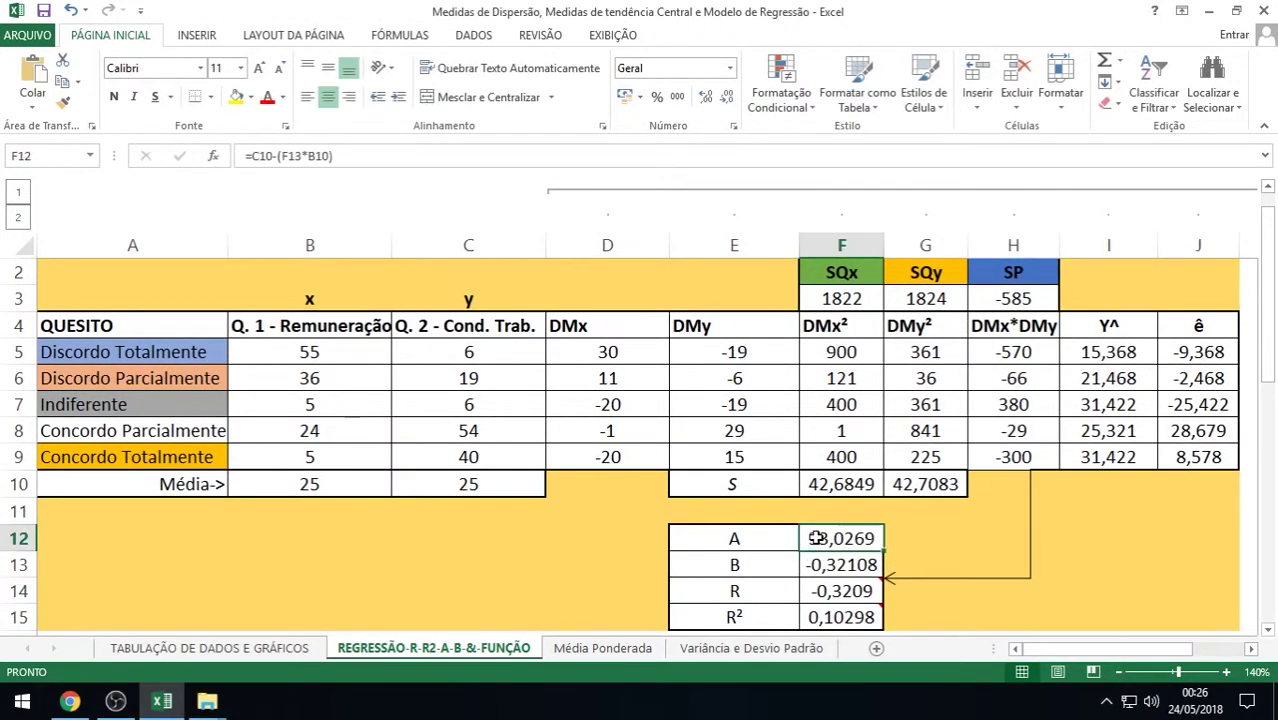
double_click(817, 538)
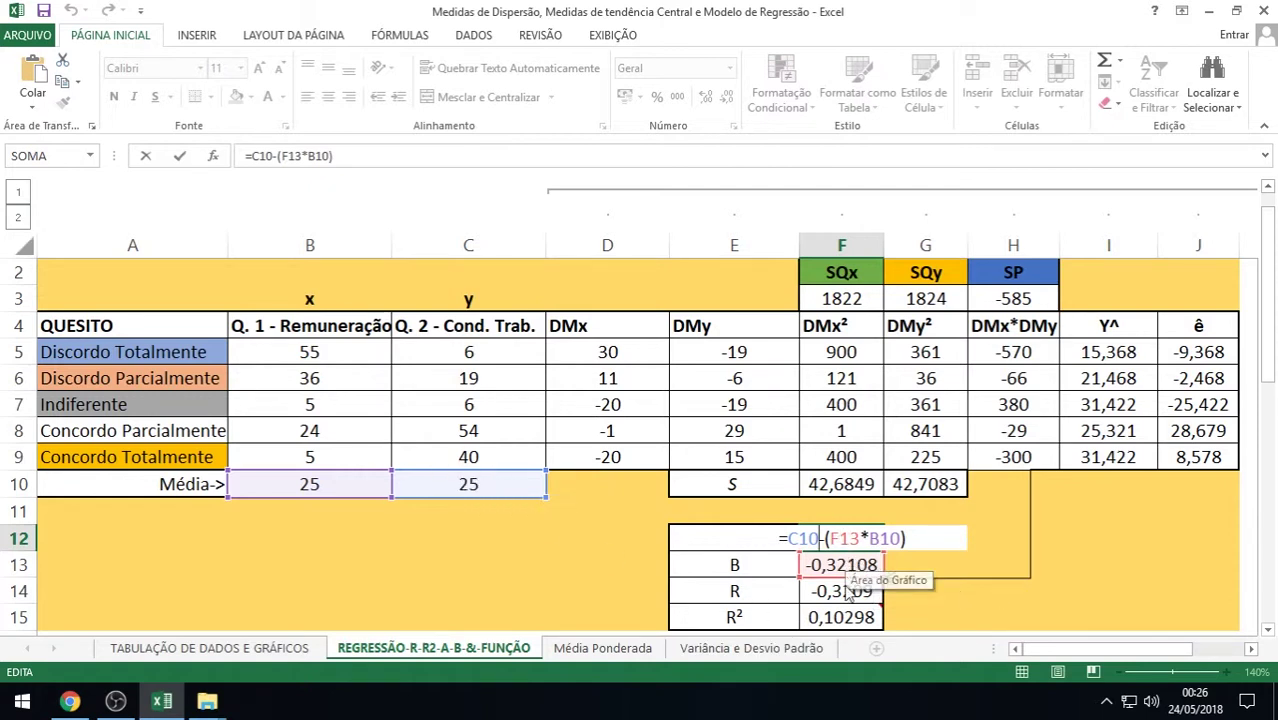
mouse_move(843, 580)
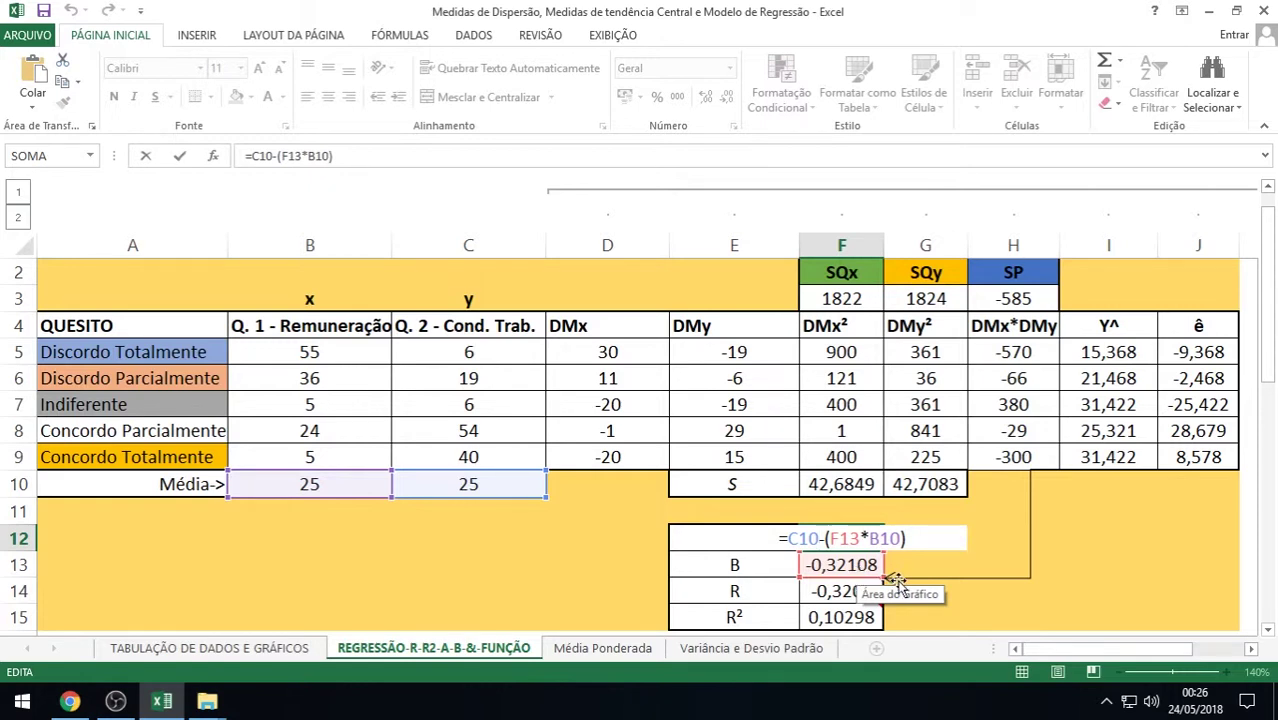
key("Return")
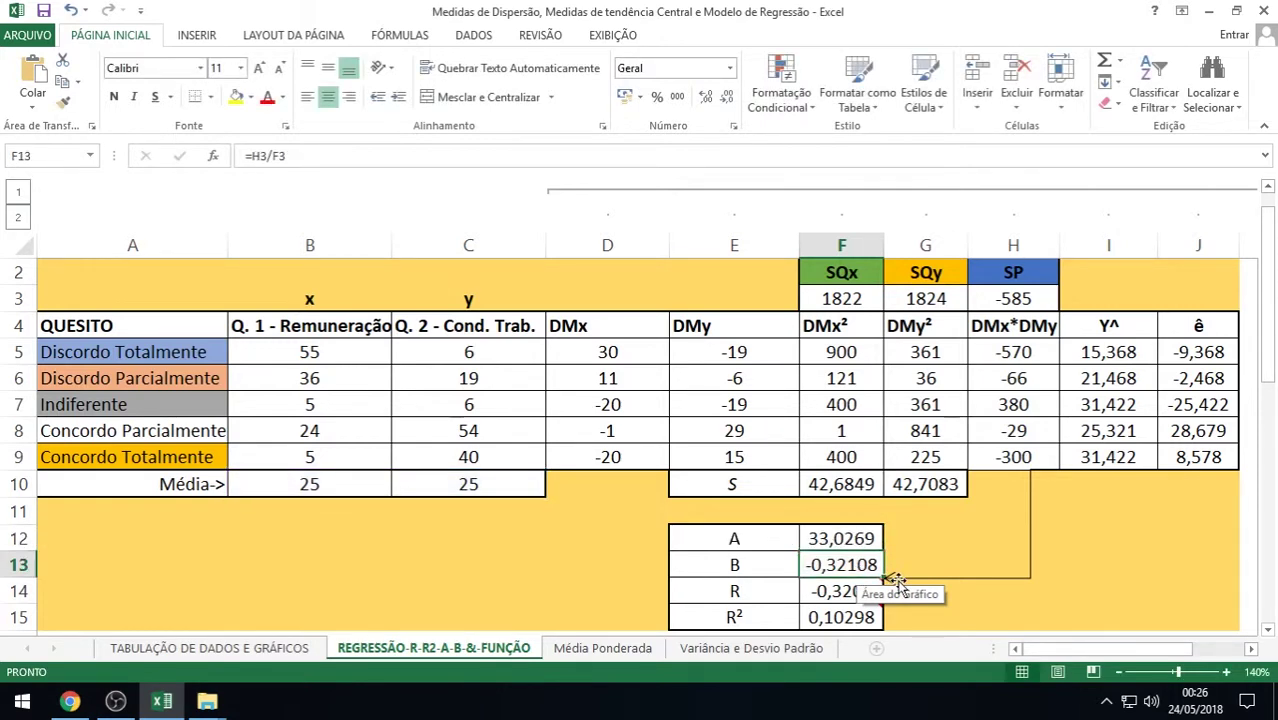
Review the A formula in F12 together with the B formula in F13, which divides SP by SQx
left_click(843, 545)
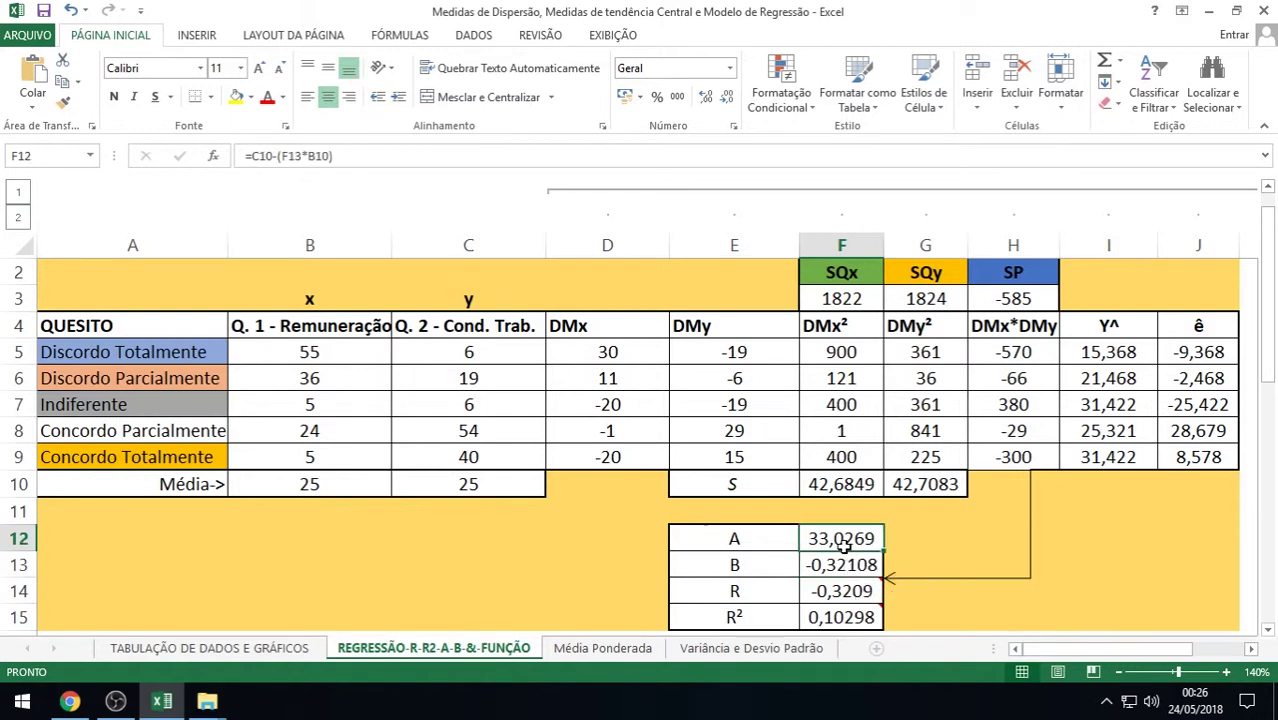
left_click(843, 566)
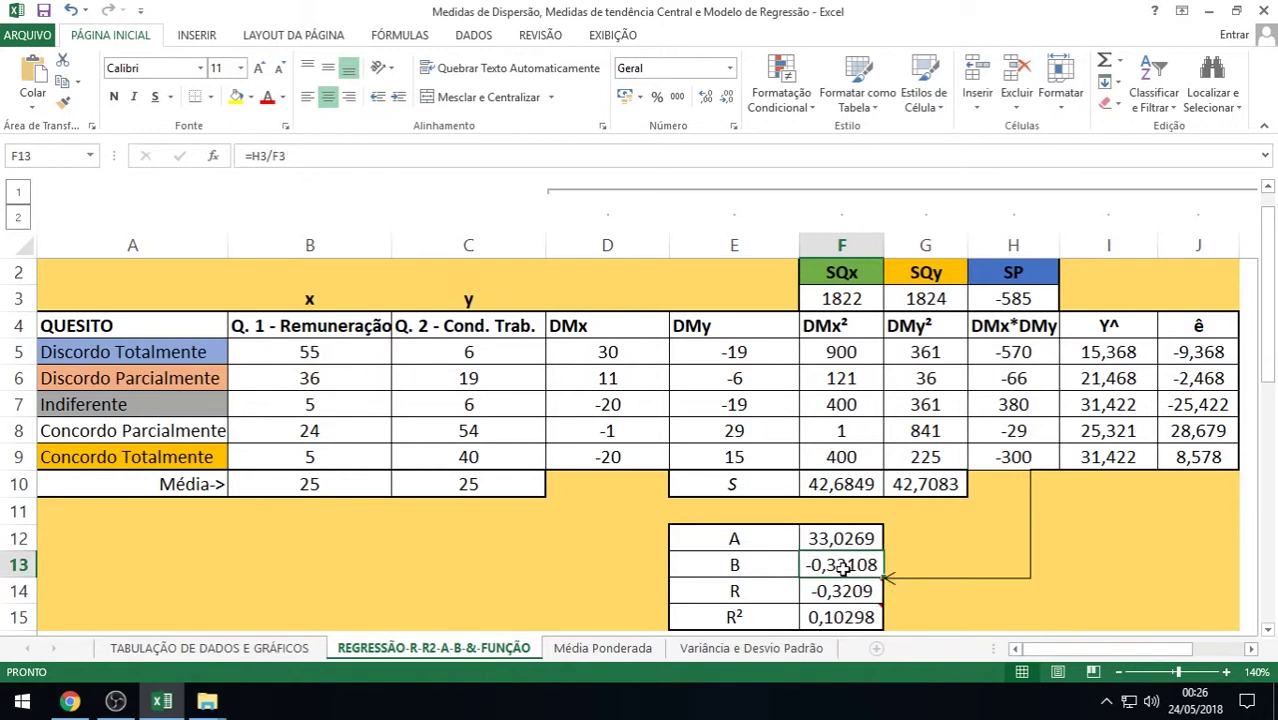
double_click(842, 540)
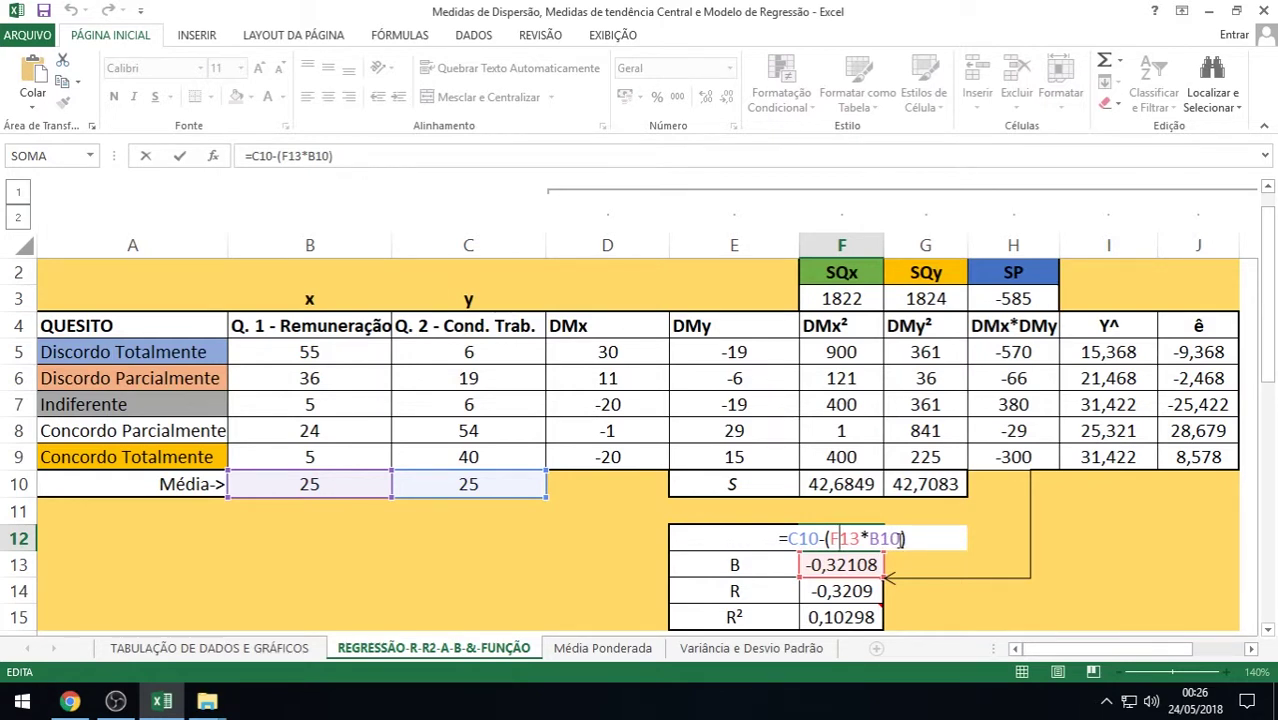
key("Return")
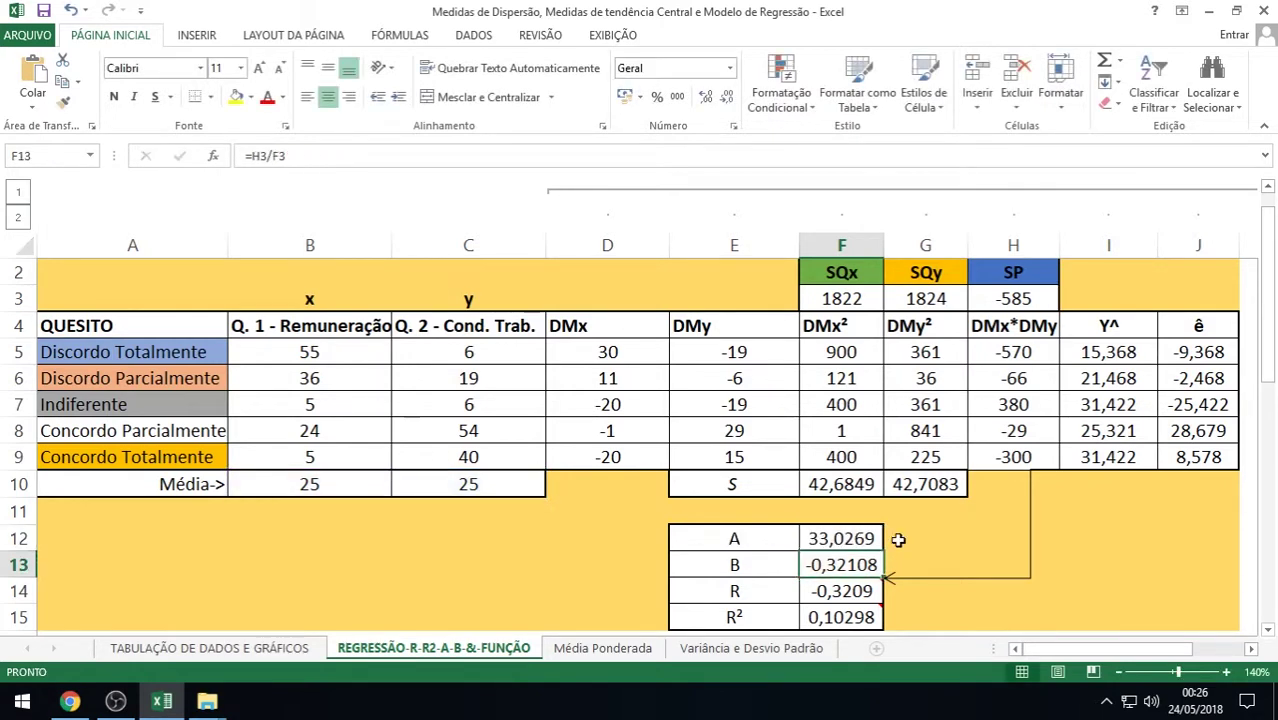
double_click(843, 566)
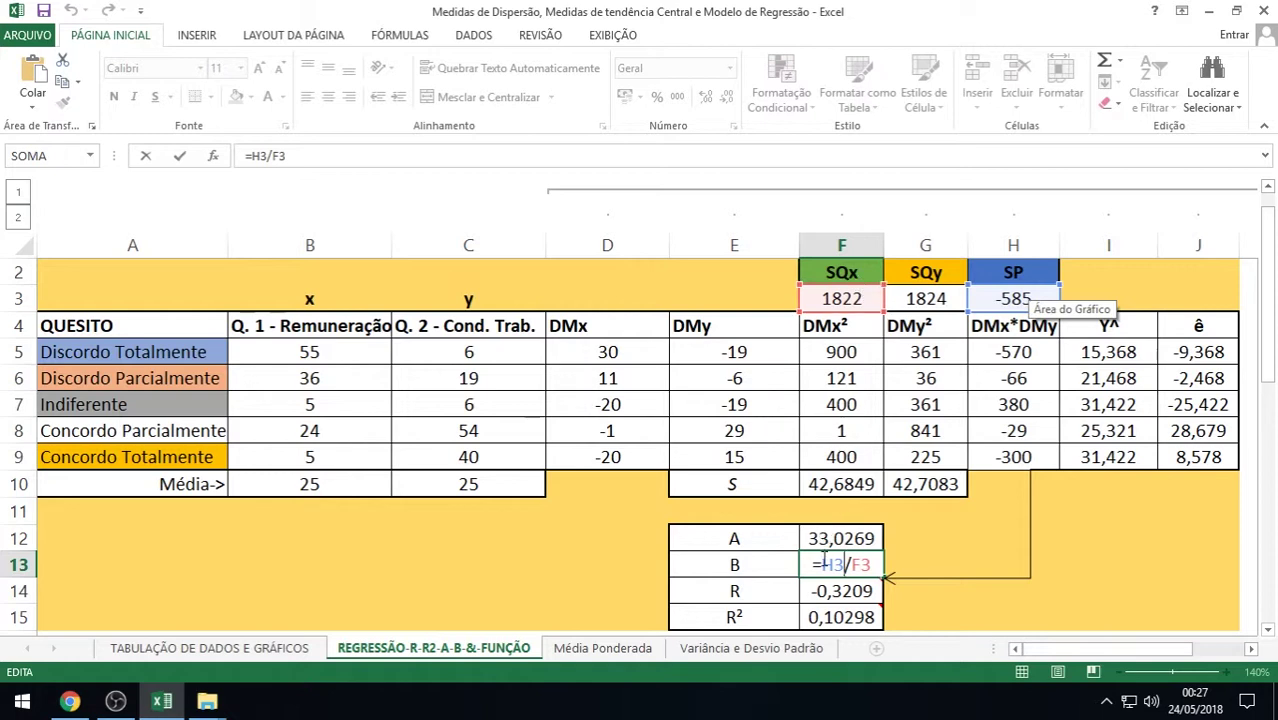
key("Return")
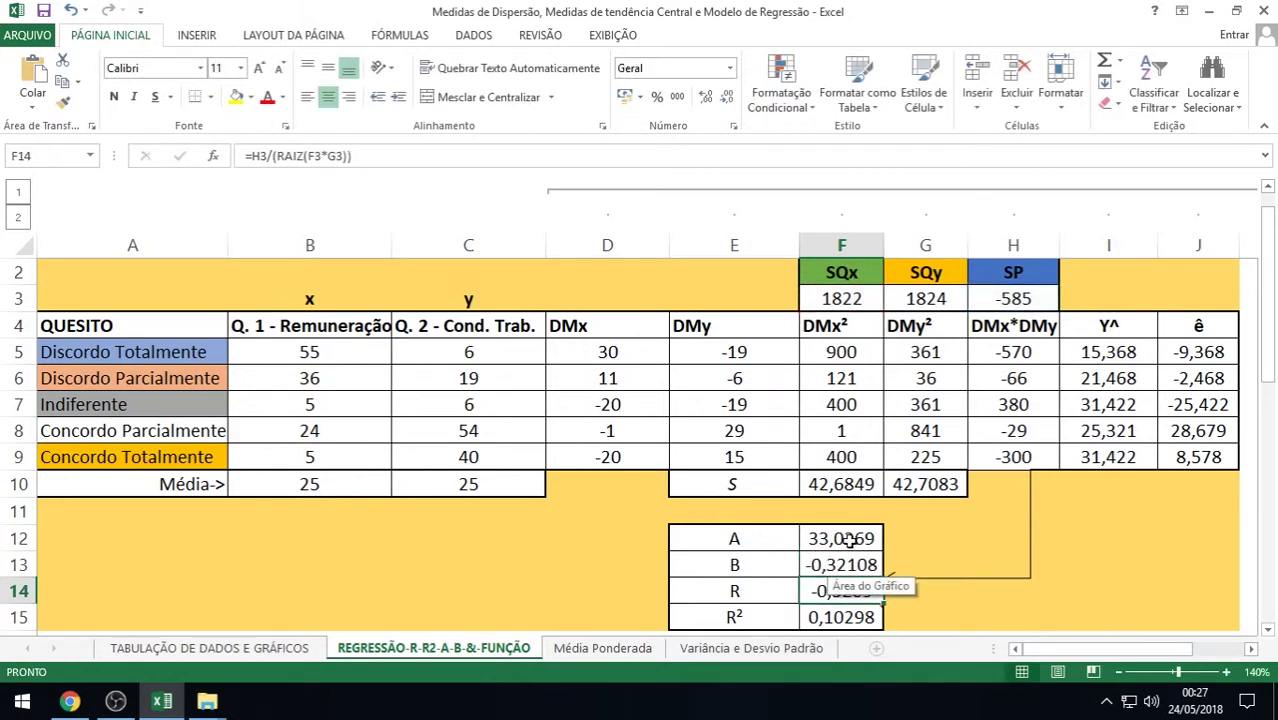
double_click(848, 538)
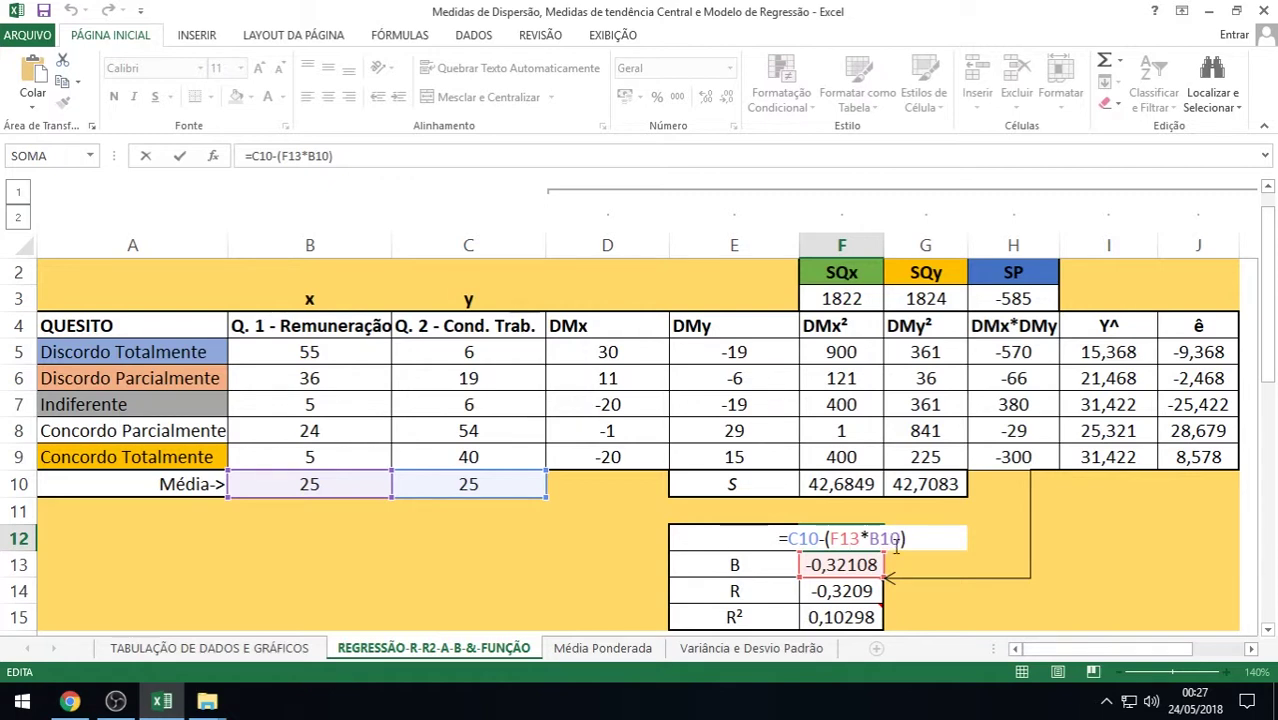
key("Return")
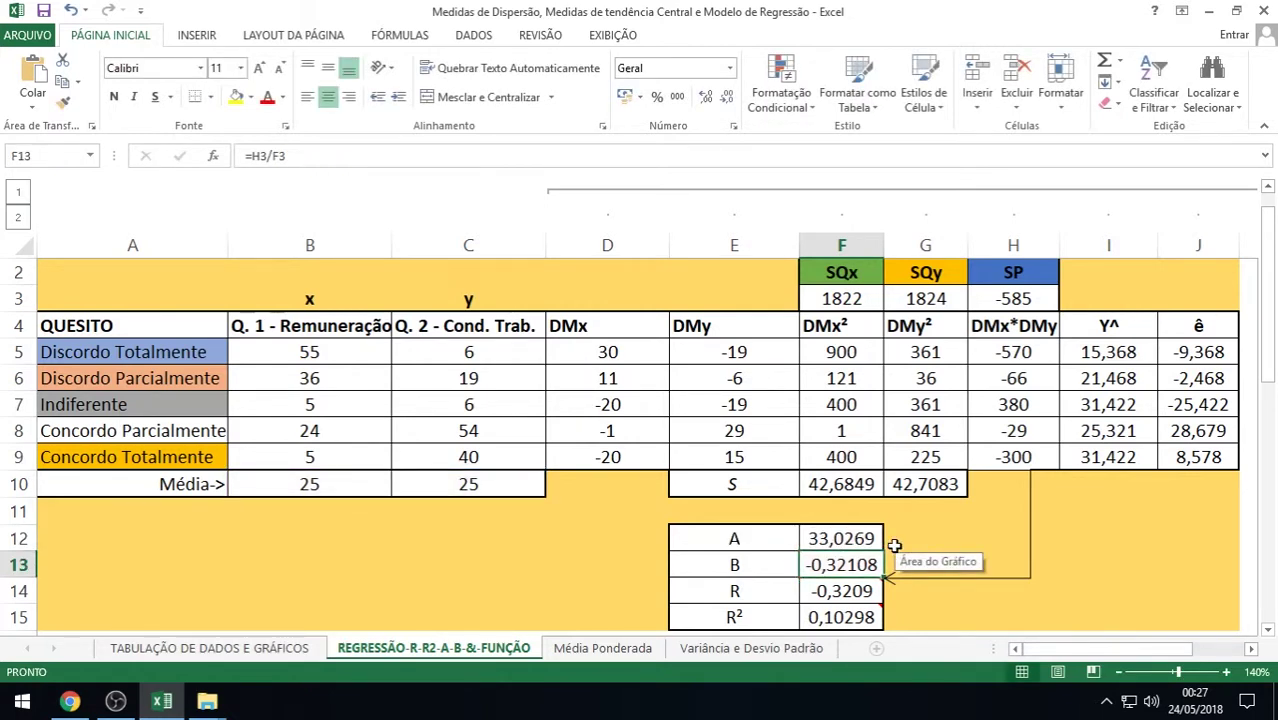
Check the calculated coefficients against the regression equation displayed beside the scatter chart
scroll(894, 545, "down", 1)
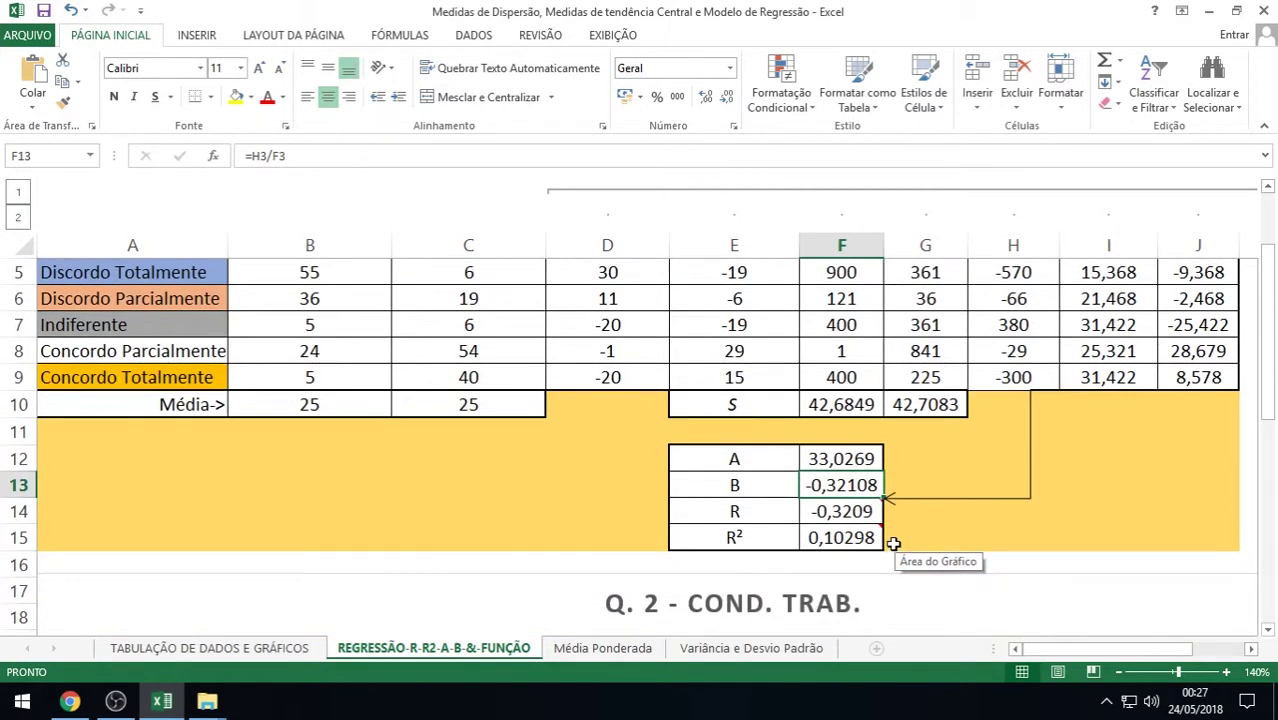
scroll(894, 545, "down", 1)
scroll(1048, 537, "down", 1)
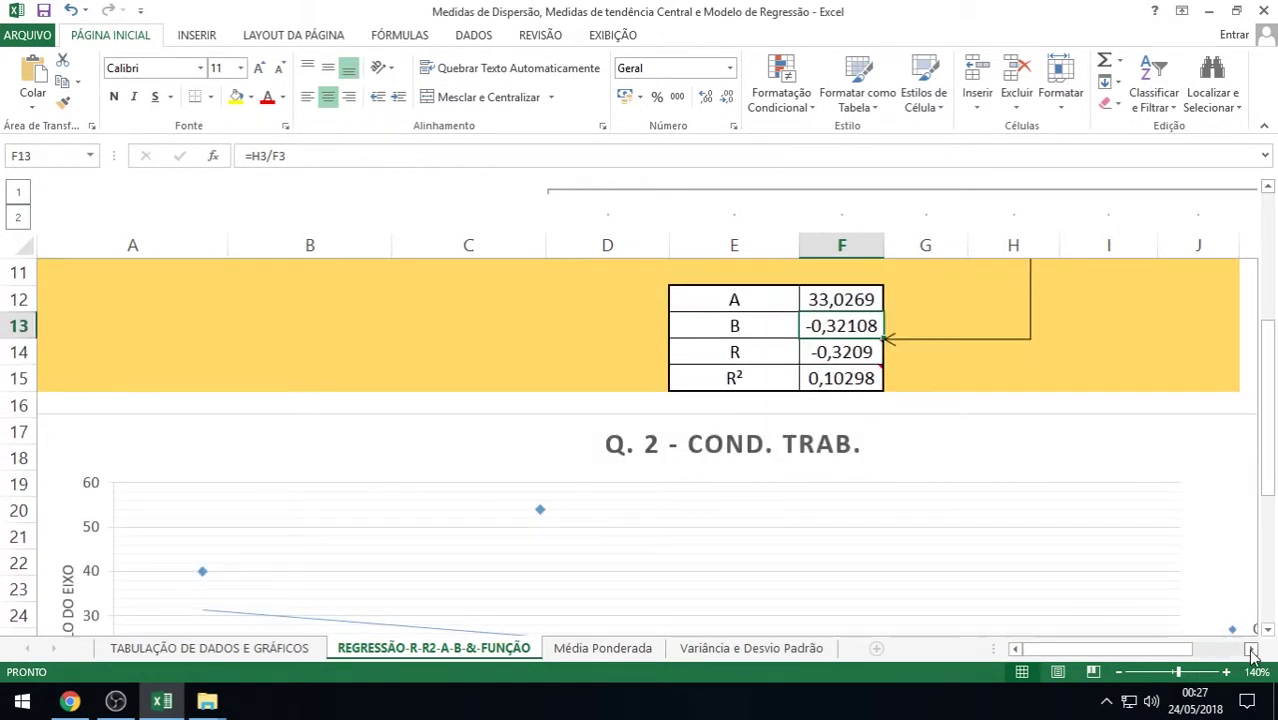
scroll(1206, 622, "right", 2)
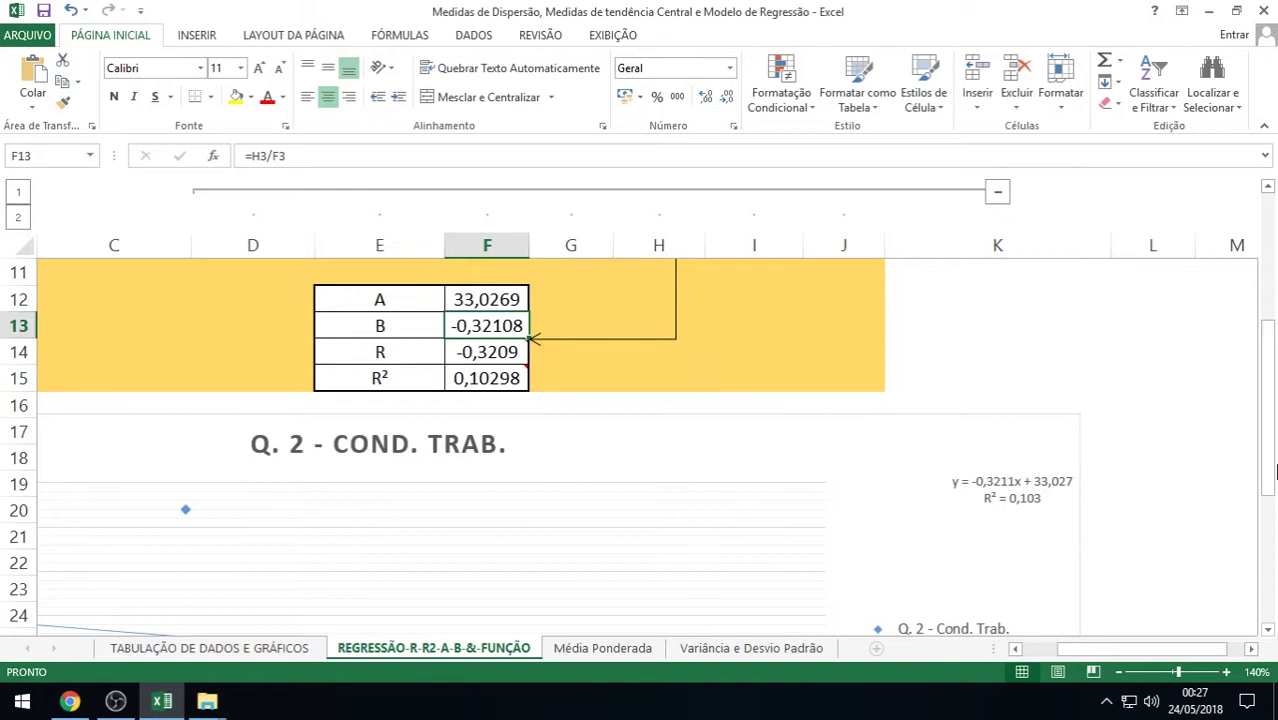
Inspect the correlation coefficient formula in F14 and the determination coefficient formula in F15, including the explanatory comment on F15
left_click_drag(1271, 470, 1272, 280)
left_click_drag(1124, 655, 1090, 656)
left_click(1251, 650)
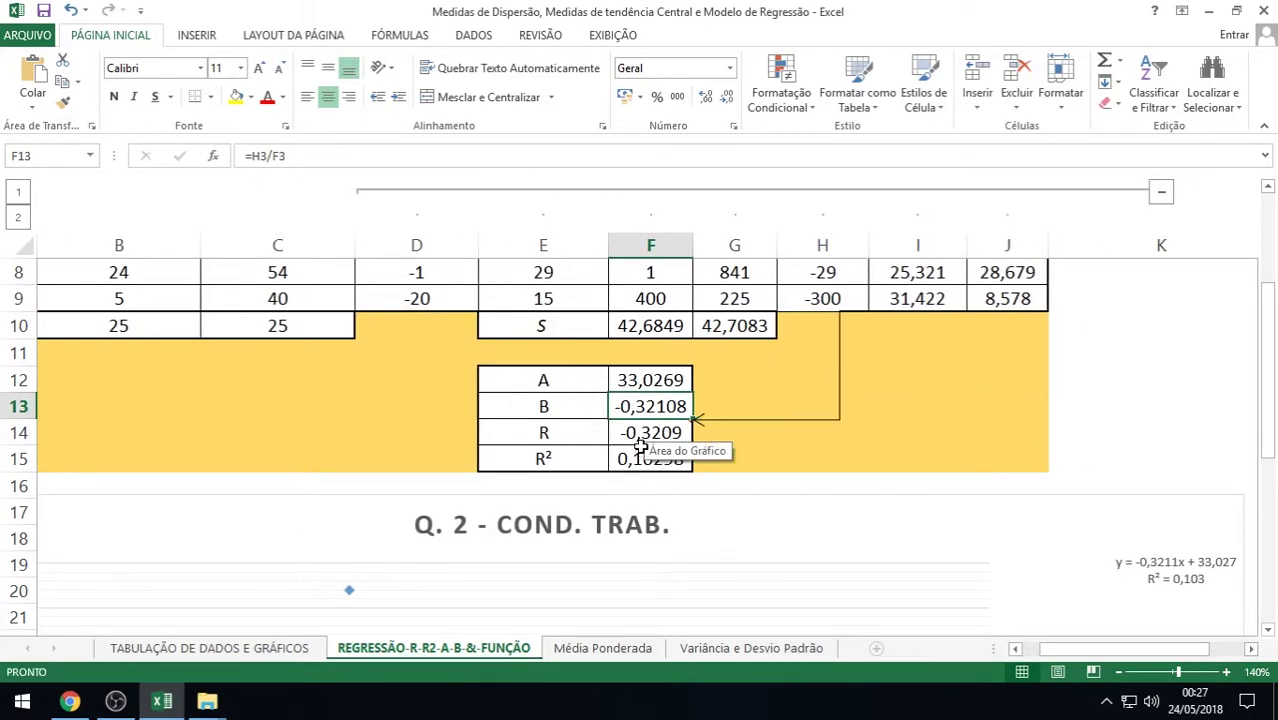
left_click(600, 432)
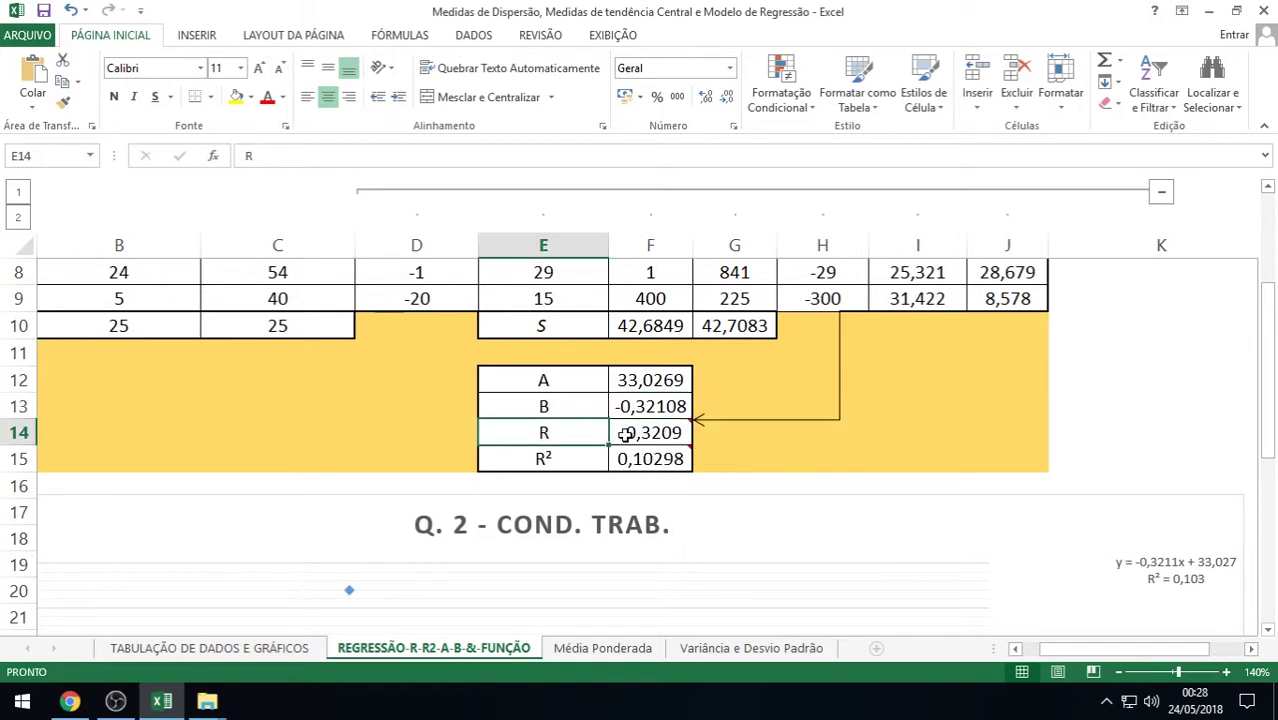
left_click_drag(660, 432, 595, 435)
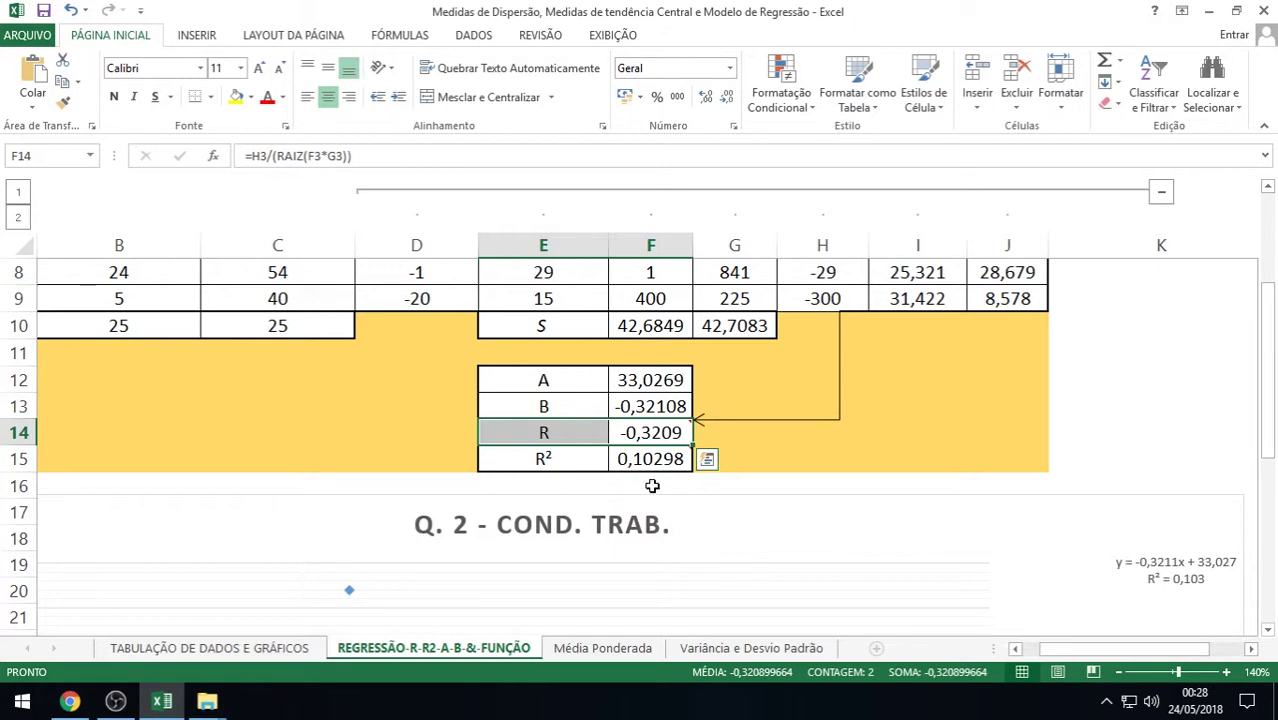
mouse_move(662, 462)
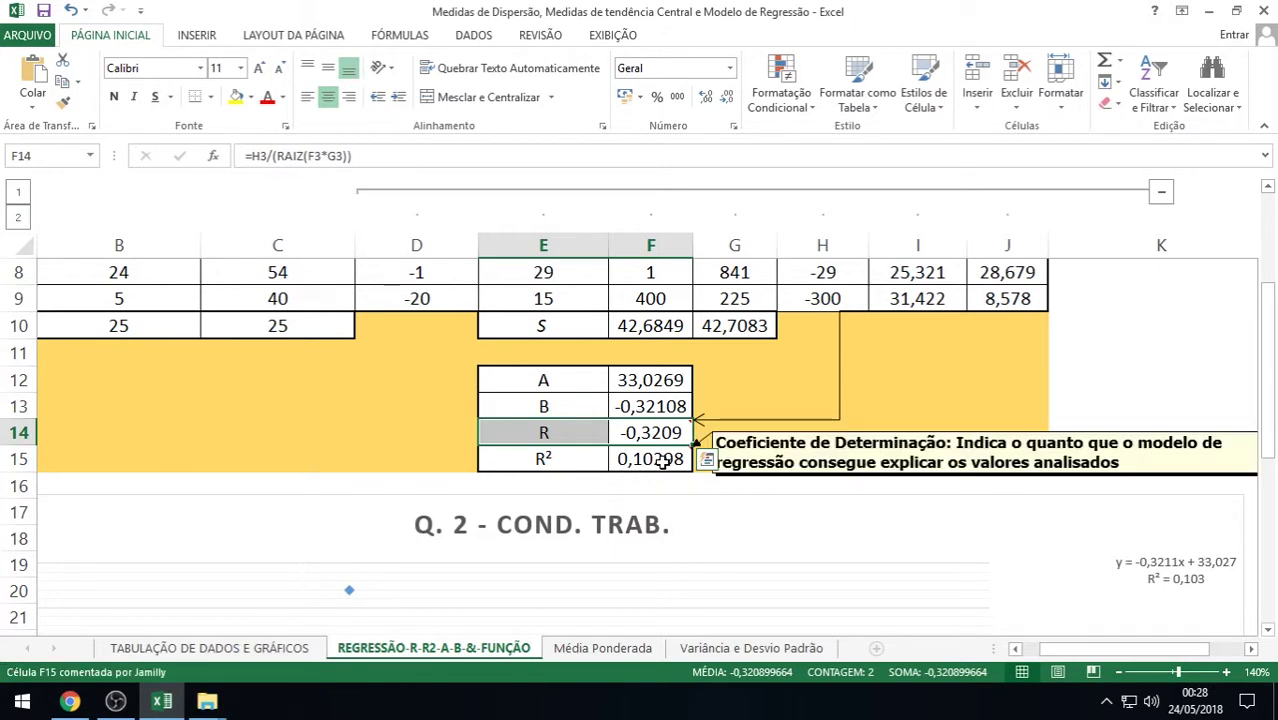
left_click(648, 458)
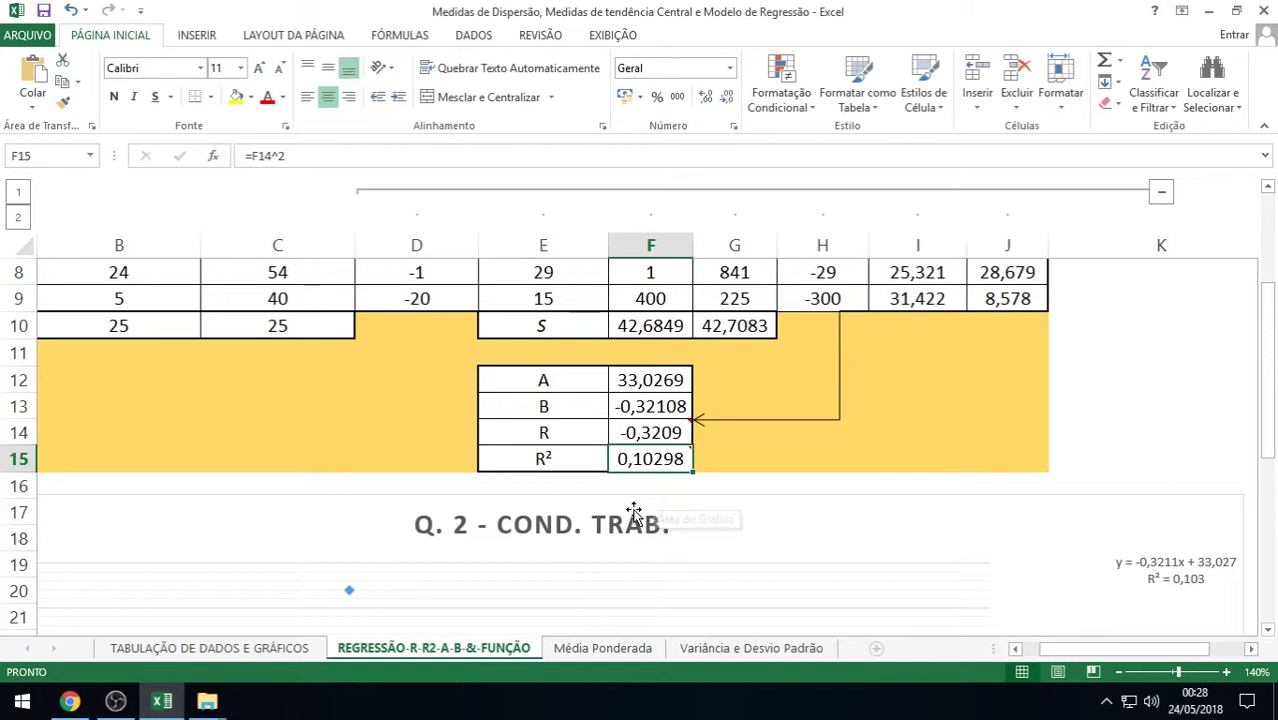
mouse_move(646, 455)
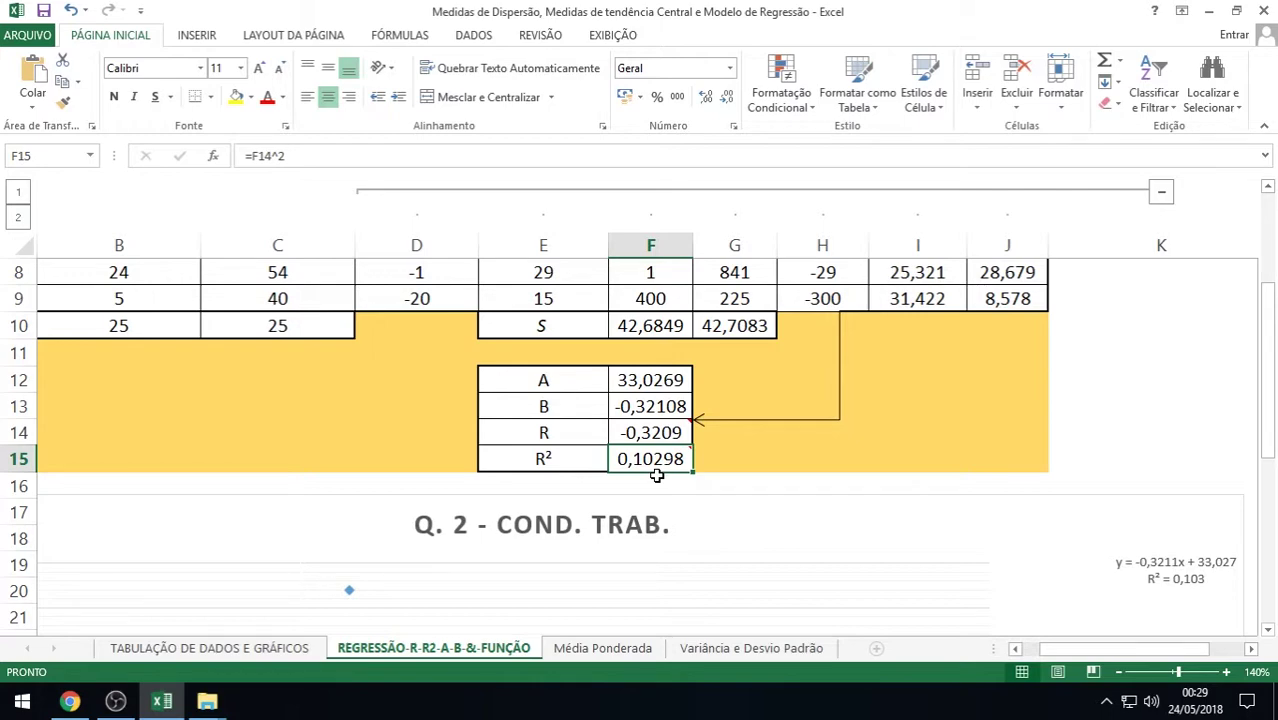
Compare R² in F15 with the trendline equation and R² value displayed on the Q. 2 - Cond. Trab. scatter chart
scroll(657, 476, "down", 4)
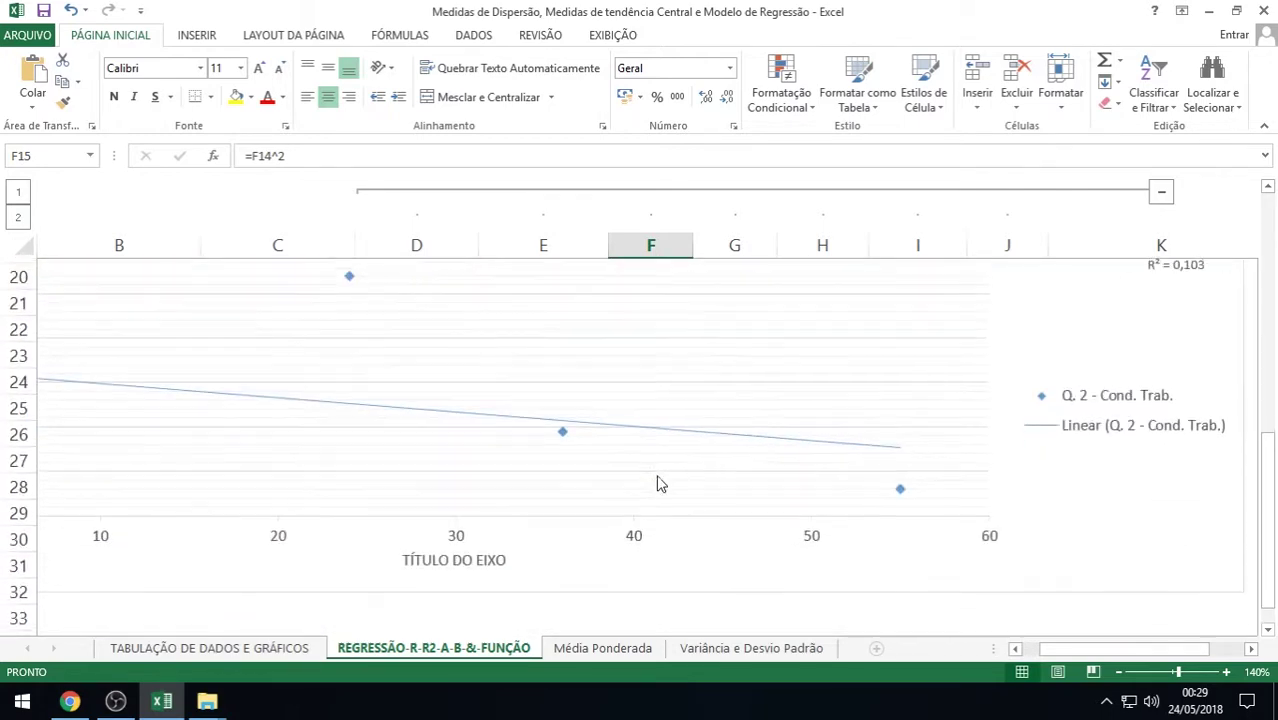
scroll(660, 484, "up", 2)
scroll(657, 482, "up", 1)
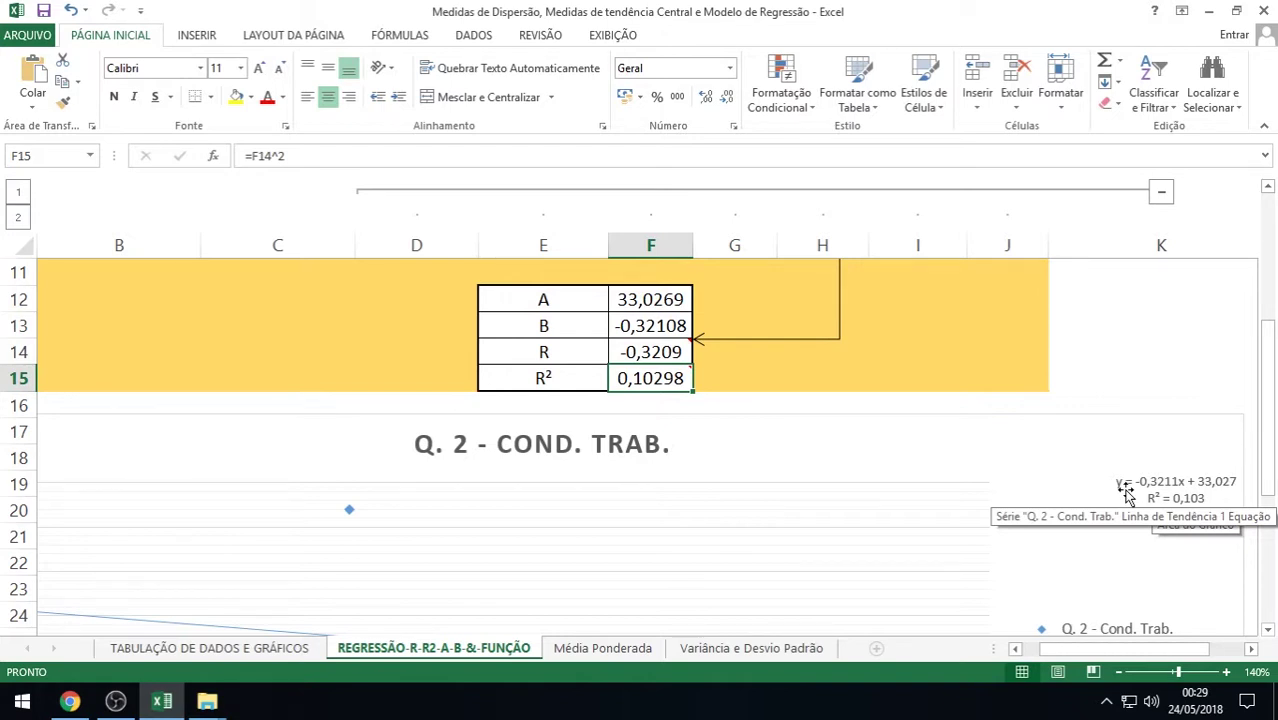
scroll(990, 540, "down", 1)
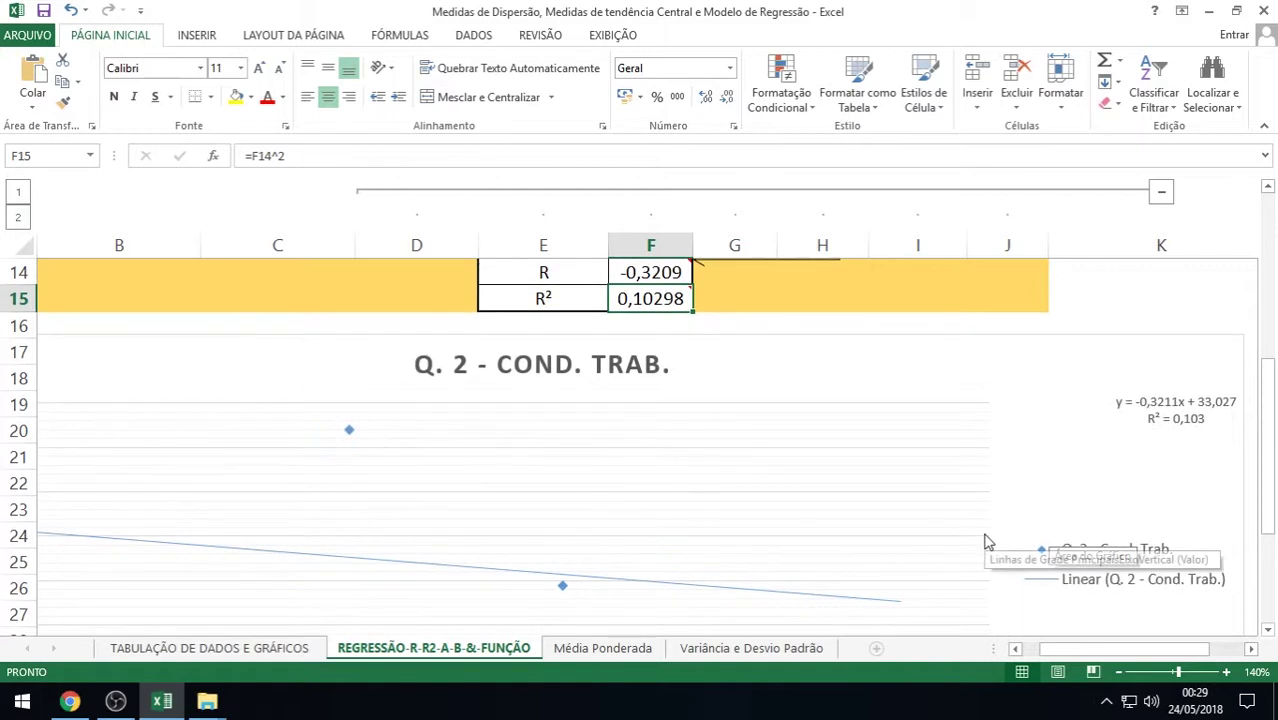
scroll(985, 541, "up", 1)
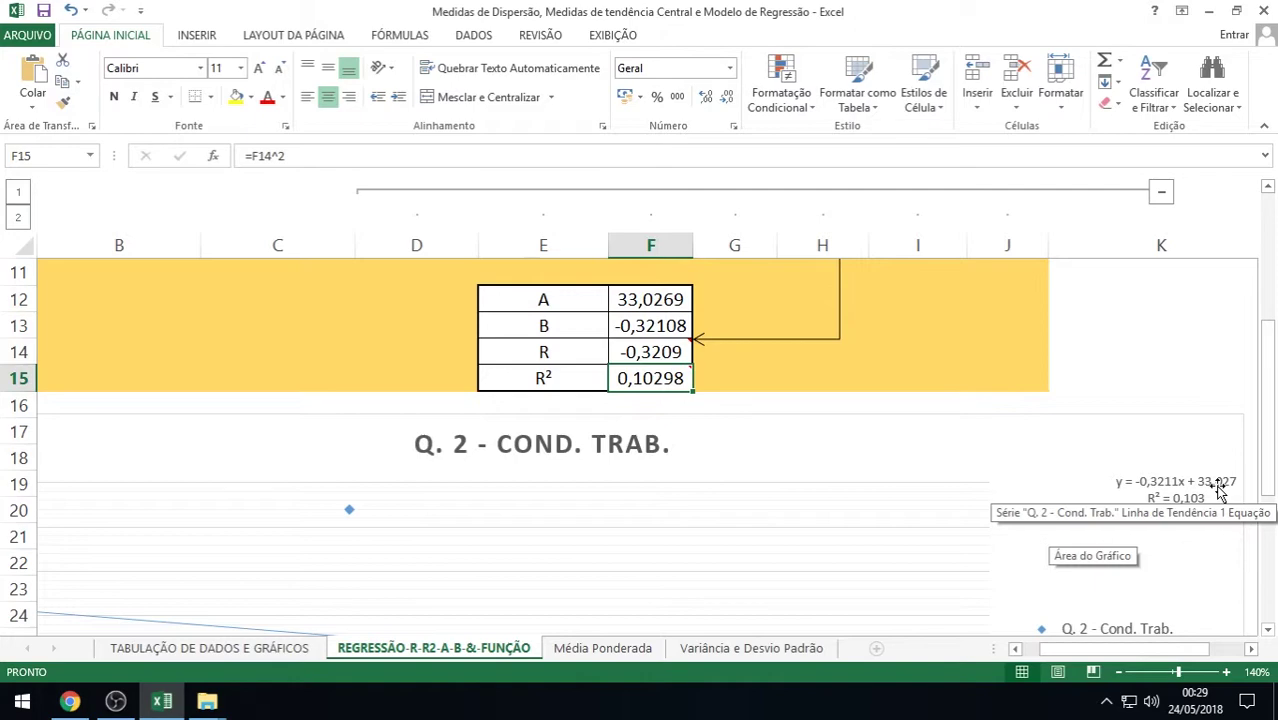
Review the regression data table with its means and coefficients, relating them to the equation beside the scatter chart
scroll(818, 480, "up", 3)
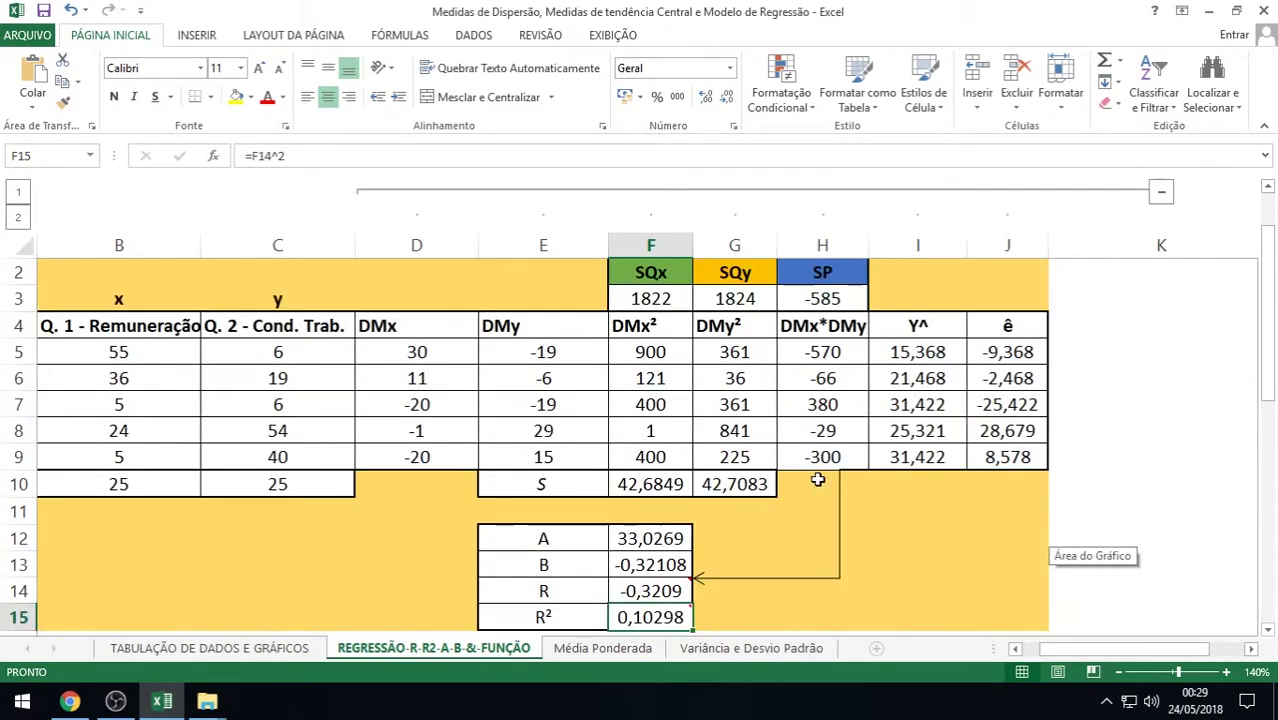
scroll(818, 480, "up", 1)
left_click_drag(1080, 650, 1035, 650)
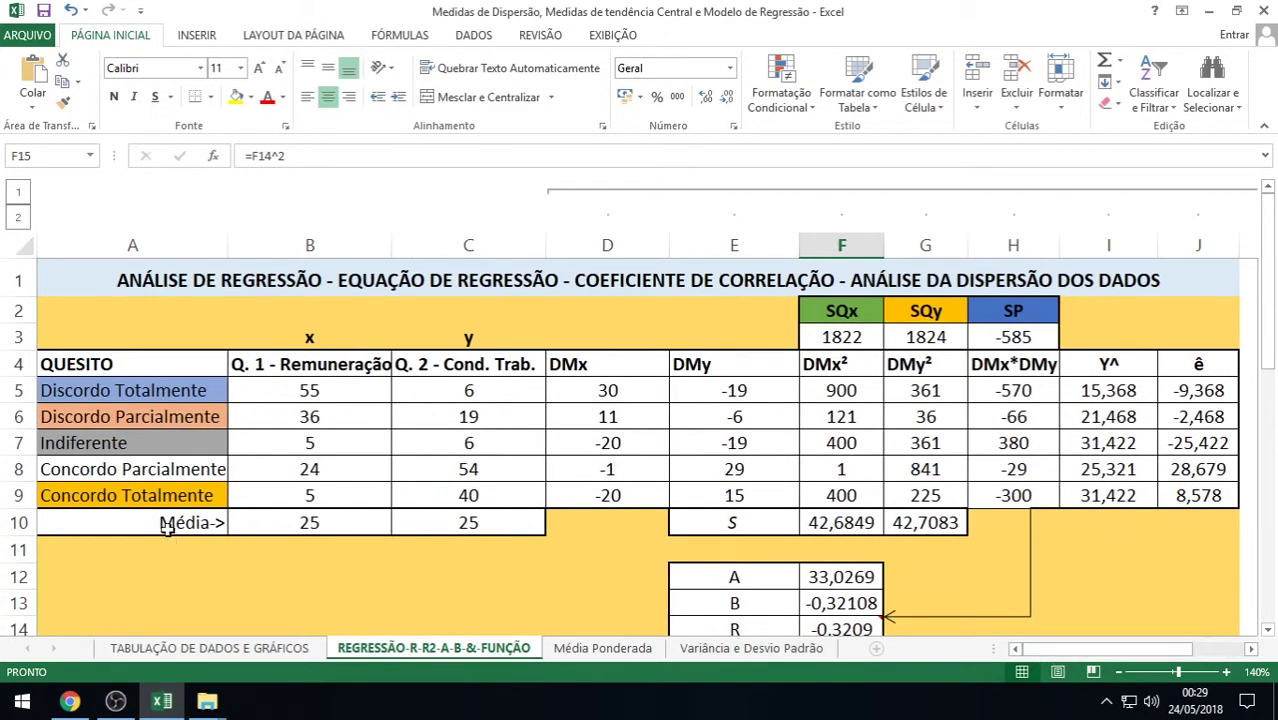
scroll(185, 495, "down", 1)
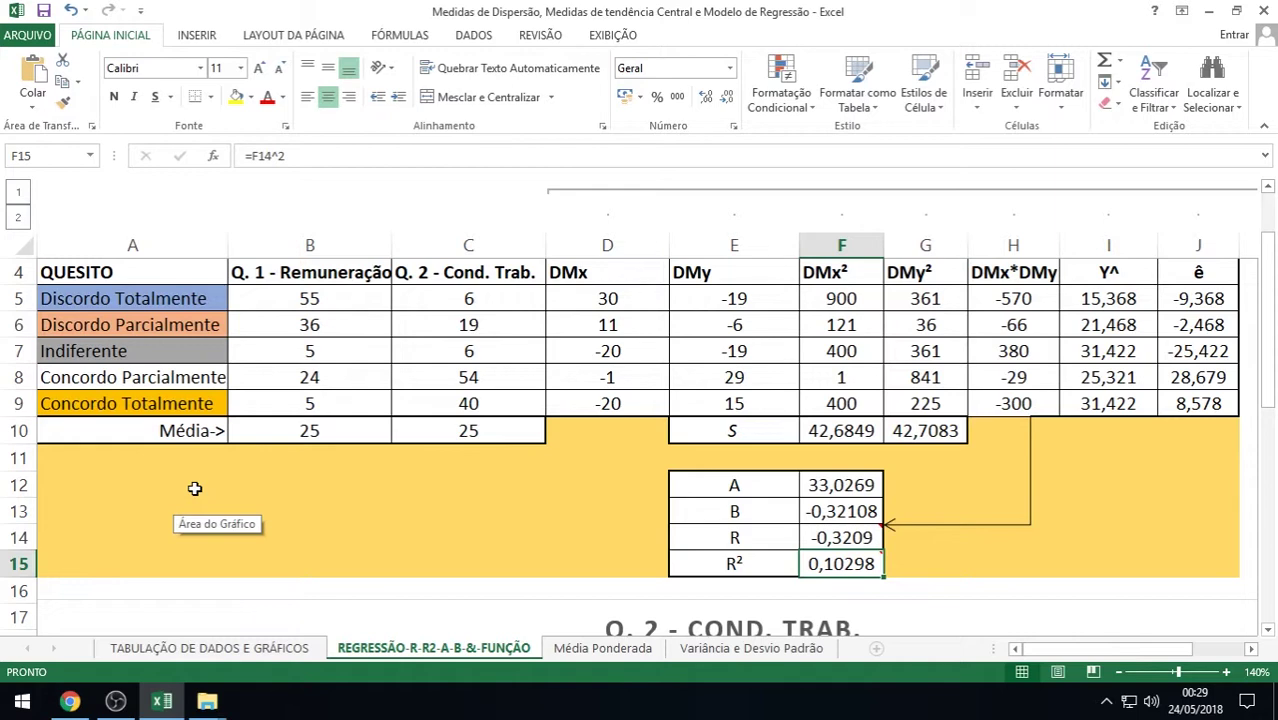
left_click(1252, 649)
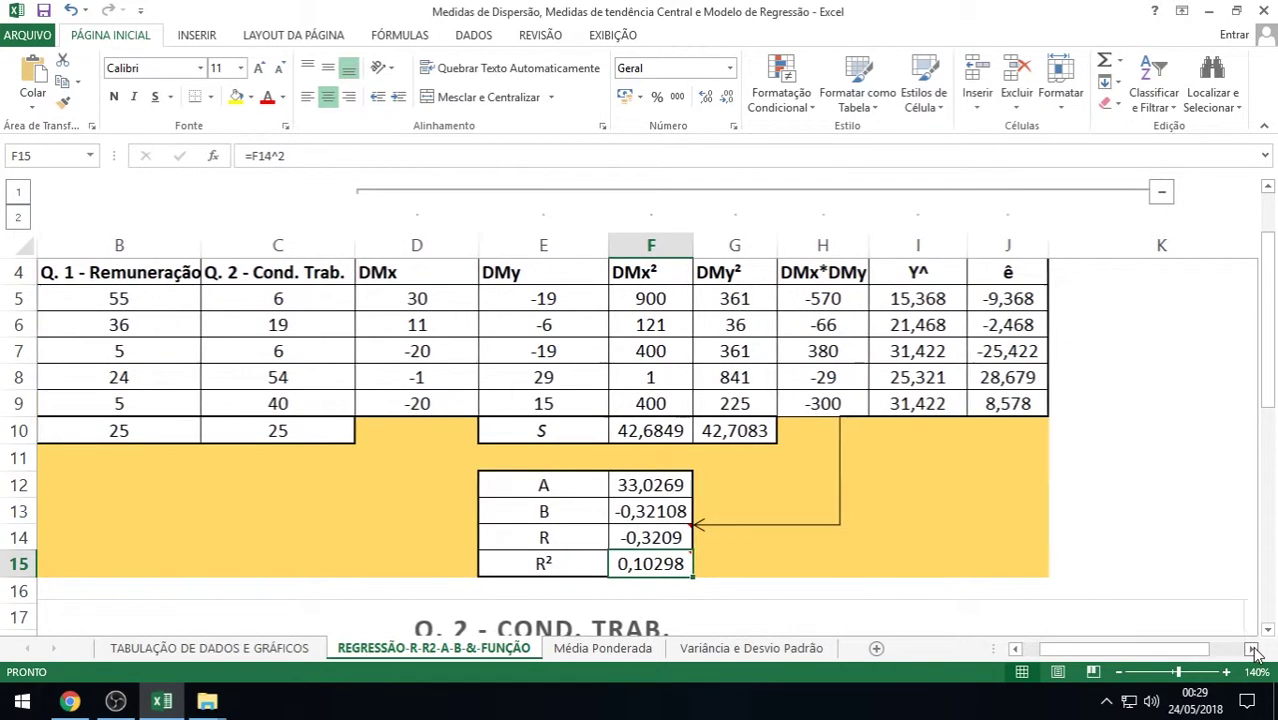
left_click(1268, 630)
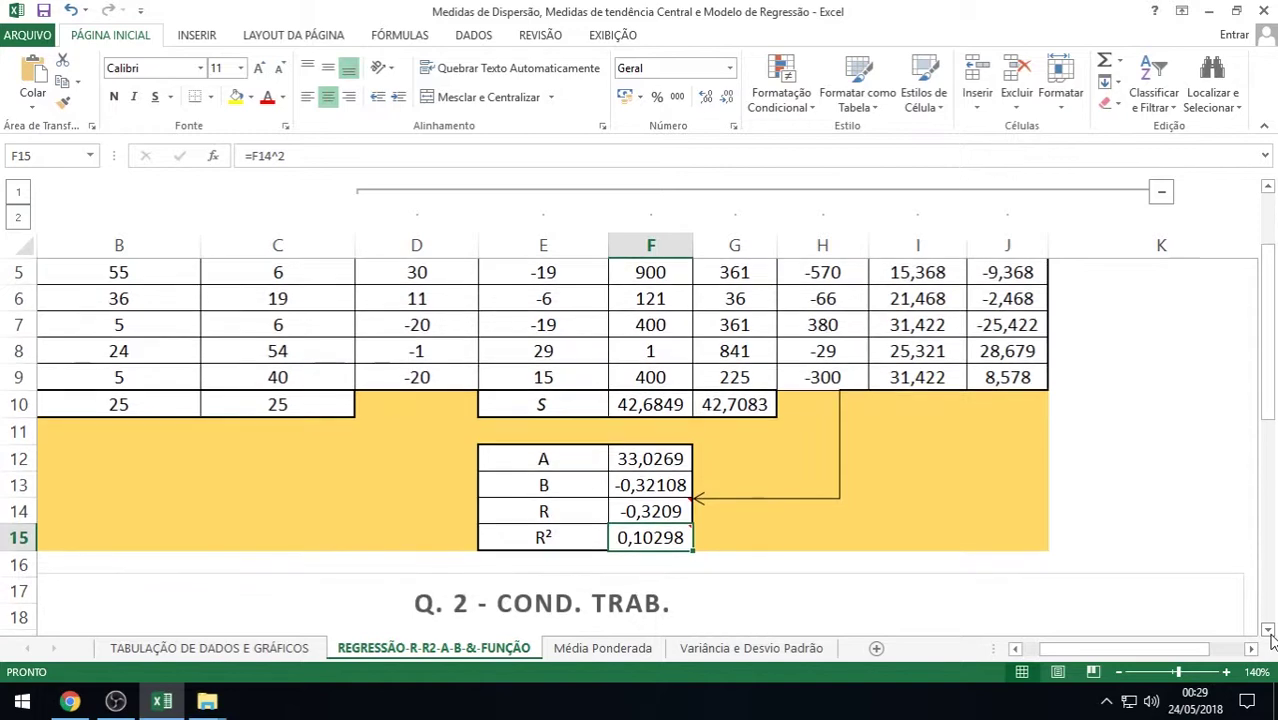
left_click(1268, 630)
left_click(1268, 630)
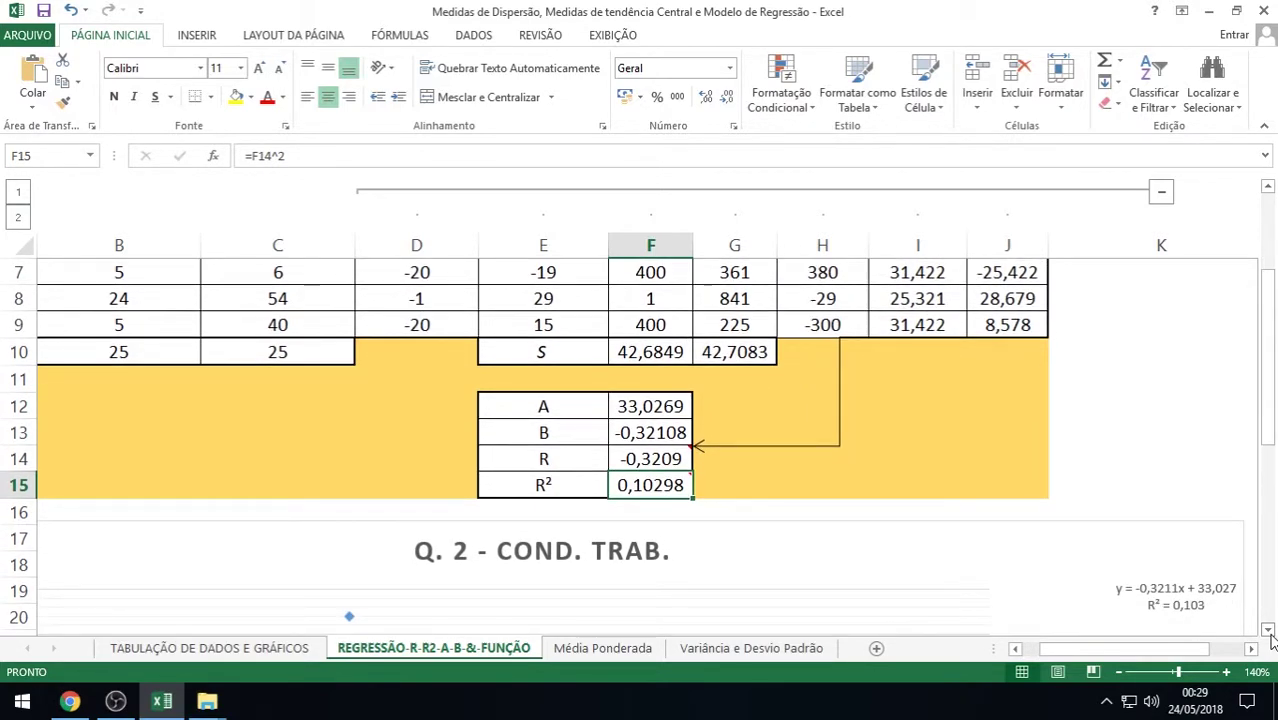
left_click(1268, 630)
left_click(1268, 630)
left_click(1268, 630)
left_click(1251, 649)
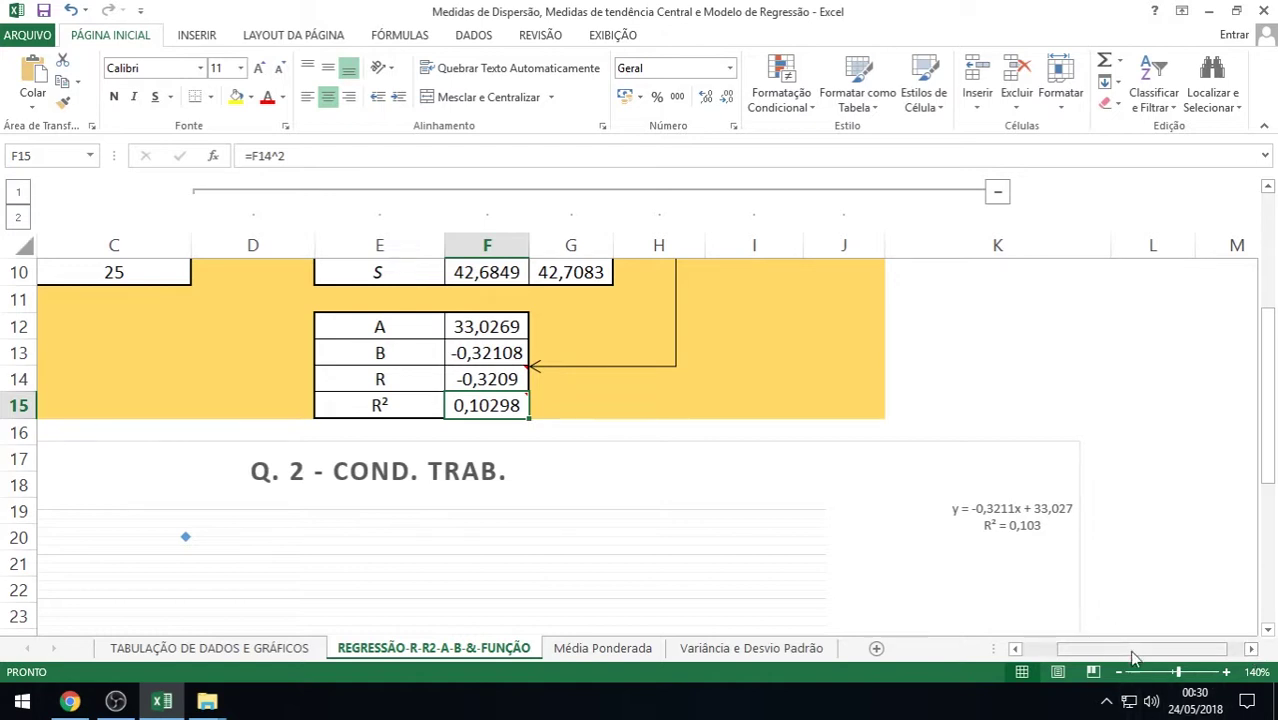
Recheck the full regression table against the chart's equation, R² value and plotted trendline
left_click_drag(1135, 651, 1080, 648)
scroll(623, 510, "up", 3)
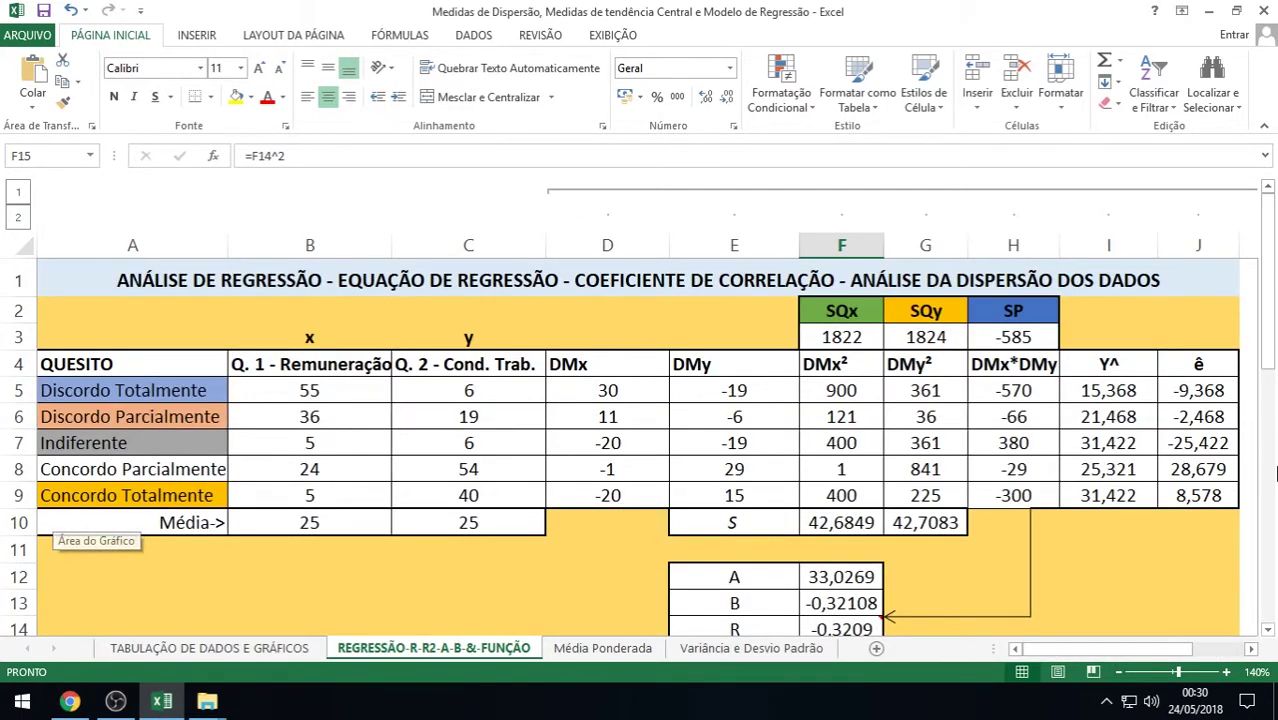
left_click(1268, 630)
left_click(1268, 630)
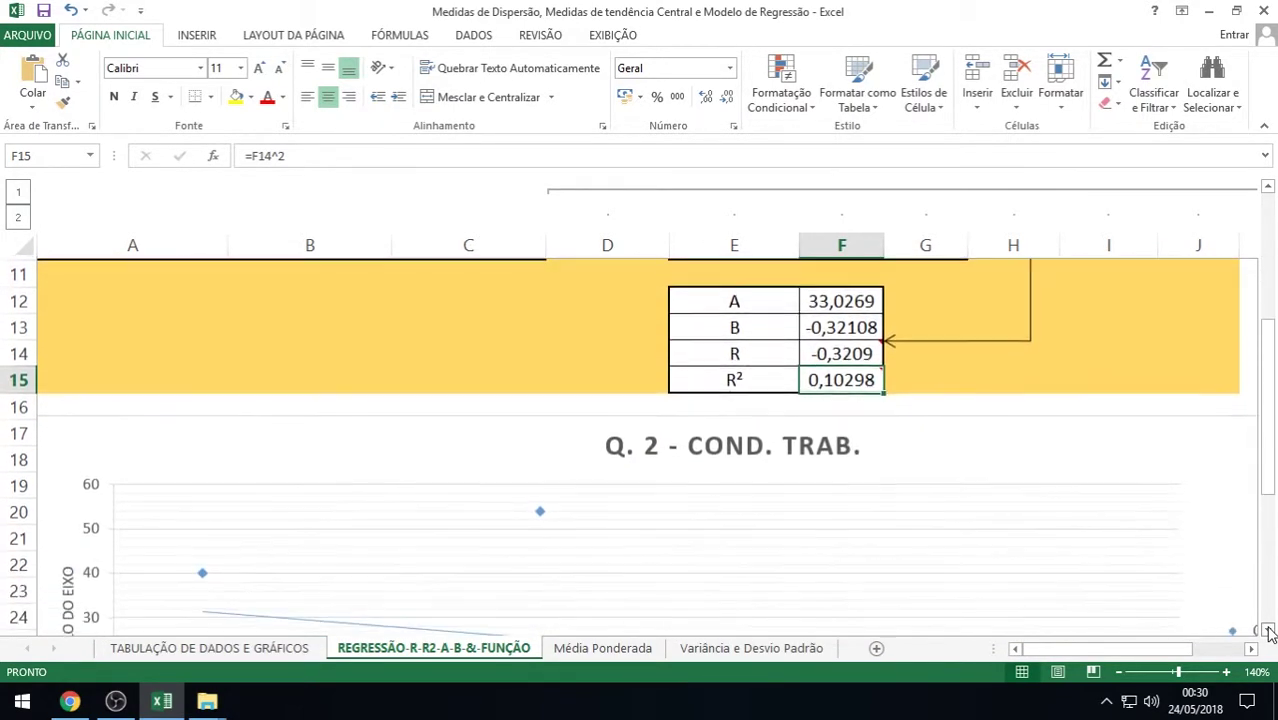
left_click(1250, 651)
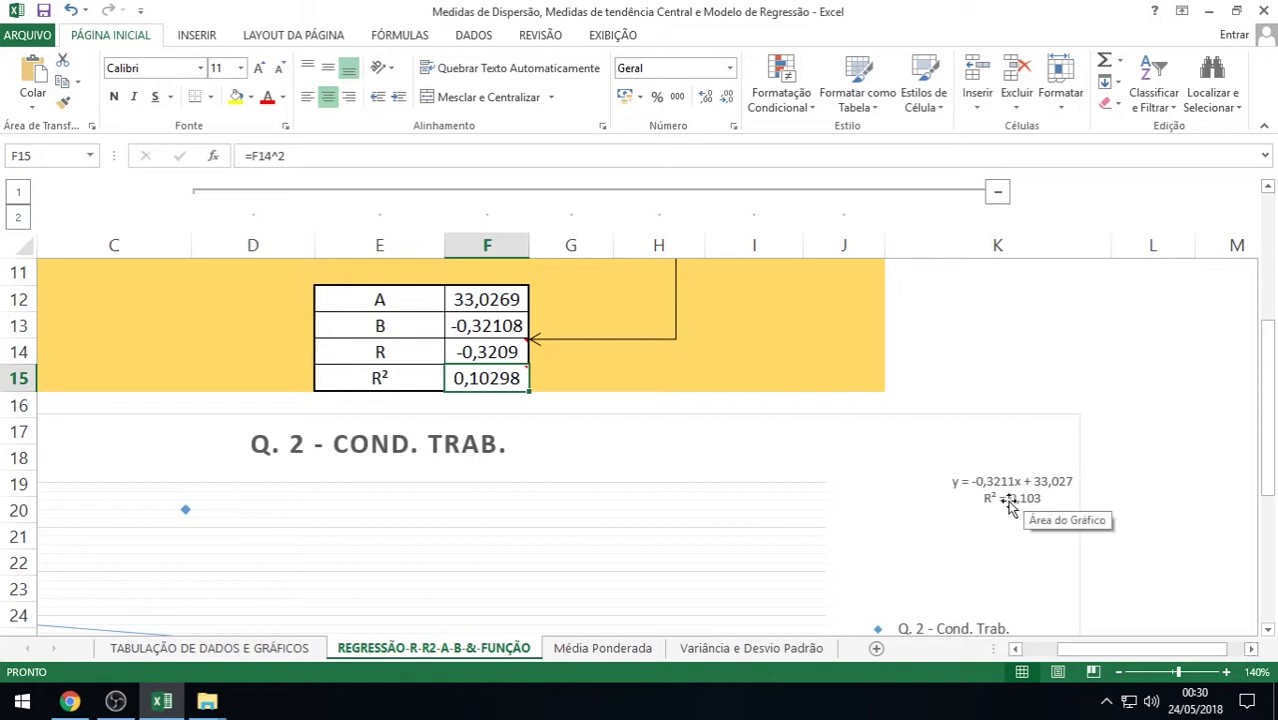
scroll(990, 570, "down", 1)
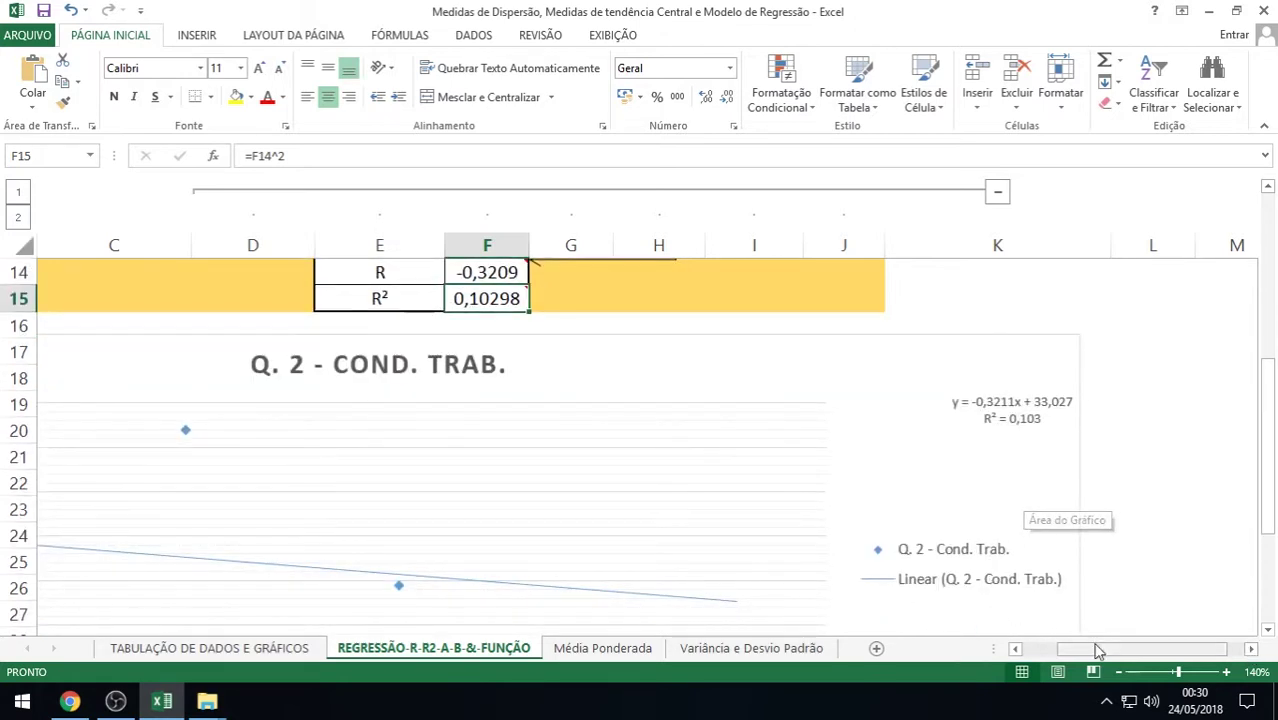
left_click_drag(1098, 651, 1062, 650)
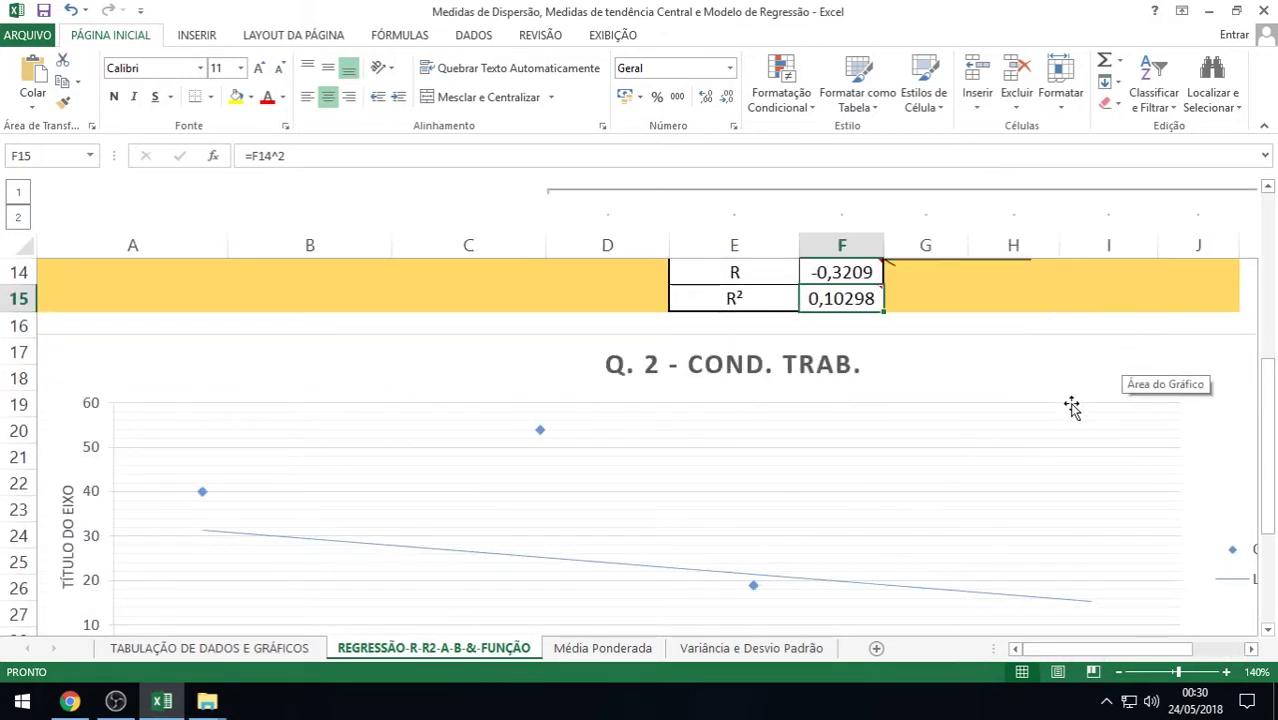
Delete the existing Q. 2 - Cond. Trab. scatter chart below the regression table
scroll(1090, 620, "up", 5)
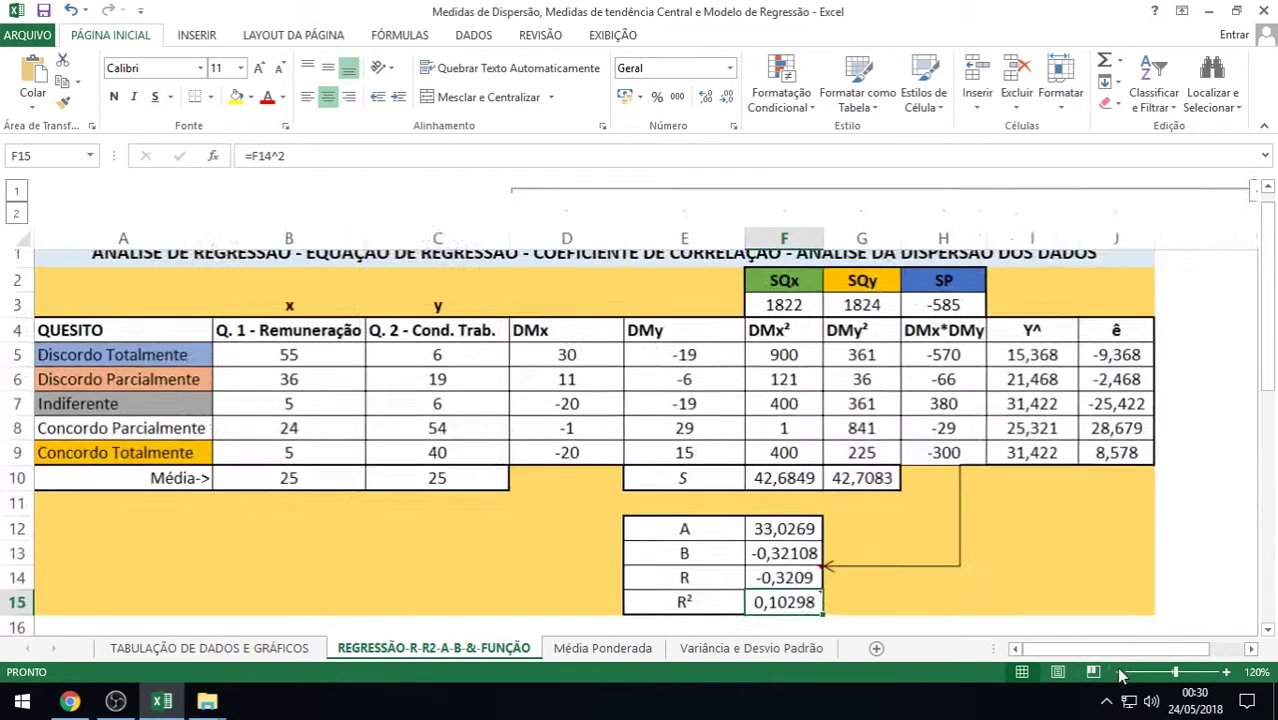
left_click(1118, 672)
left_click(1118, 672)
left_click(1118, 672)
left_click(1118, 672)
left_click(1118, 672)
left_click(1118, 672)
left_click(1268, 631)
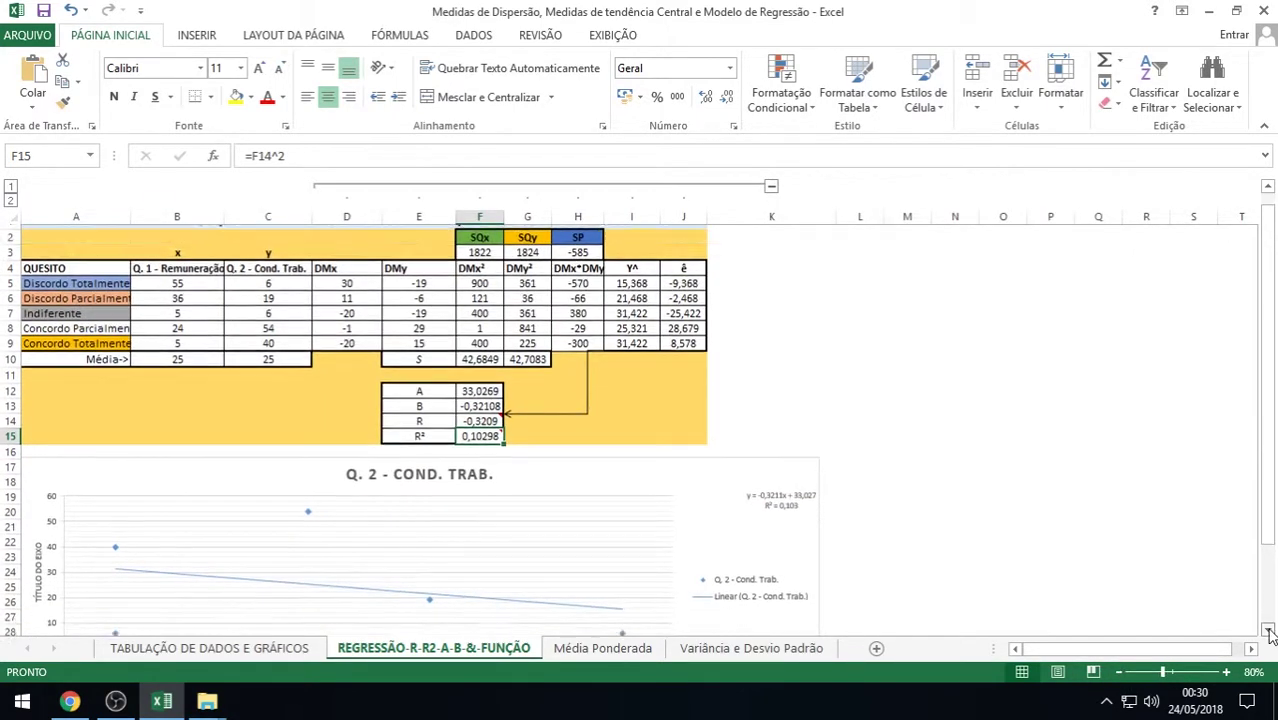
left_click(1268, 631)
left_click_drag(725, 428, 847, 420)
key("Delete")
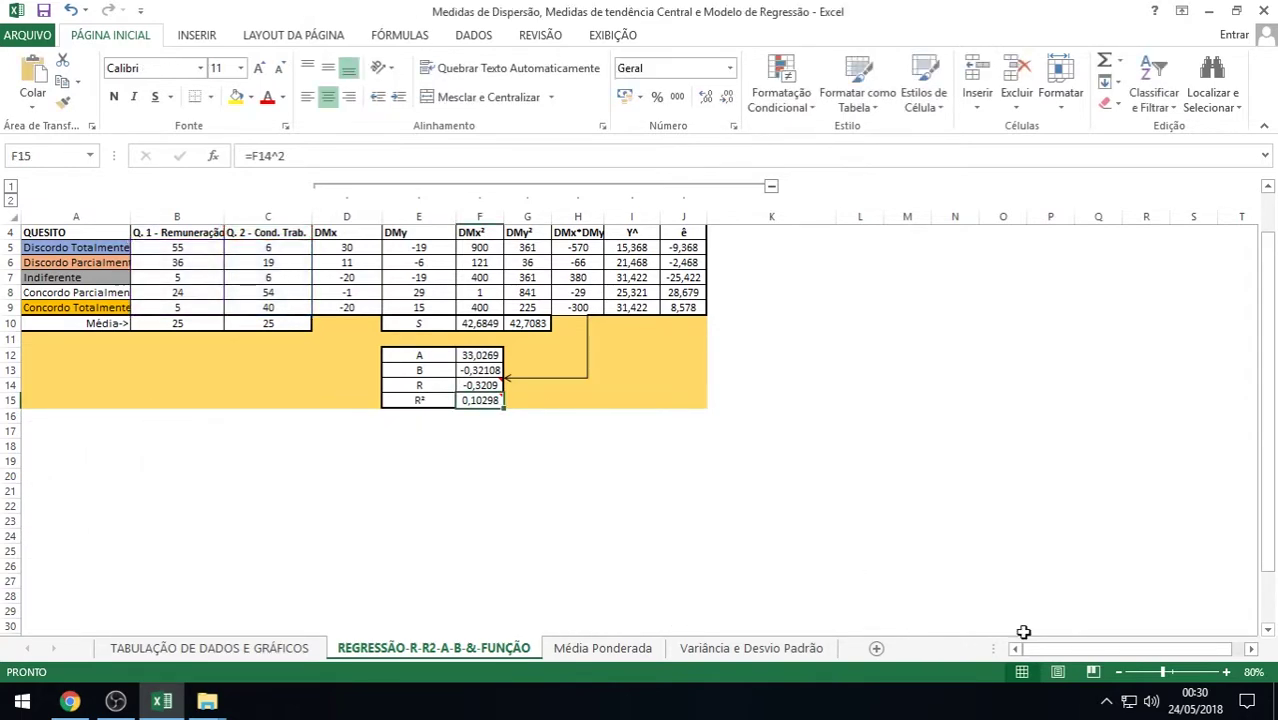
Insert a scatter chart from the Q. 1 and Q. 2 data in B4:C9 and apply Layout 9 to it
scroll(778, 462, "up", 1)
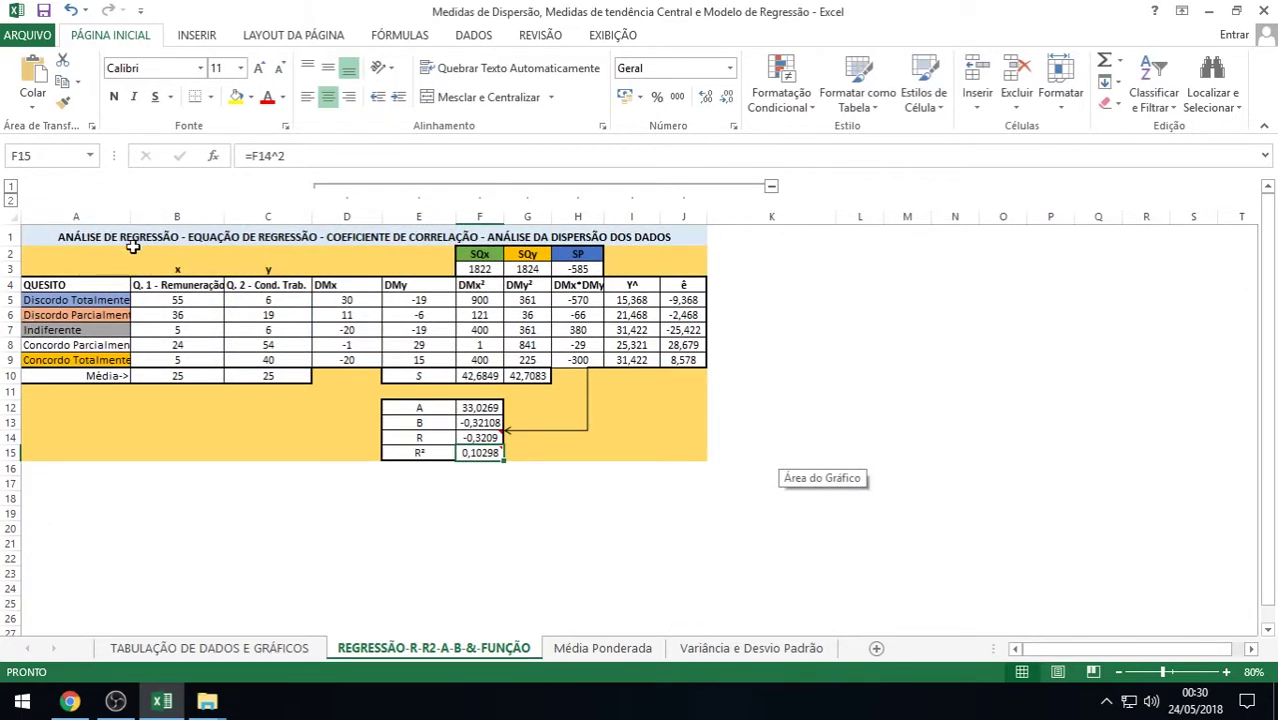
left_click_drag(172, 301, 270, 360)
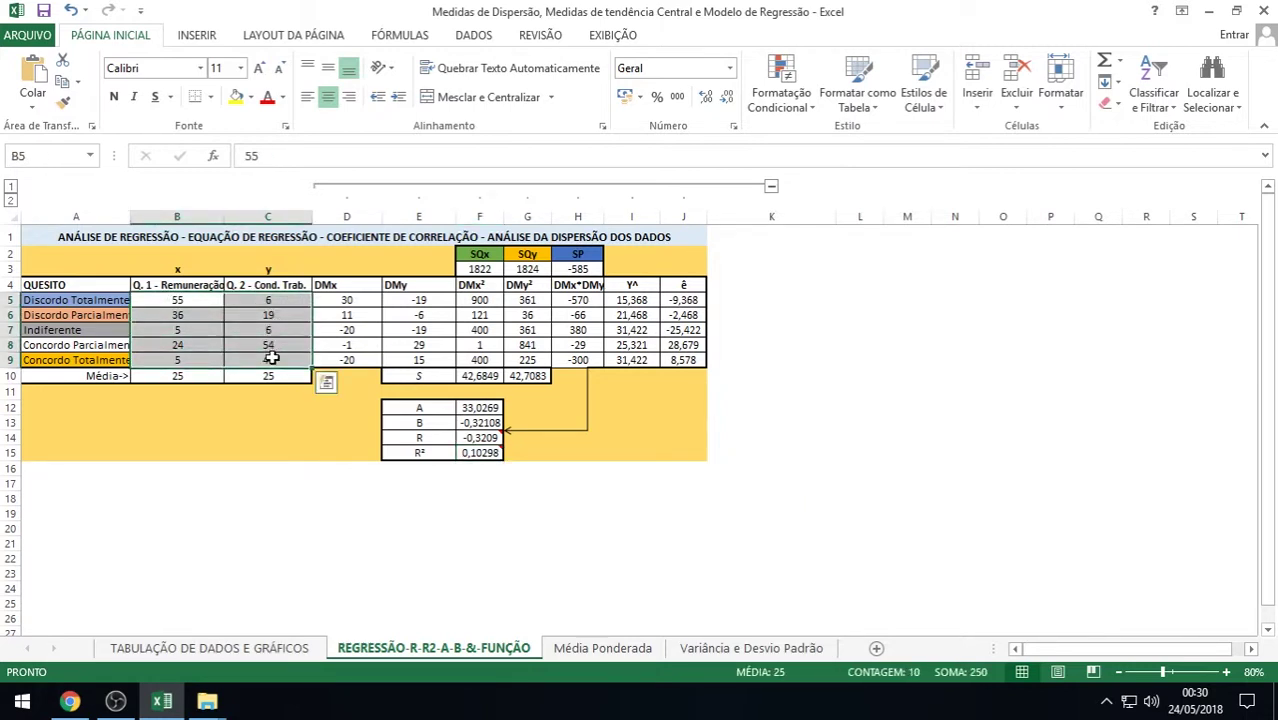
left_click_drag(177, 285, 270, 360)
left_click(196, 35)
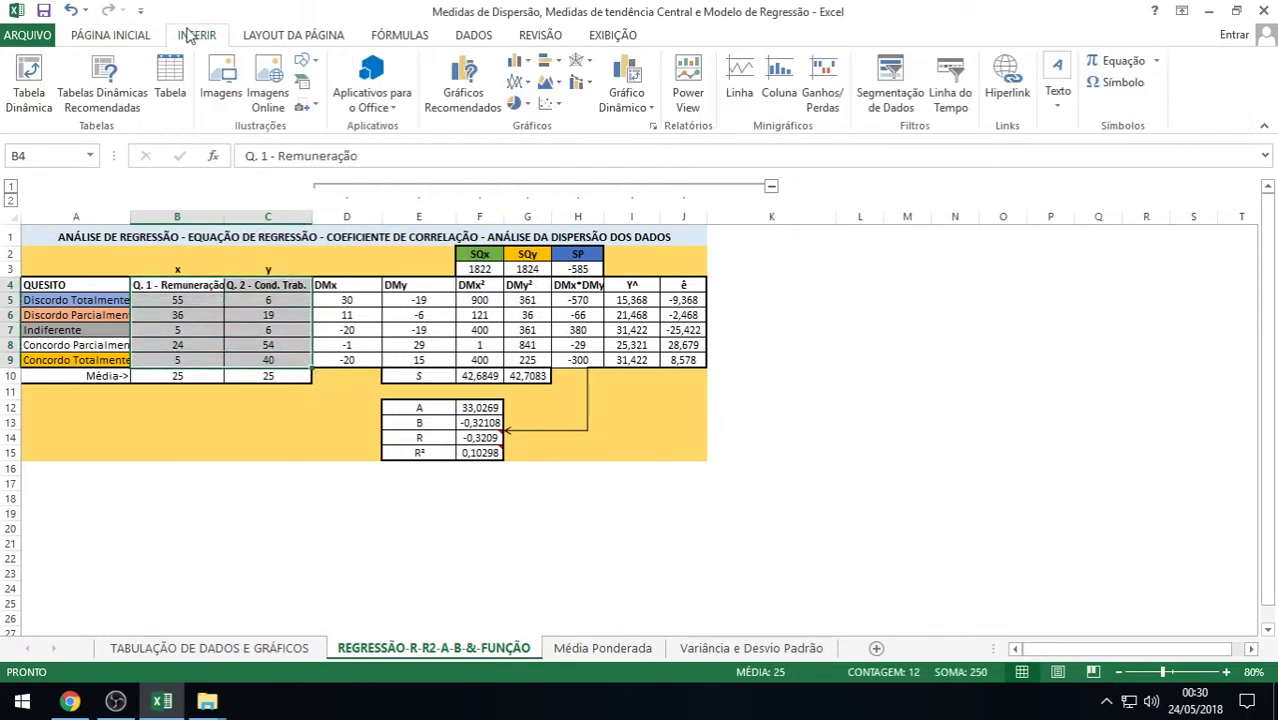
left_click(558, 104)
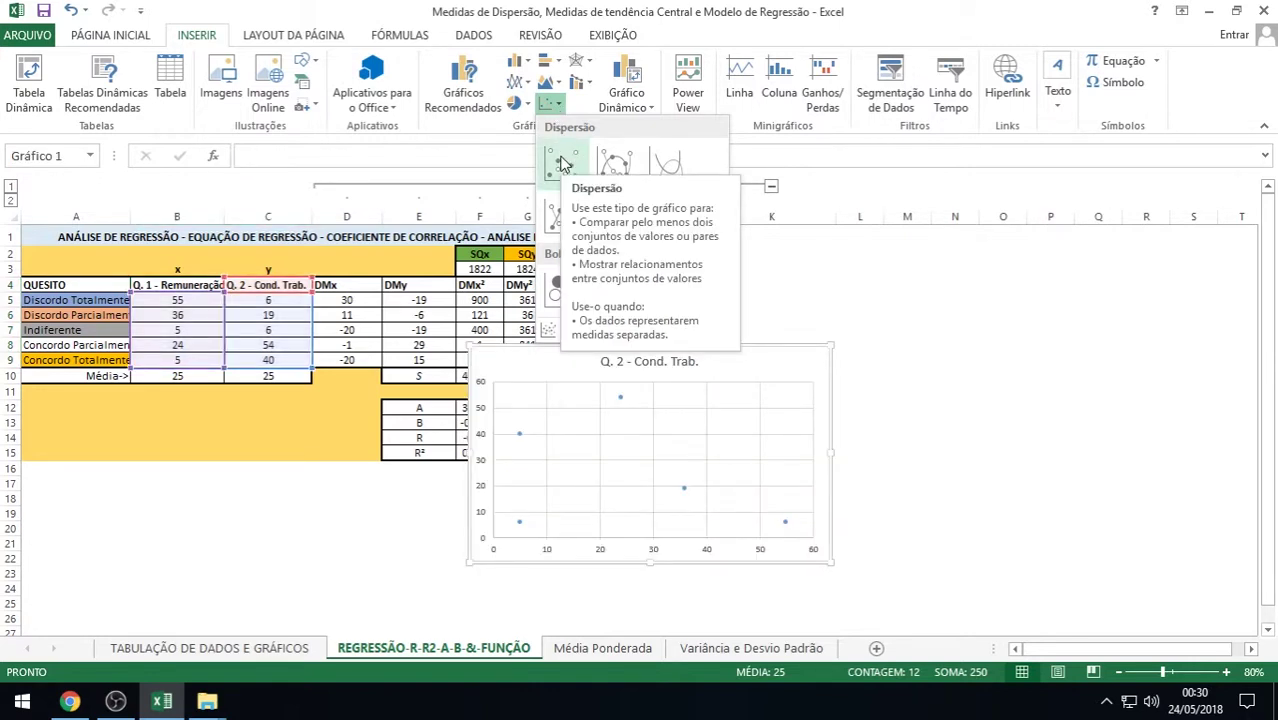
left_click(562, 165)
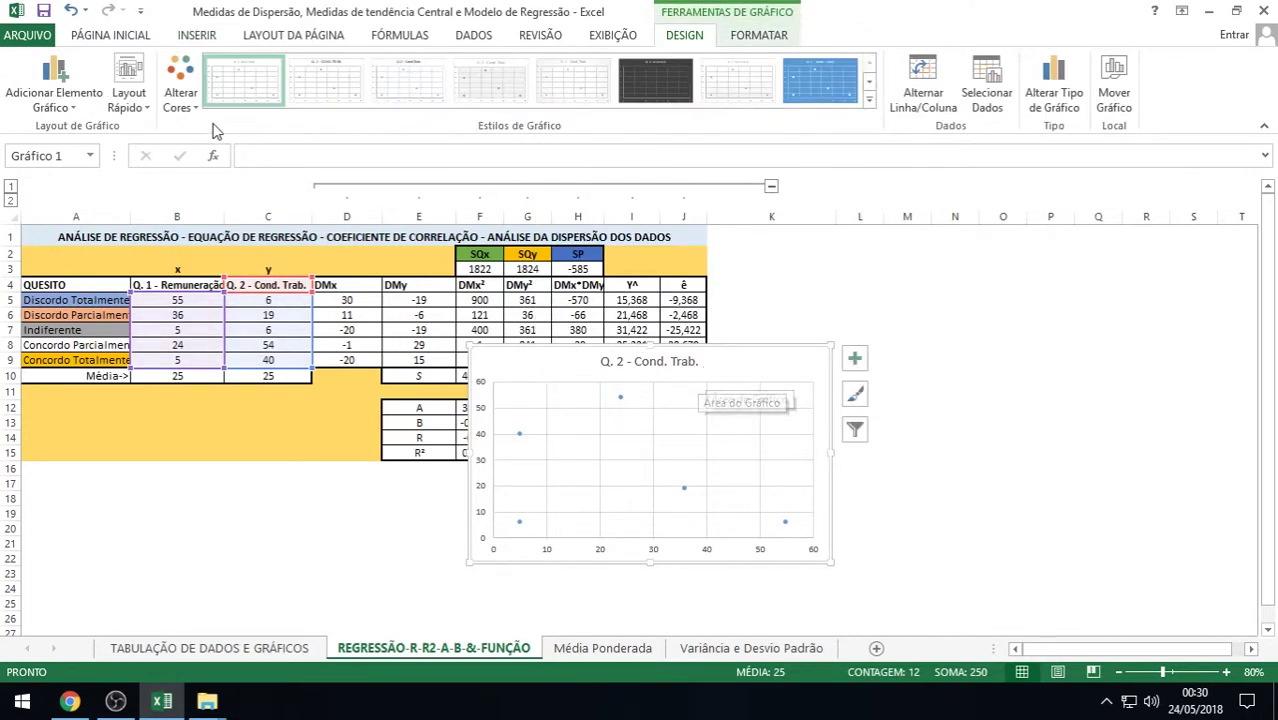
left_click(143, 108)
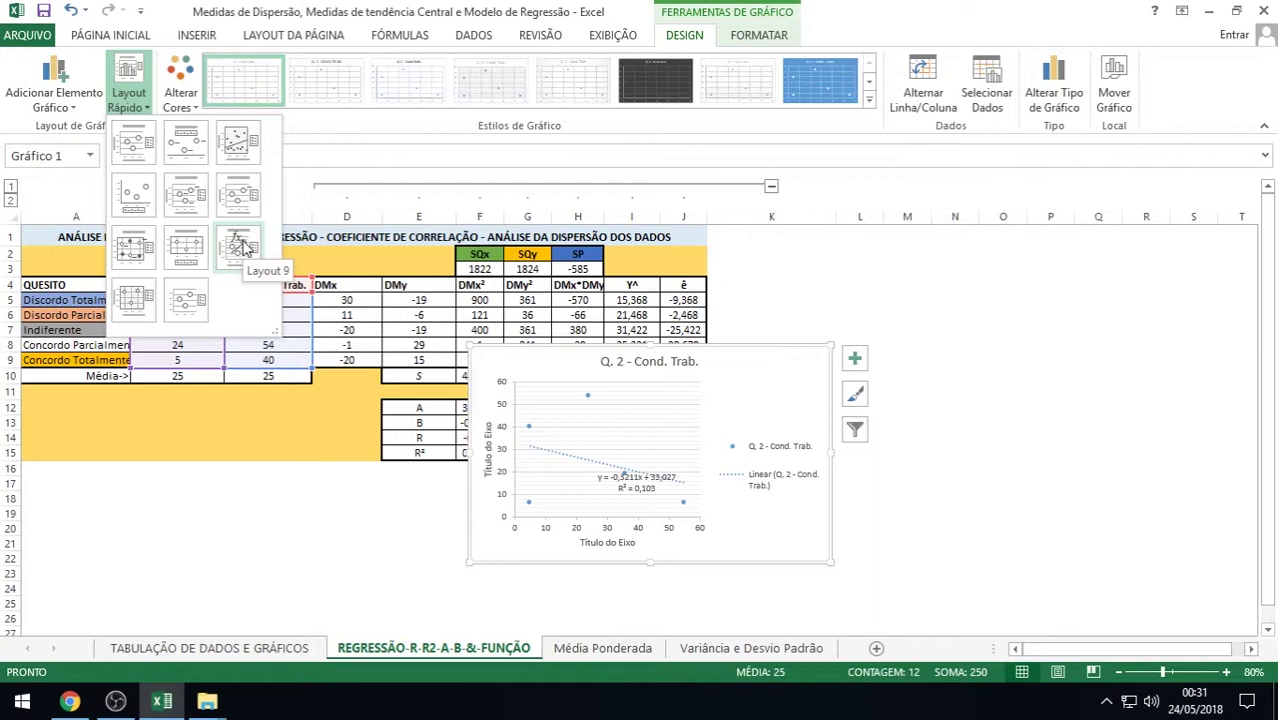
left_click(242, 248)
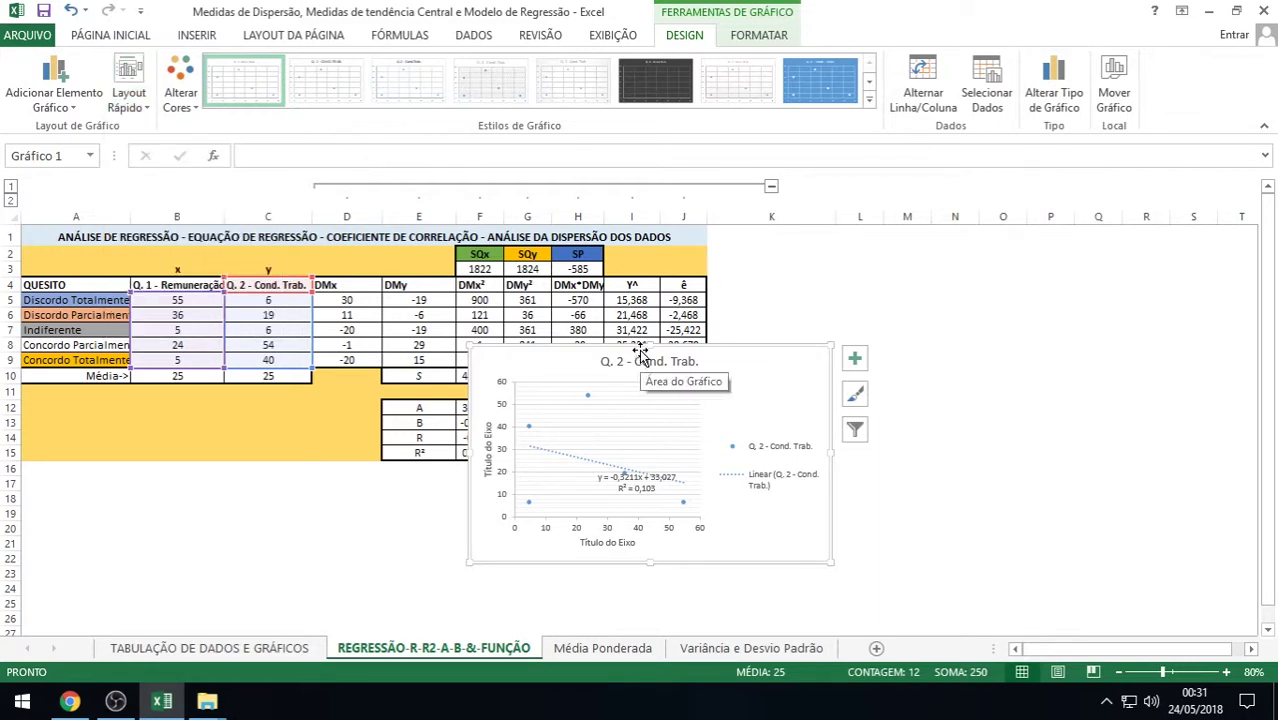
Arrange the new chart below the table from row 16, spanning columns A to J, with the trendline equation in its upper-right corner
left_click_drag(638, 344, 146, 463)
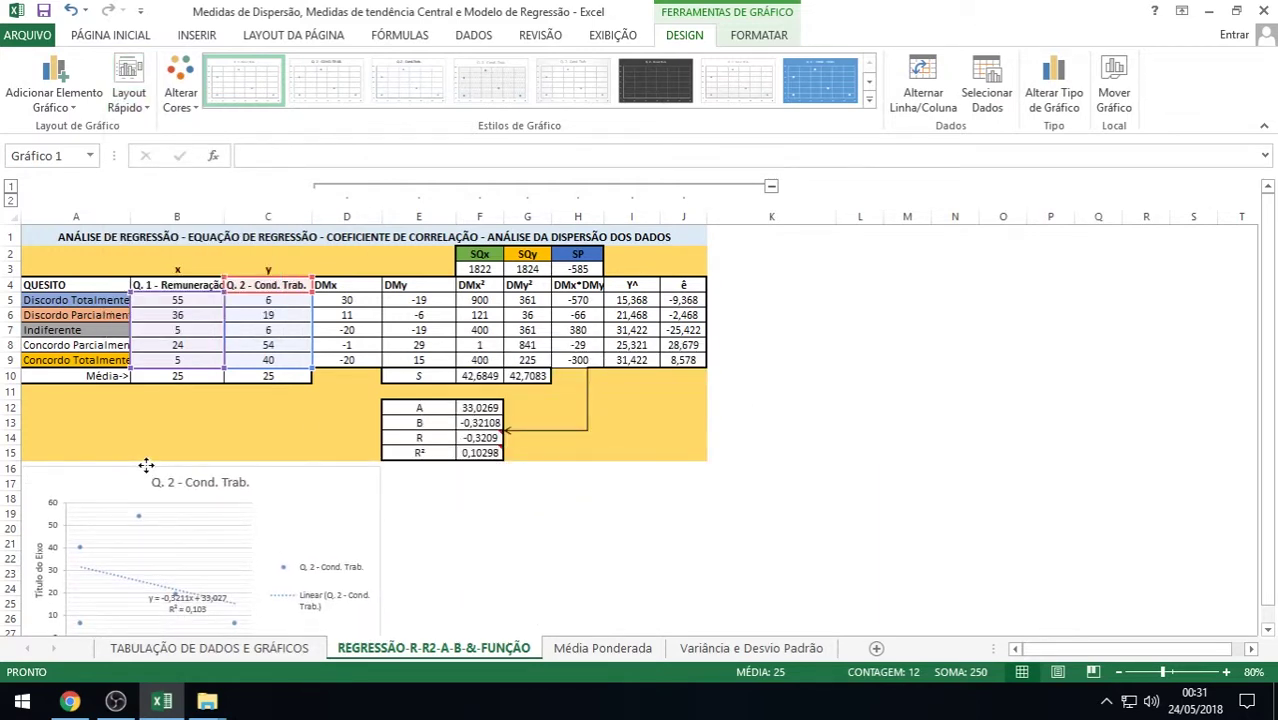
left_click_drag(381, 573, 712, 563)
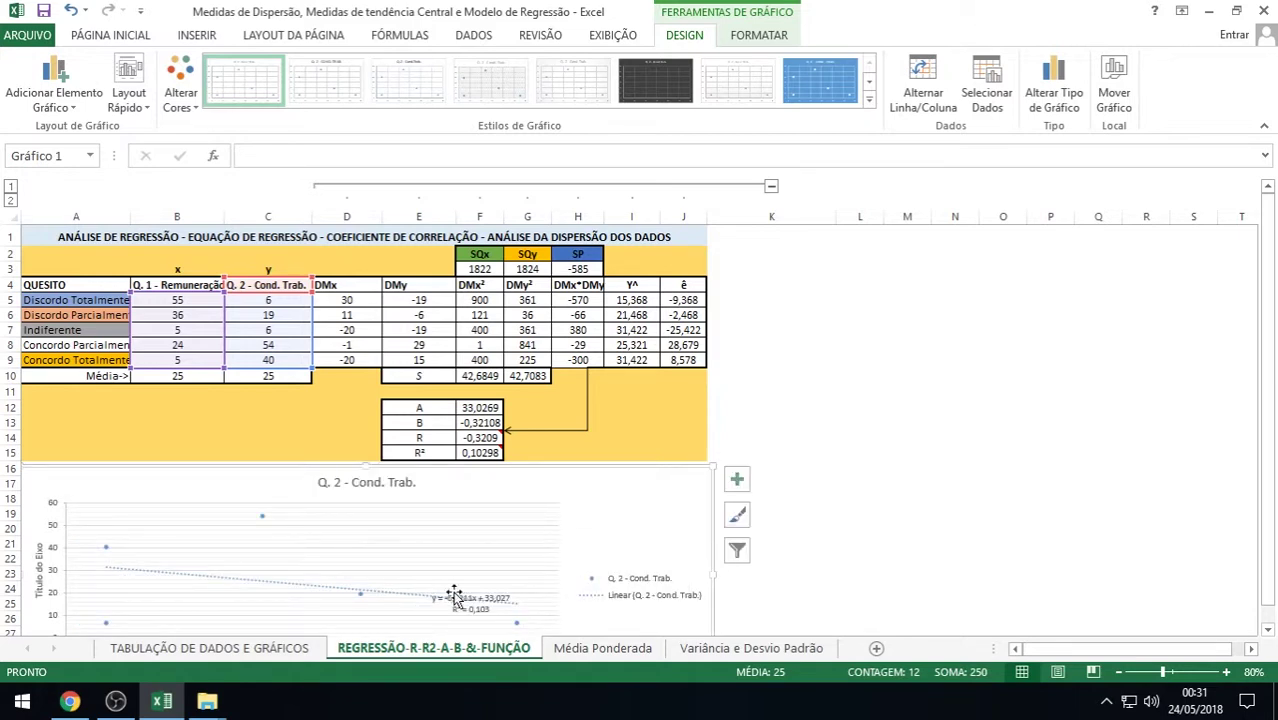
left_click(487, 600)
left_click_drag(487, 600, 657, 480)
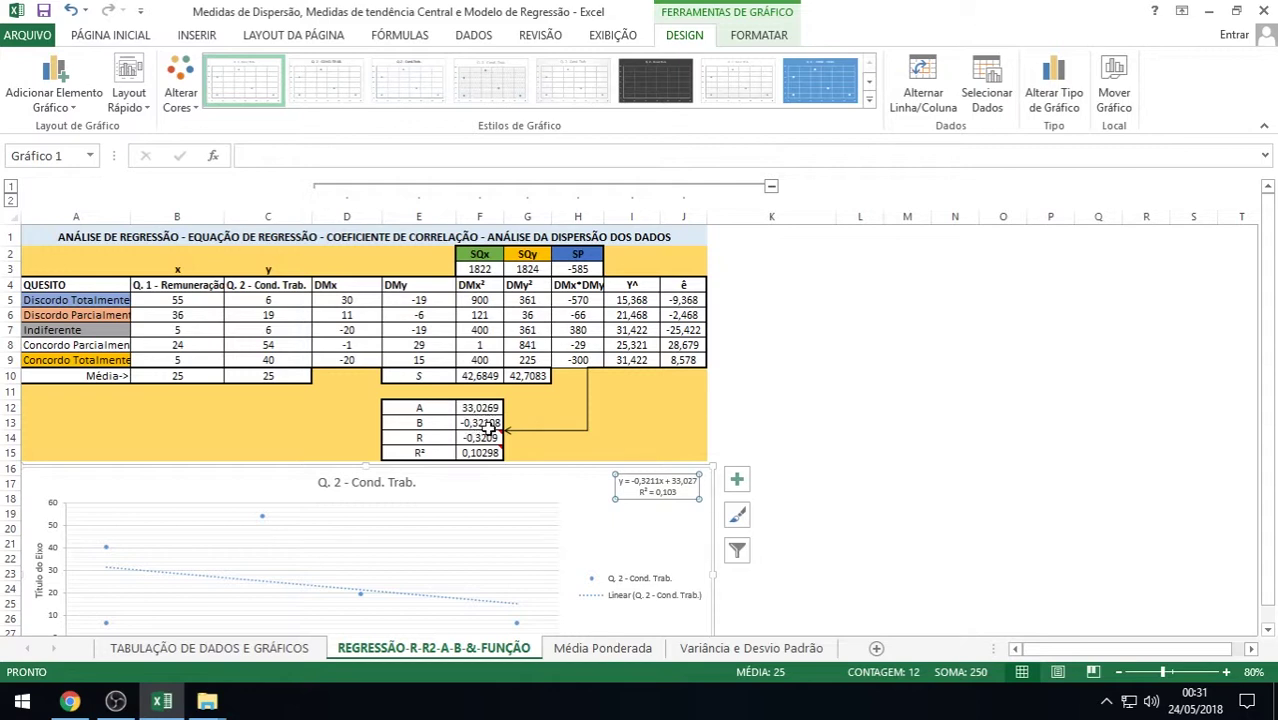
Inspect the formula of the first Y^ value in I5, tracing its references to A, B and the x value
left_click(637, 297)
double_click(637, 297)
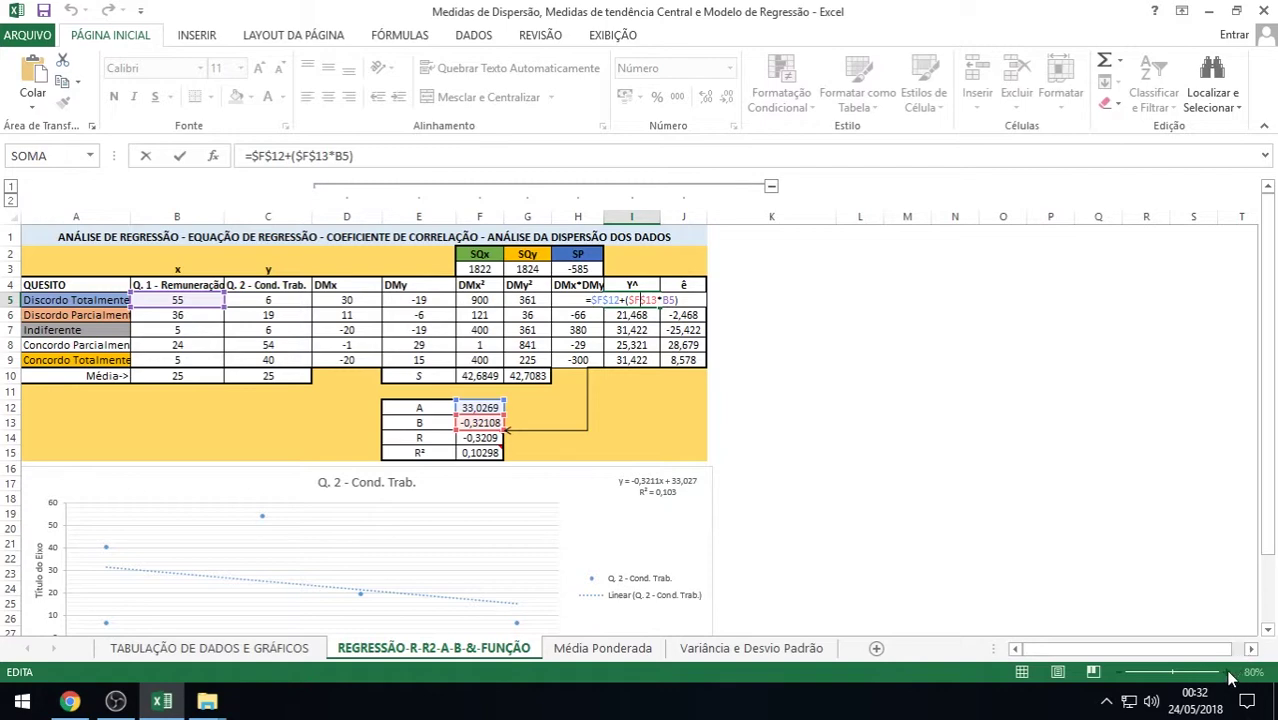
left_click(770, 300)
left_click(770, 345)
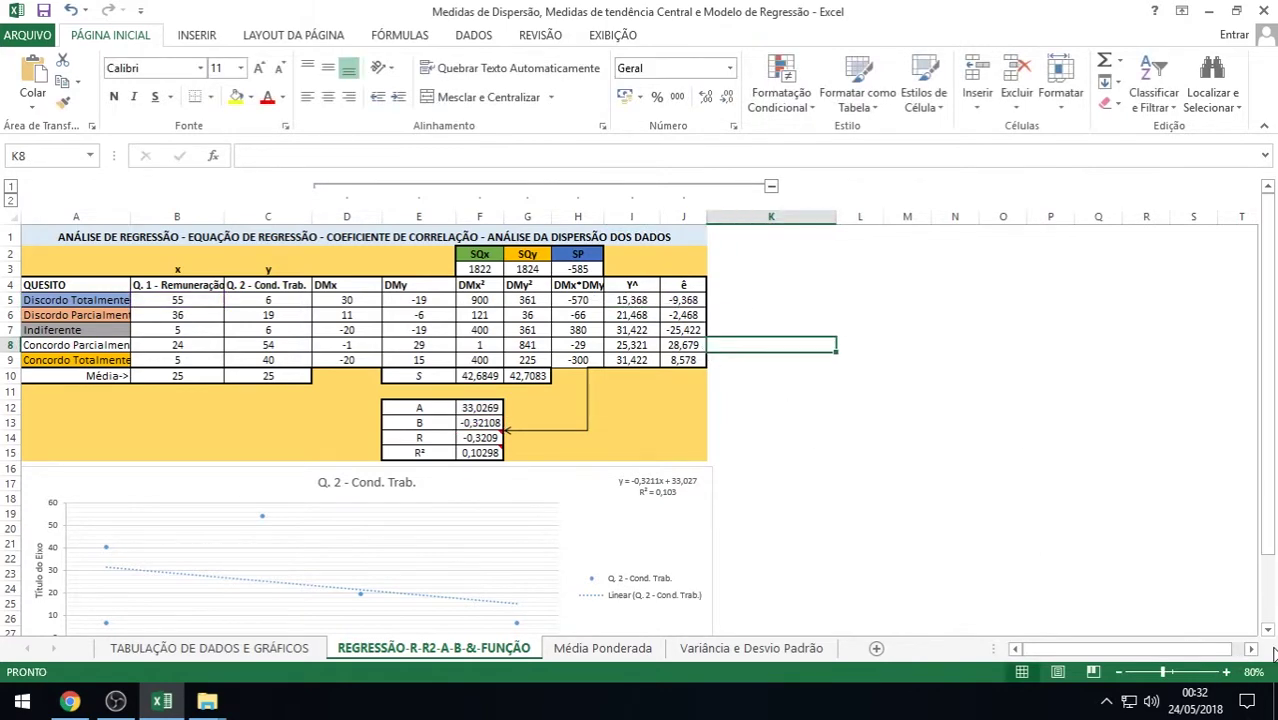
left_click(1226, 673)
left_click(1226, 673)
left_click(1226, 673)
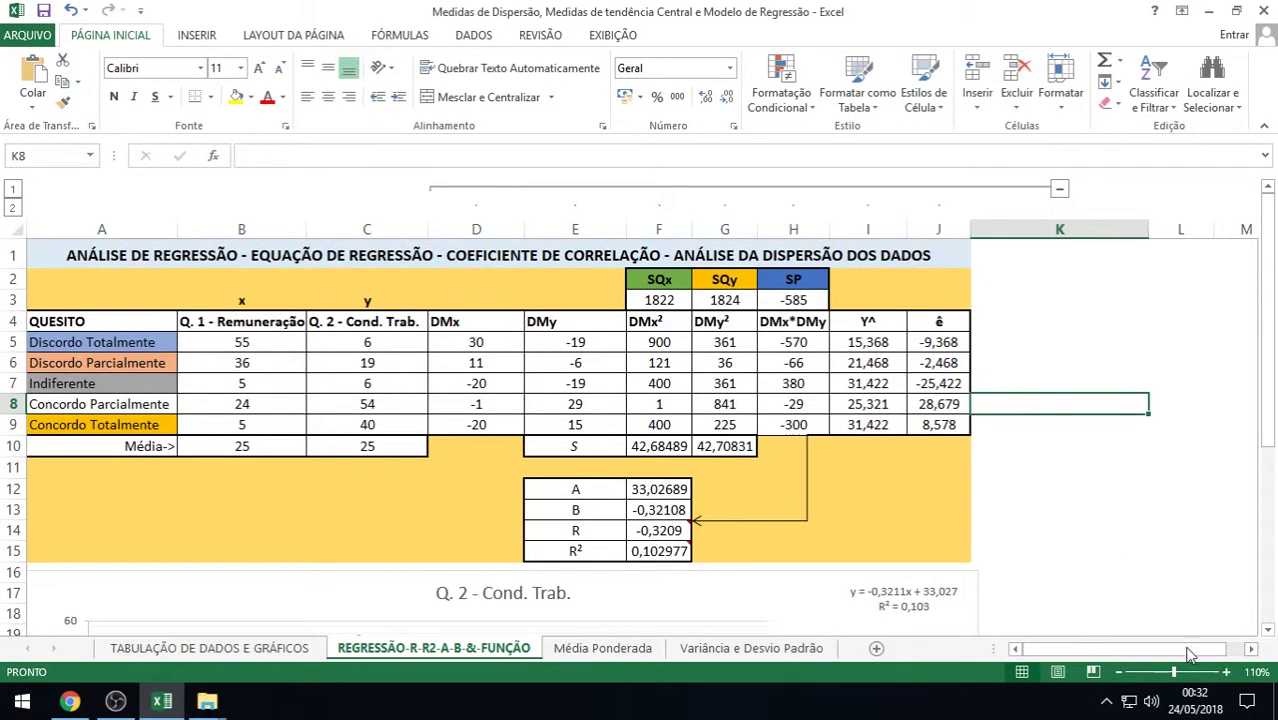
double_click(851, 342)
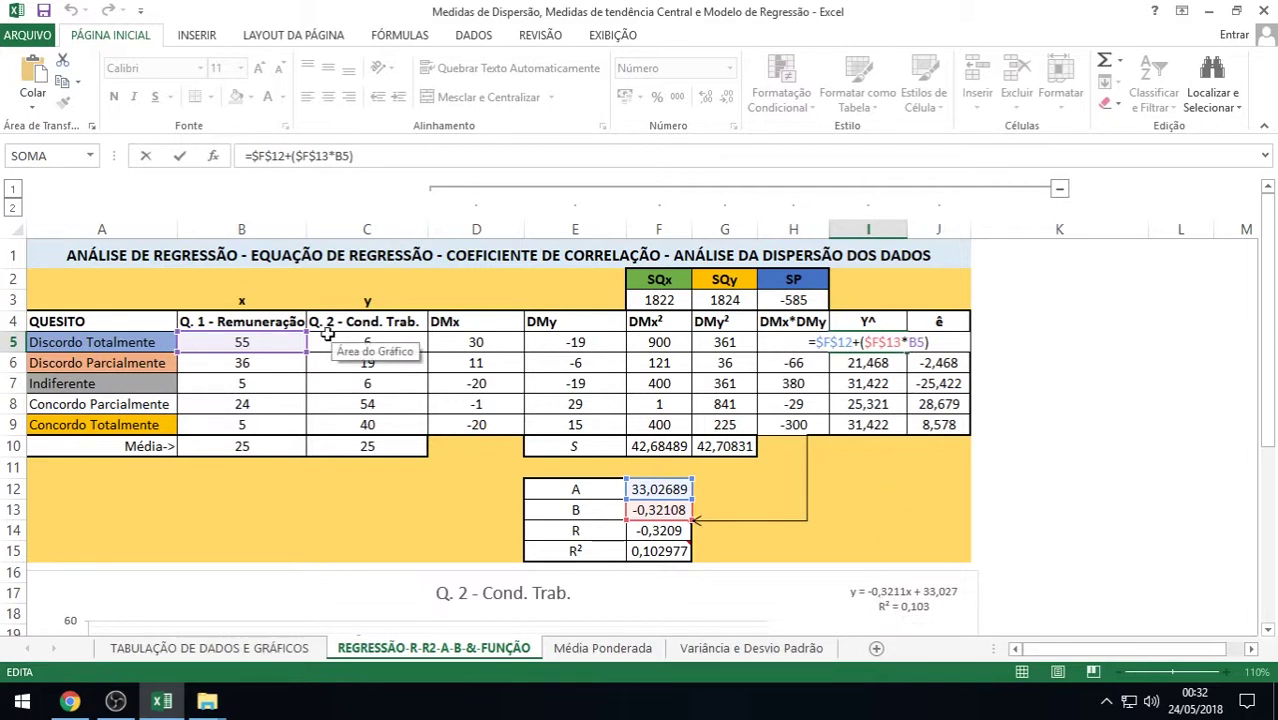
key("Return")
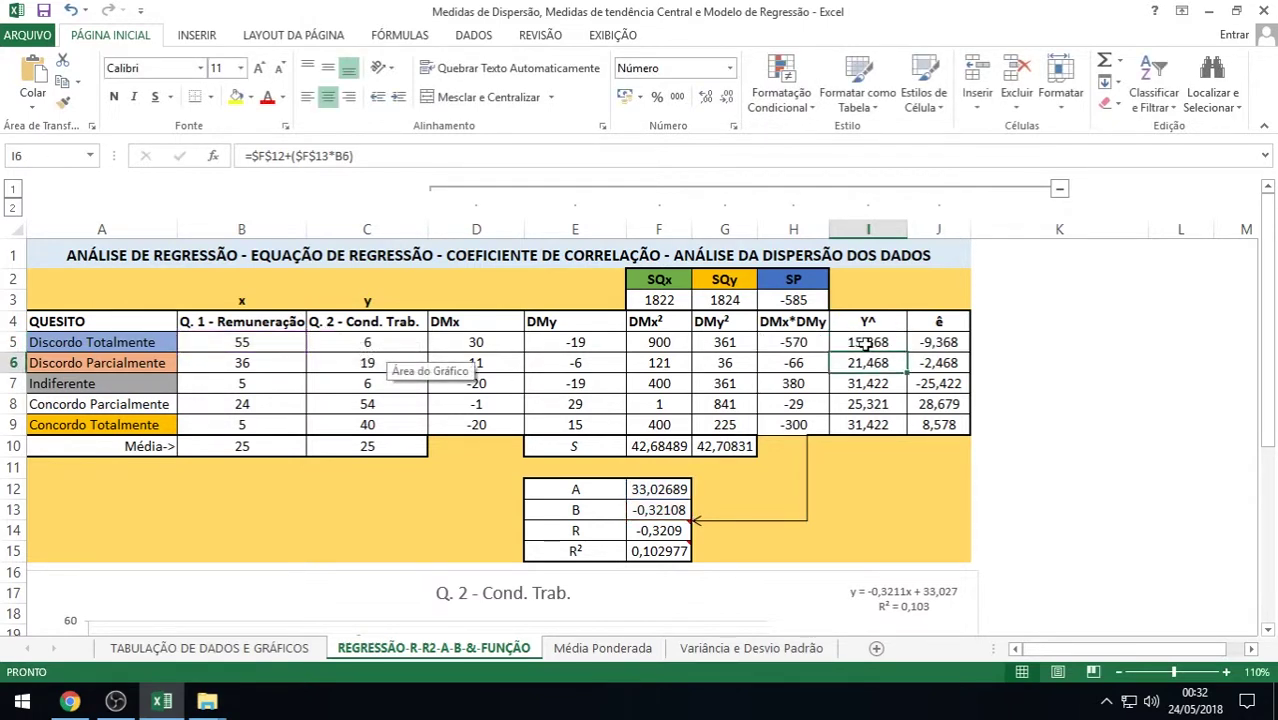
Compare the Discordo Totalmente row's y value in C5 with its Y^ value, and inspect the ê residual formula in J5
left_click(383, 342)
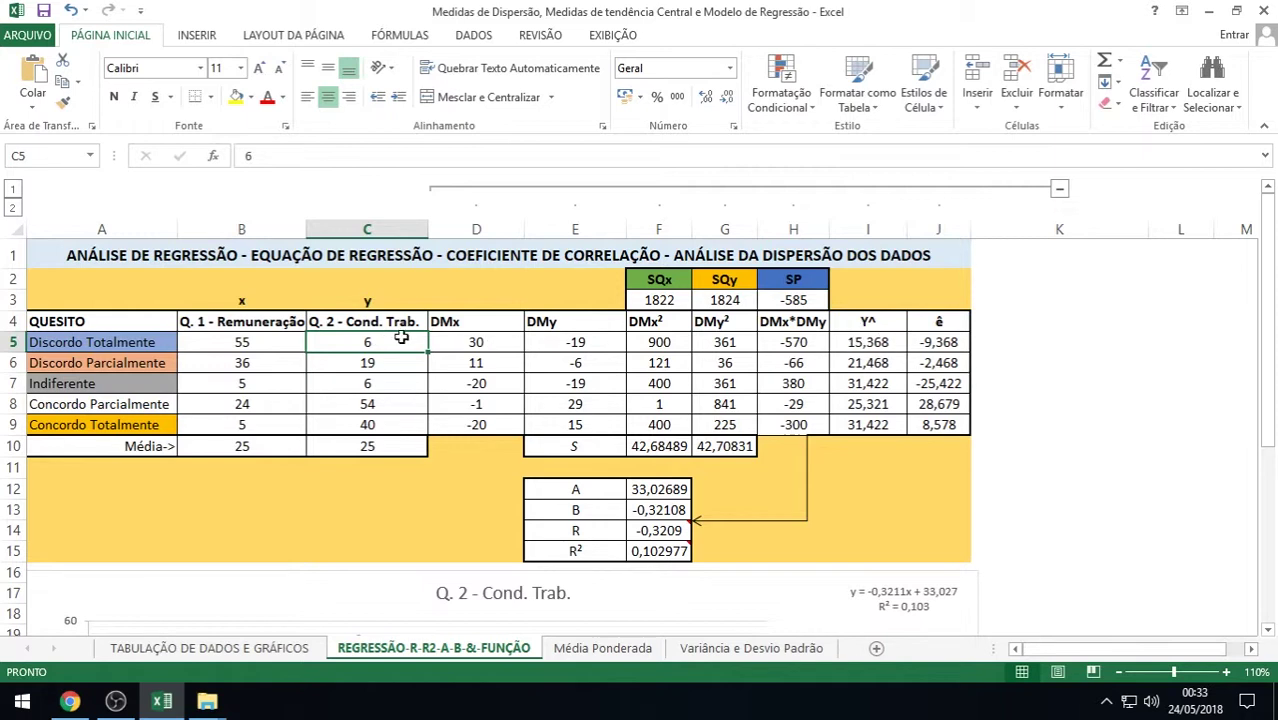
left_click(898, 345)
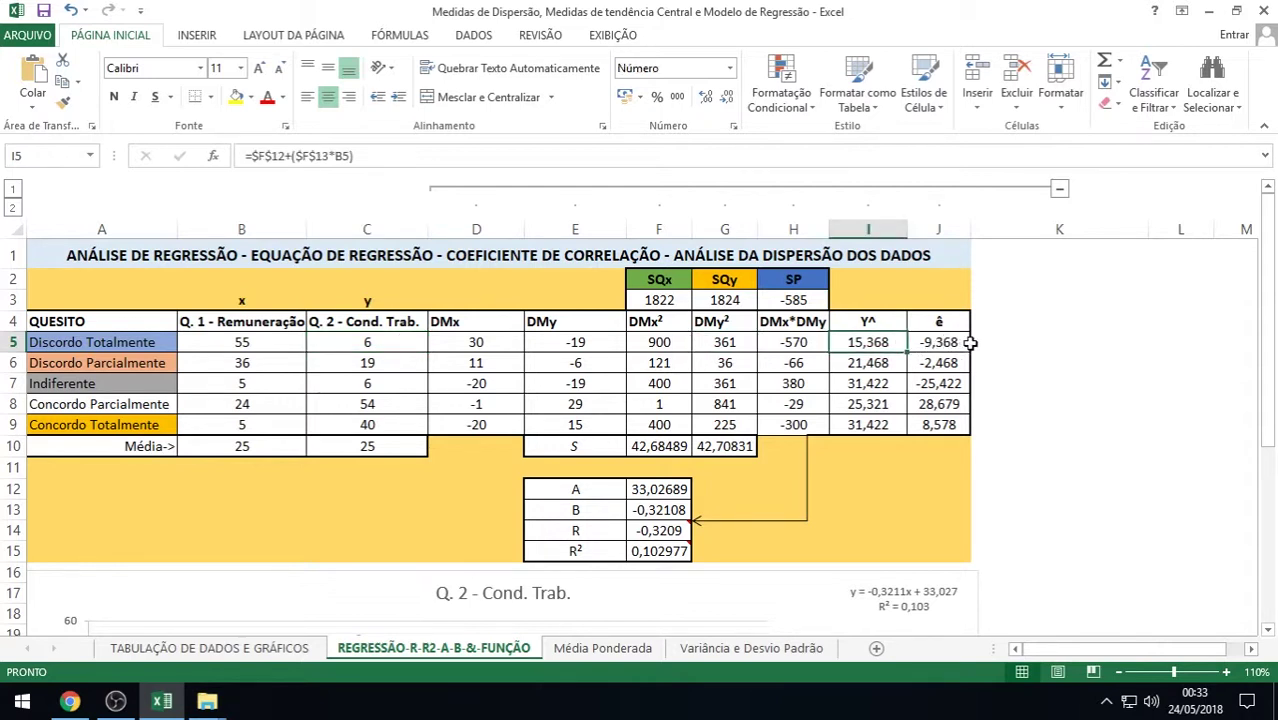
left_click(962, 342)
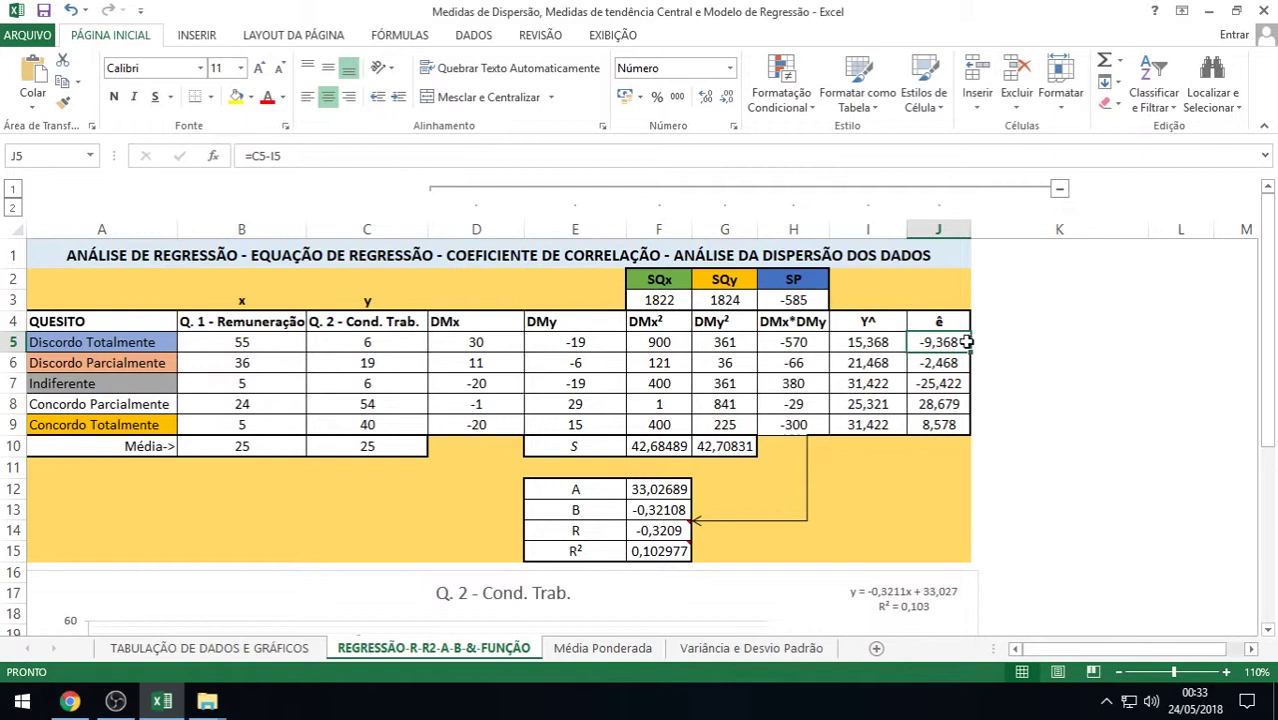
double_click(966, 345)
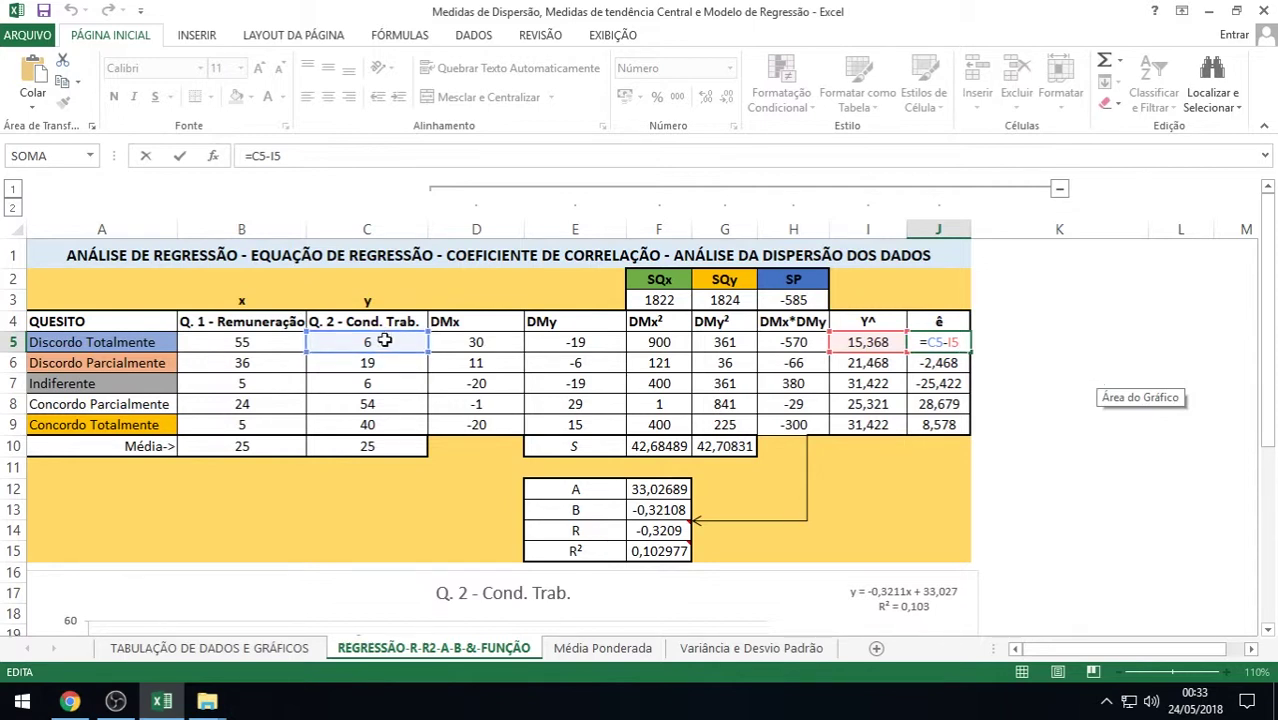
key("Return")
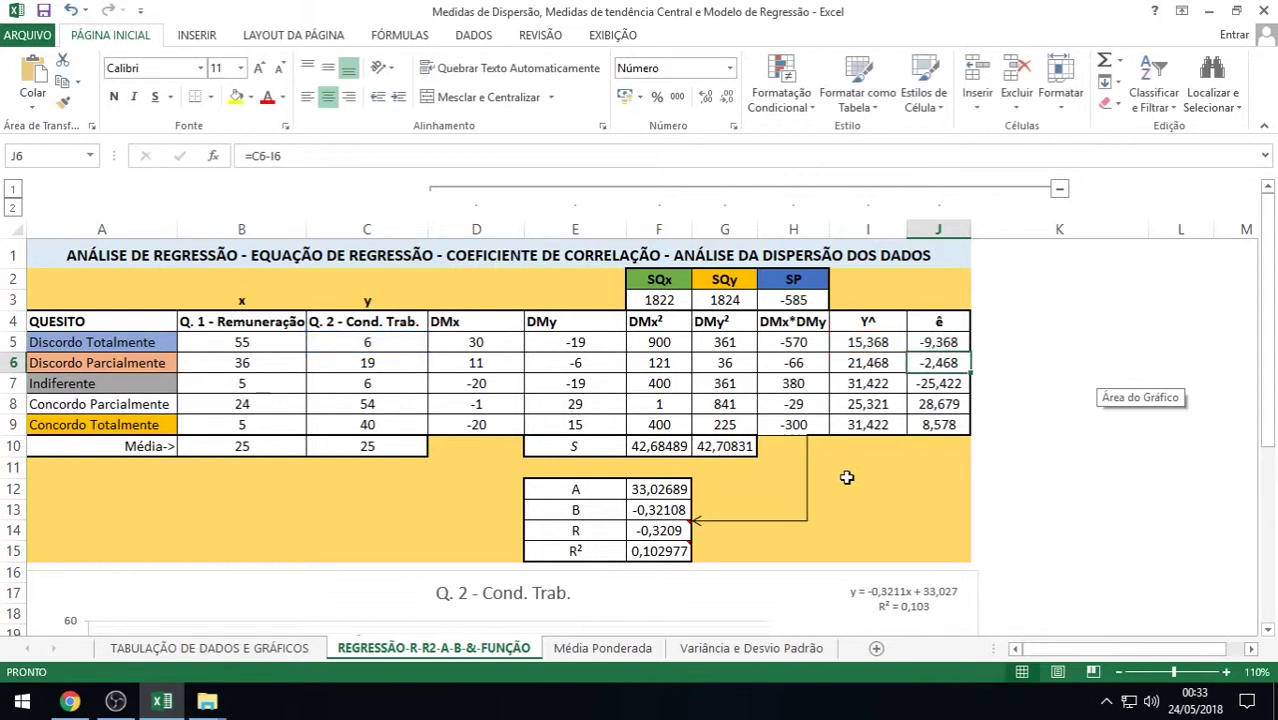
Highlight the Y^ column in I4:I9 and the R coefficient row in E14:F14 for review
left_click(889, 365)
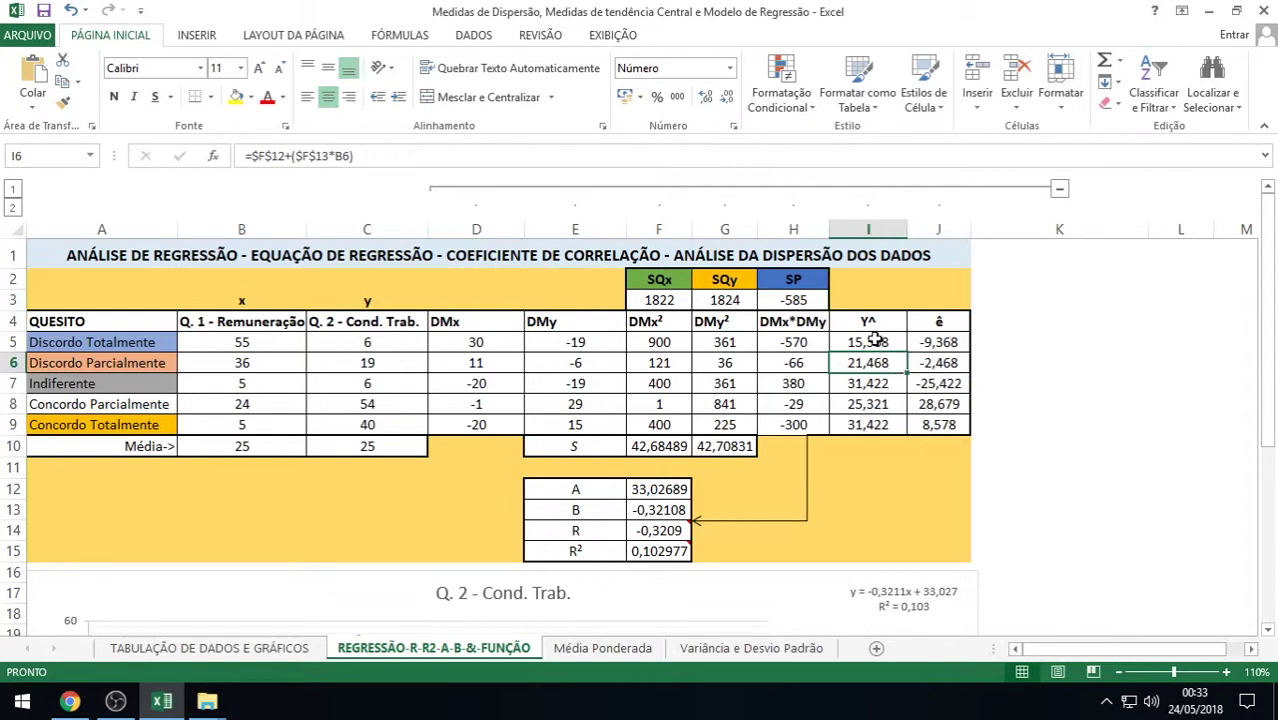
left_click_drag(874, 343, 877, 425)
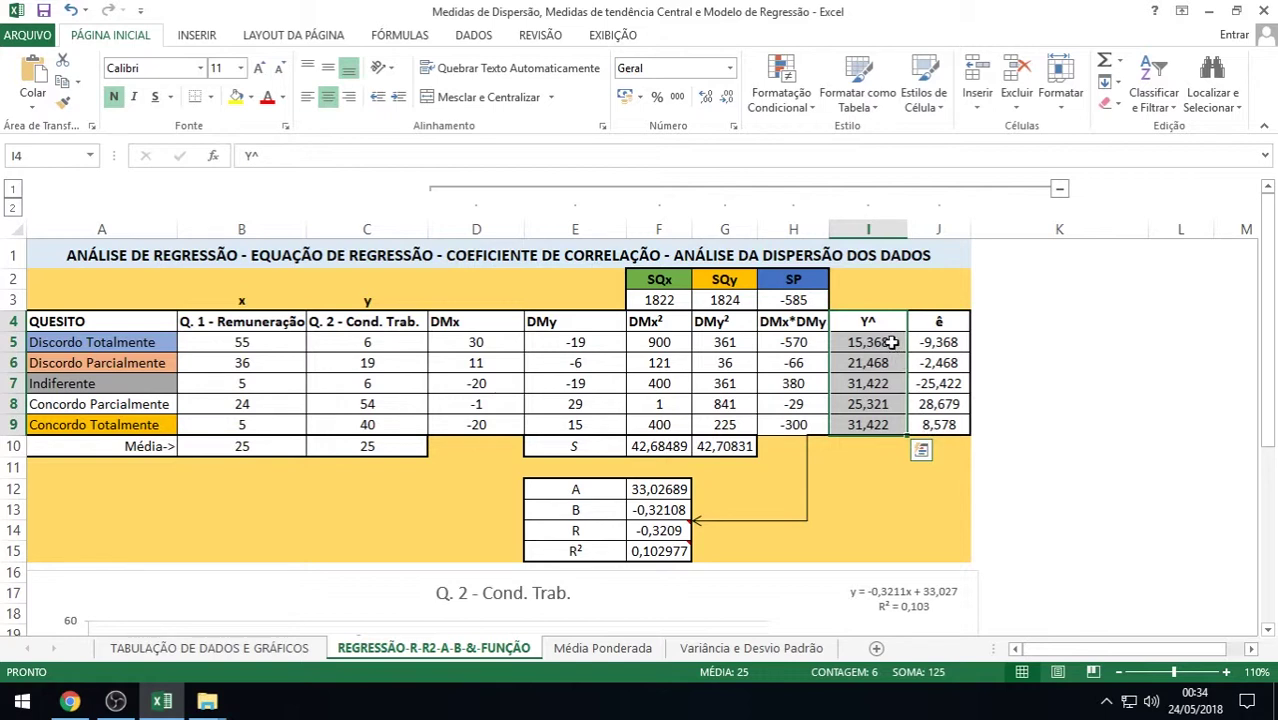
left_click_drag(668, 531, 630, 532)
mouse_move(663, 551)
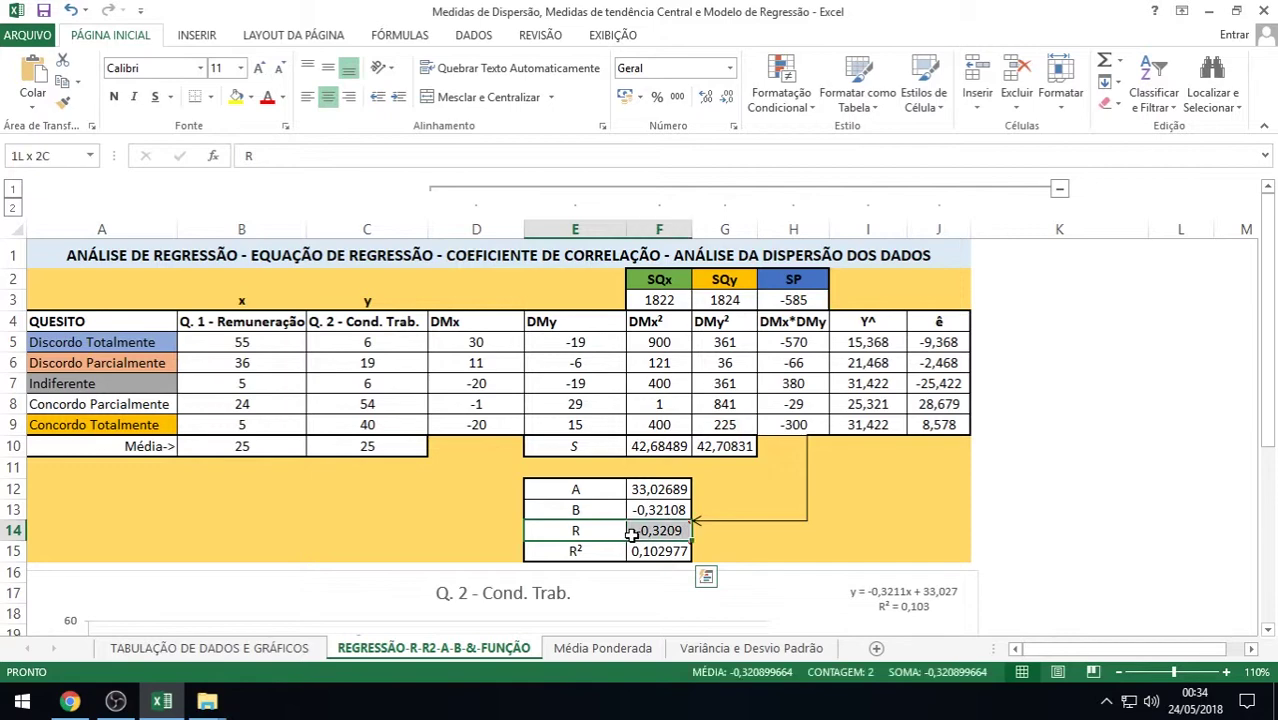
Review the scatter chart's points and trendline together with the complete regression table
scroll(638, 536, "down", 3)
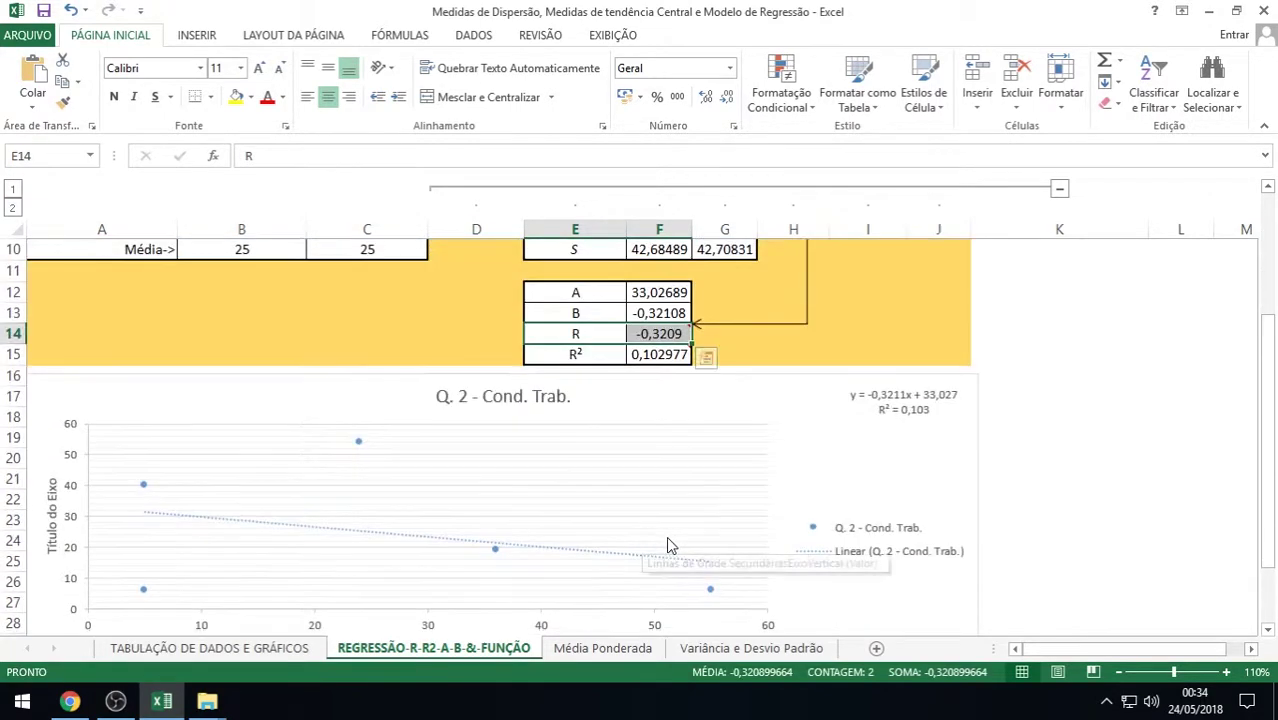
left_click(1118, 673)
left_click(1118, 673)
left_click(1118, 673)
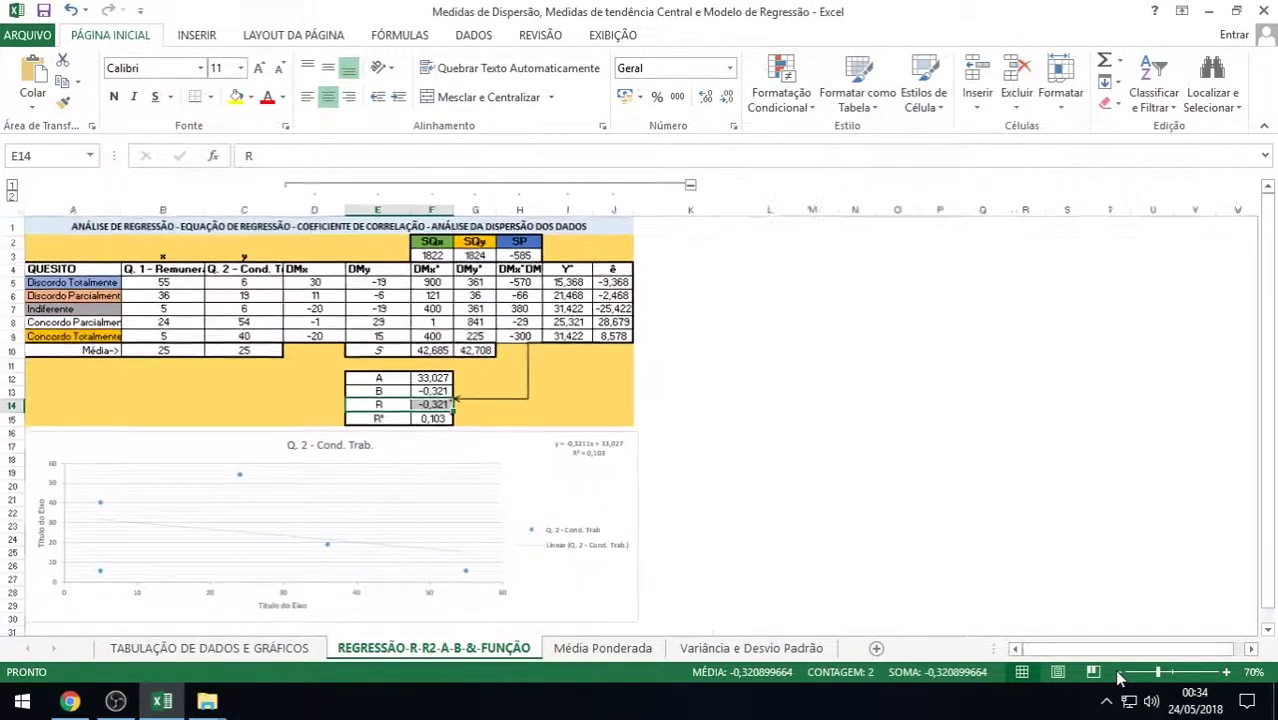
left_click(1118, 673)
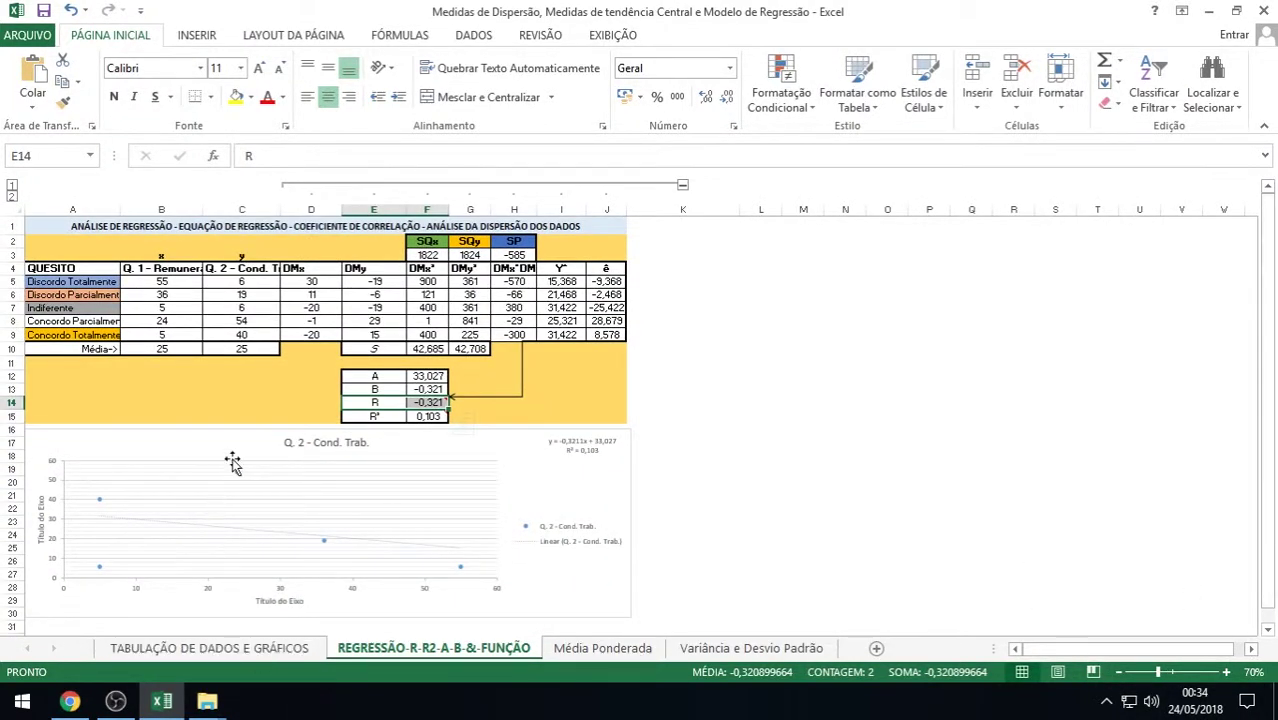
left_click(1228, 675)
left_click(1228, 675)
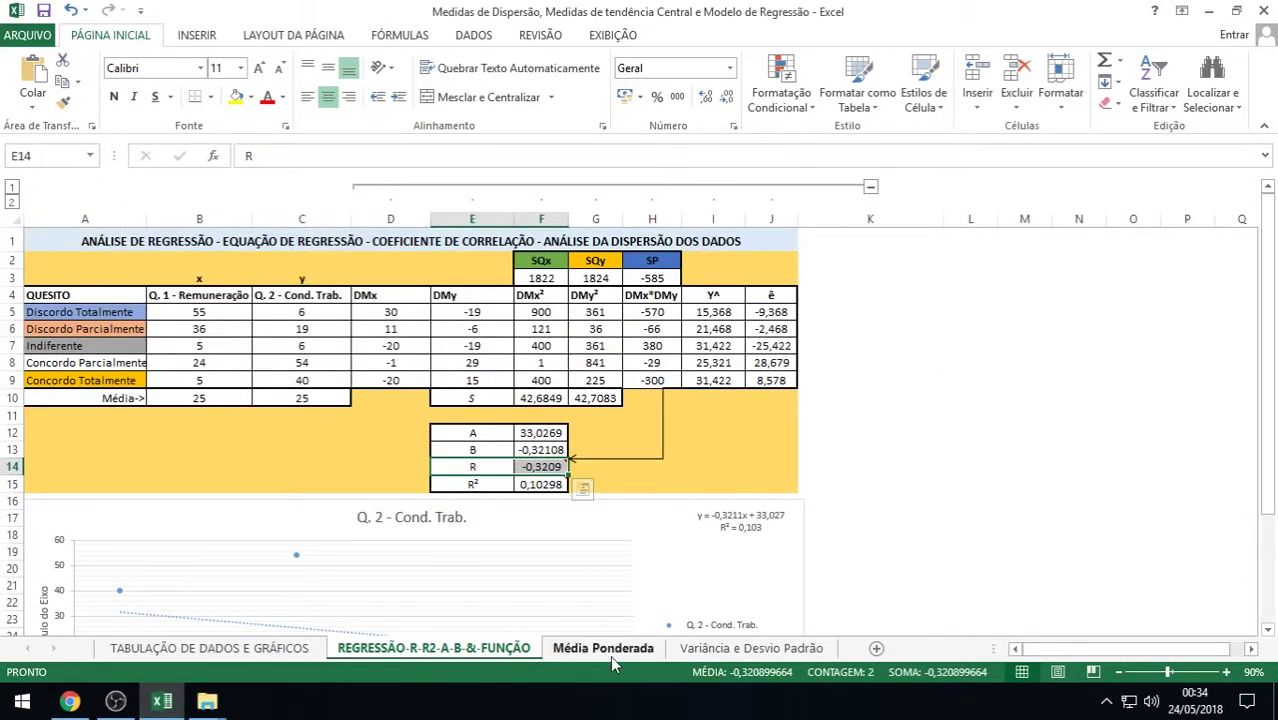
Open the TABULAÇÃO DE DADOS E GRÁFICOS sheet and highlight the survey questions and response counts in A2:F7
left_click(160, 652)
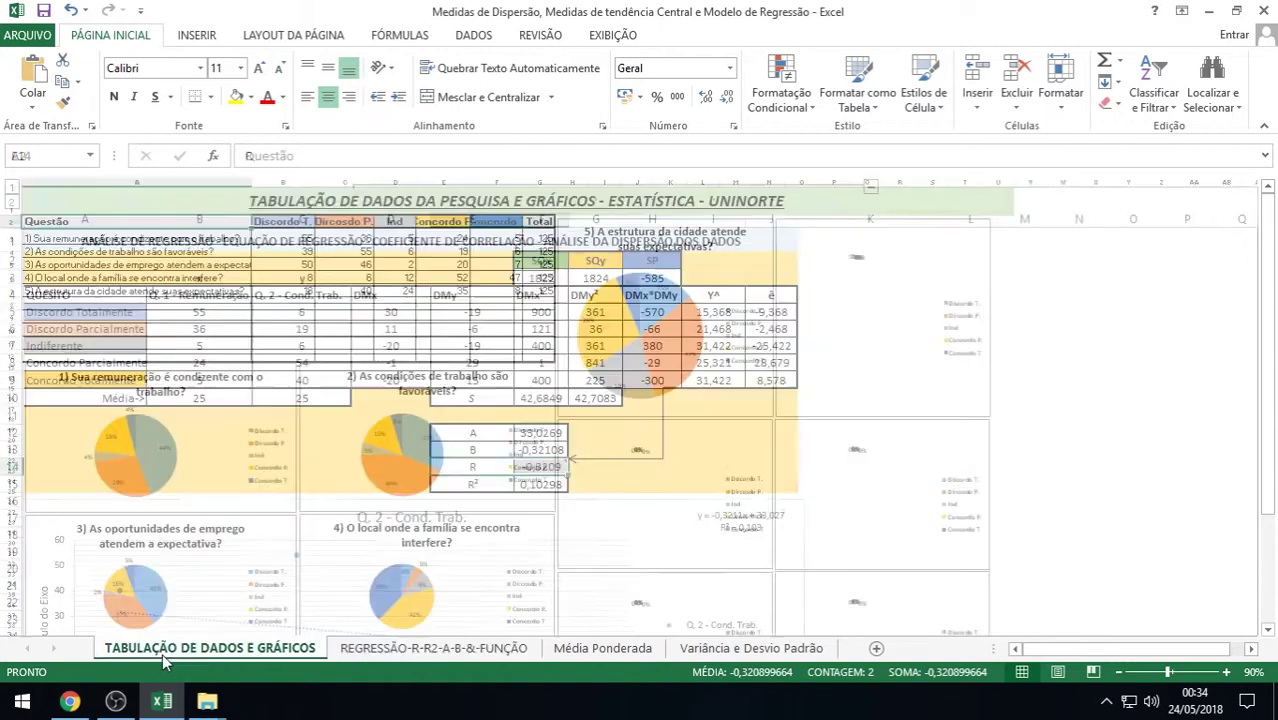
left_click_drag(106, 224, 505, 292)
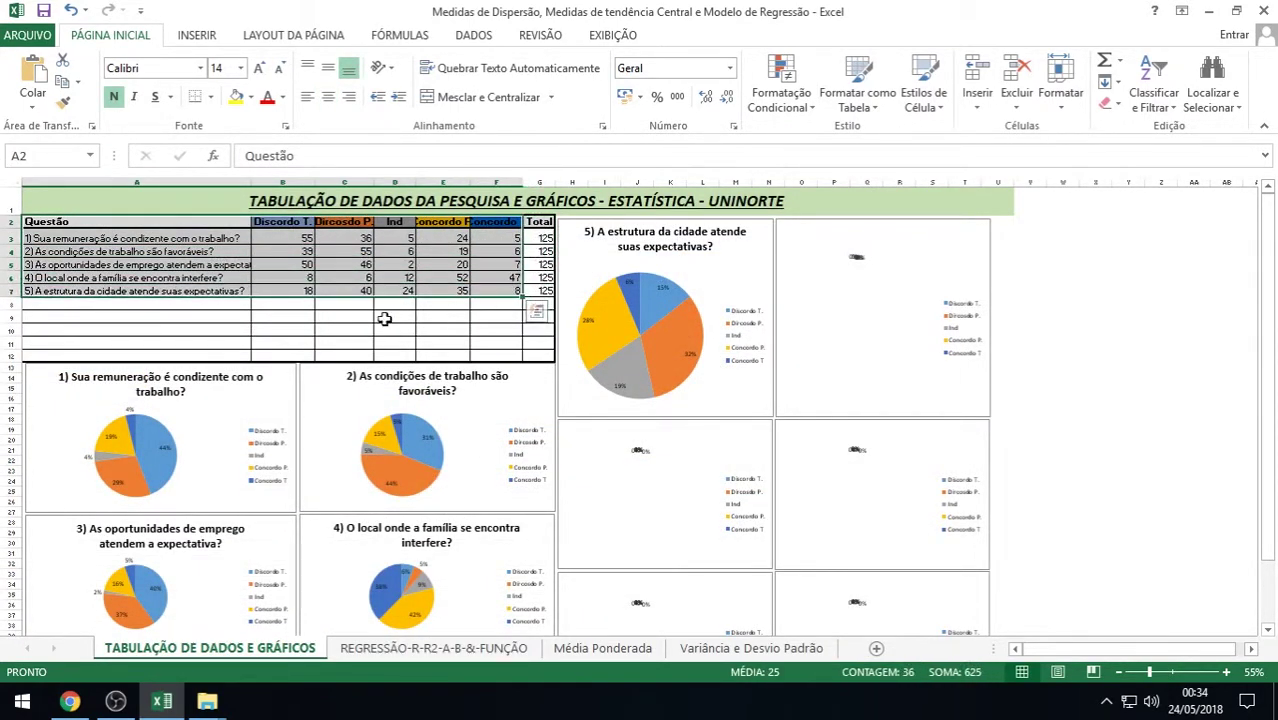